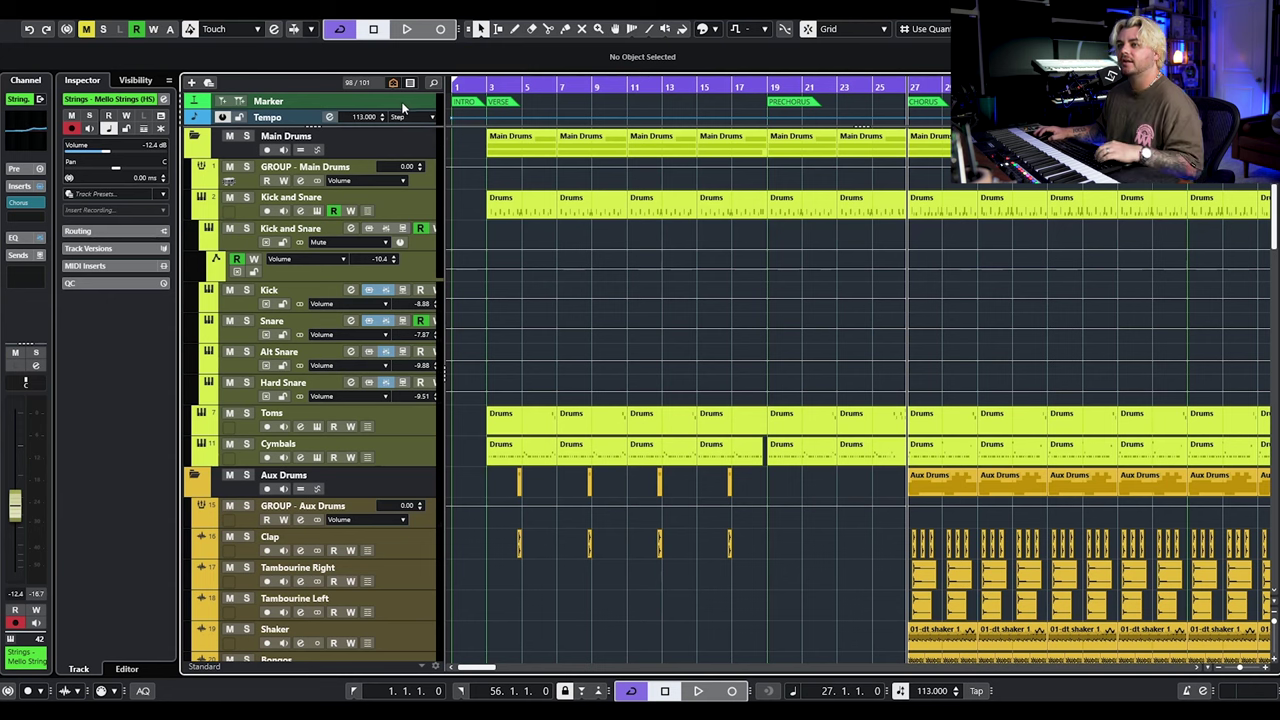
# Select the Marker track and the Main Drums folder to view the project markers and the main drum tracks.
pyautogui.click(405, 104)
pyautogui.scroll(-10, 510, 220)
pyautogui.scroll(10, 548, 263)
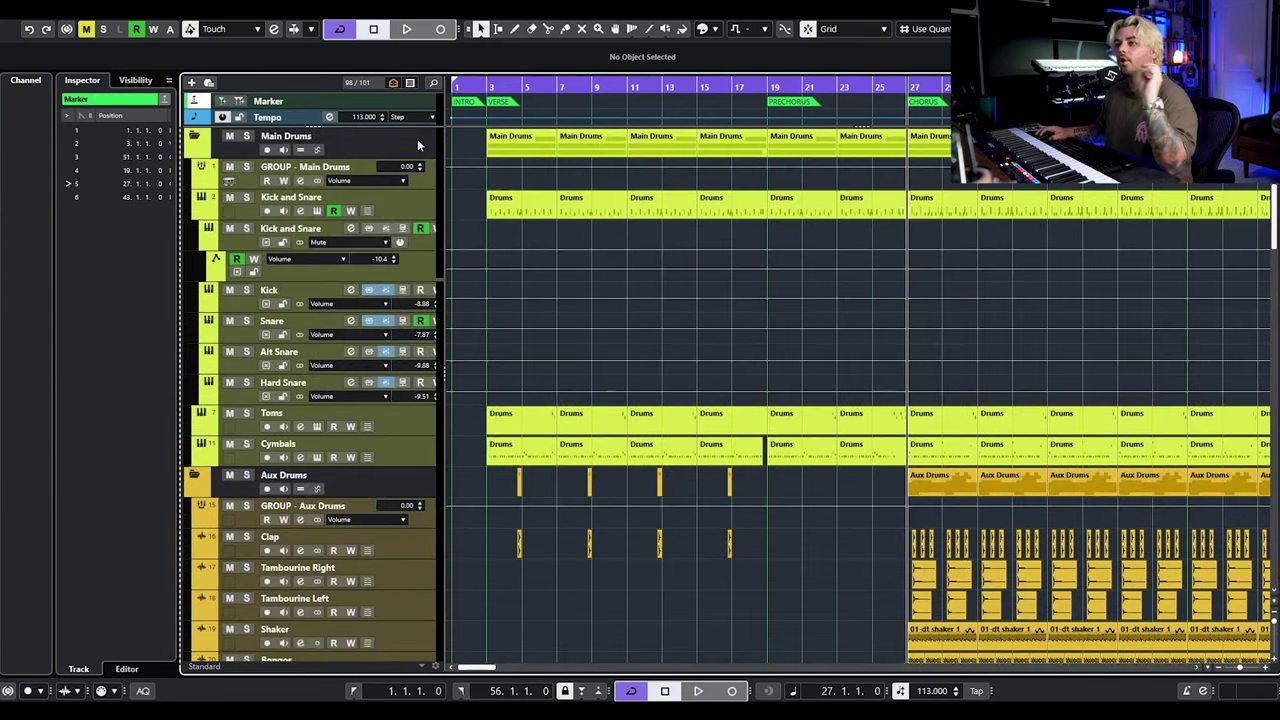
pyautogui.scroll(-10, 512, 225)
pyautogui.scroll(10, 516, 220)
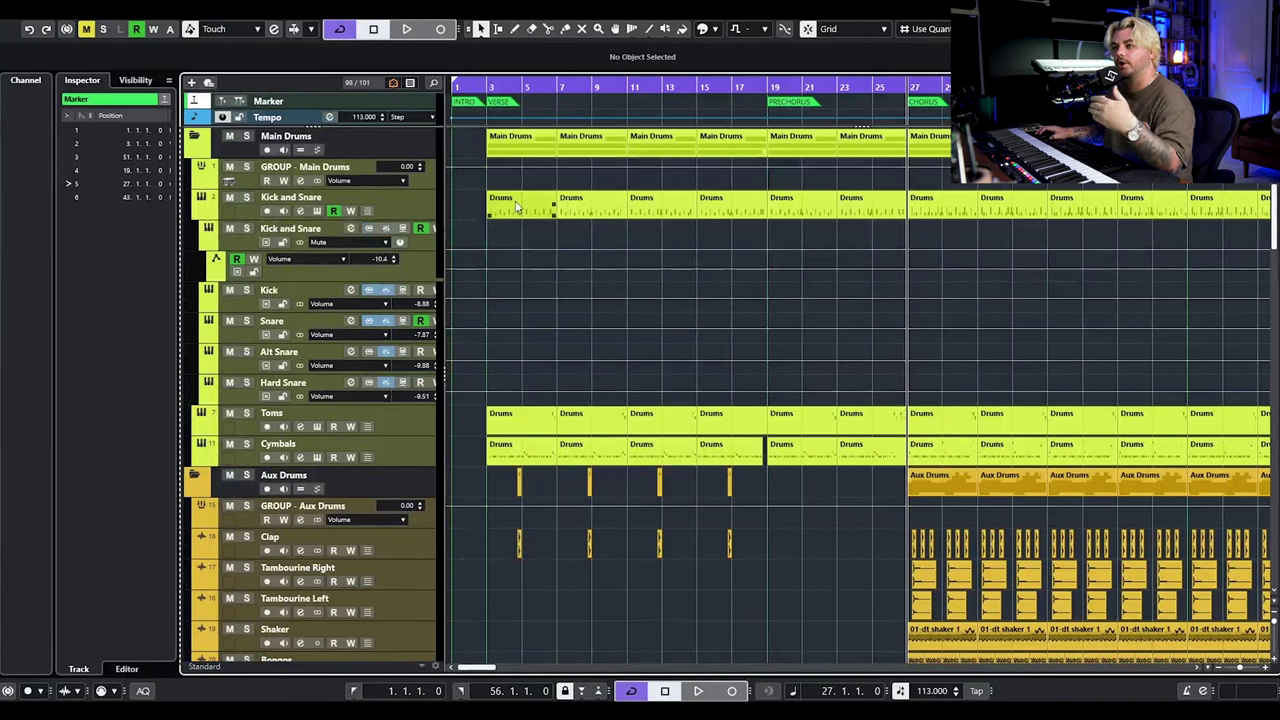
pyautogui.click(399, 145)
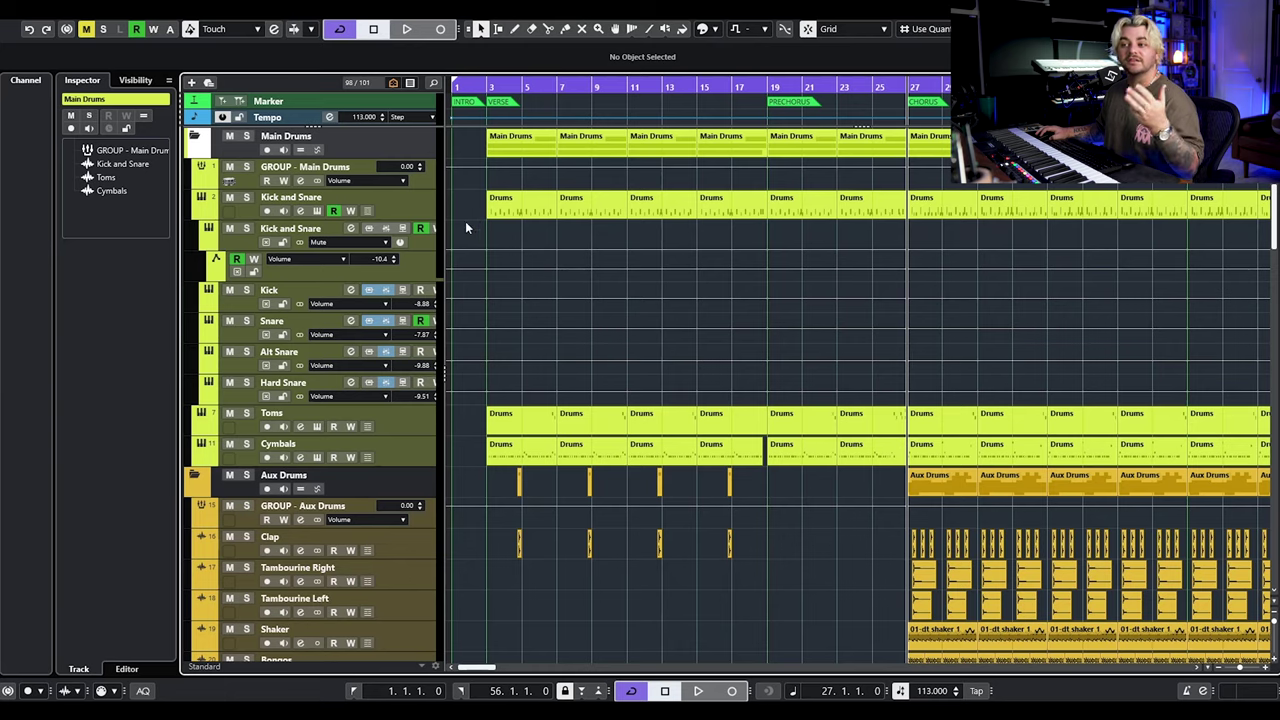
# View the Aux Drums folder, the FX folder and the GROUP - FX track.
pyautogui.scroll(-5, 540, 295)
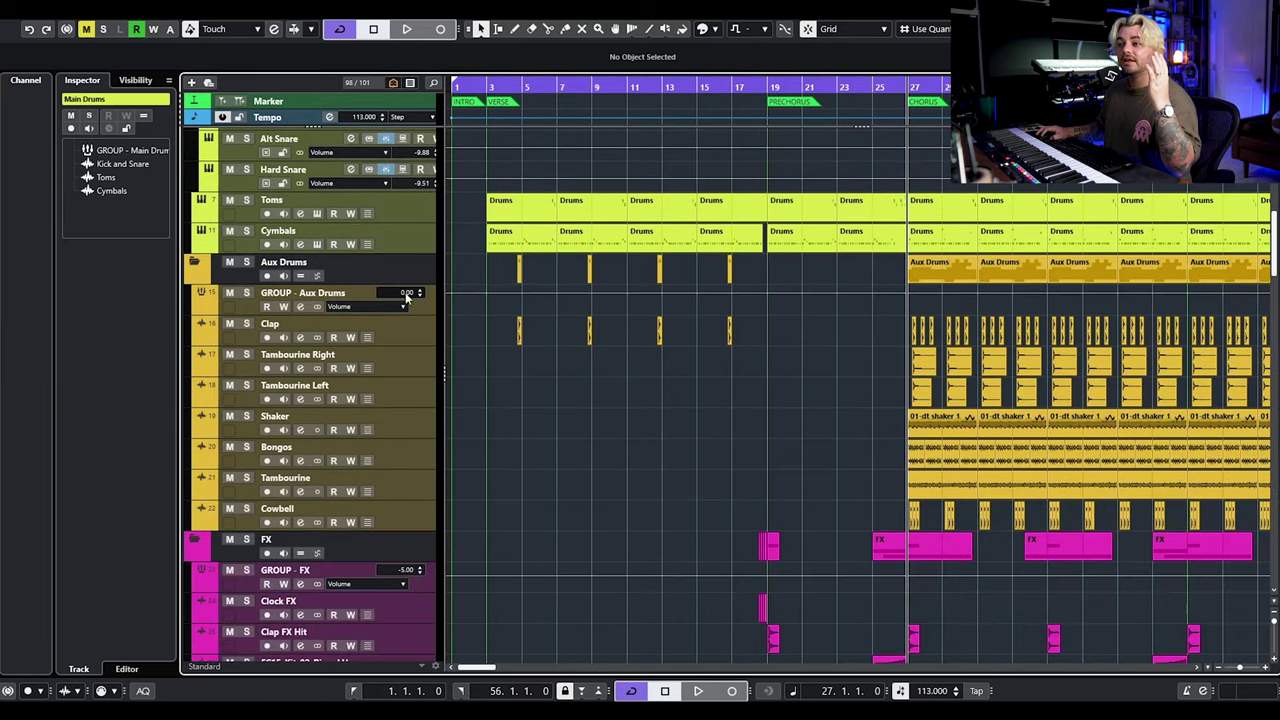
pyautogui.click(409, 277)
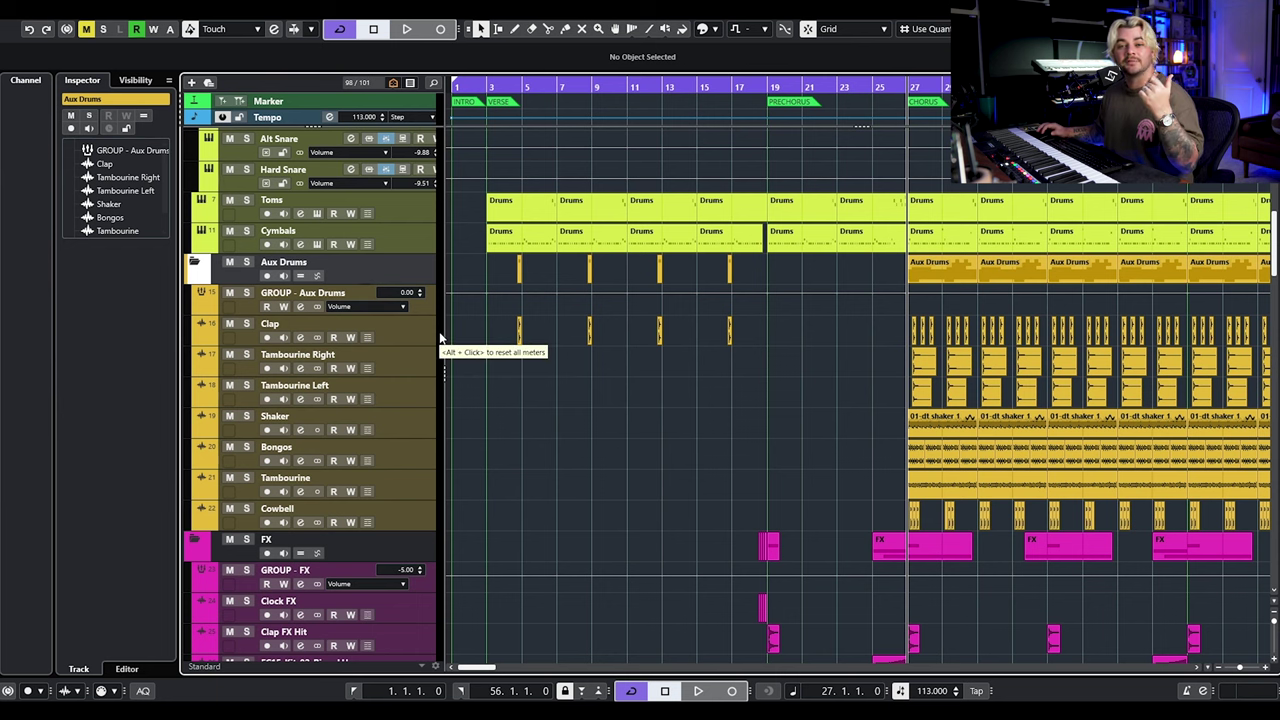
pyautogui.scroll(-8, 517, 355)
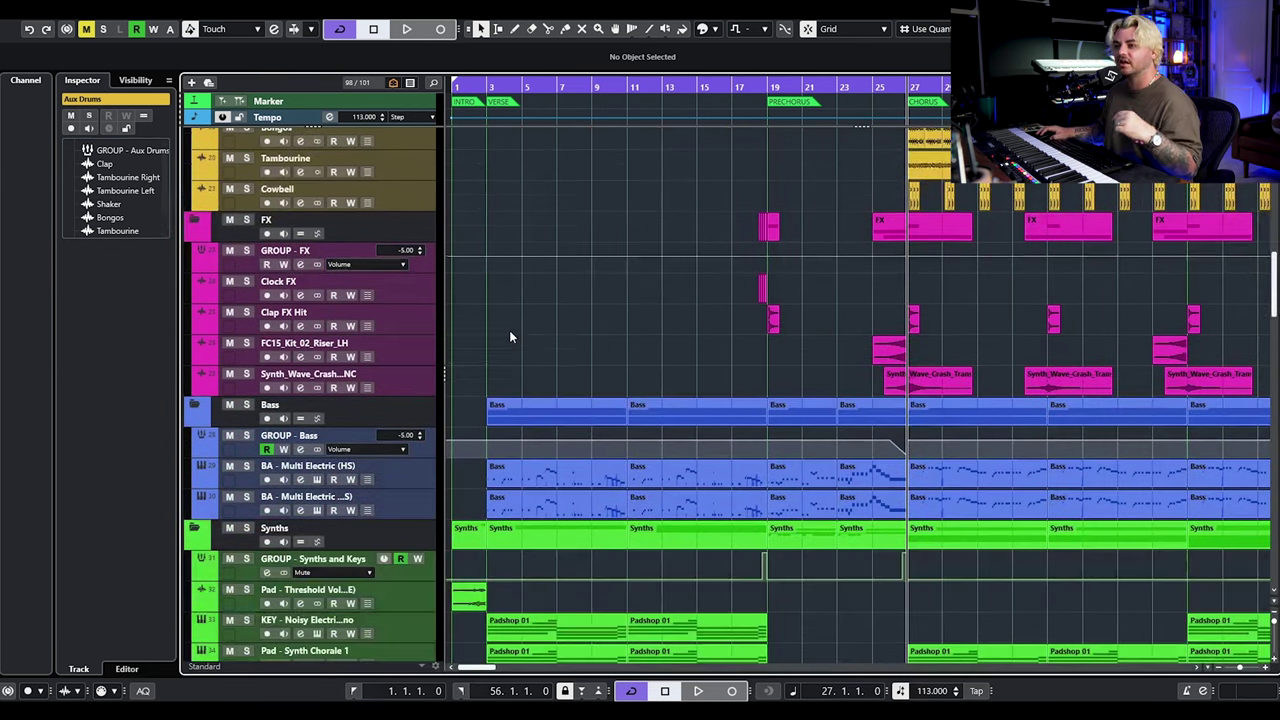
pyautogui.click(420, 226)
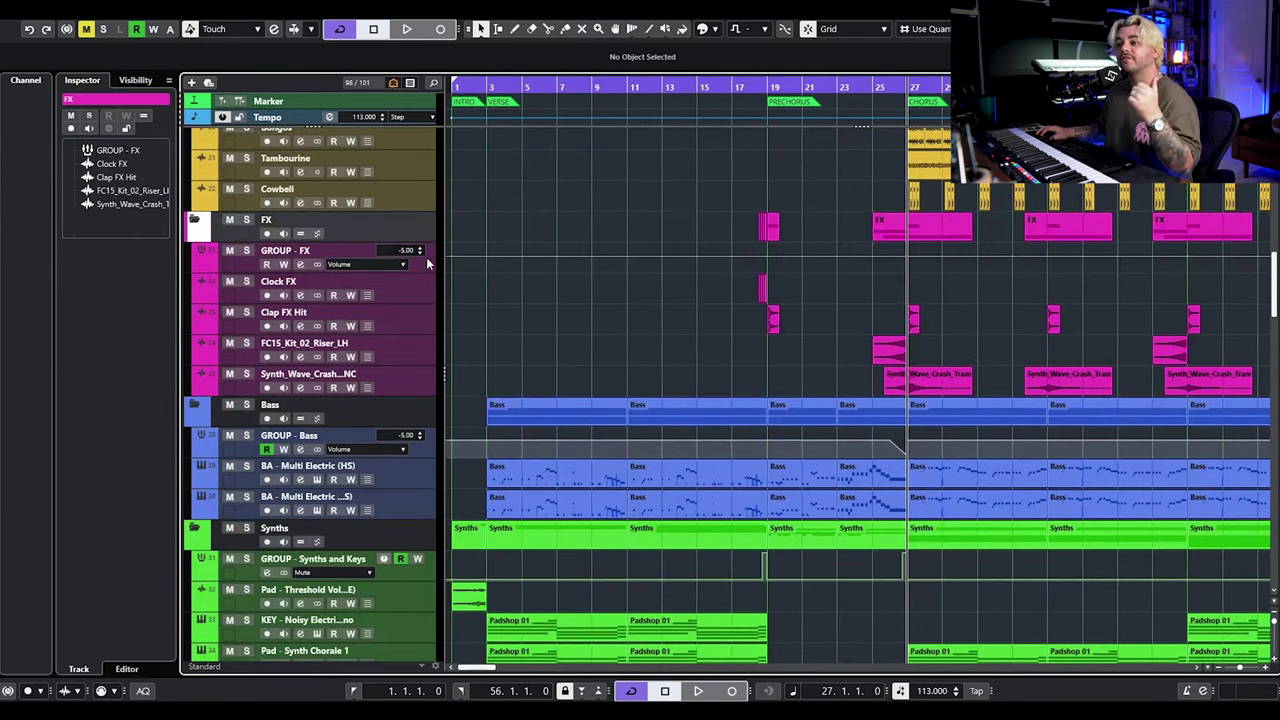
pyautogui.click(427, 267)
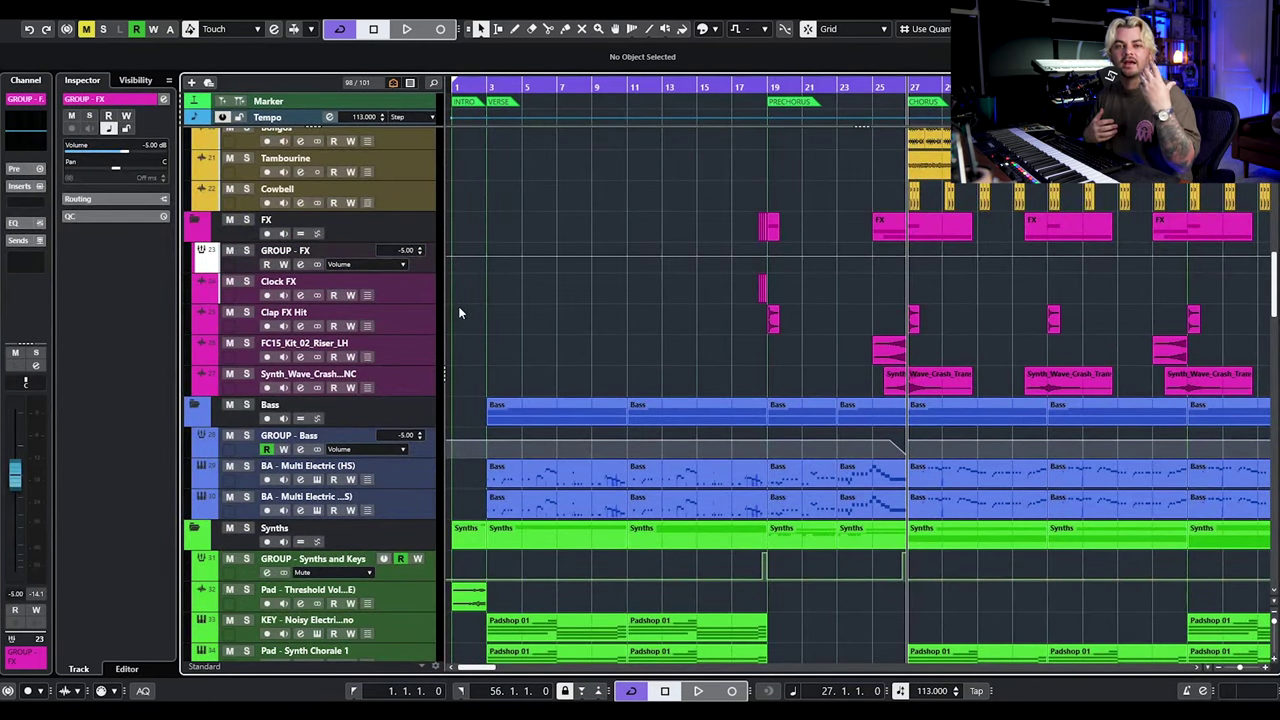
pyautogui.scroll(-3, 455, 318)
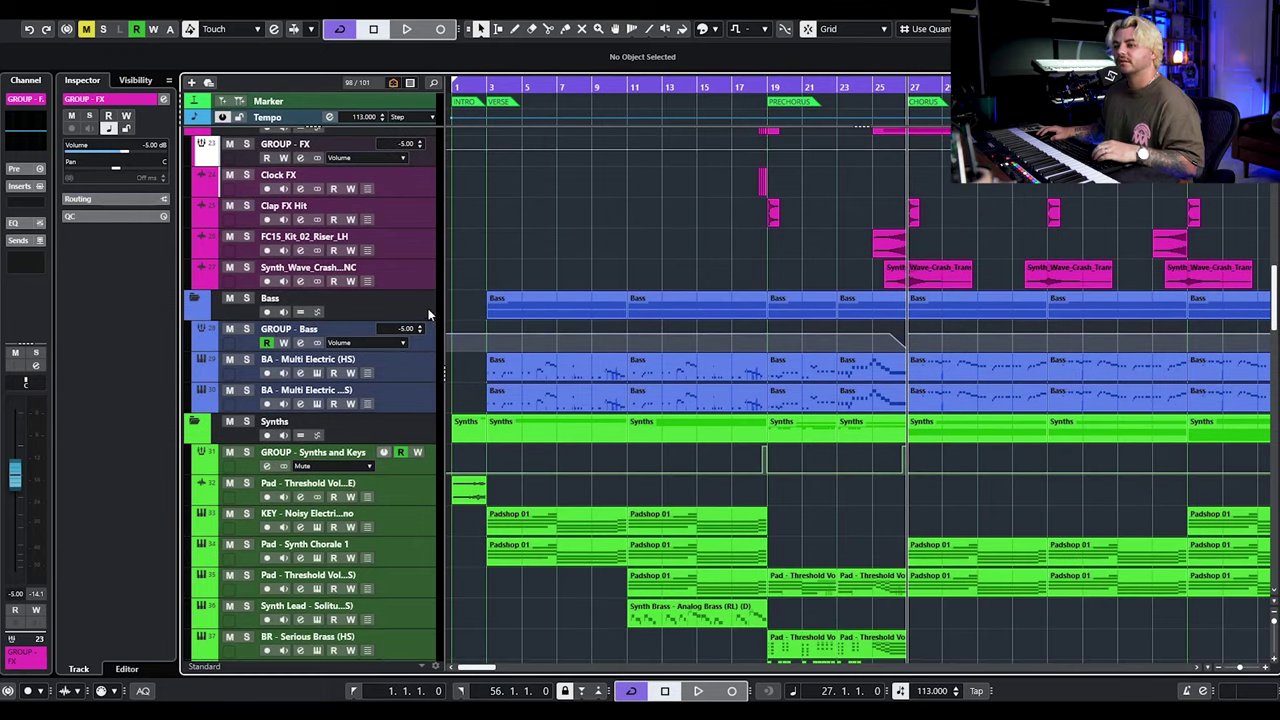
# View the Bass folder, its GROUP - Bass track and the BA - Multi Electric (HS) track.
pyautogui.click(428, 315)
pyautogui.click(424, 342)
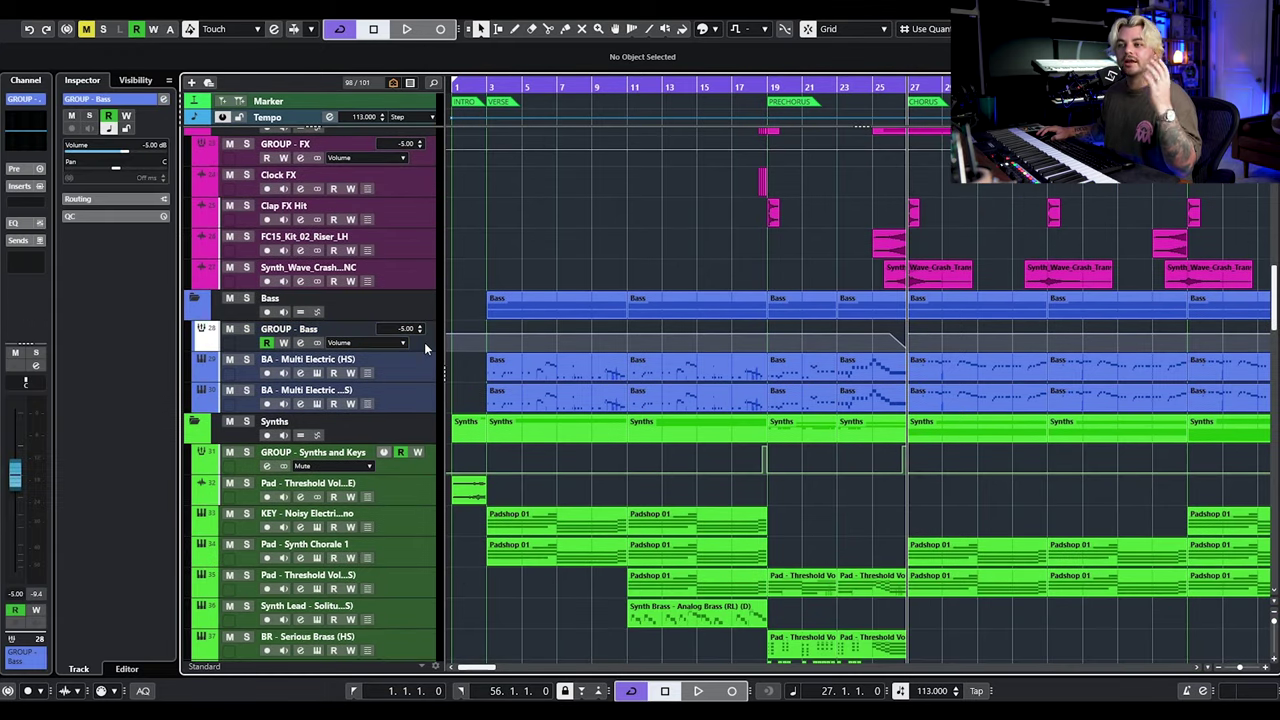
pyautogui.press('Up')
pyautogui.press('Down')
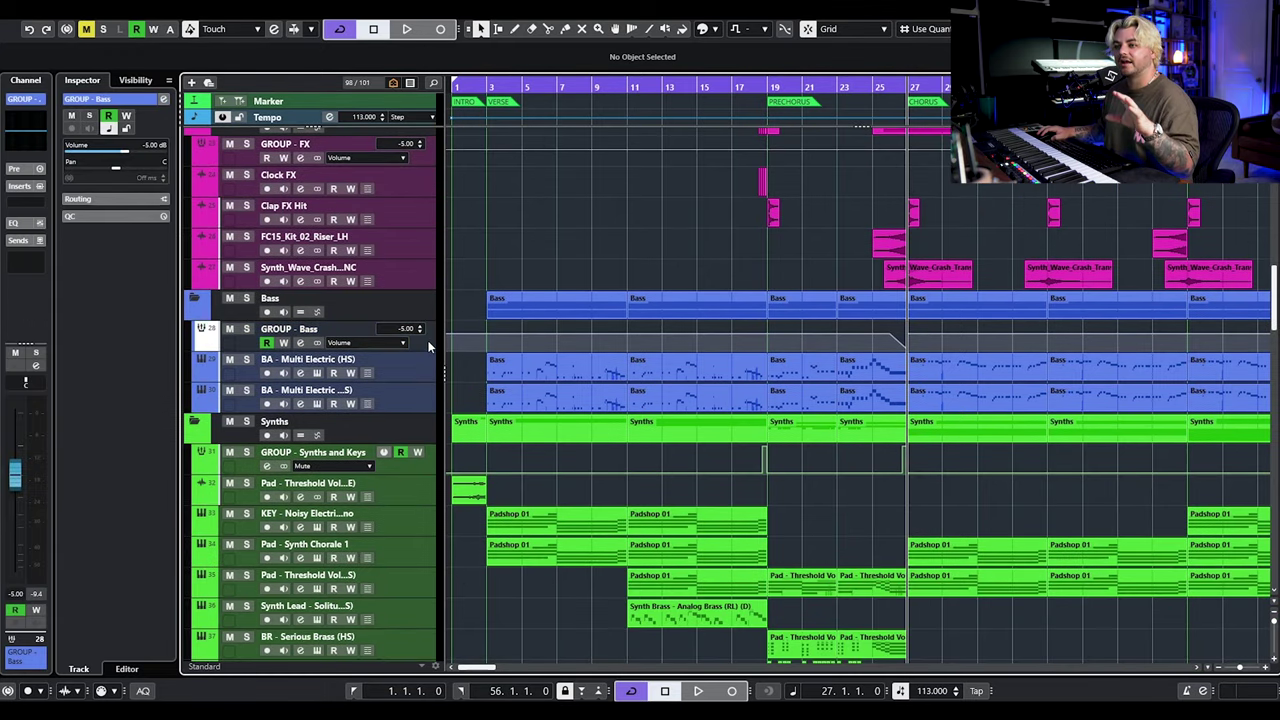
pyautogui.click(300, 342)
pyautogui.click(300, 342)
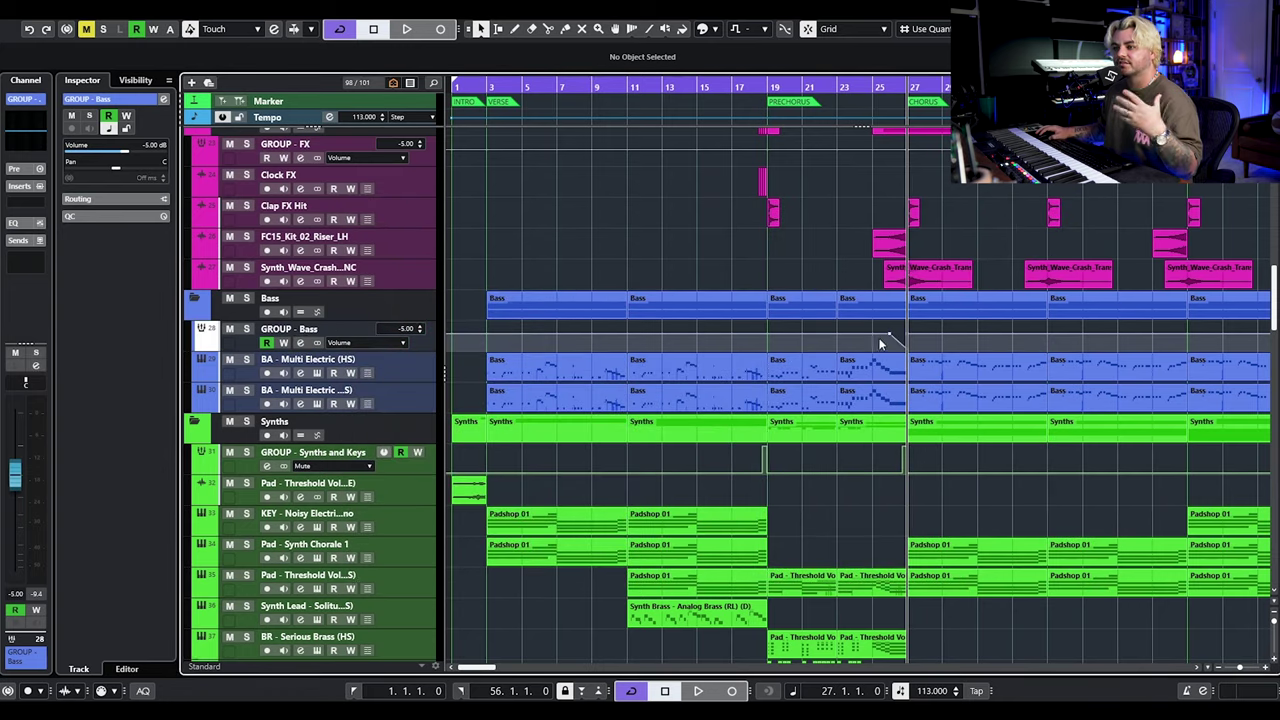
pyautogui.click(399, 374)
pyautogui.scroll(-3, 403, 398)
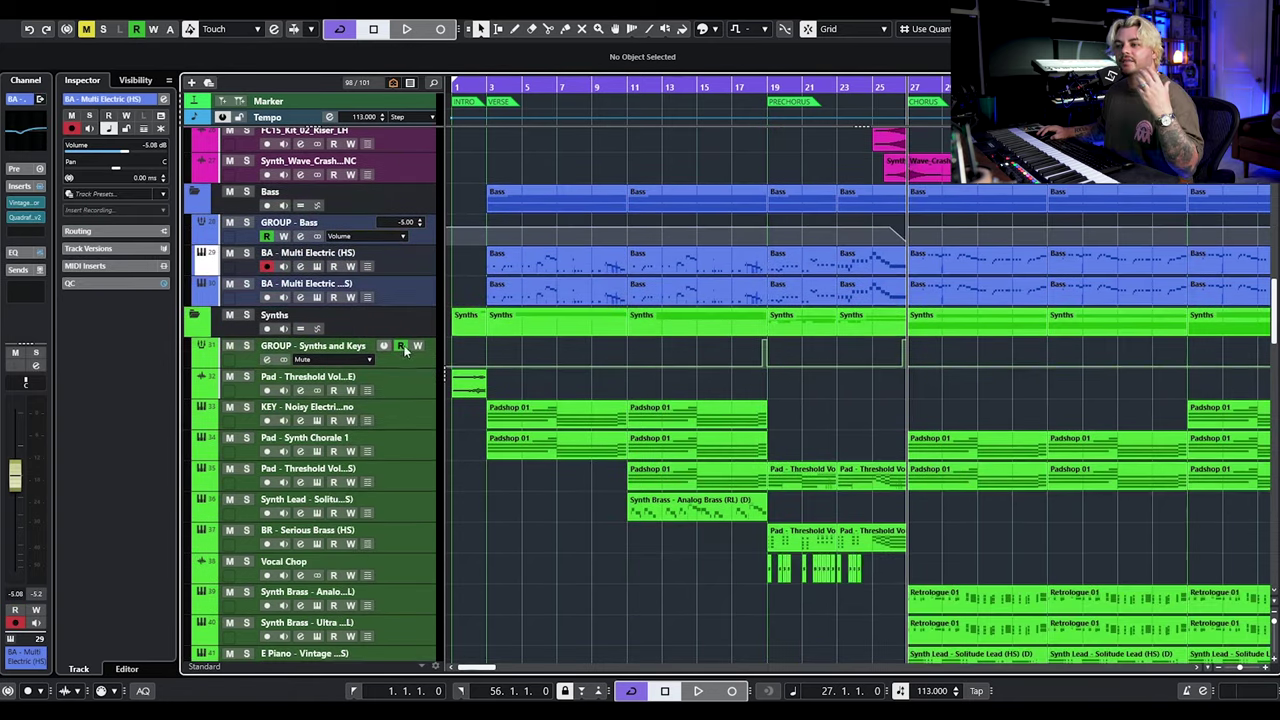
# View the Synths folder, its GROUP - Synths and Keys track and the synth tracks below.
pyautogui.click(408, 334)
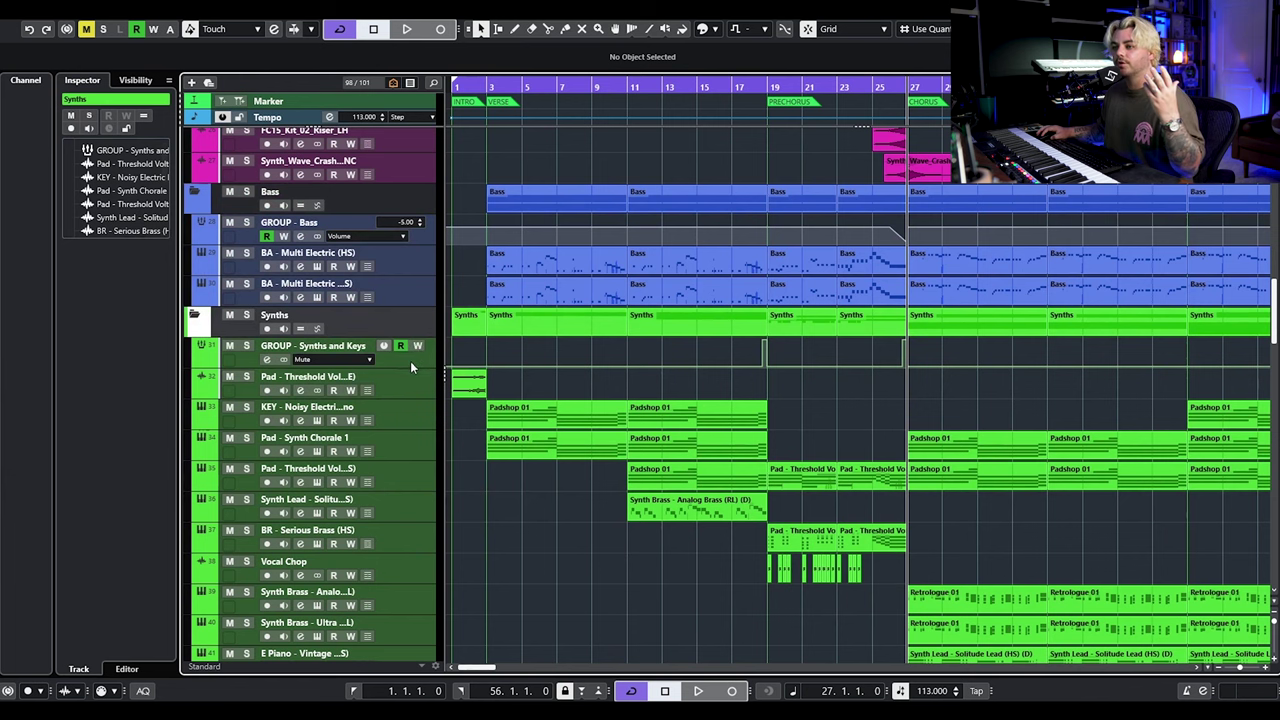
pyautogui.click(410, 366)
pyautogui.scroll(-7, 407, 351)
pyautogui.scroll(-2, 408, 311)
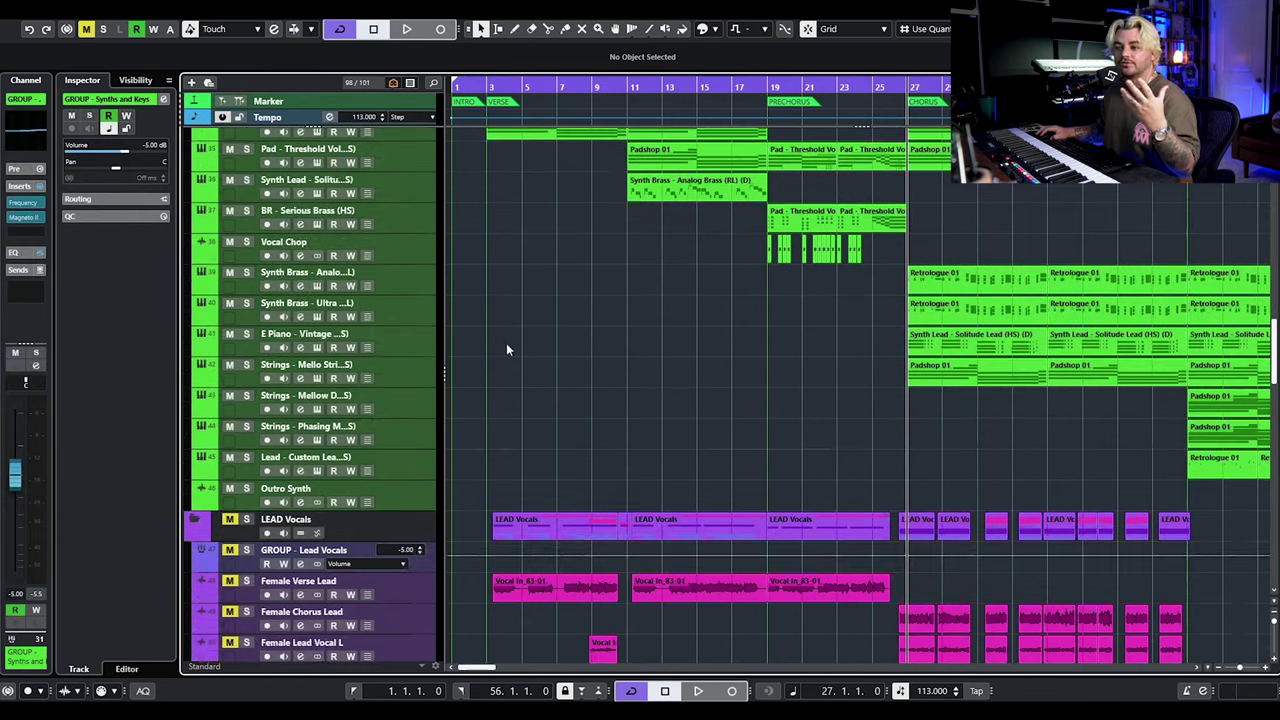
# Review the vocal tracks, selecting the LEAD Vocals folder, SOS 01 and High FX Vocal.
pyautogui.scroll(-7, 510, 350)
pyautogui.click(396, 321)
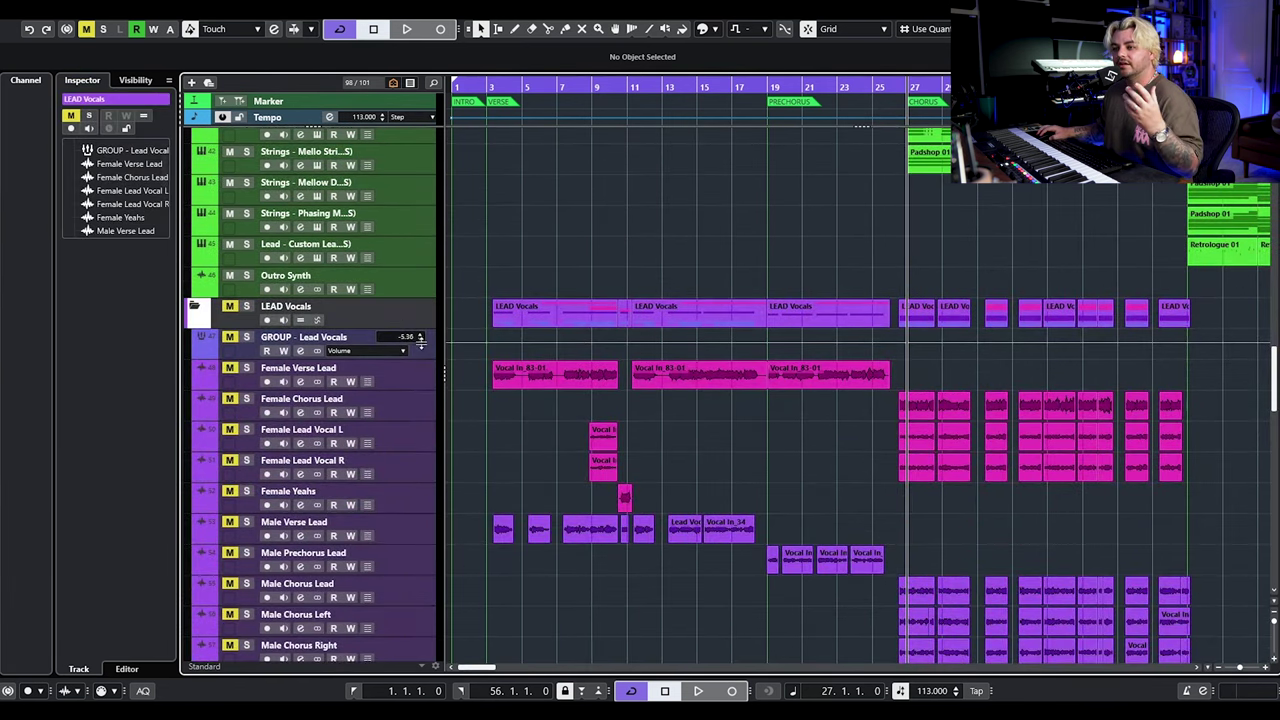
pyautogui.scroll(-15, 428, 350)
pyautogui.click(415, 309)
pyautogui.scroll(-18, 418, 330)
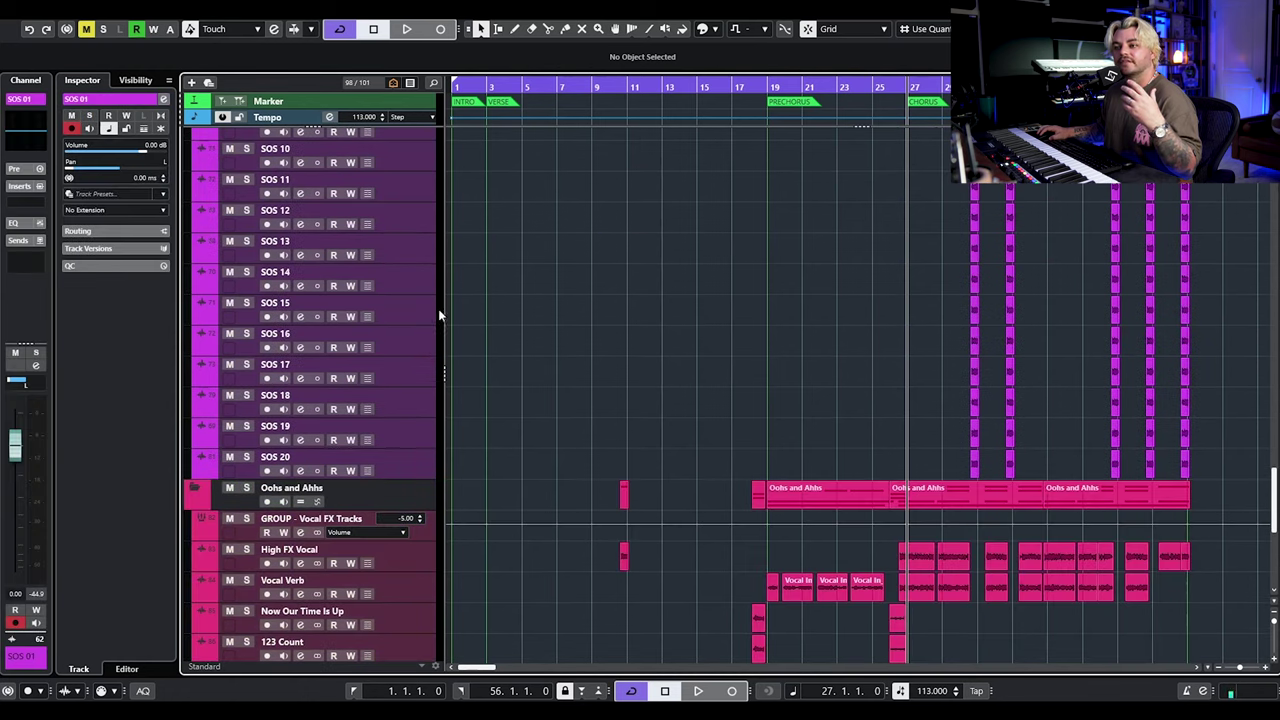
pyautogui.click(410, 350)
pyautogui.scroll(-6, 420, 320)
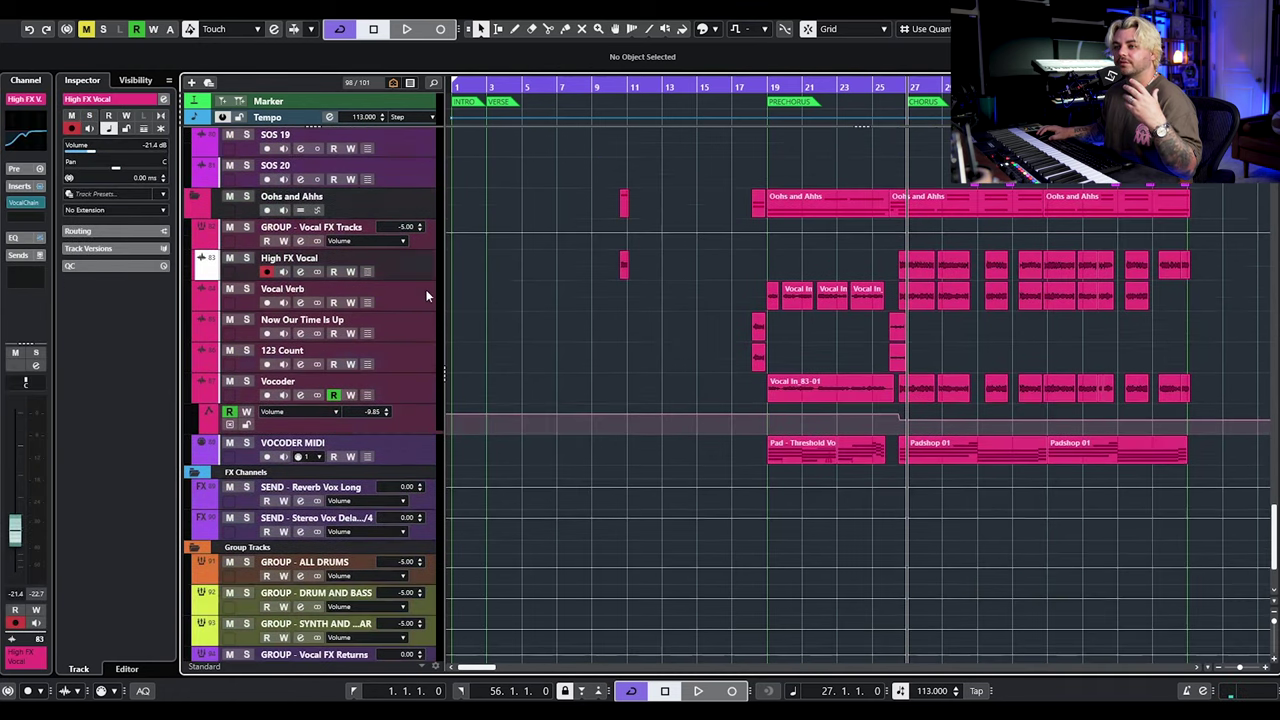
pyautogui.scroll(10, 431, 345)
pyautogui.scroll(-10, 433, 350)
# Inspect the FX Channels and Group Tracks folders, including the drum and bass, synth and guitar, vocal FX returns and all vocals groups.
pyautogui.click(400, 365)
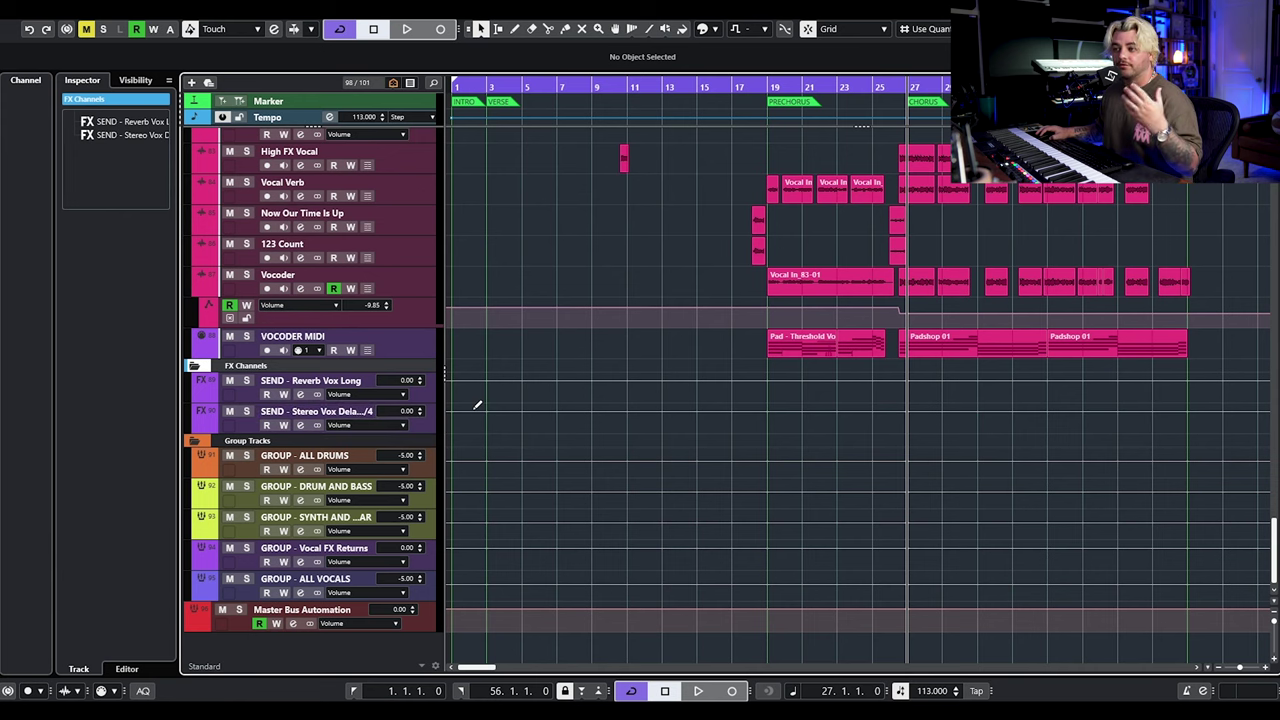
pyautogui.click(419, 444)
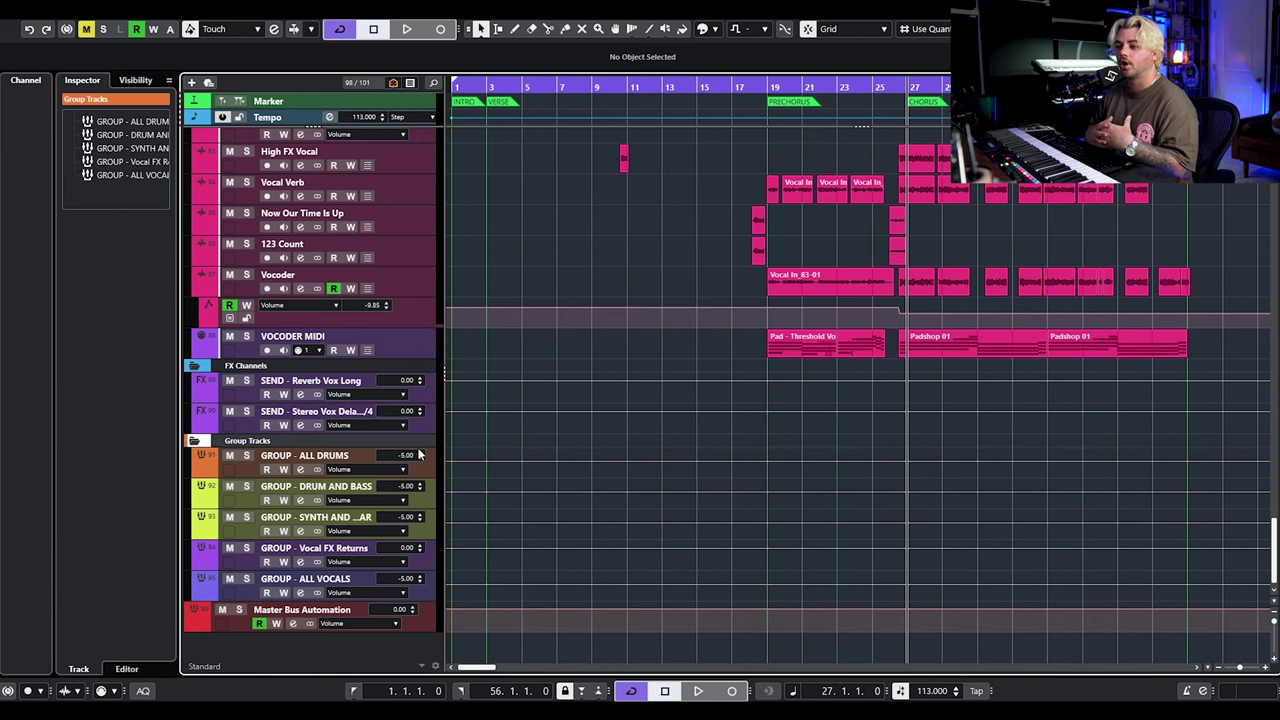
pyautogui.click(254, 506)
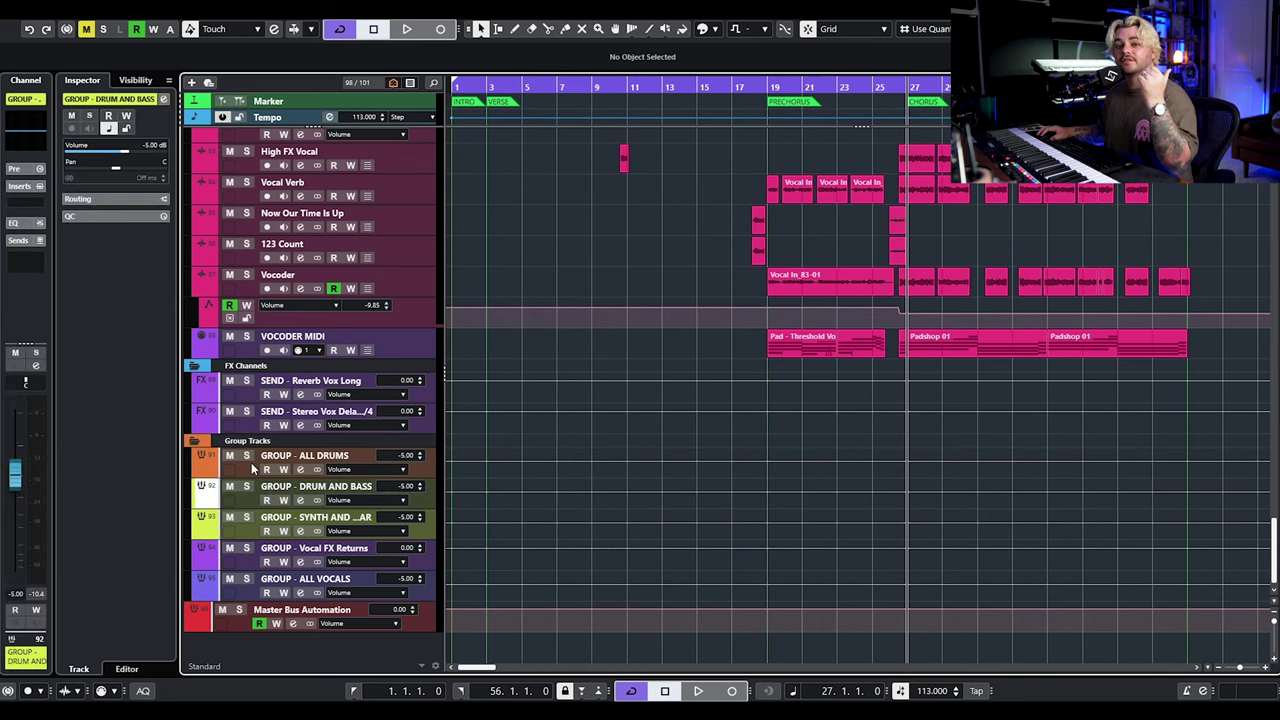
pyautogui.click(250, 533)
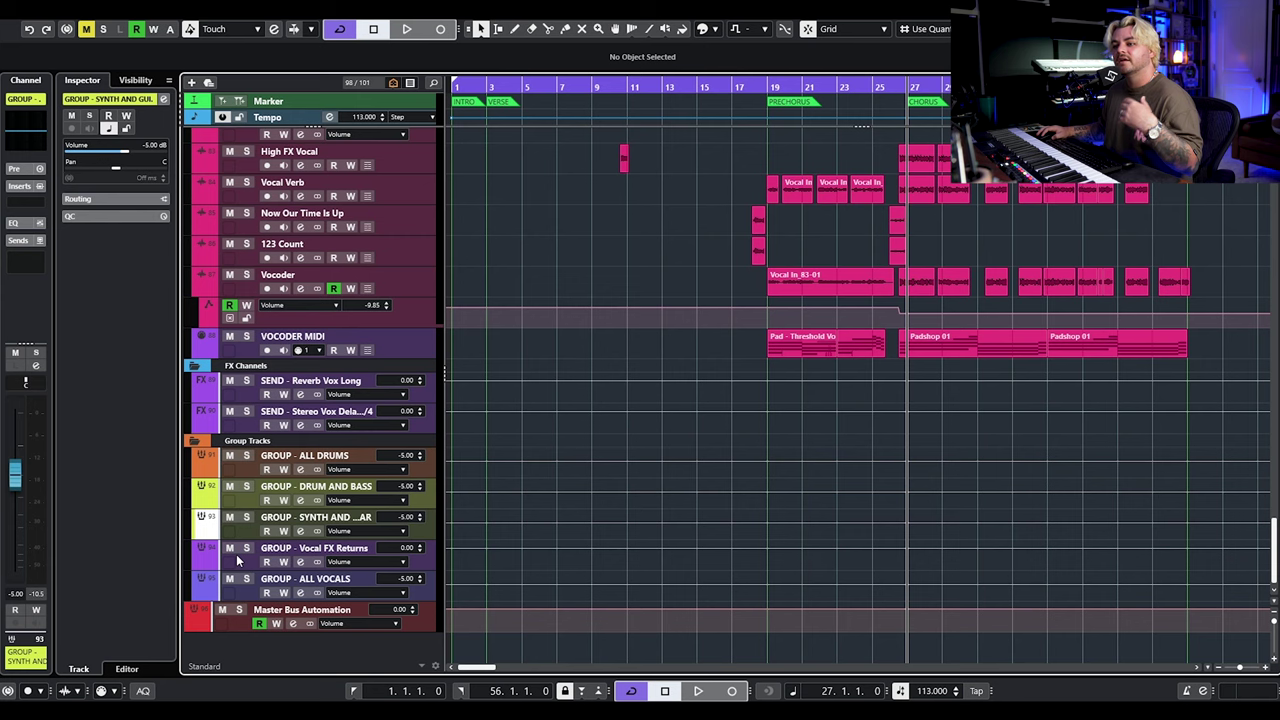
pyautogui.click(238, 562)
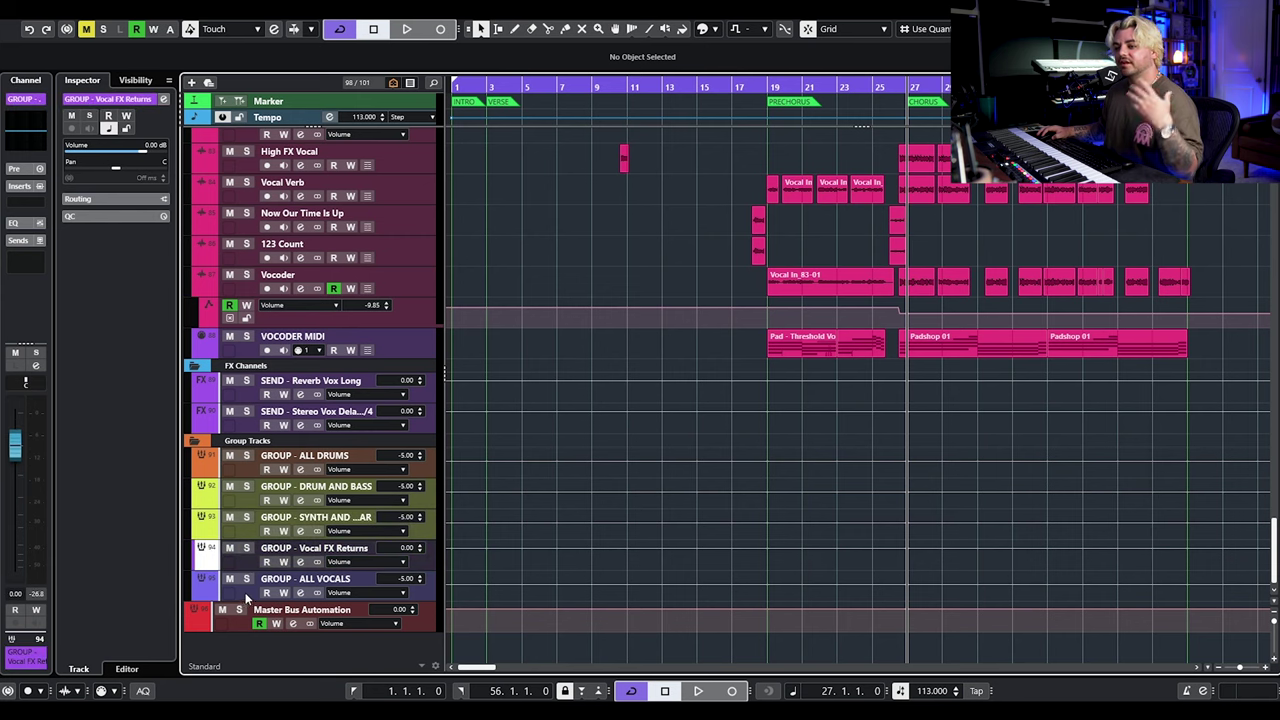
pyautogui.click(245, 596)
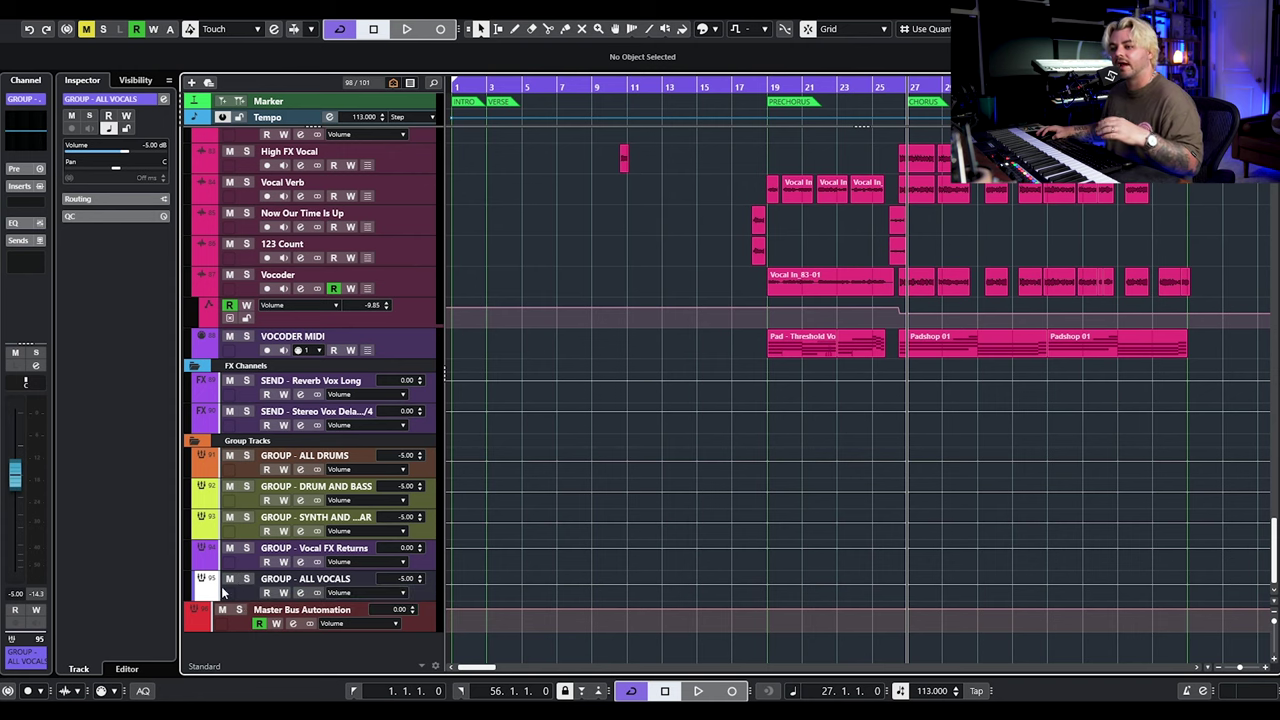
# Inspect the inserts and EQ in the channel settings of the Master Bus Automation track, leaving the window closed.
pyautogui.click(247, 624)
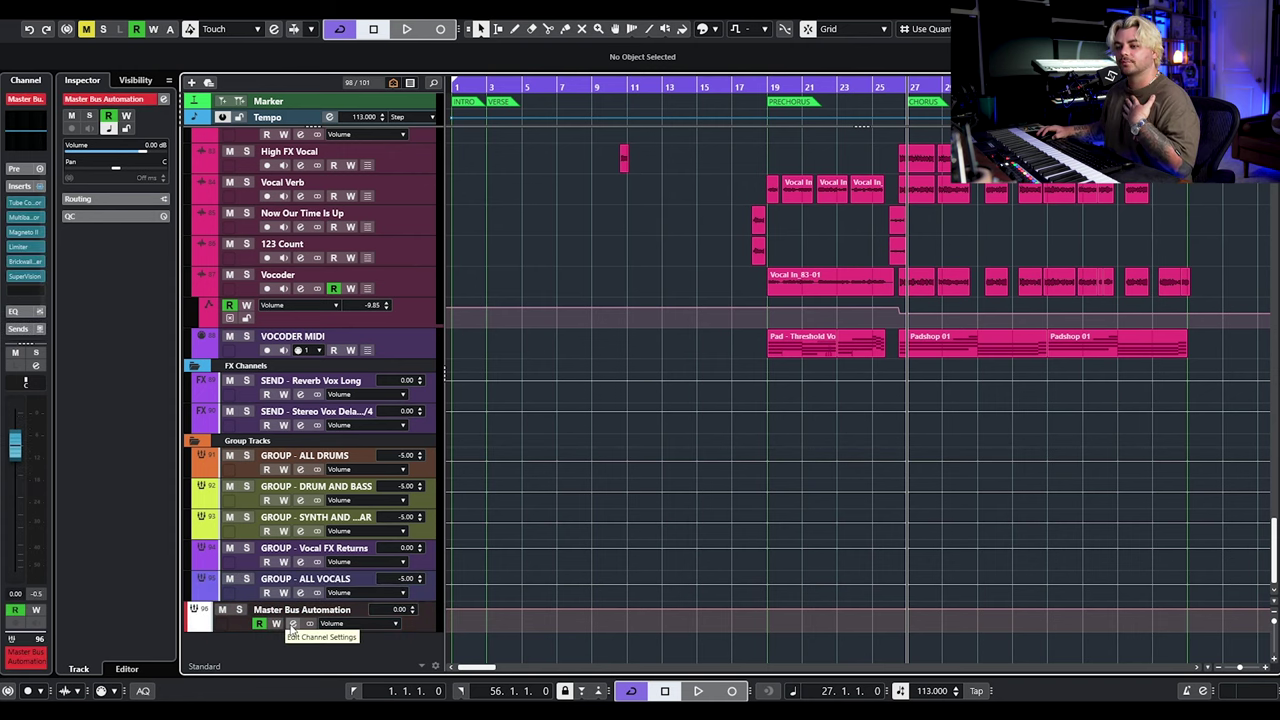
pyautogui.click(292, 624)
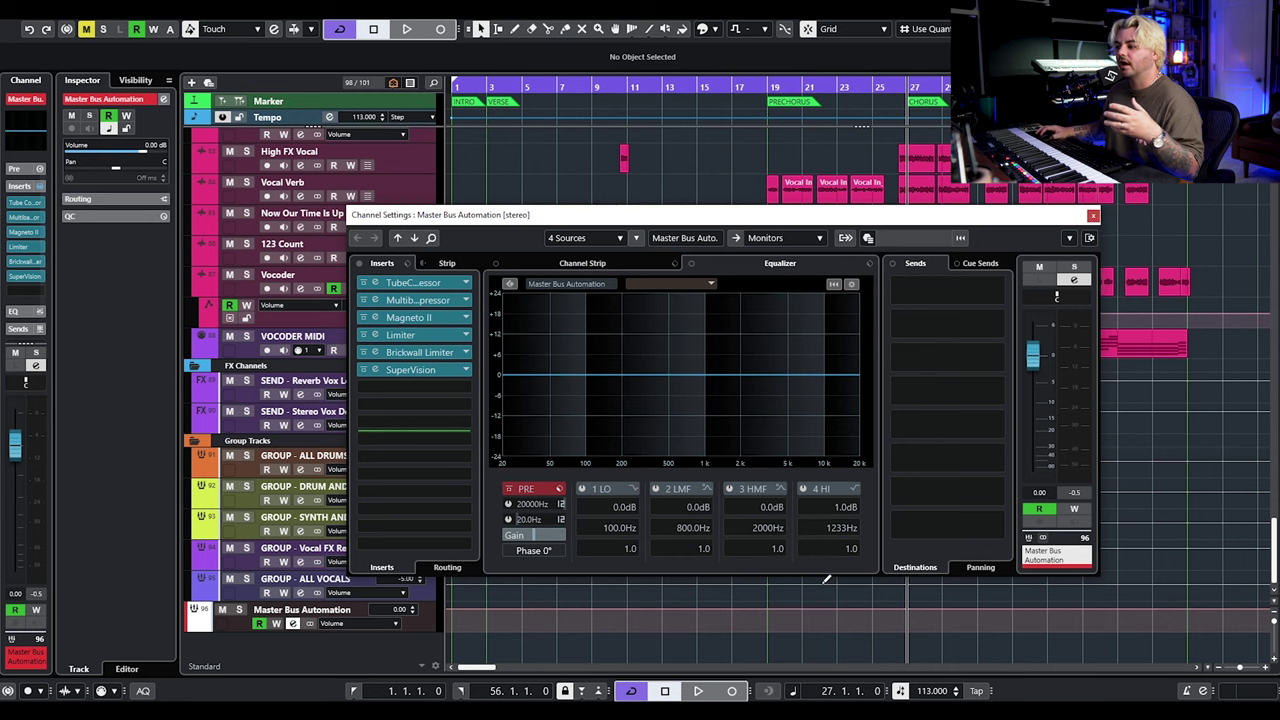
pyautogui.click(1093, 214)
# Solo the KEY - Noisy Electric Piano track and start playback from bar 3 at the verse.
pyautogui.scroll(5, 1065, 268)
pyautogui.scroll(15, 1066, 271)
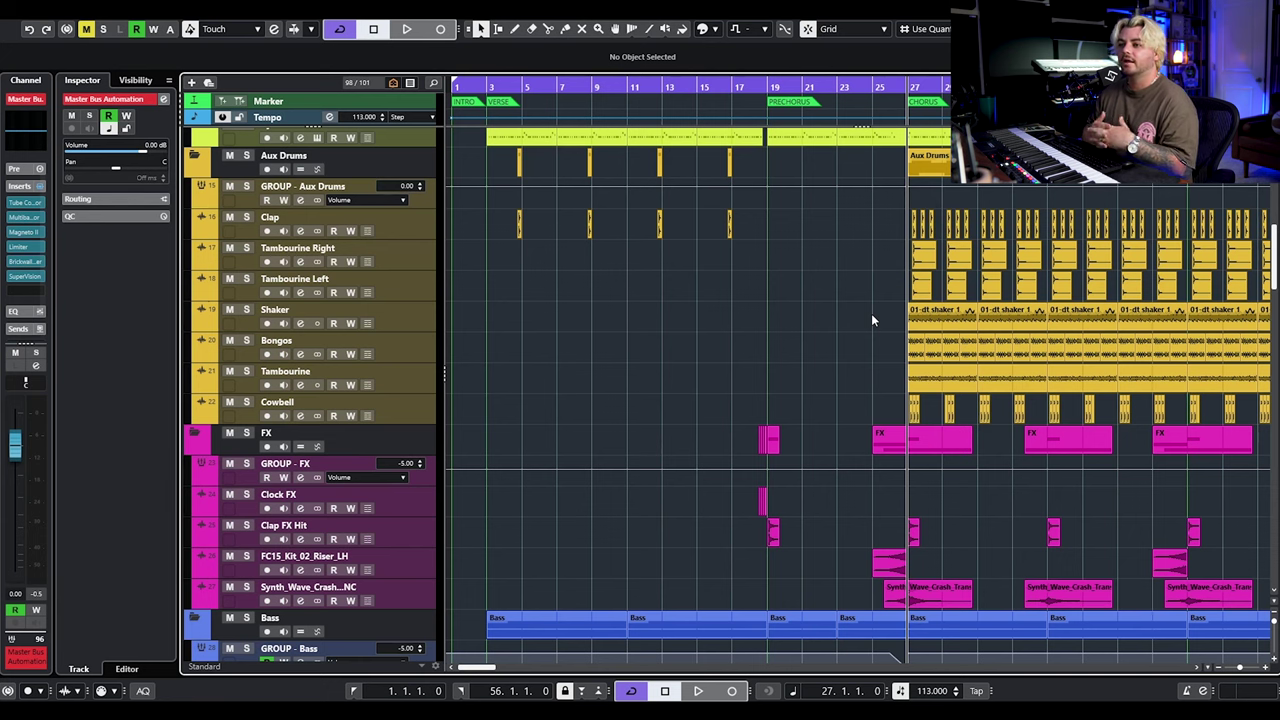
pyautogui.scroll(-10, 871, 313)
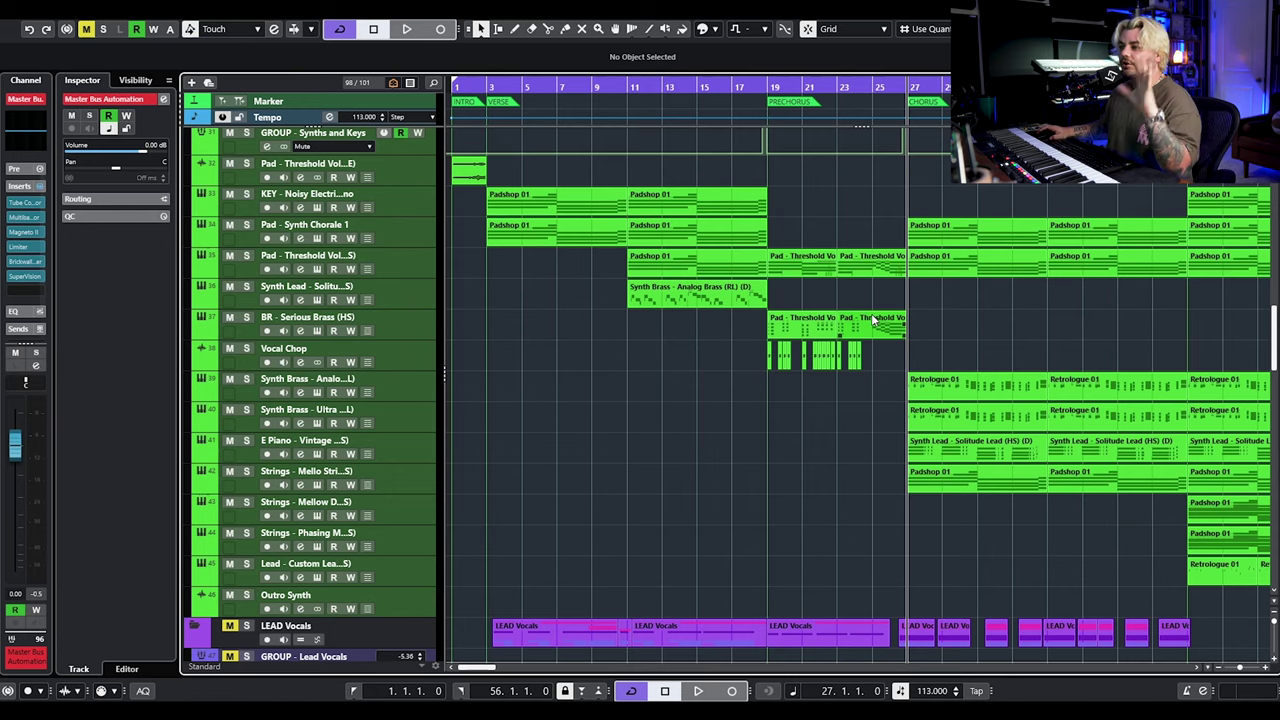
pyautogui.scroll(15, 873, 320)
pyautogui.scroll(-12, 843, 343)
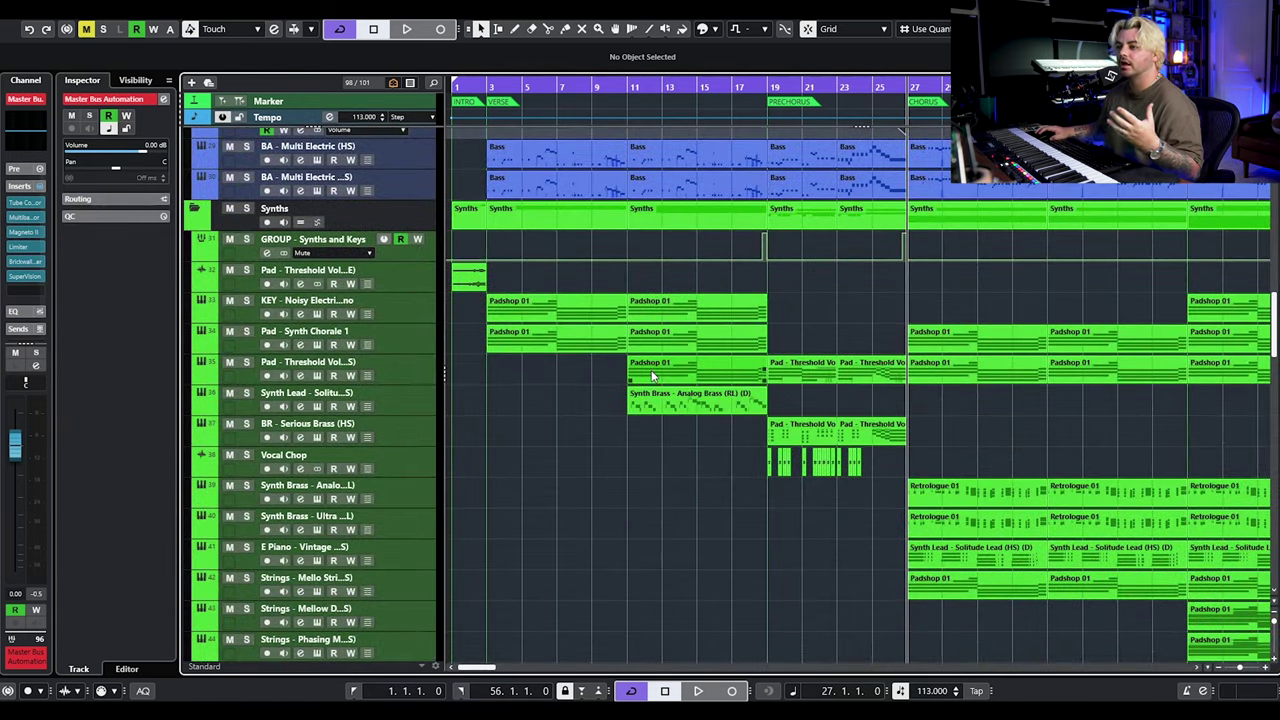
pyautogui.click(246, 300)
pyautogui.click(487, 88)
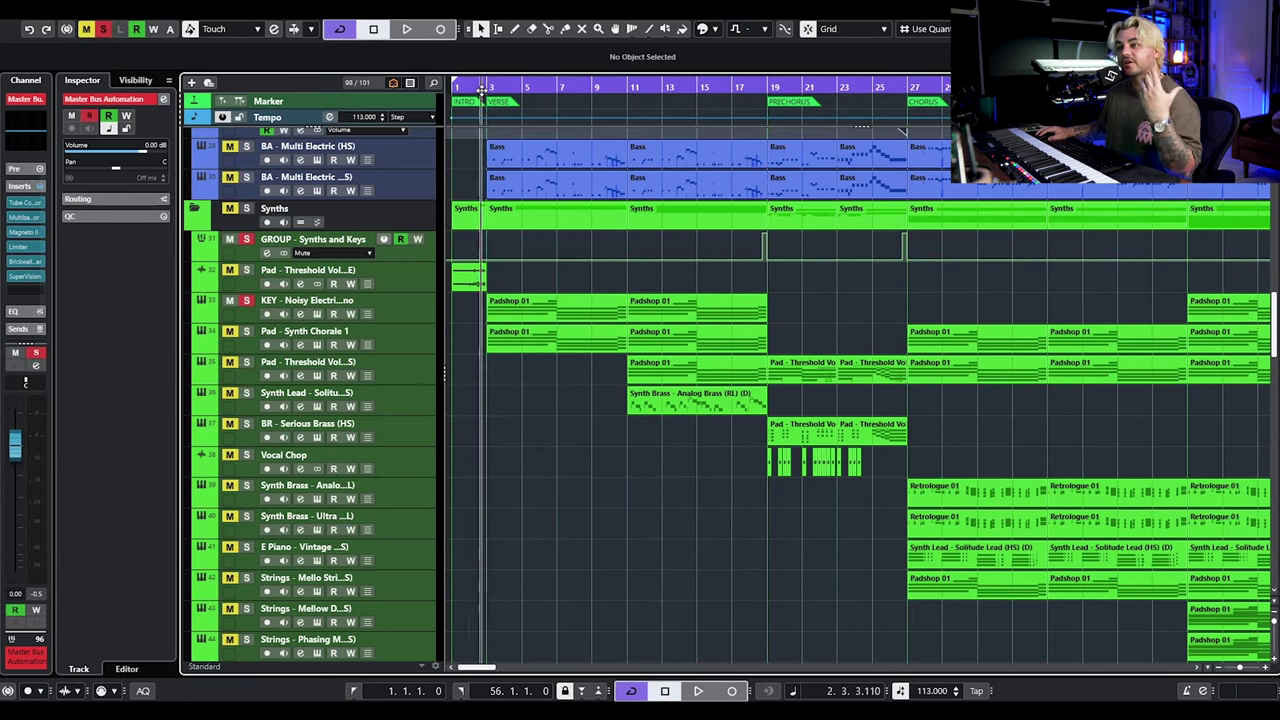
pyautogui.click(421, 305)
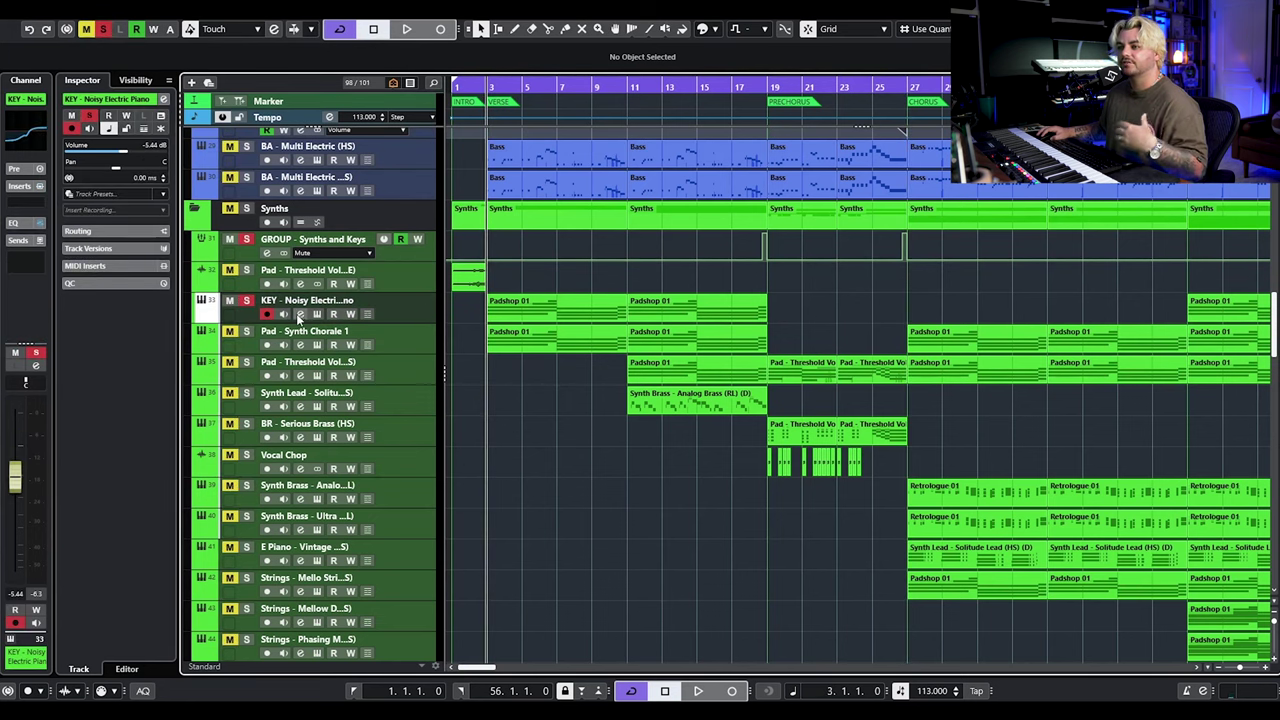
pyautogui.press('space')
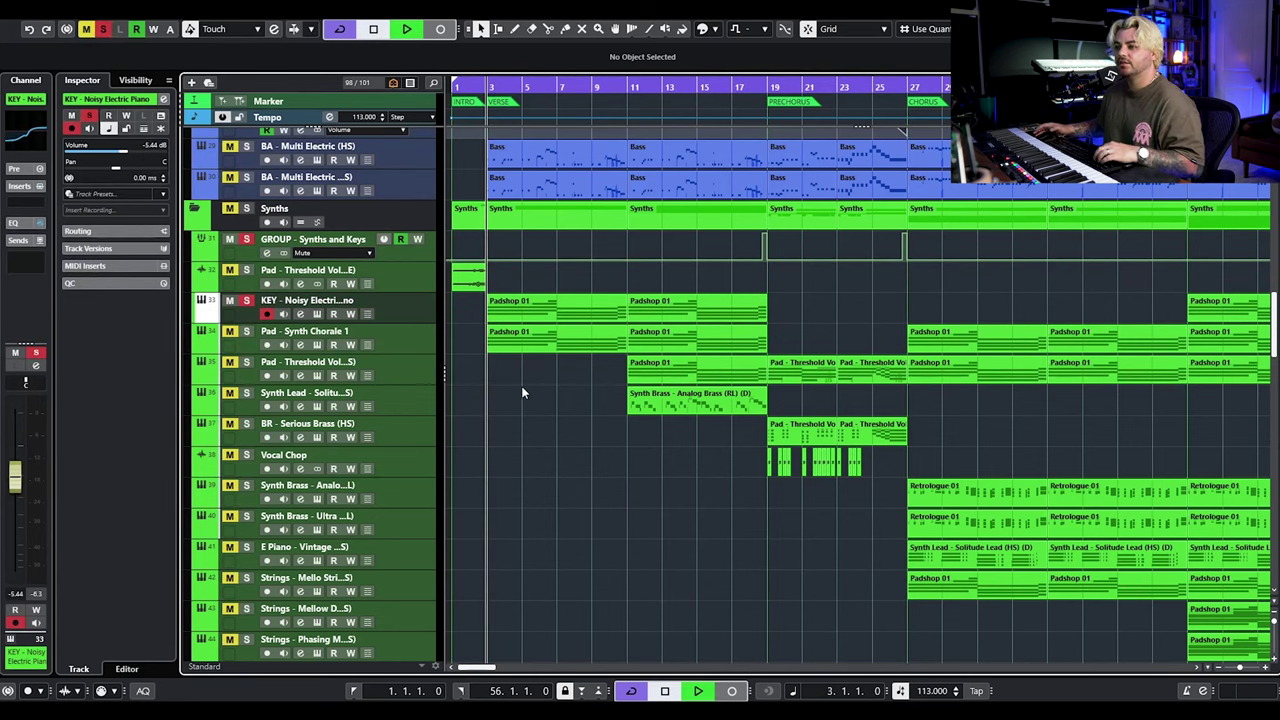
# Compare the soloed electric piano with its equalizer bypassed and active in the channel settings, ending playback and closing the settings.
pyautogui.click(300, 313)
pyautogui.click(691, 263)
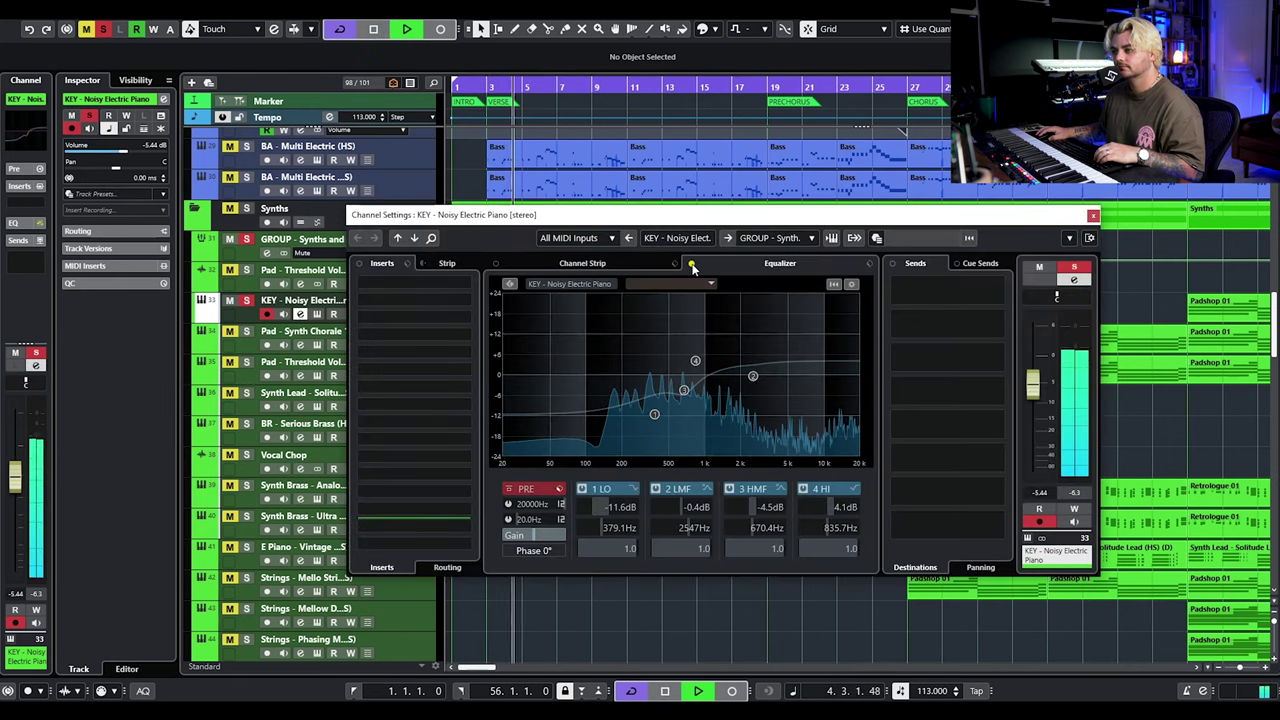
pyautogui.click(691, 263)
pyautogui.press('space')
pyautogui.click(300, 313)
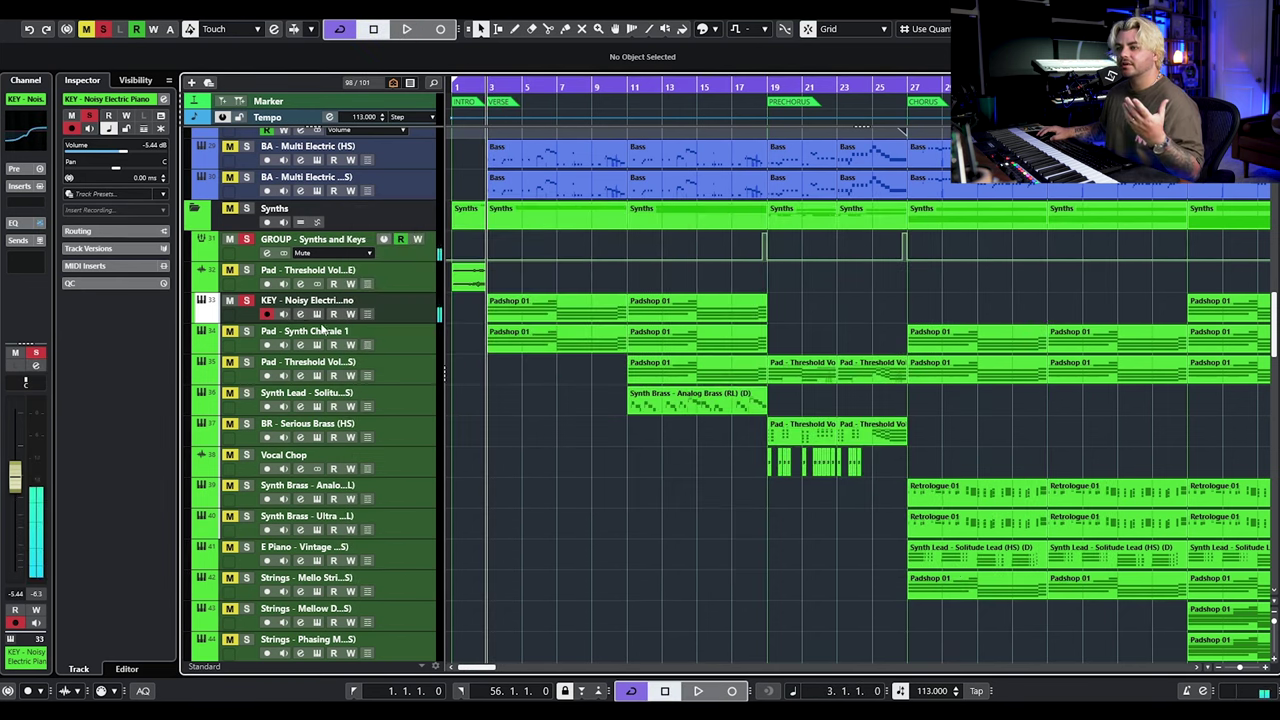
# Open the channel settings and the Retrologue 2 instrument of the KEY - Noisy Electric Piano track.
pyautogui.click(300, 313)
pyautogui.click(315, 314)
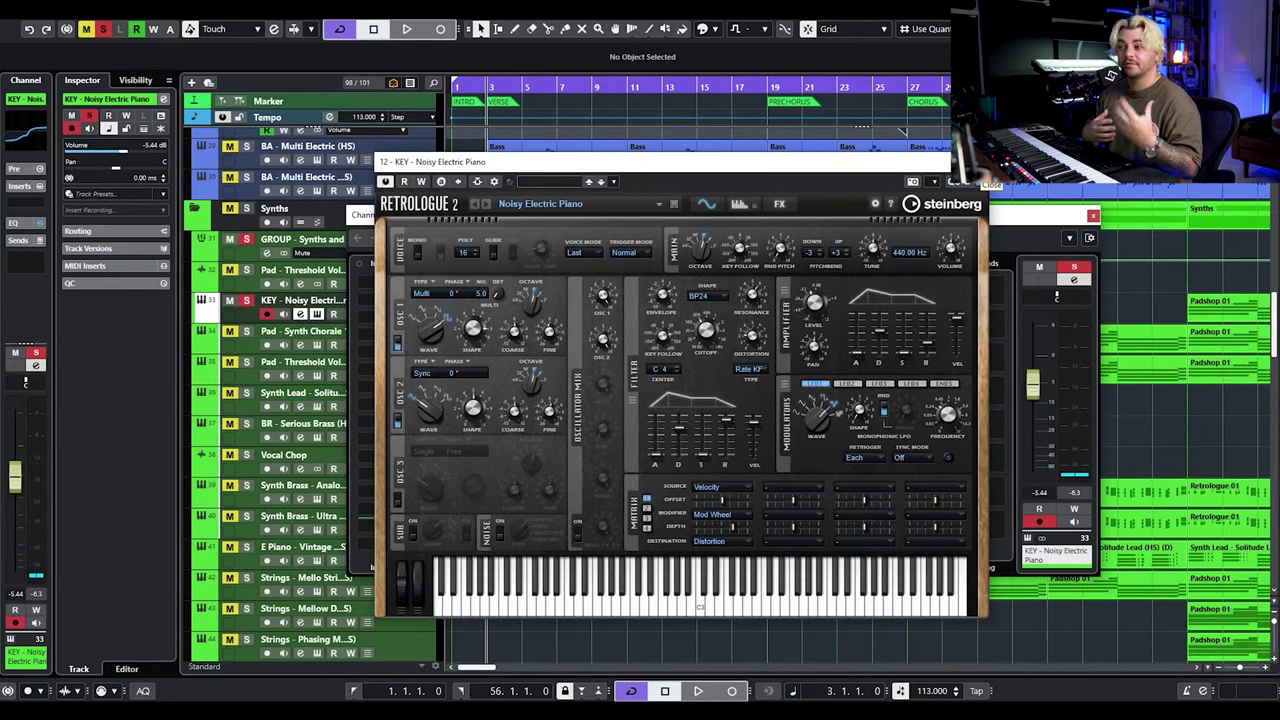
# Close the Retrologue 2 instrument and the channel settings of the KEY - Noisy Electric Piano track.
pyautogui.click(677, 206)
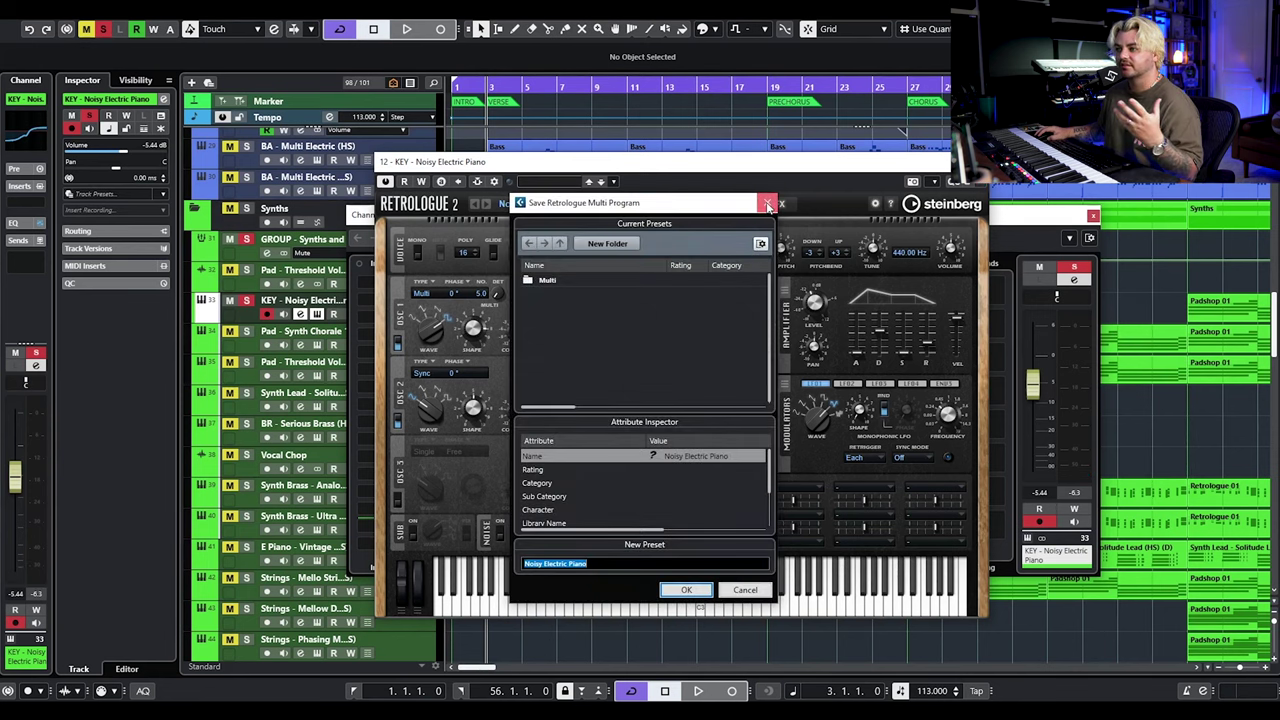
pyautogui.press('Escape')
pyautogui.press('Escape')
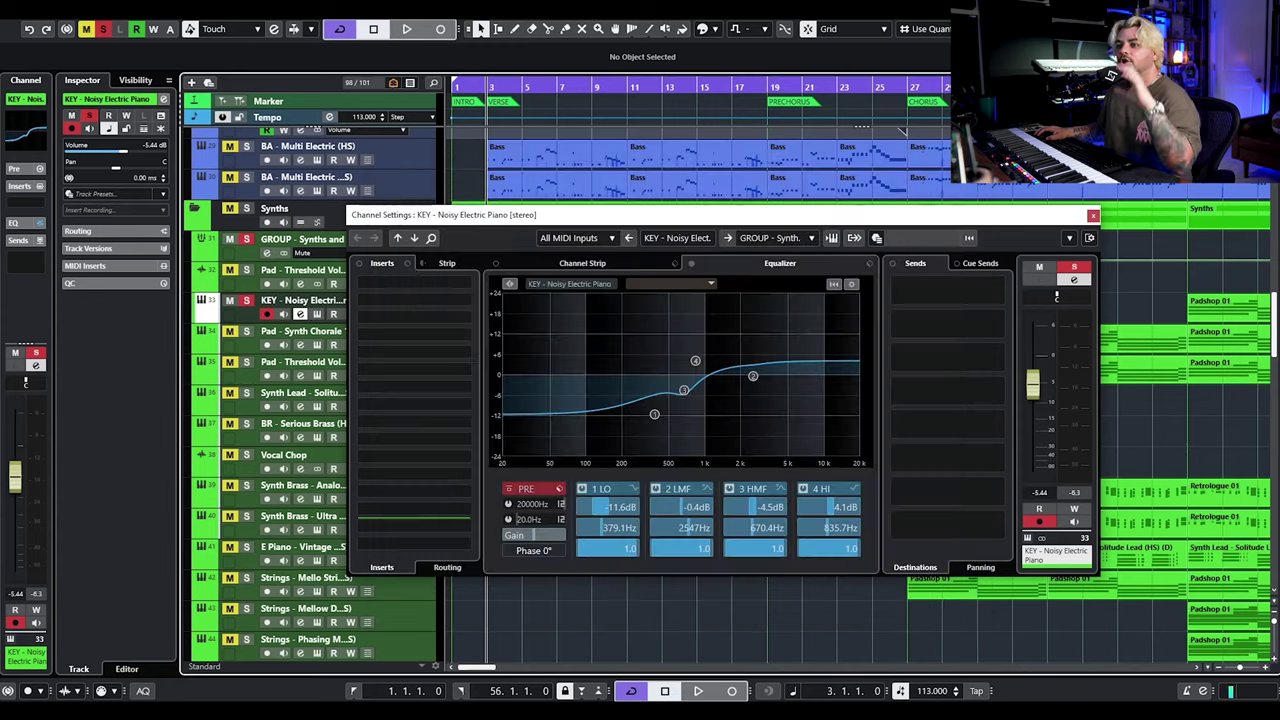
pyautogui.click(1093, 216)
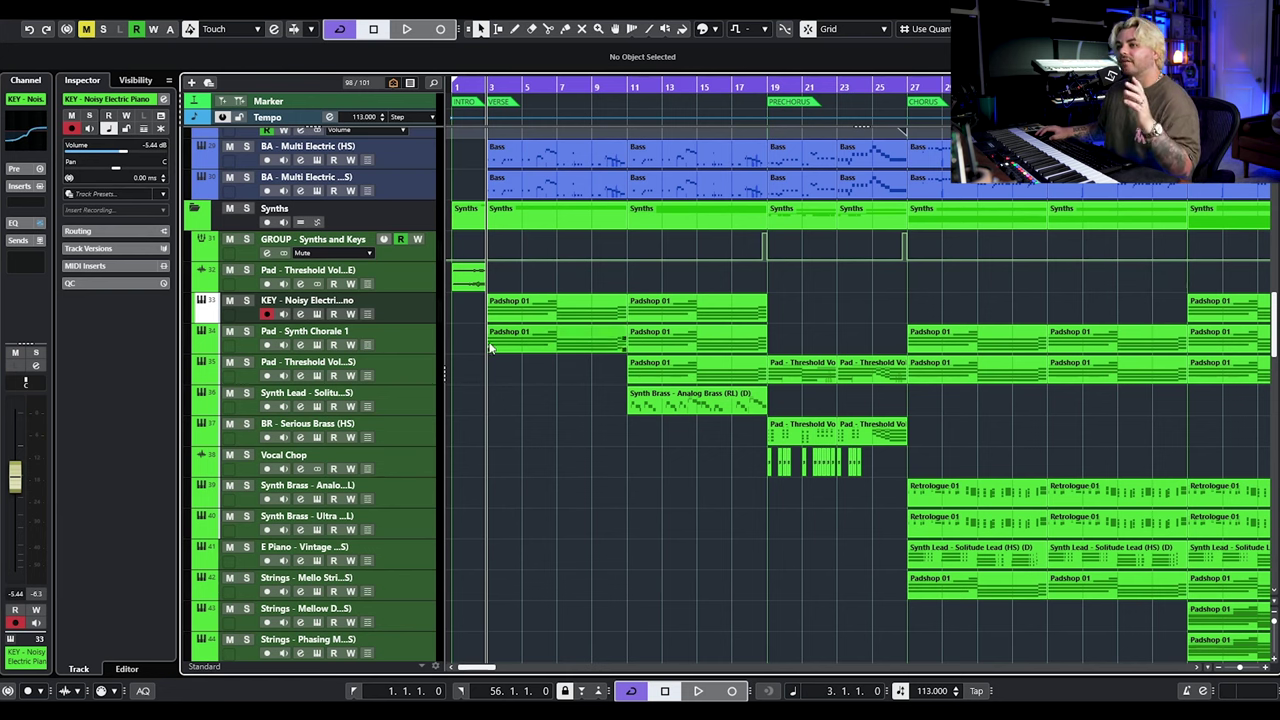
# Solo the Pad - Synth Chorale 1 track and view its Padshop 2 instrument, leaving the window closed.
pyautogui.click(247, 332)
pyautogui.click(301, 344)
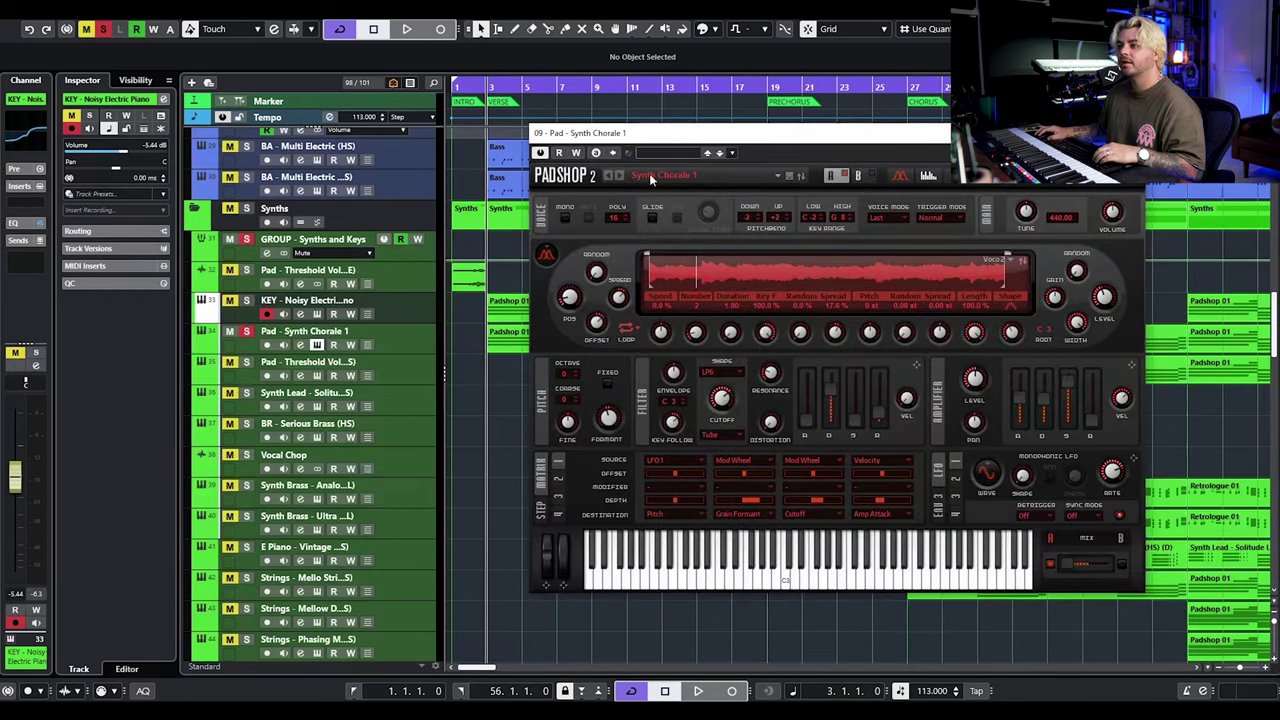
pyautogui.click(316, 344)
# Play the soloed Synth Chorale pad with its inserts and equalizer bypassed in the channel settings, ending with both active.
pyautogui.click(300, 344)
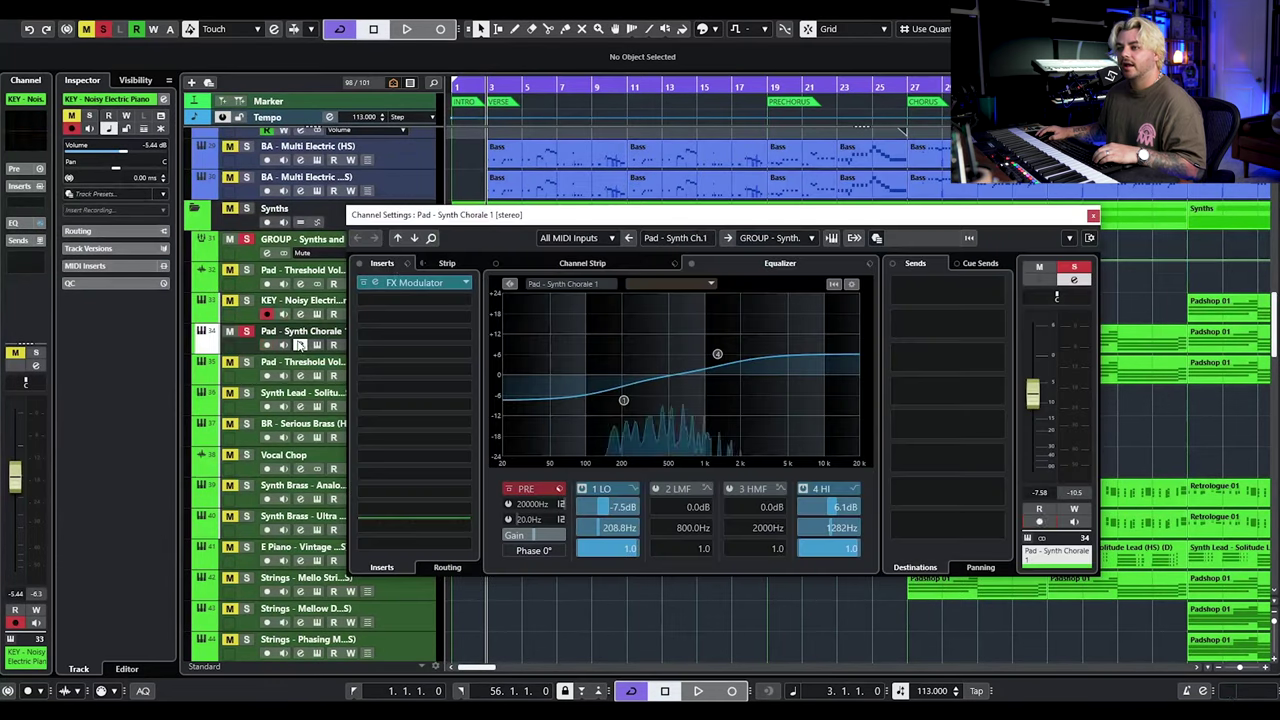
pyautogui.click(692, 264)
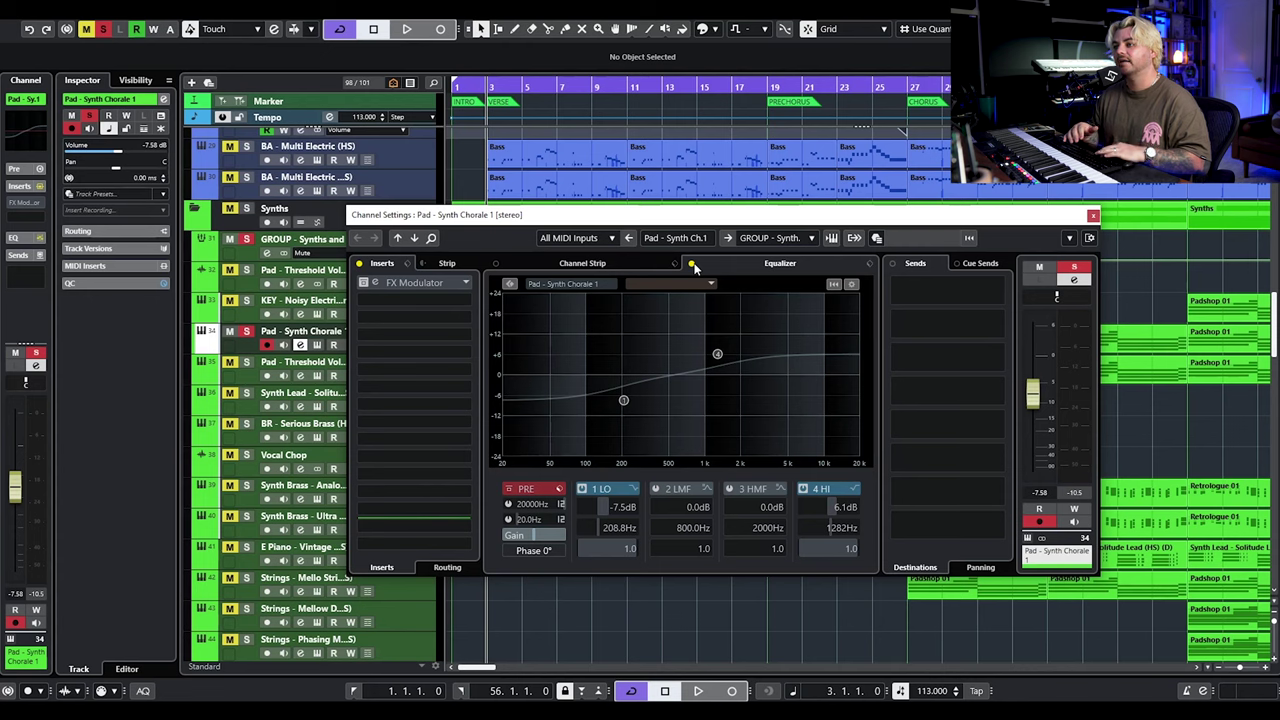
pyautogui.press('space')
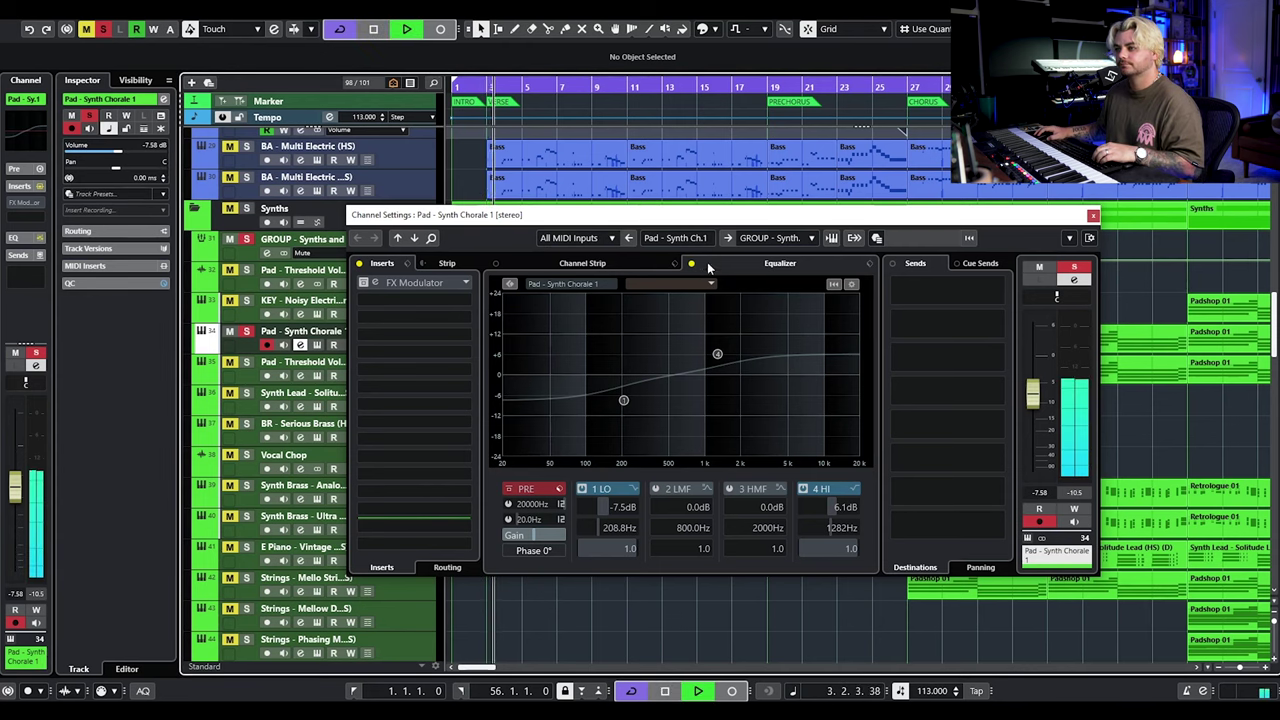
pyautogui.click(690, 265)
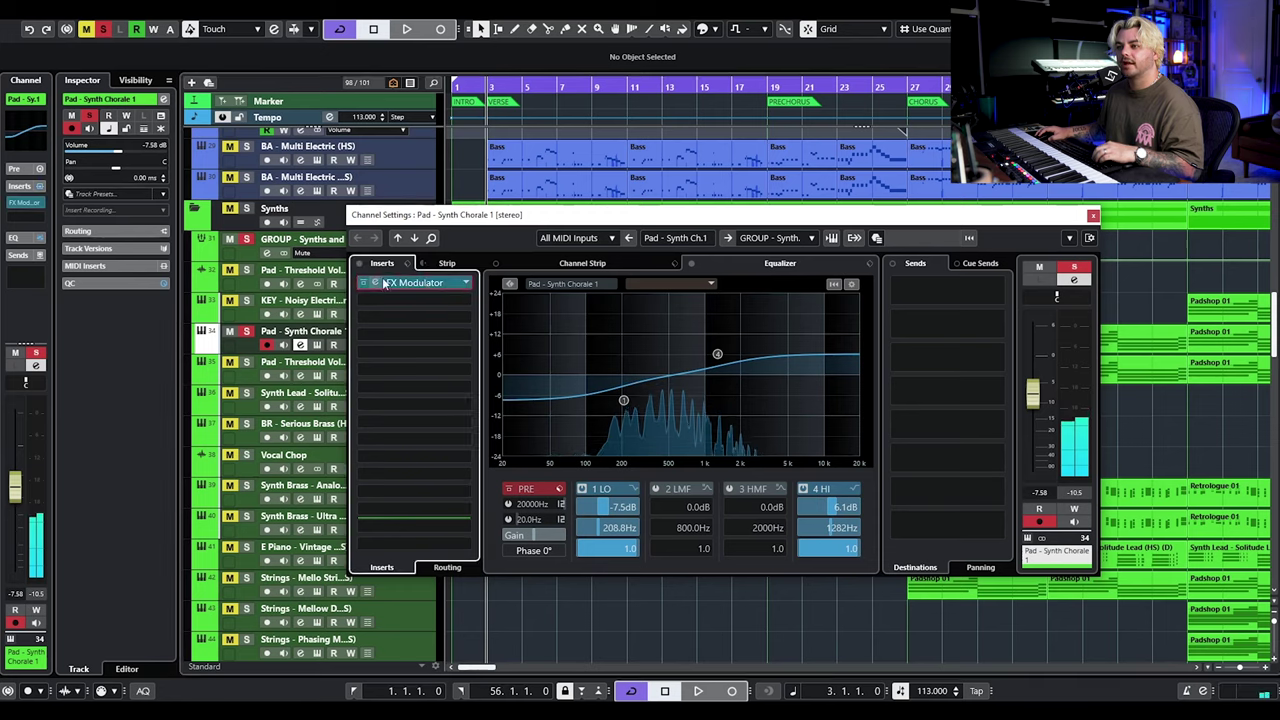
# Examine the FX Modulator insert on the Synth Chorale pad during playback, closing its window and the channel settings.
pyautogui.click(414, 283)
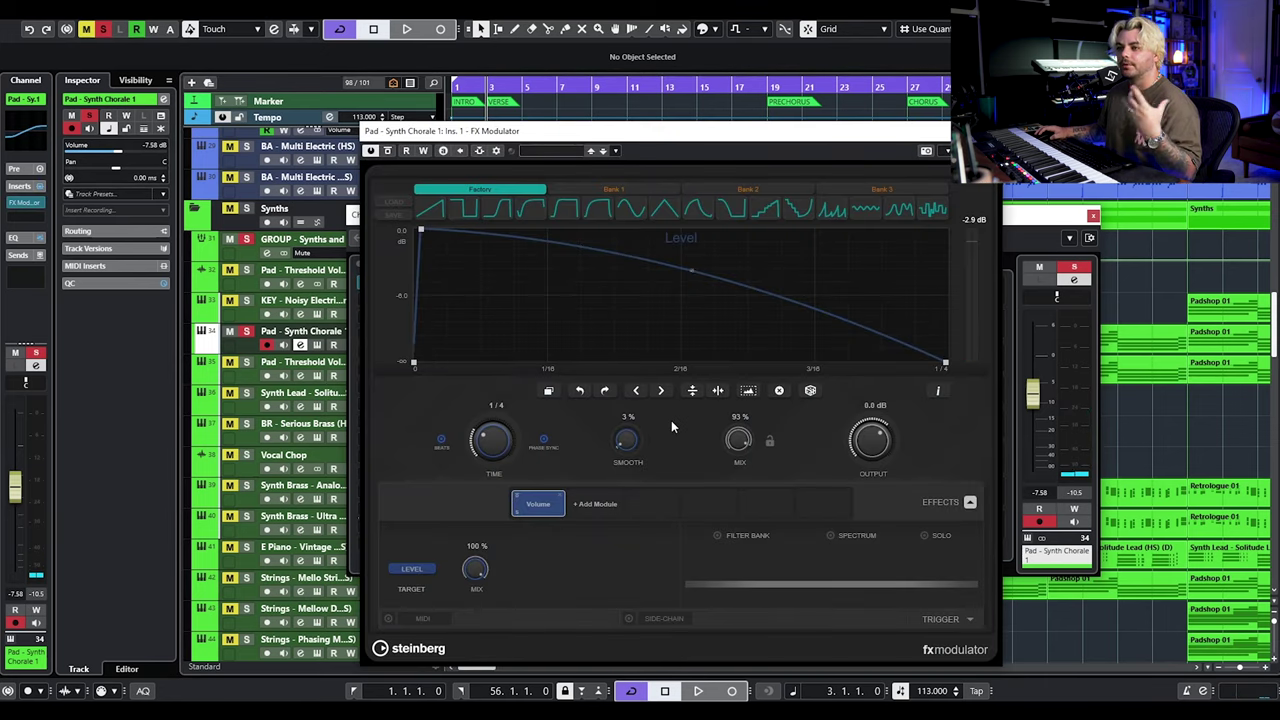
pyautogui.press('space')
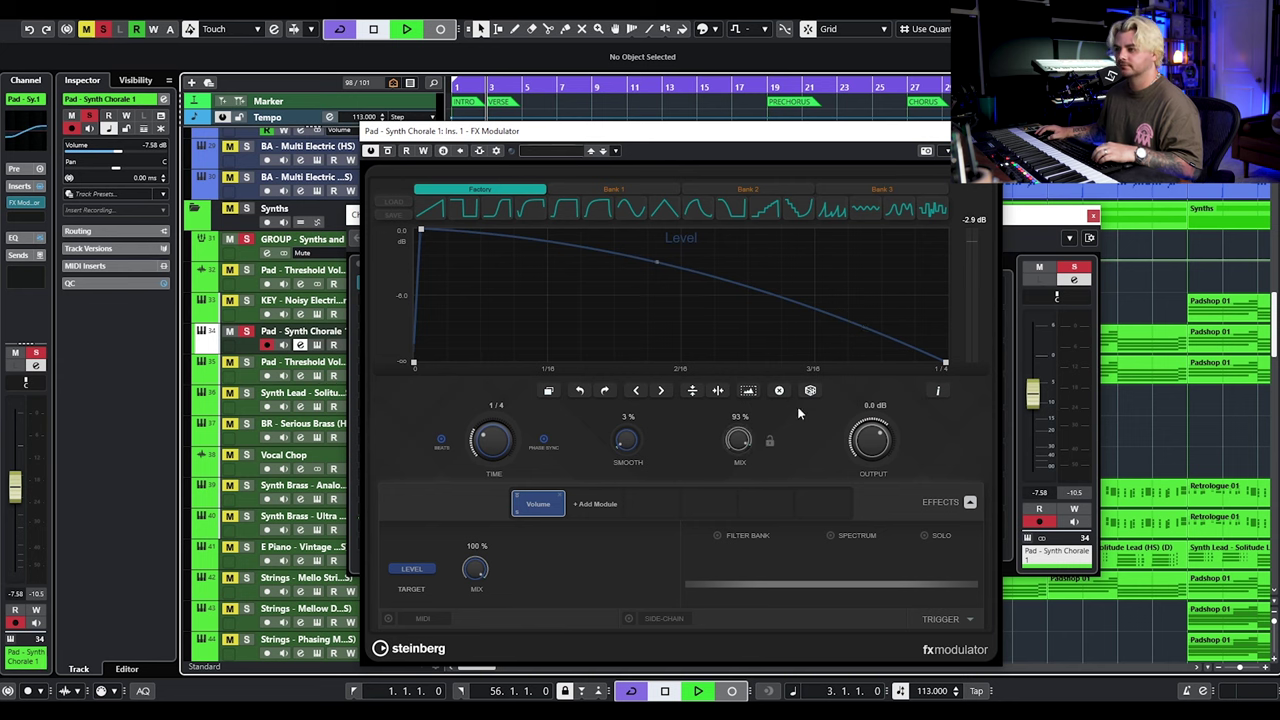
pyautogui.click(926, 151)
pyautogui.press('Escape')
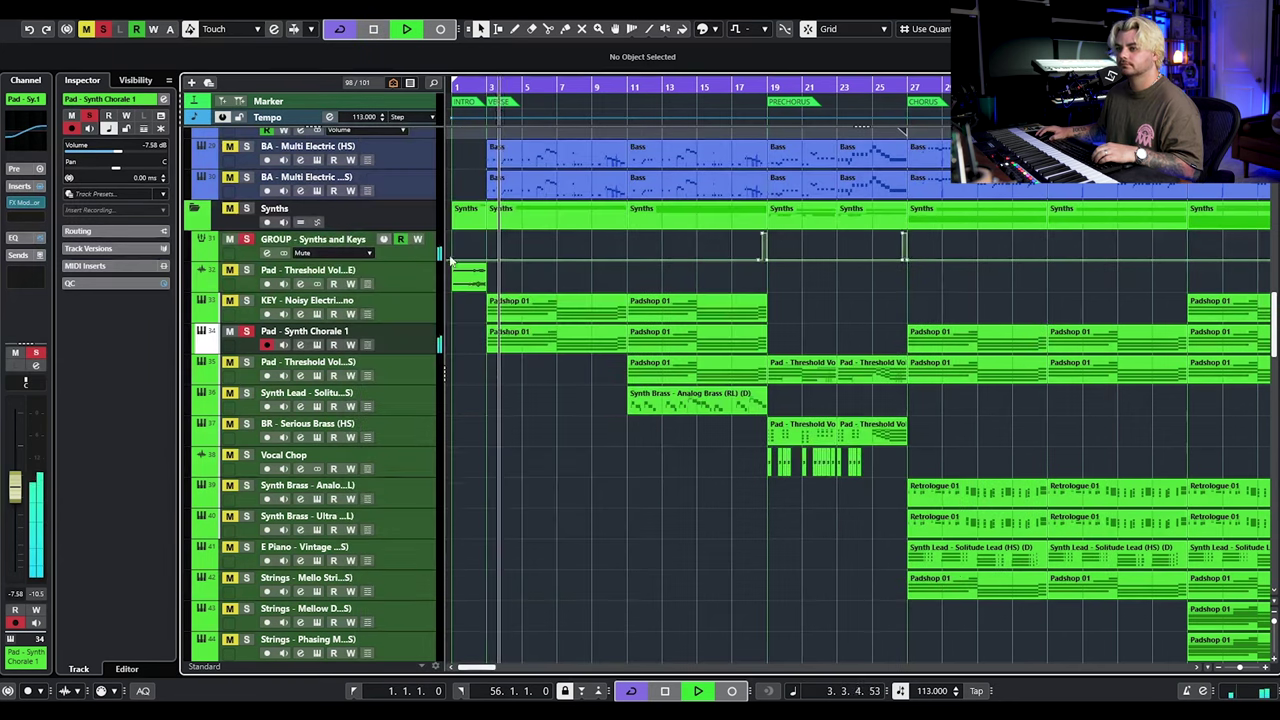
# Solo the KEY - Noisy Electric Piano track as well and listen to it together with the Synth Chorale pad, ending playback.
pyautogui.click(246, 302)
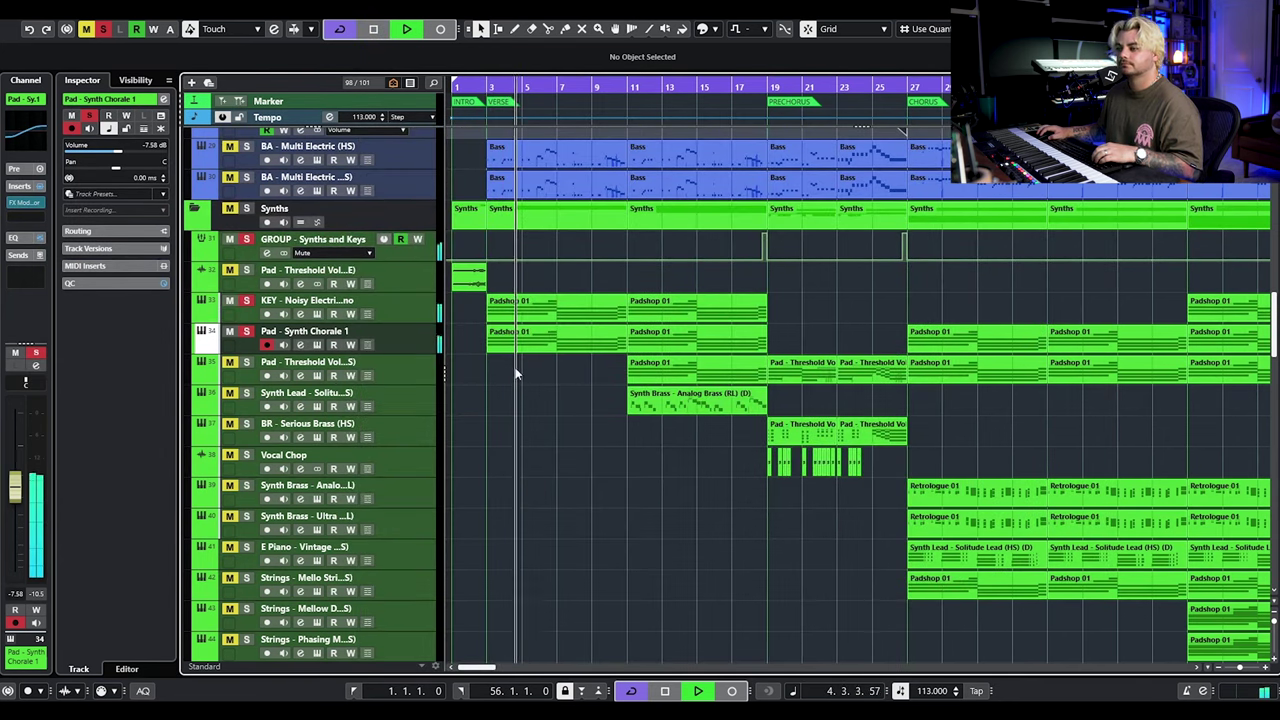
pyautogui.scroll(5, 531, 385)
pyautogui.scroll(-5, 545, 378)
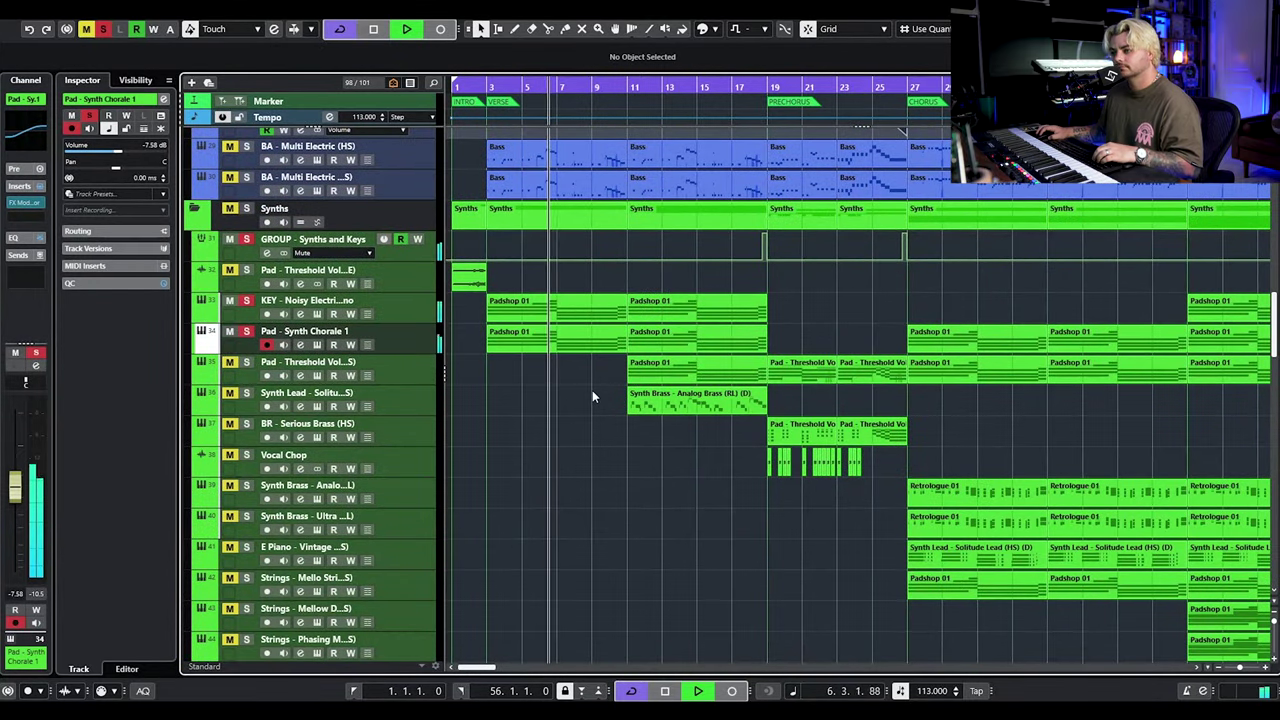
pyautogui.press('space')
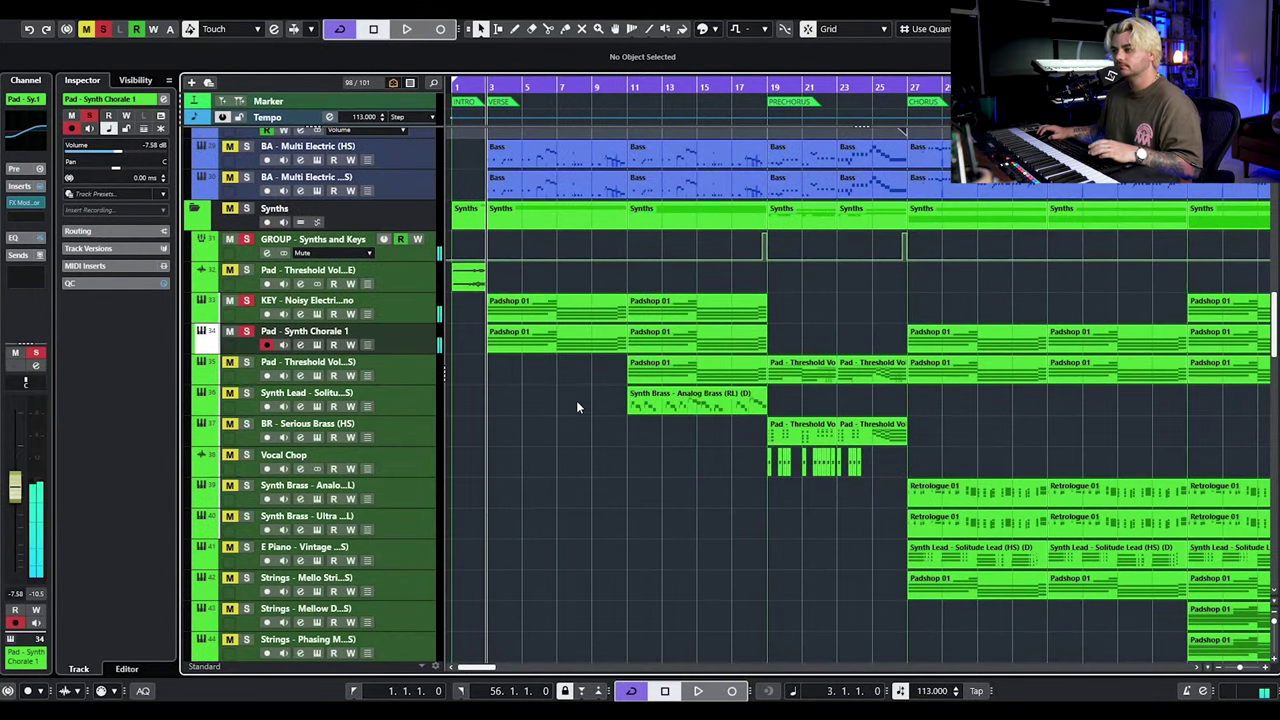
# Solo the Kick and Snare track in the Main Drums folder and view its Groove Agent SE instrument.
pyautogui.scroll(15, 577, 388)
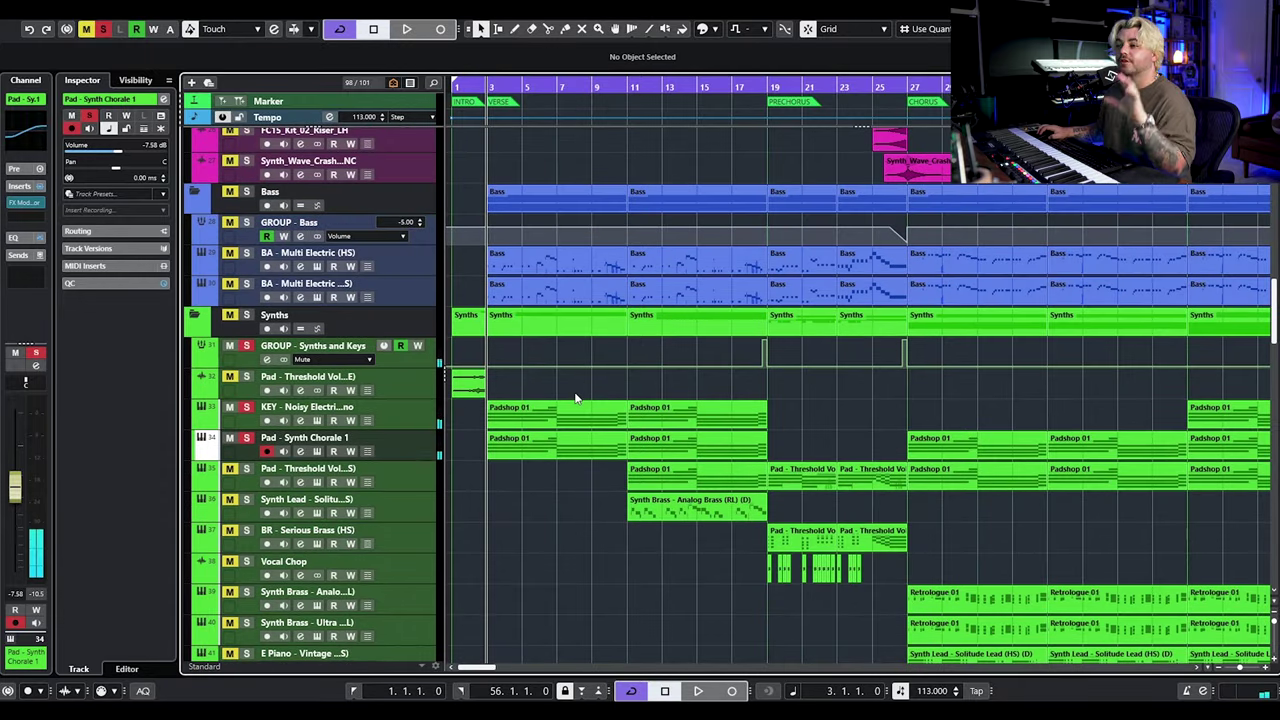
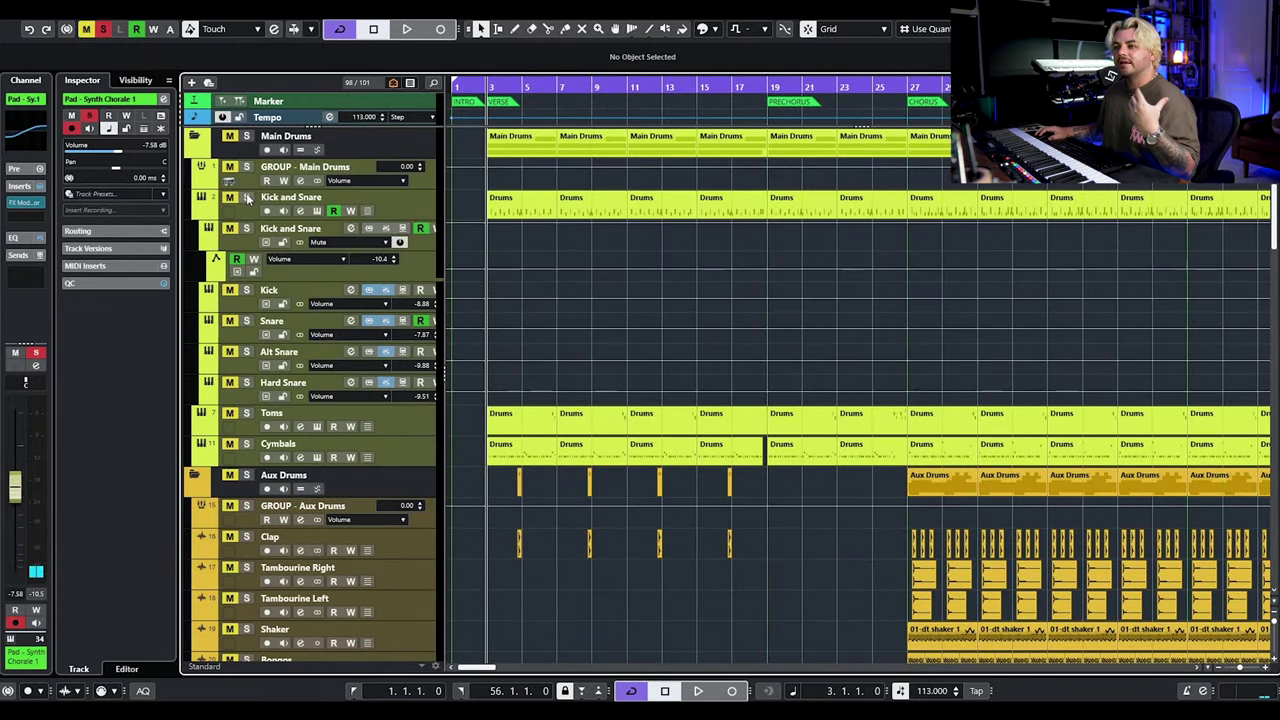
pyautogui.click(406, 205)
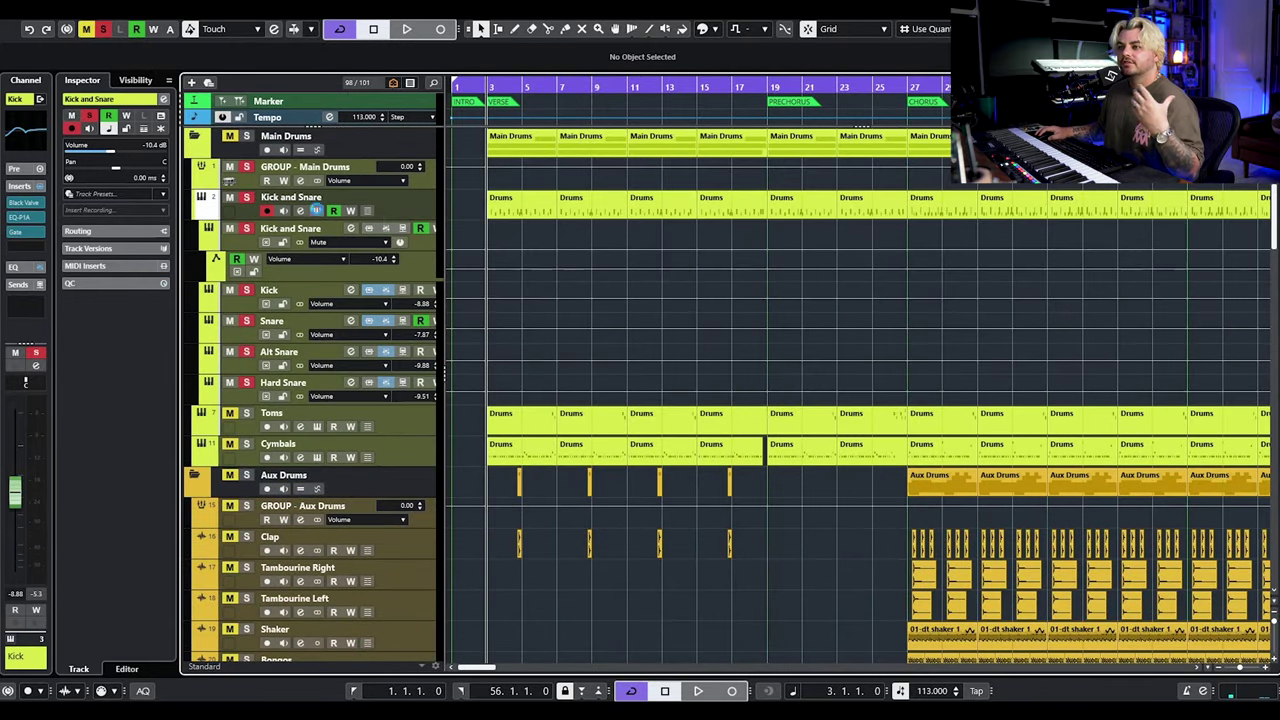
pyautogui.click(316, 210)
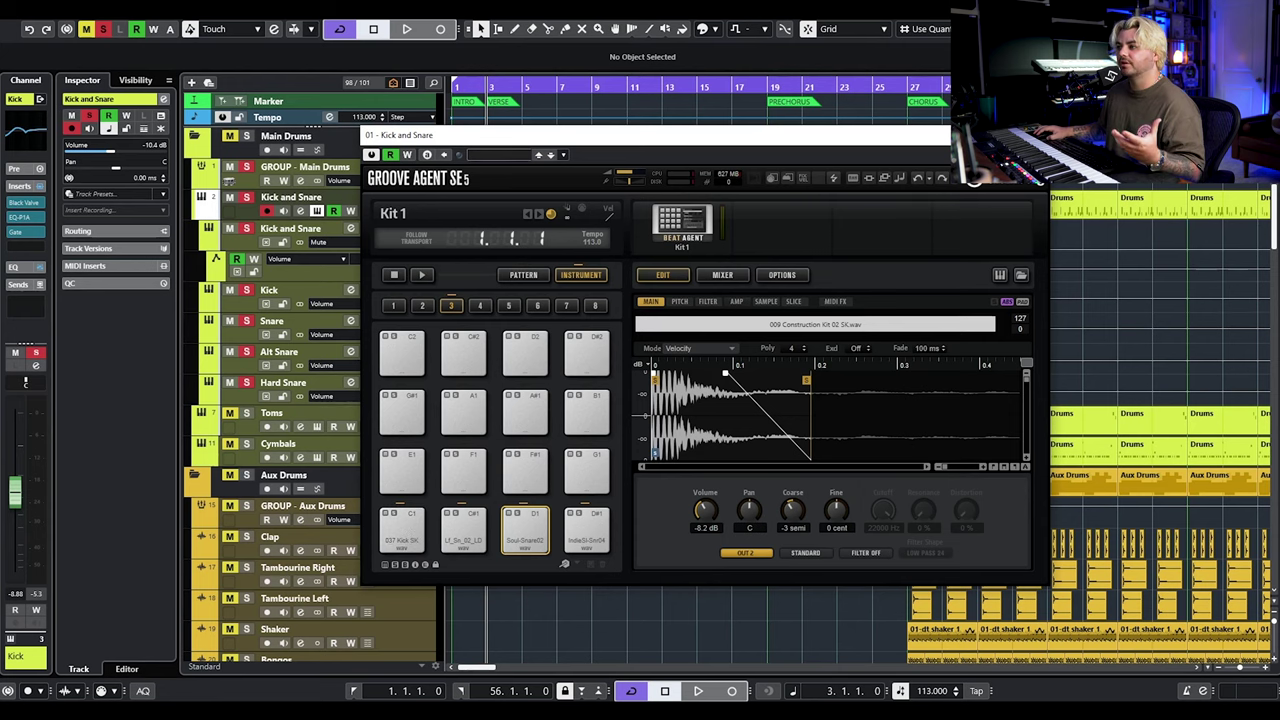
pyautogui.press('Escape')
# Show the media browser and look through the content libraries in its Loops & Samples category.
pyautogui.hotkey('ctrl', 'alt', 'r')
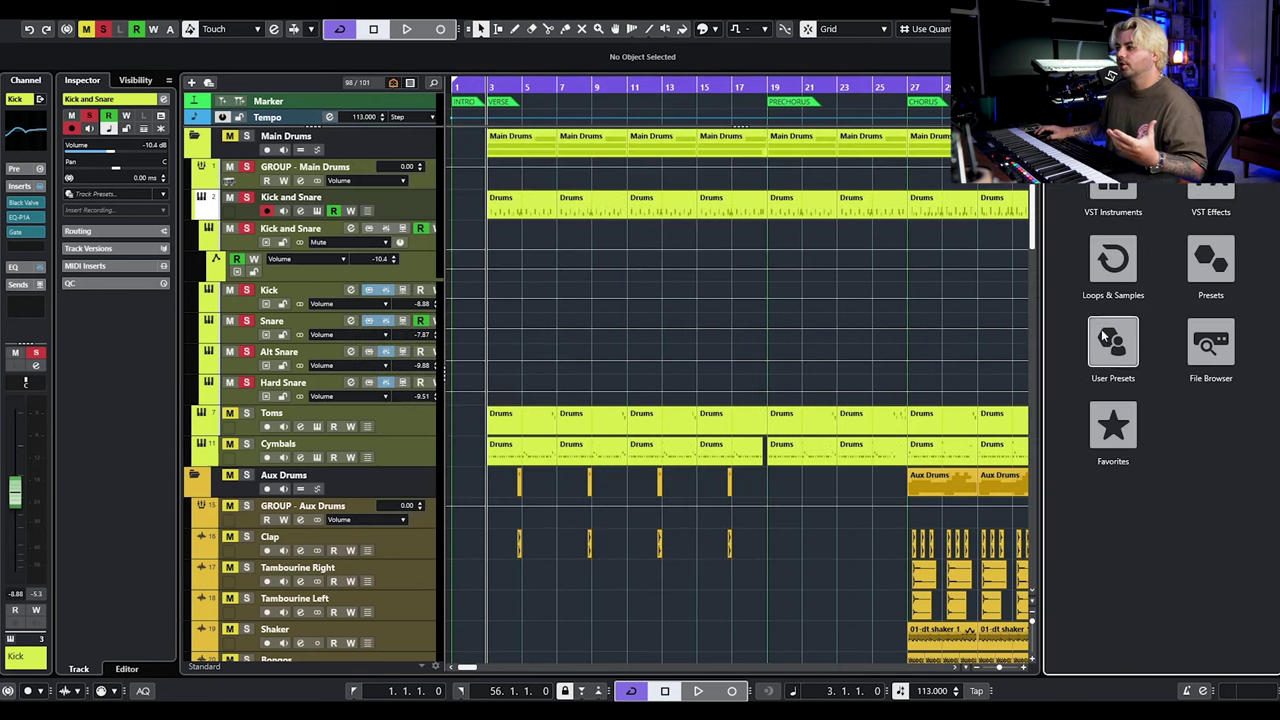
pyautogui.click(1080, 268)
pyautogui.scroll(-10, 1187, 408)
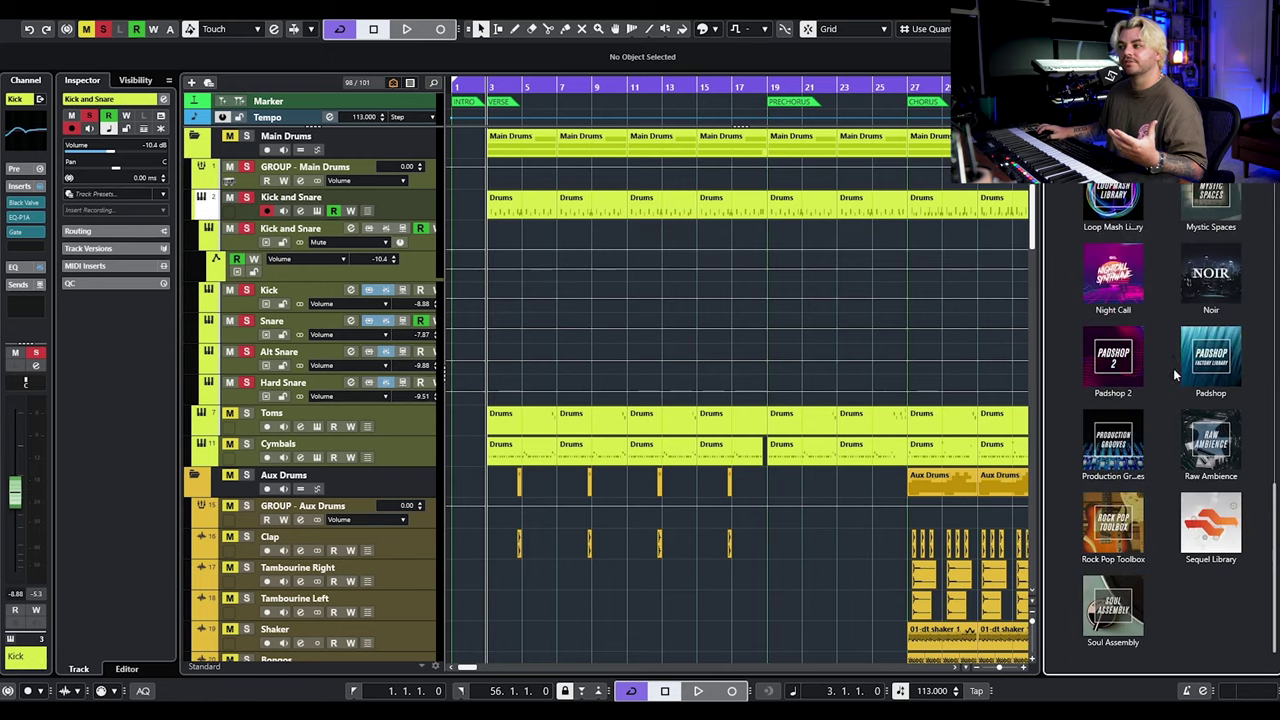
# Inspect the kick pad's sample and the C#1 snare pad's output assignment in Groove Agent SE, closing it and hiding the media browser.
pyautogui.click(317, 210)
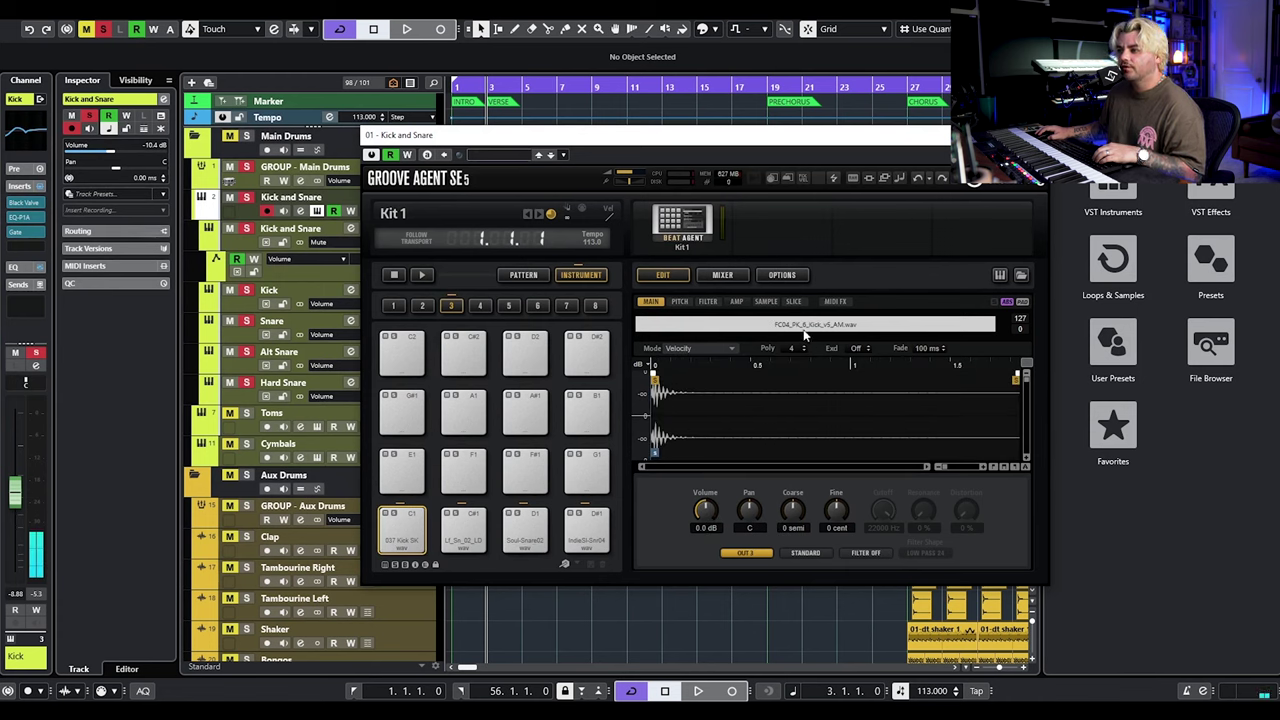
pyautogui.click(1040, 134)
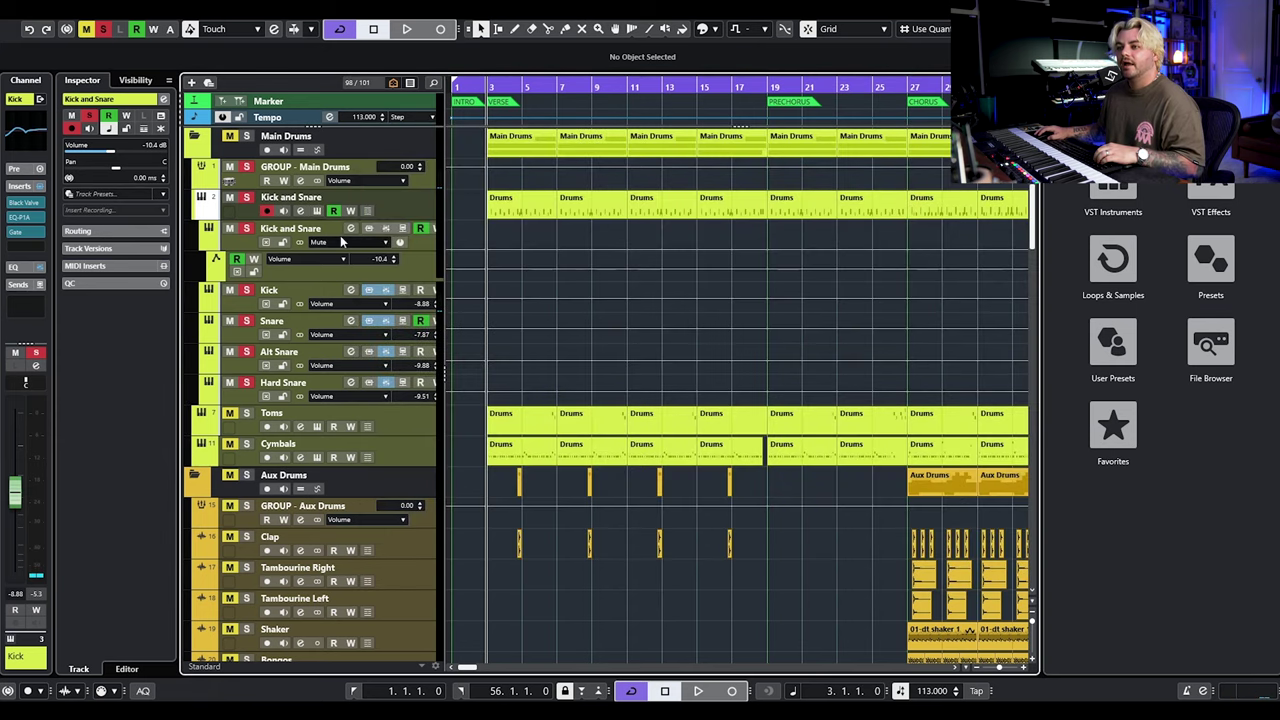
pyautogui.click(317, 210)
pyautogui.rightClick(463, 535)
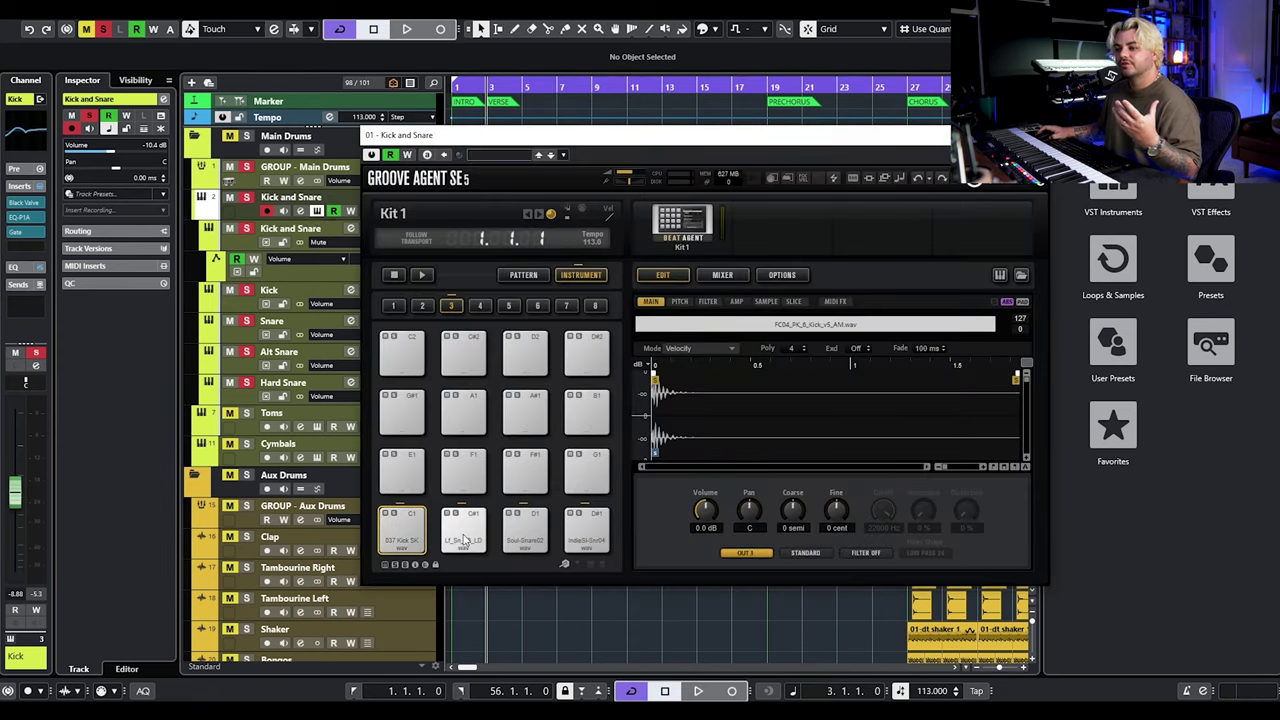
pyautogui.moveTo(577, 336)
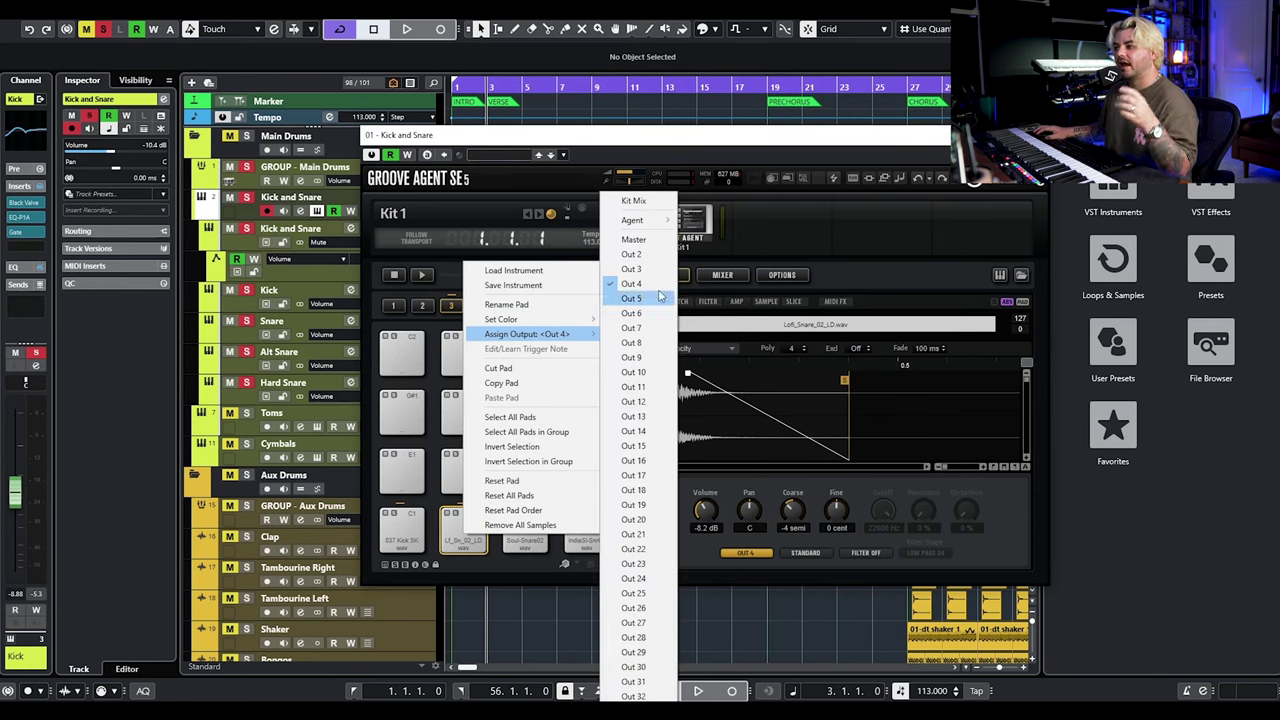
pyautogui.press('Escape')
pyautogui.hotkey('ctrl', 'alt', 'r')
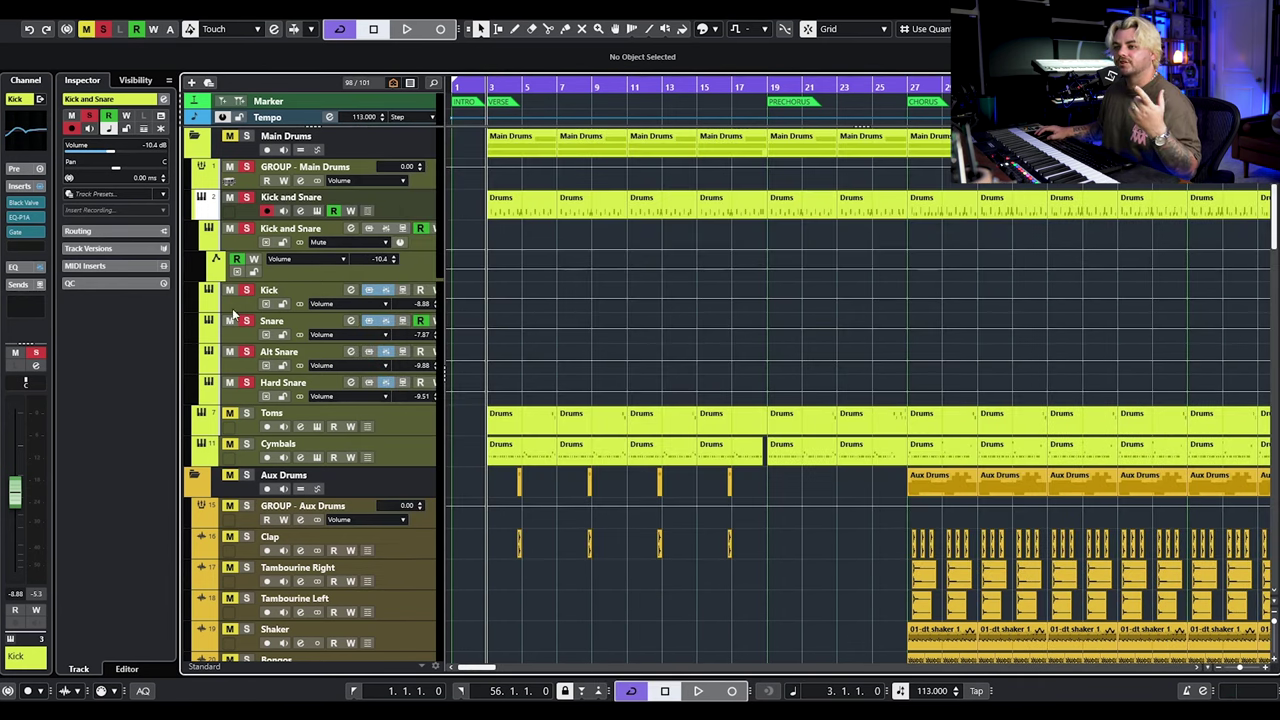
# Review the inserts and EQ of the Kick, Snare, Alt Snare and Hard Snare channels in the channel settings, keeping the track list uncovered.
pyautogui.click(350, 290)
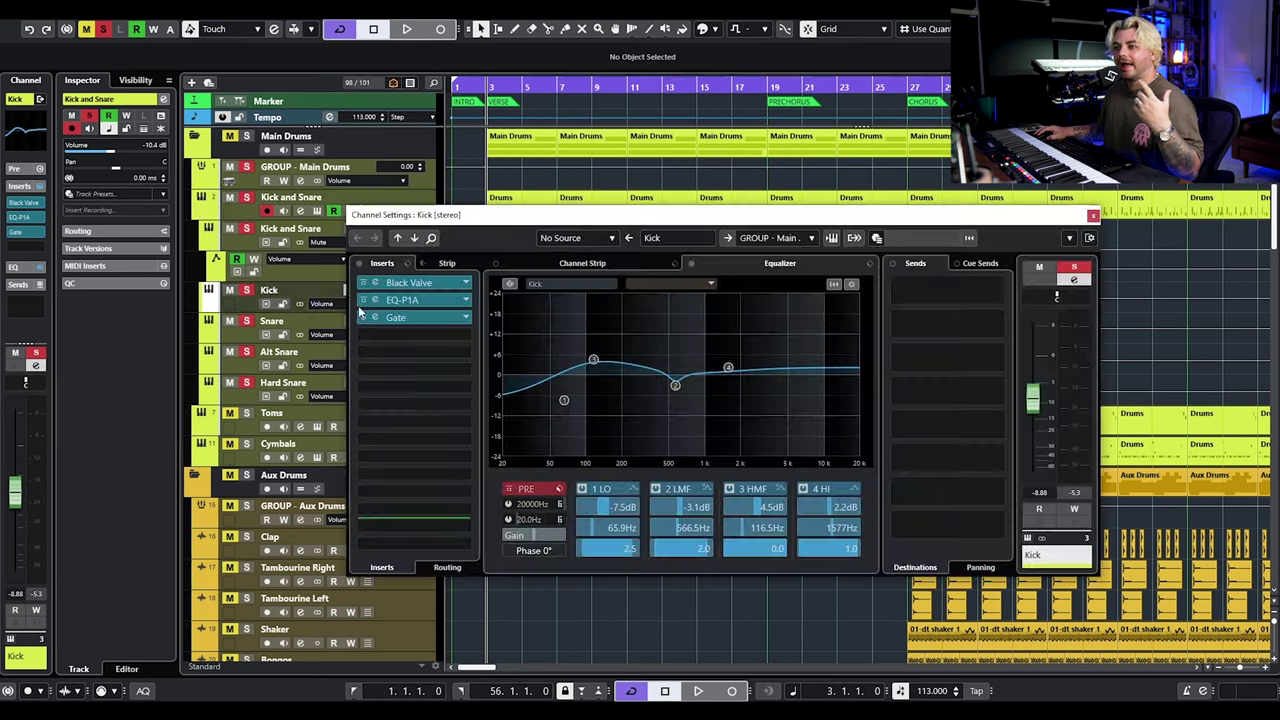
pyautogui.click(249, 342)
pyautogui.click(252, 370)
pyautogui.click(248, 400)
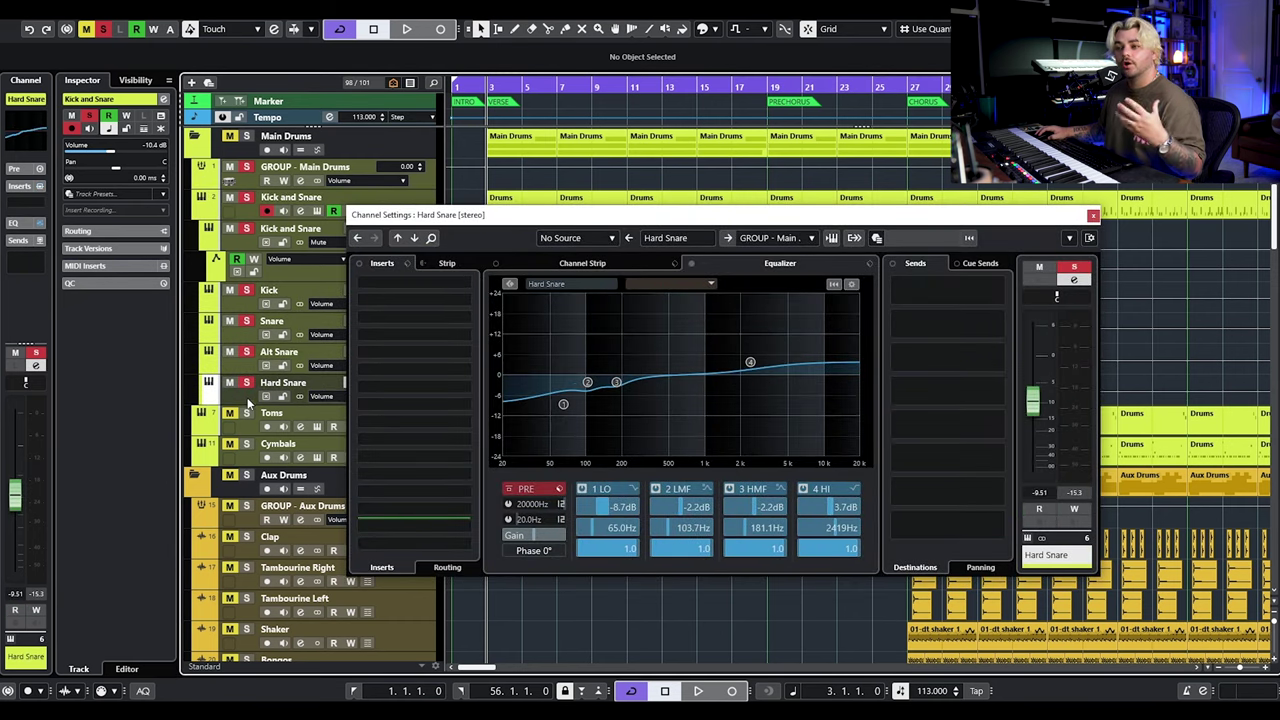
pyautogui.click(251, 369)
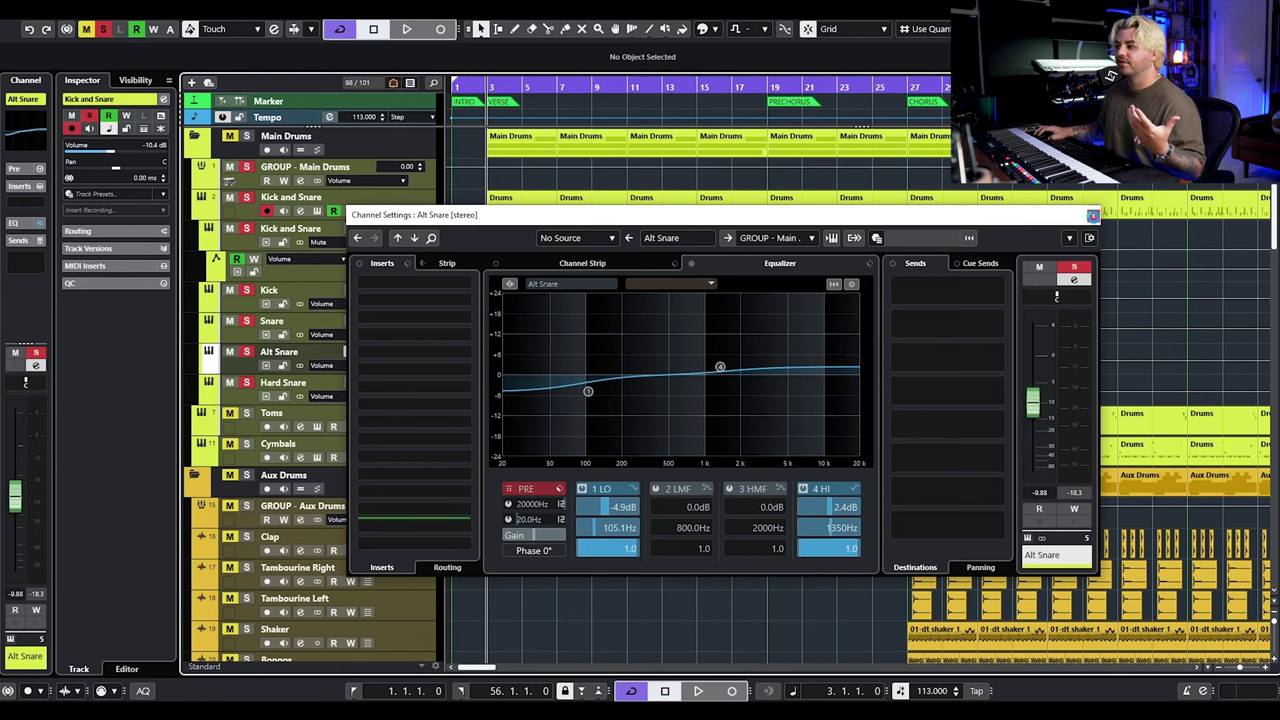
pyautogui.moveTo(908, 215); pyautogui.dragTo(1009, 207)
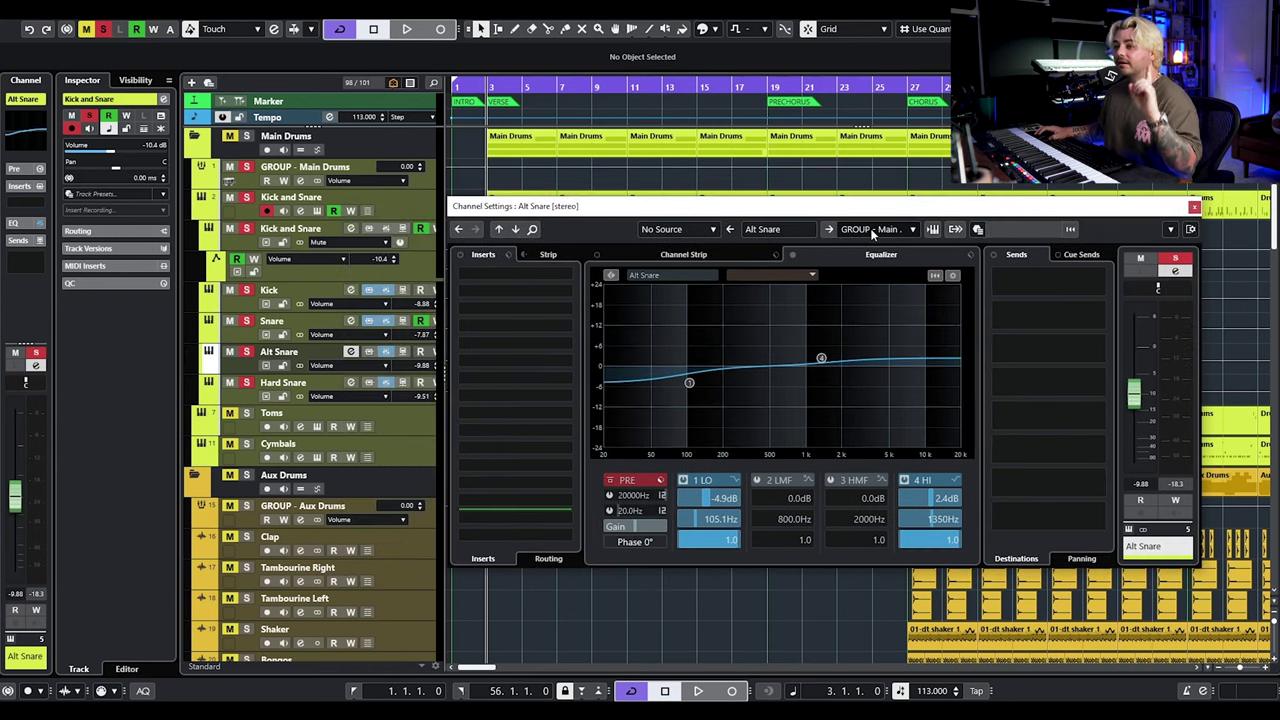
# Inspect the Black Valve and EQ-P1A inserts on the Kick channel, closing both plug-ins and the channel settings.
pyautogui.click(250, 308)
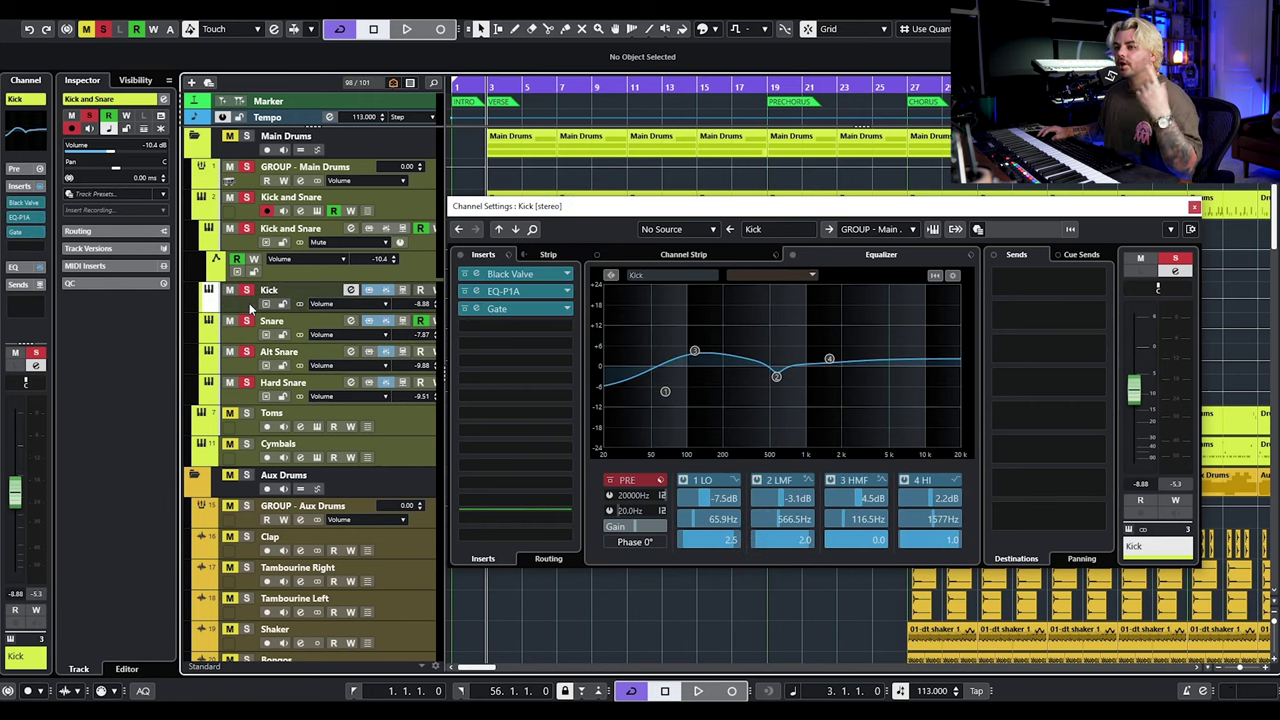
pyautogui.click(505, 274)
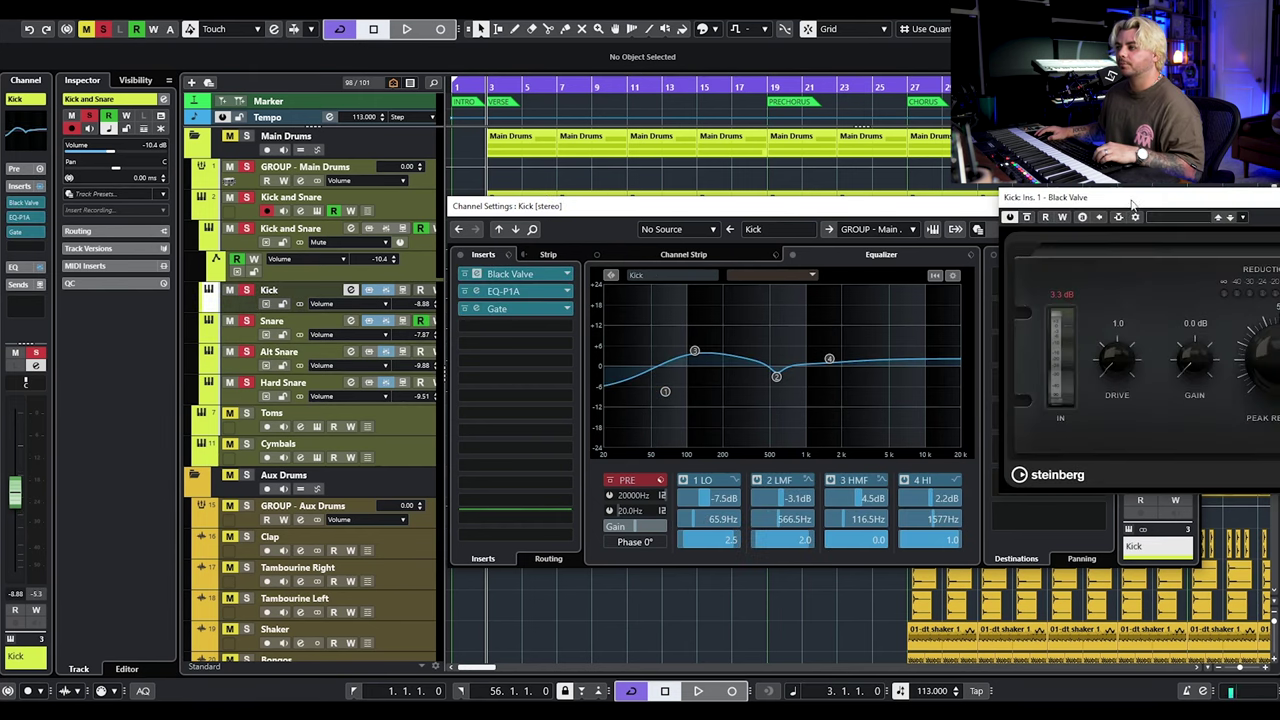
pyautogui.moveTo(1134, 206); pyautogui.dragTo(562, 240)
pyautogui.click(985, 236)
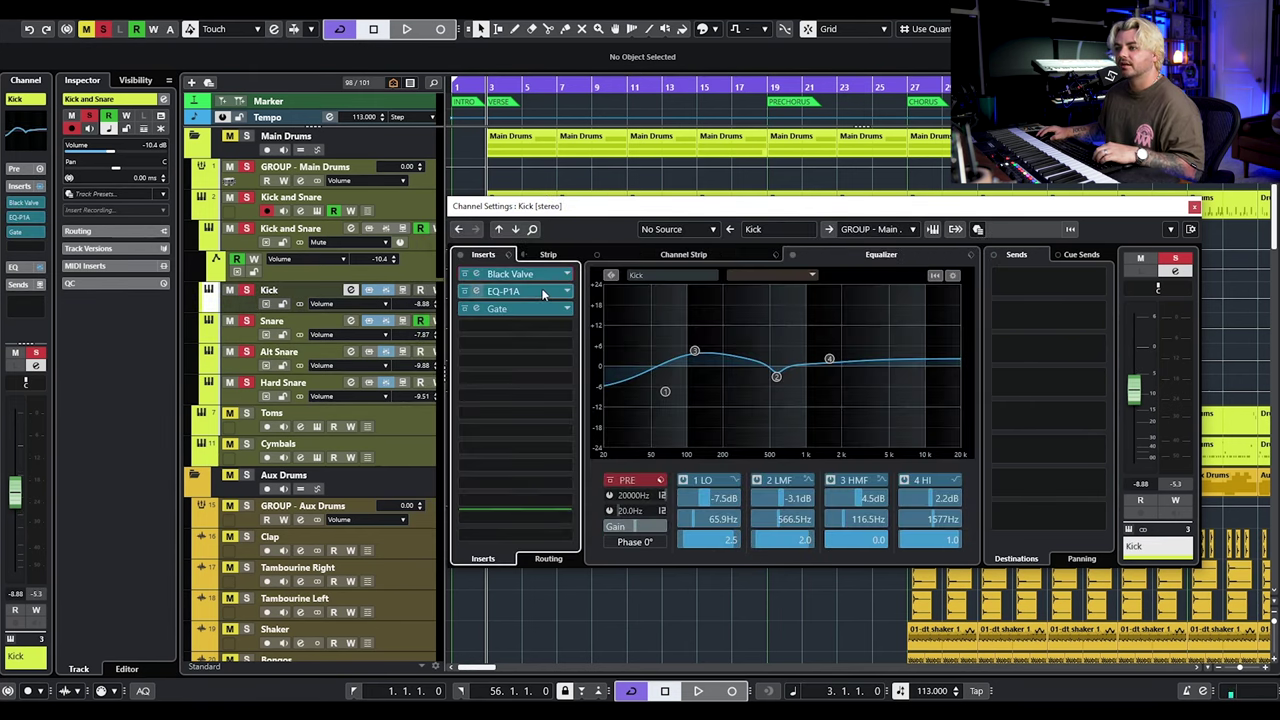
pyautogui.click(505, 291)
pyautogui.moveTo(1168, 205); pyautogui.dragTo(421, 283)
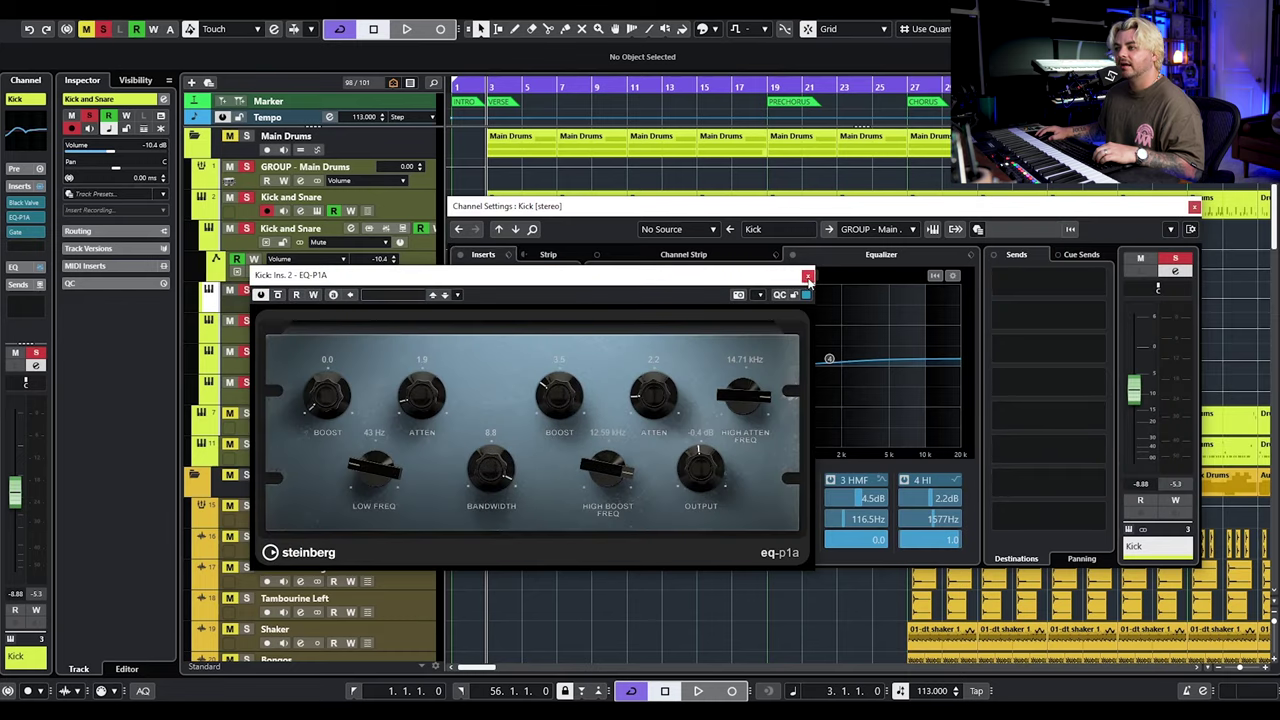
pyautogui.click(808, 277)
pyautogui.click(1193, 208)
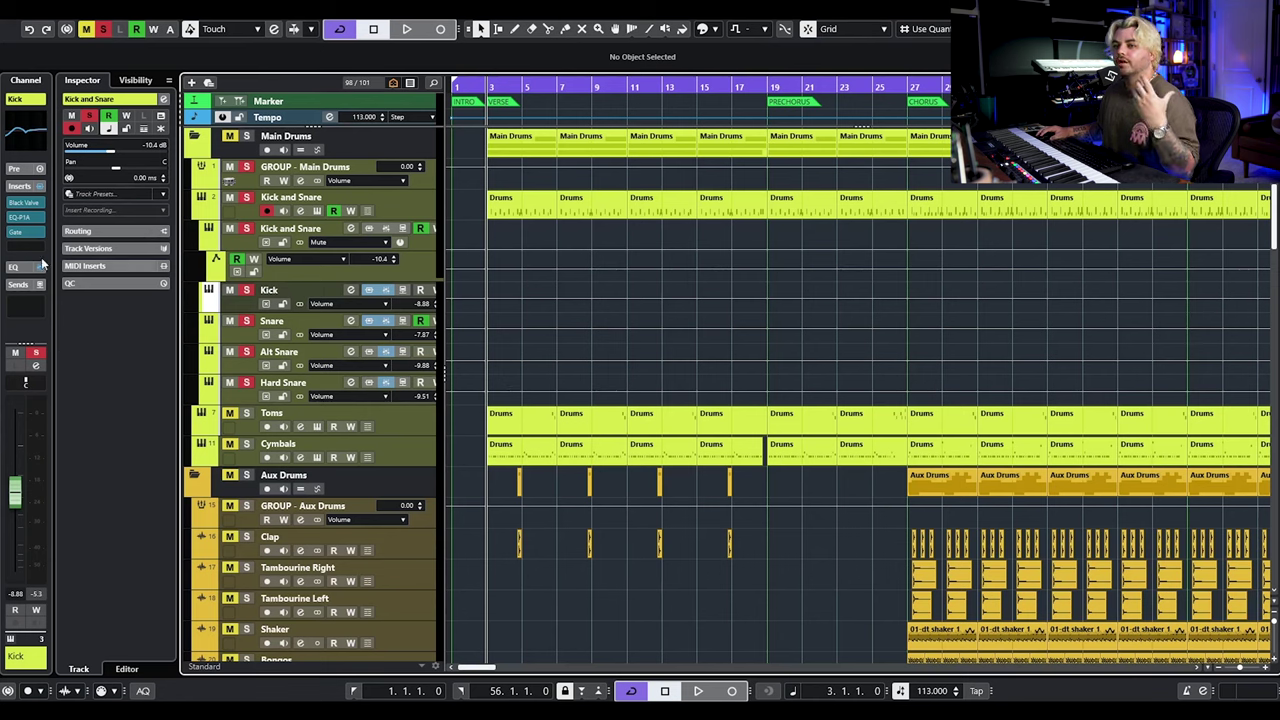
# Play the start of the verse with the inserts of the Kick and Snare channels bypassed.
pyautogui.click(242, 338)
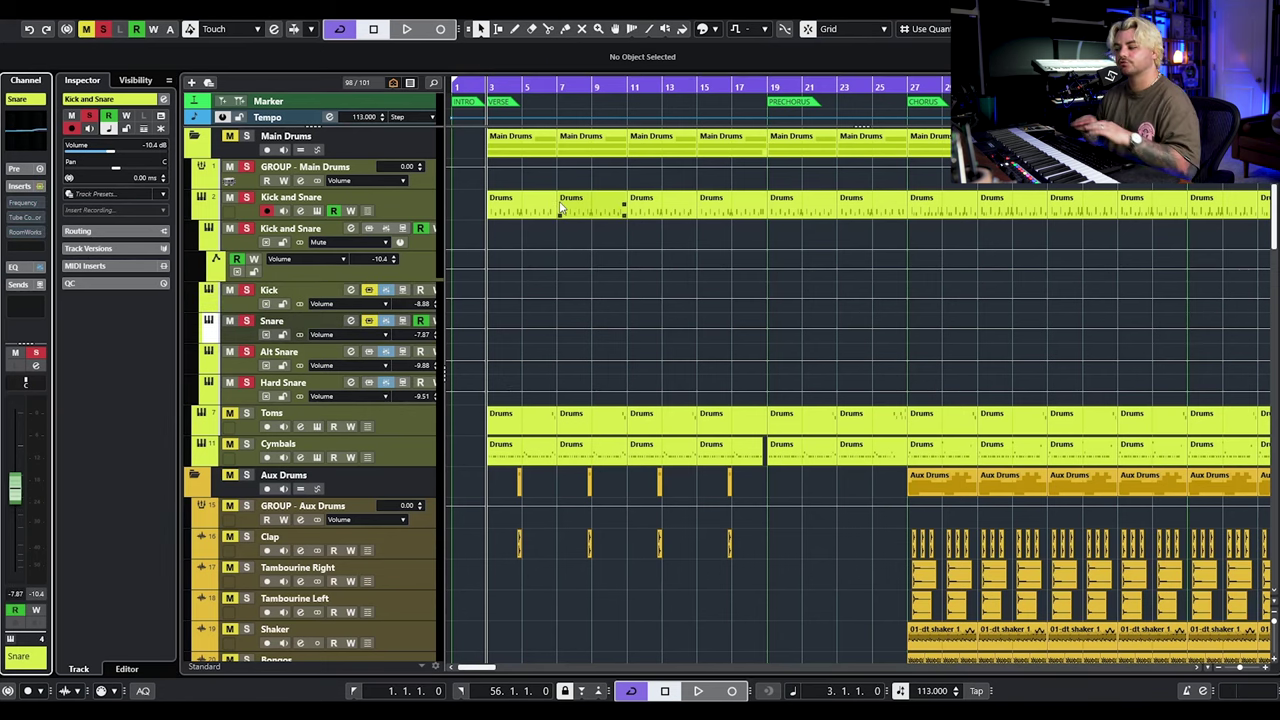
pyautogui.press('space')
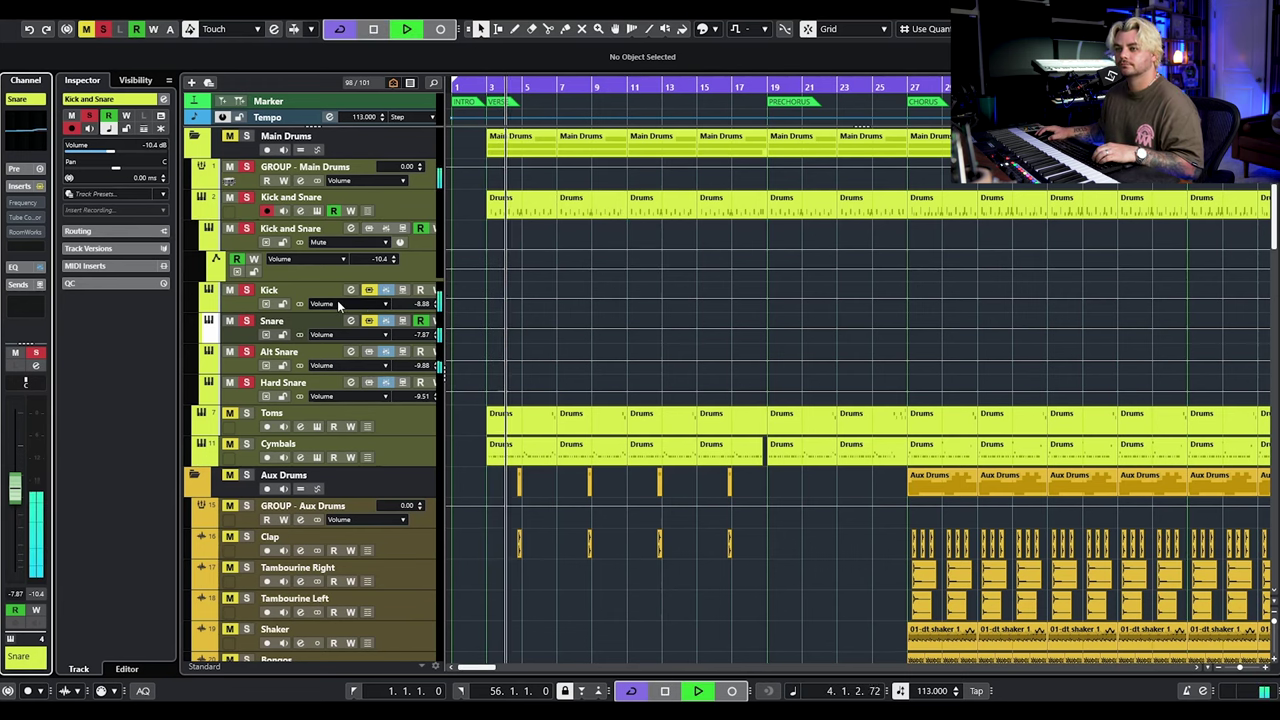
pyautogui.press('space')
# Reactivate the inserts on the Kick and Snare channels and play the start of the verse again for comparison.
pyautogui.click(244, 309)
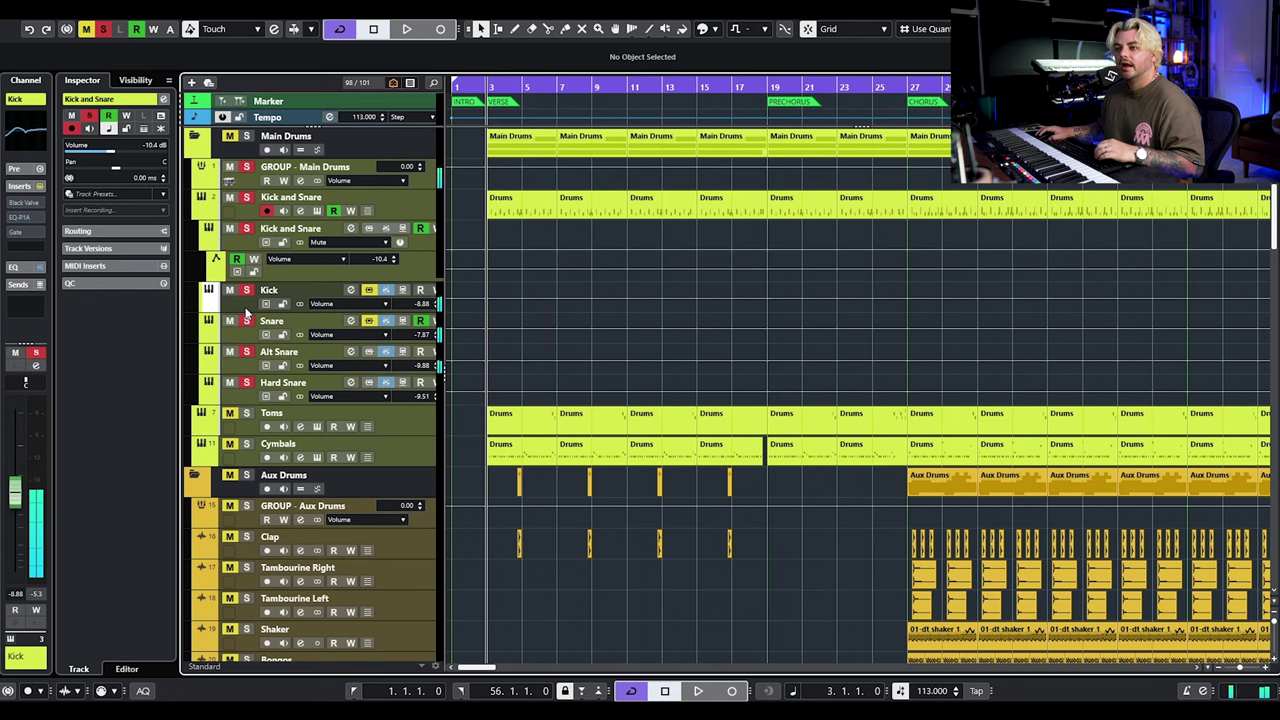
pyautogui.click(40, 188)
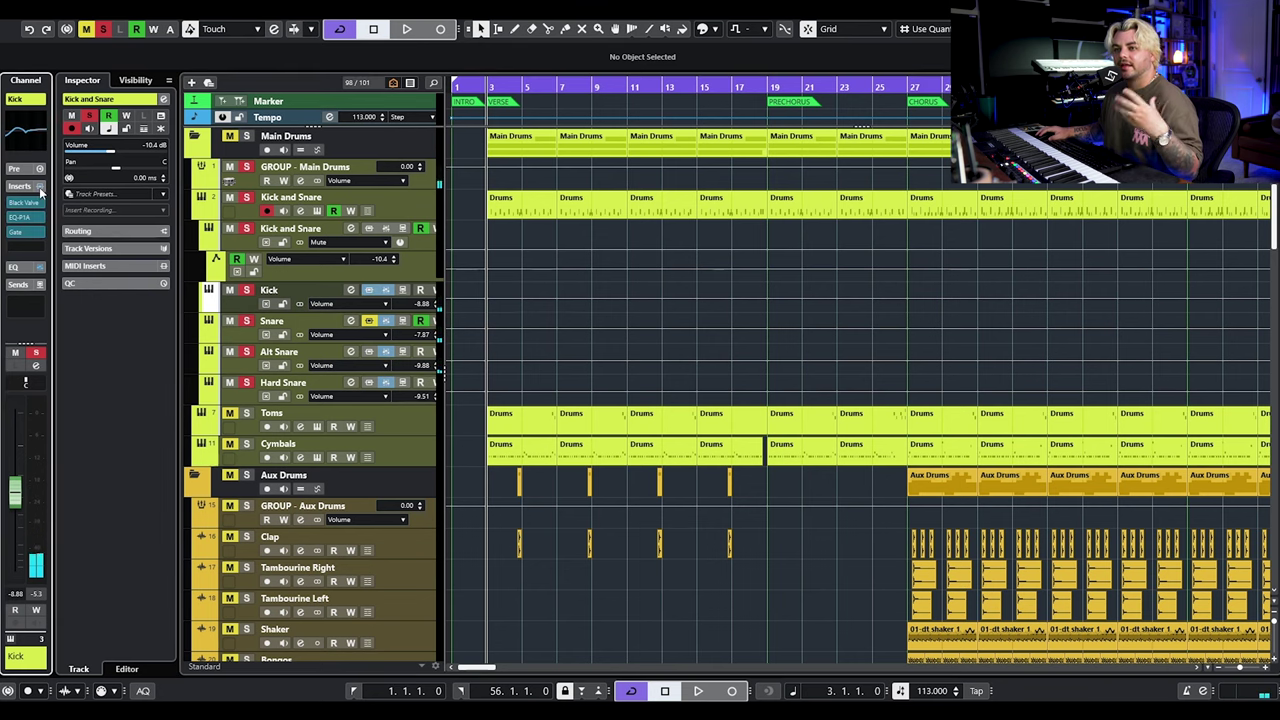
pyautogui.click(248, 340)
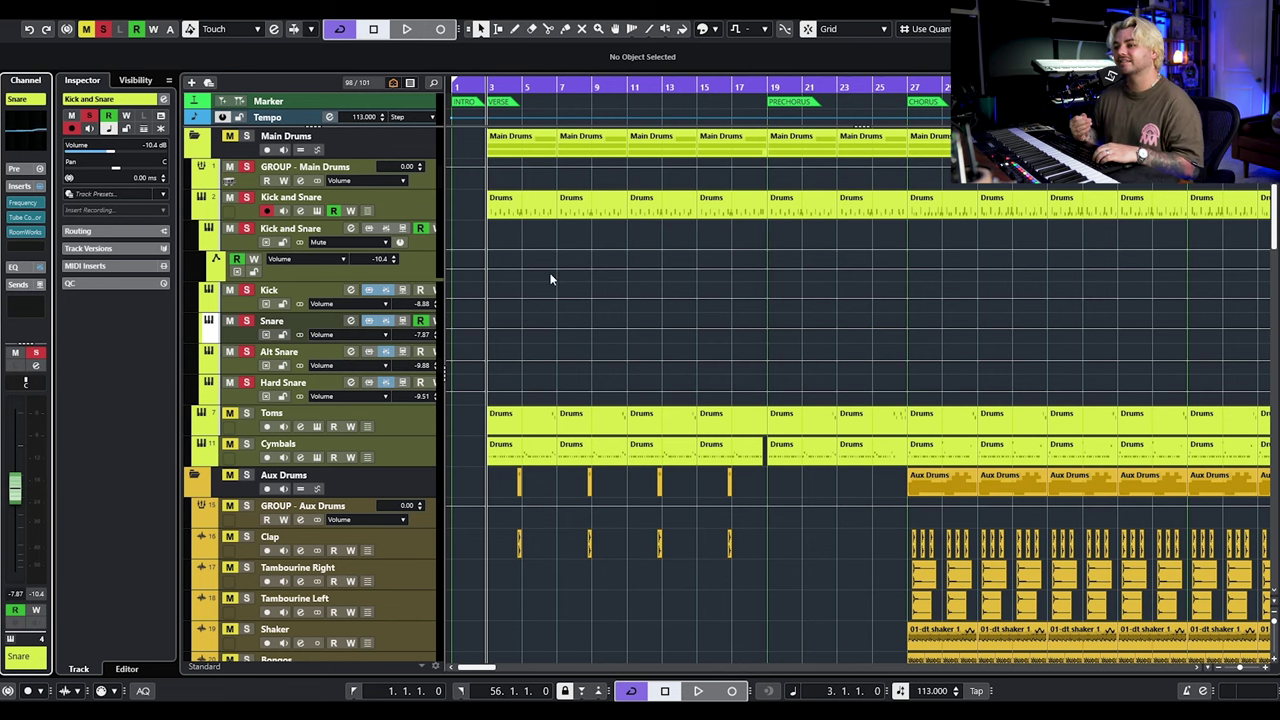
pyautogui.press('space')
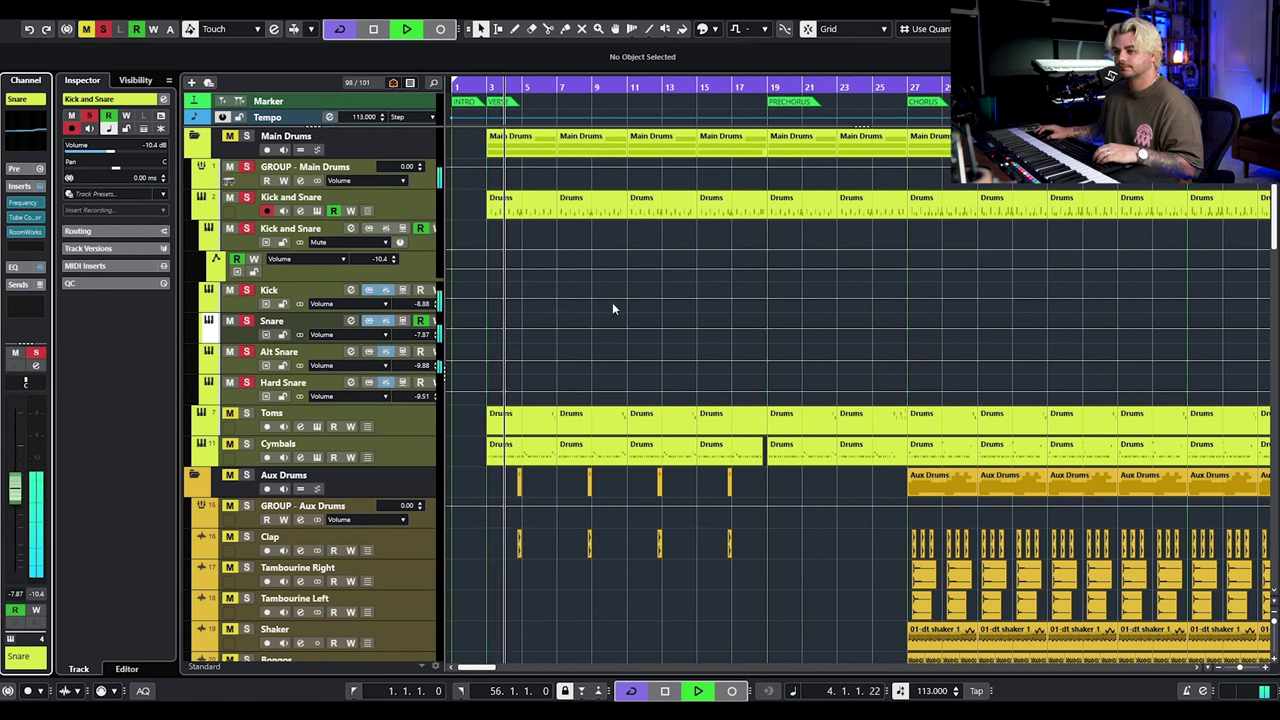
pyautogui.press('space')
# Solo the Cymbals track and inspect its kit and mixer in Groove Agent SE, closing the instrument.
pyautogui.scroll(-4, 590, 325)
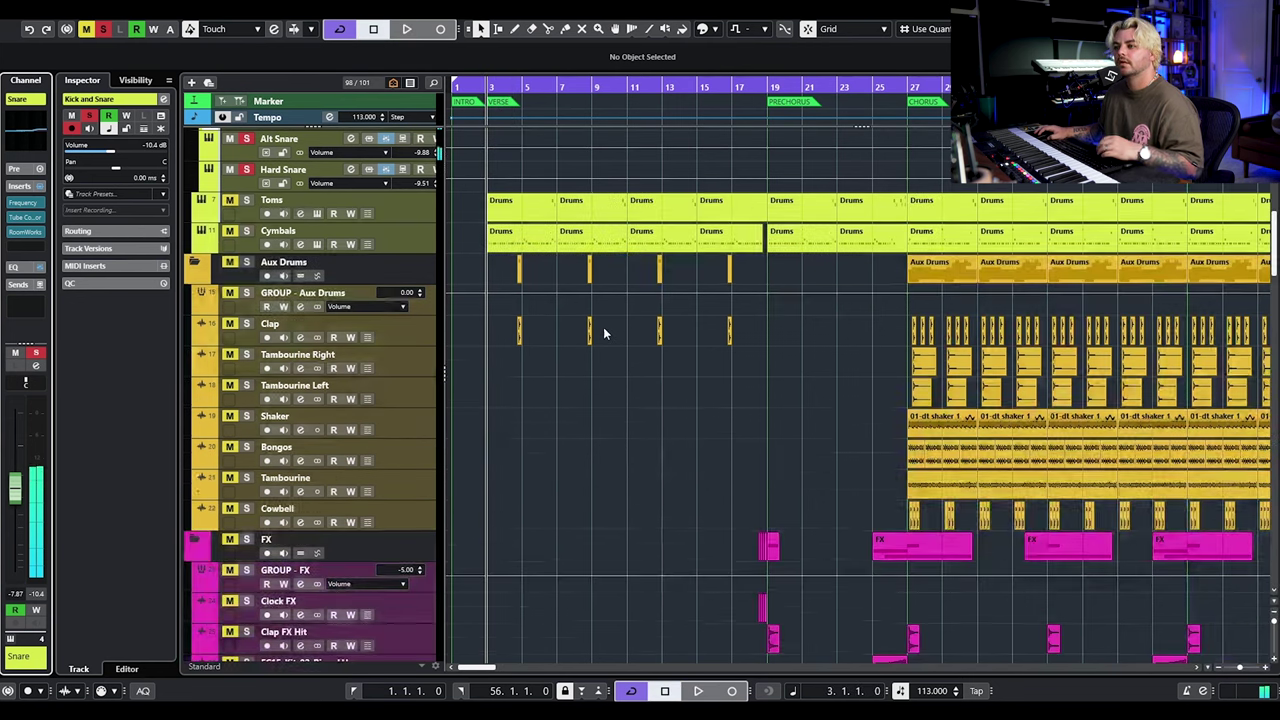
pyautogui.click(406, 247)
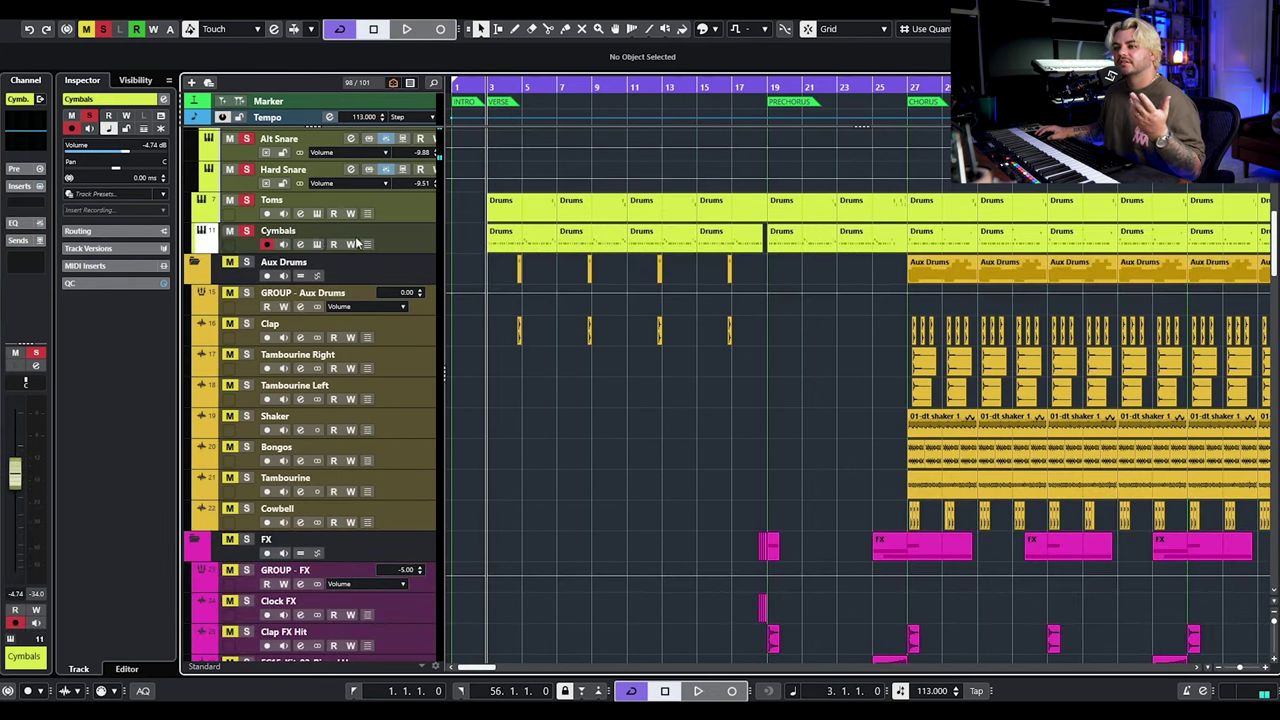
pyautogui.click(317, 244)
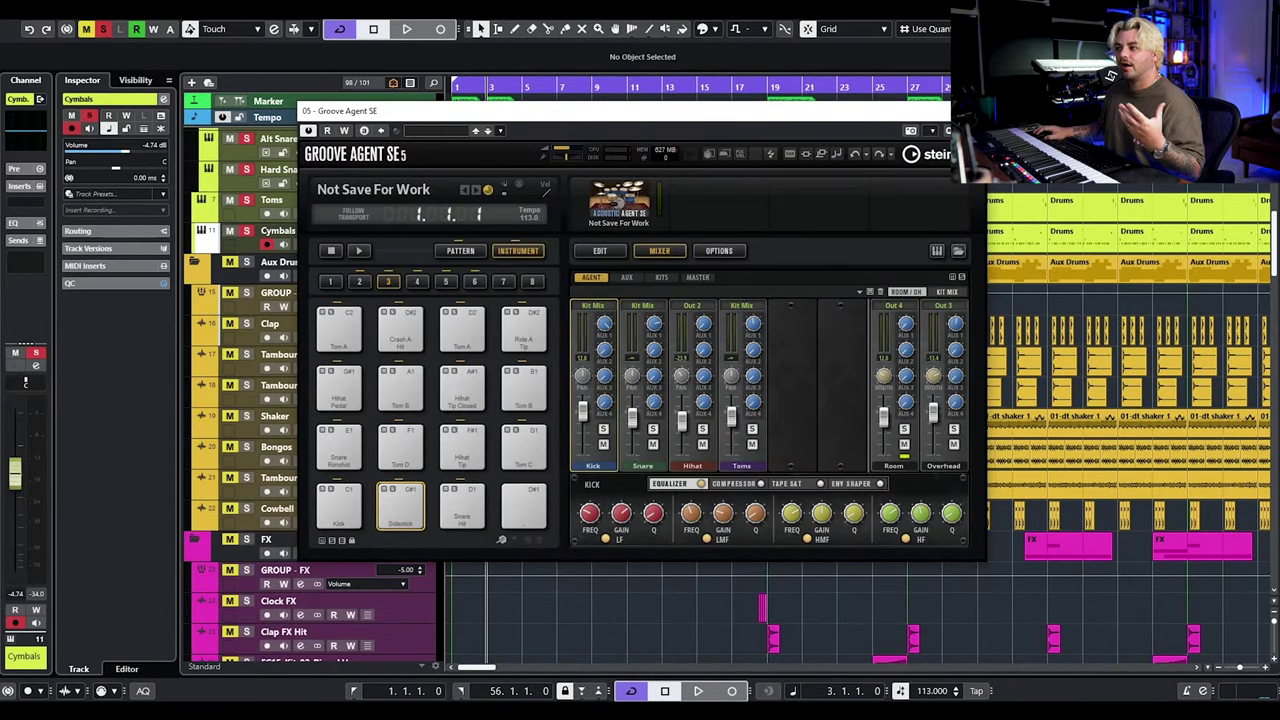
pyautogui.click(944, 110)
# Play the verse with the Aux Drums tracks soloed as well, stop playback and select the Clap track.
pyautogui.press('space')
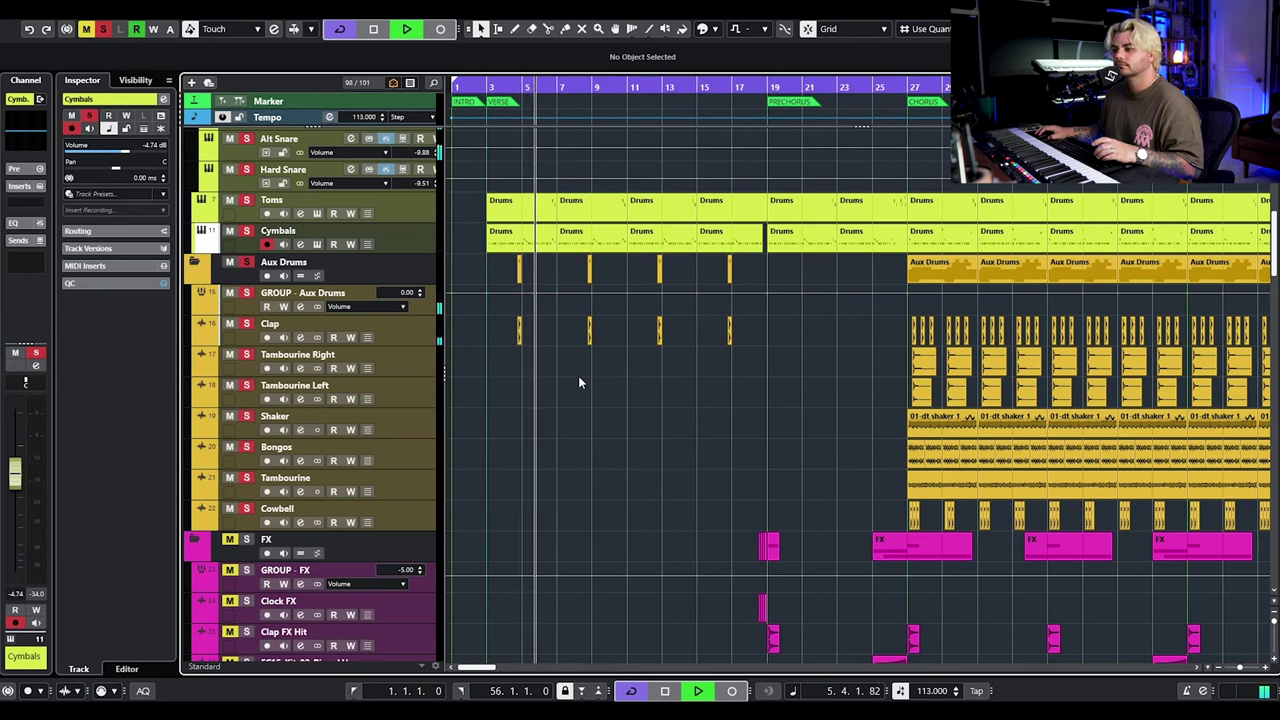
pyautogui.press('space')
pyautogui.click(421, 333)
# Solo the bass group and inspect the BA - Multi Electric (HS) track's sound in HALion Sonic SE, closing the instrument.
pyautogui.scroll(-3, 559, 374)
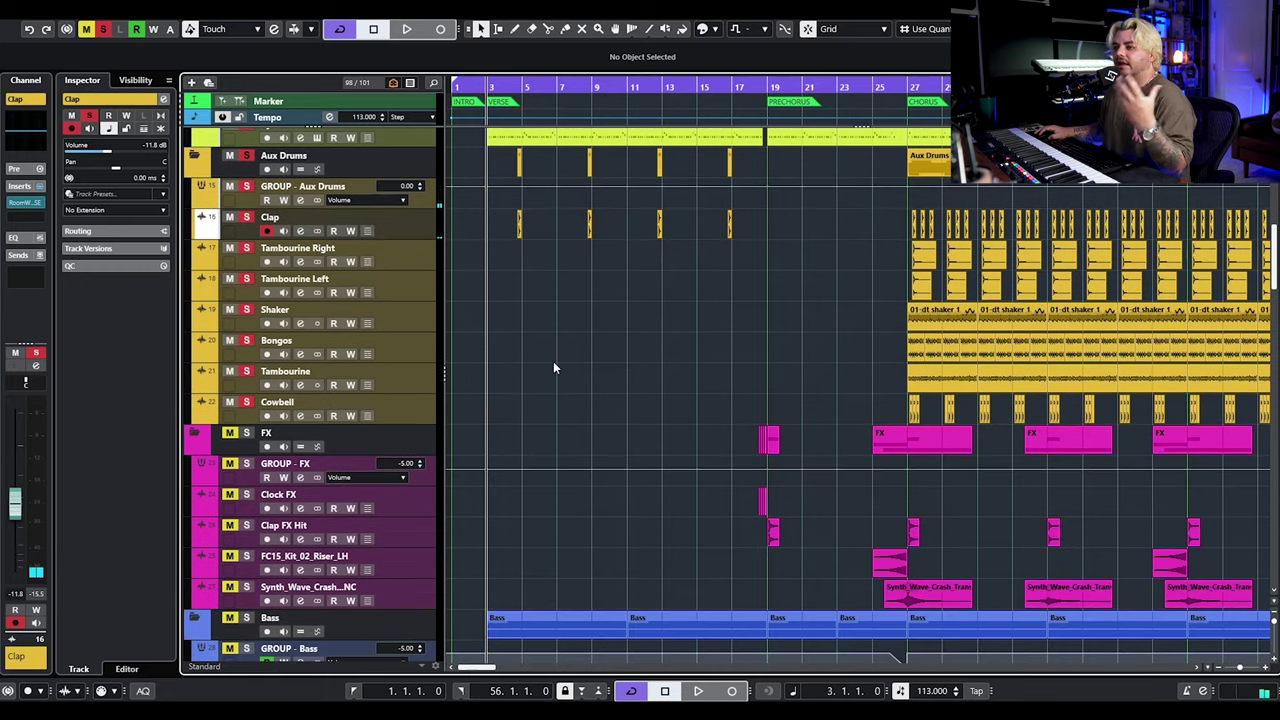
pyautogui.scroll(-5, 553, 362)
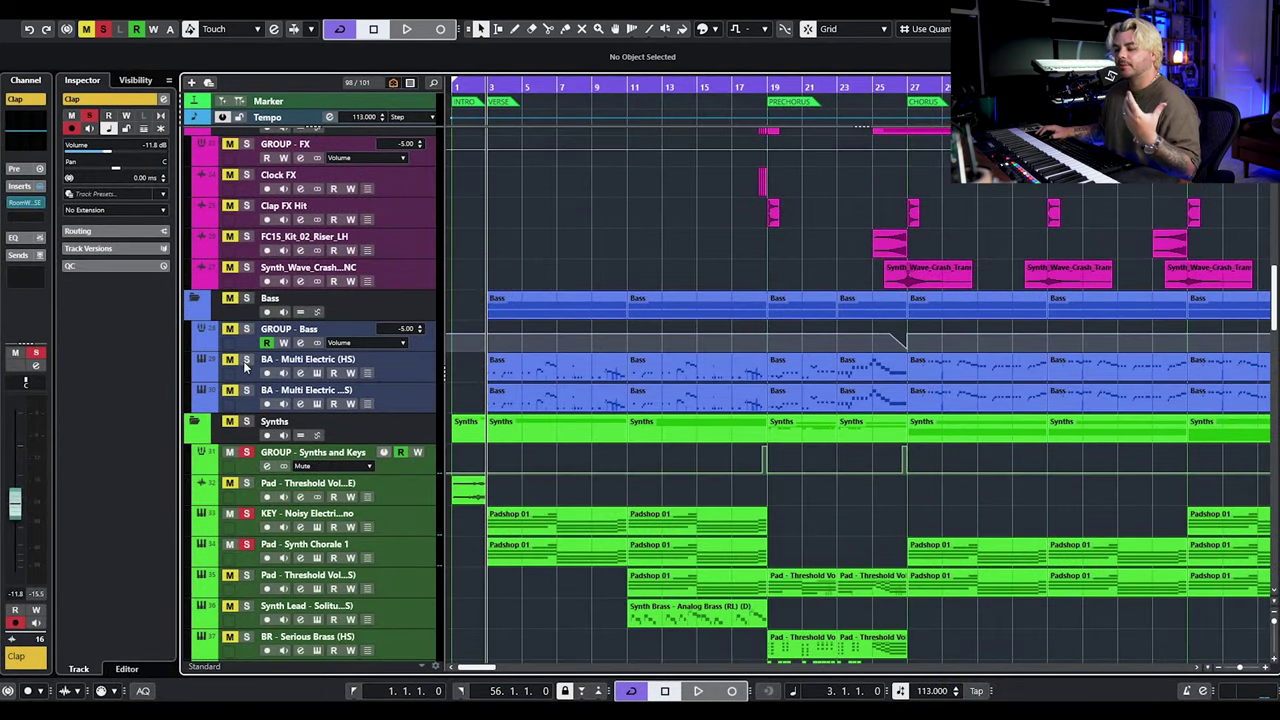
pyautogui.click(314, 373)
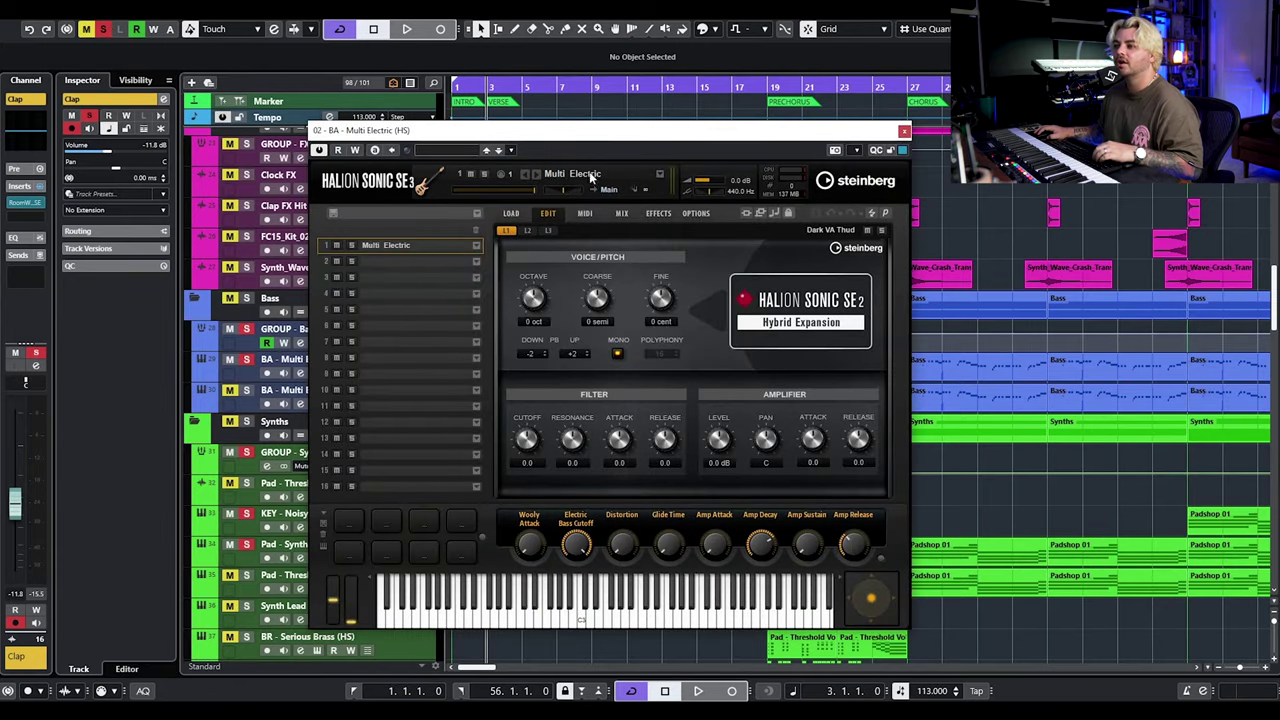
pyautogui.click(903, 132)
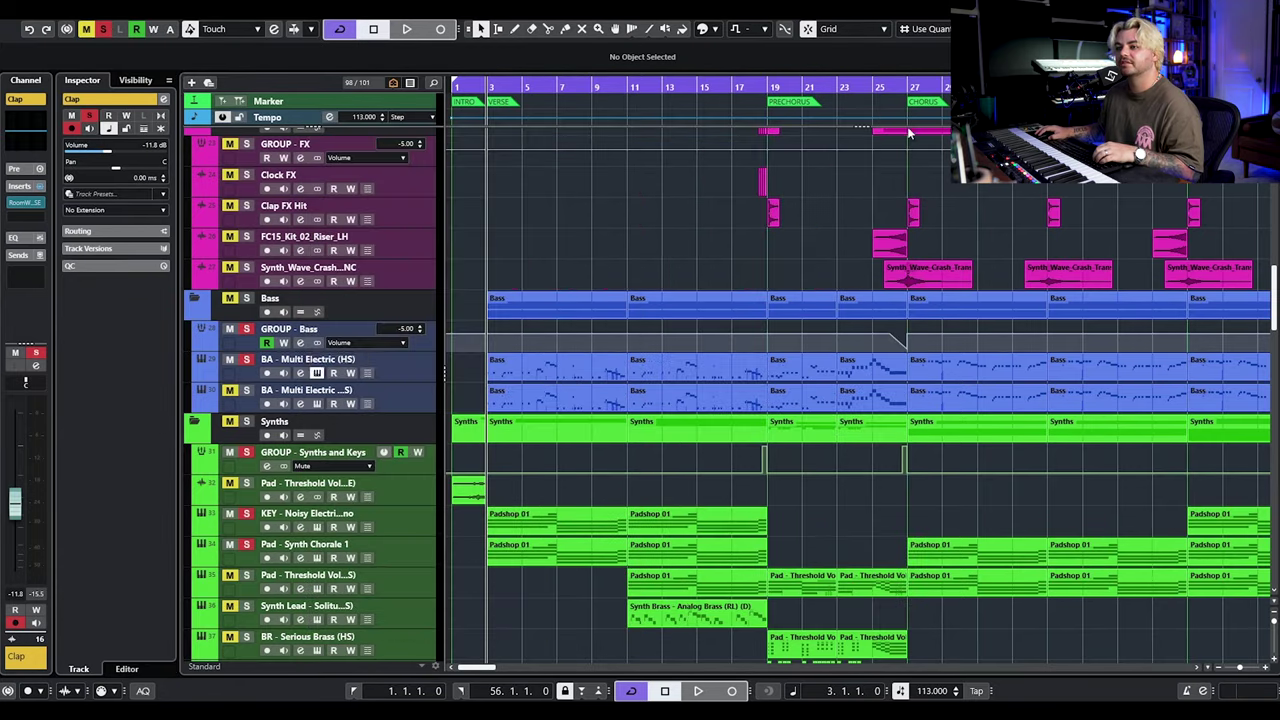
# Bypass the inserts and equalizer of the BA - Multi Electric (HS) channel and play the verse without them.
pyautogui.click(293, 373)
pyautogui.click(299, 373)
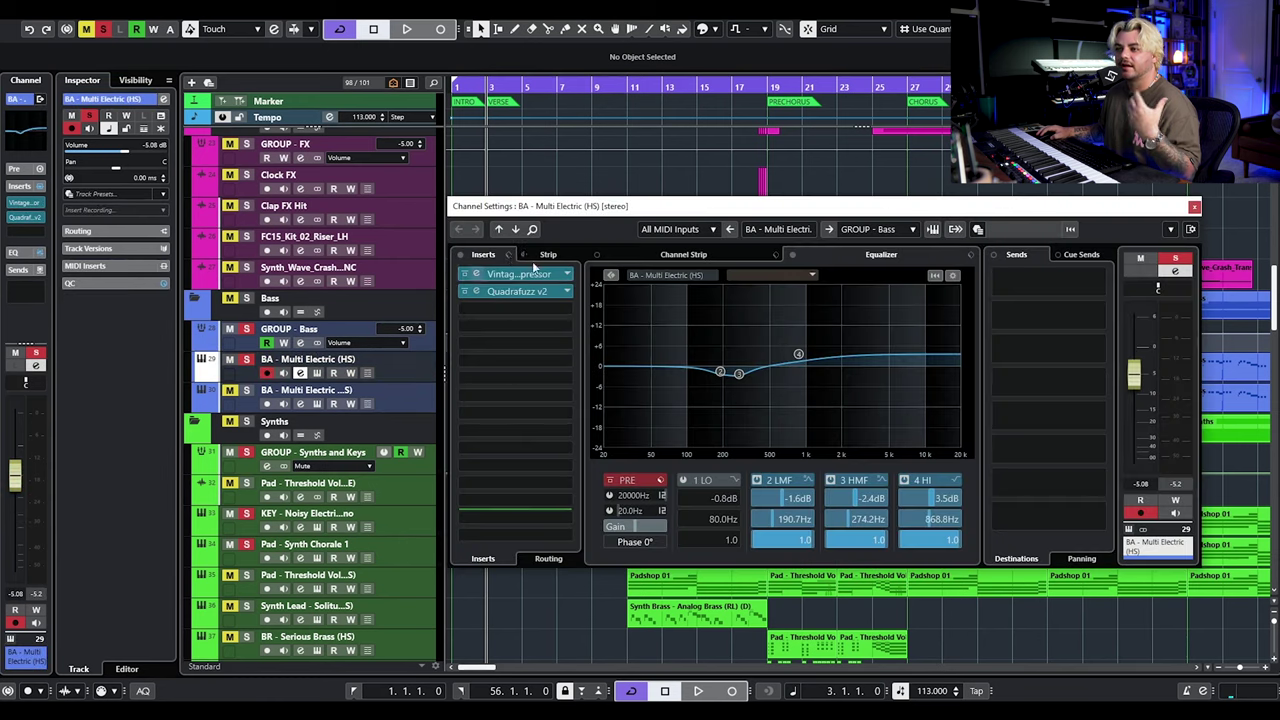
pyautogui.click(460, 255)
pyautogui.click(792, 255)
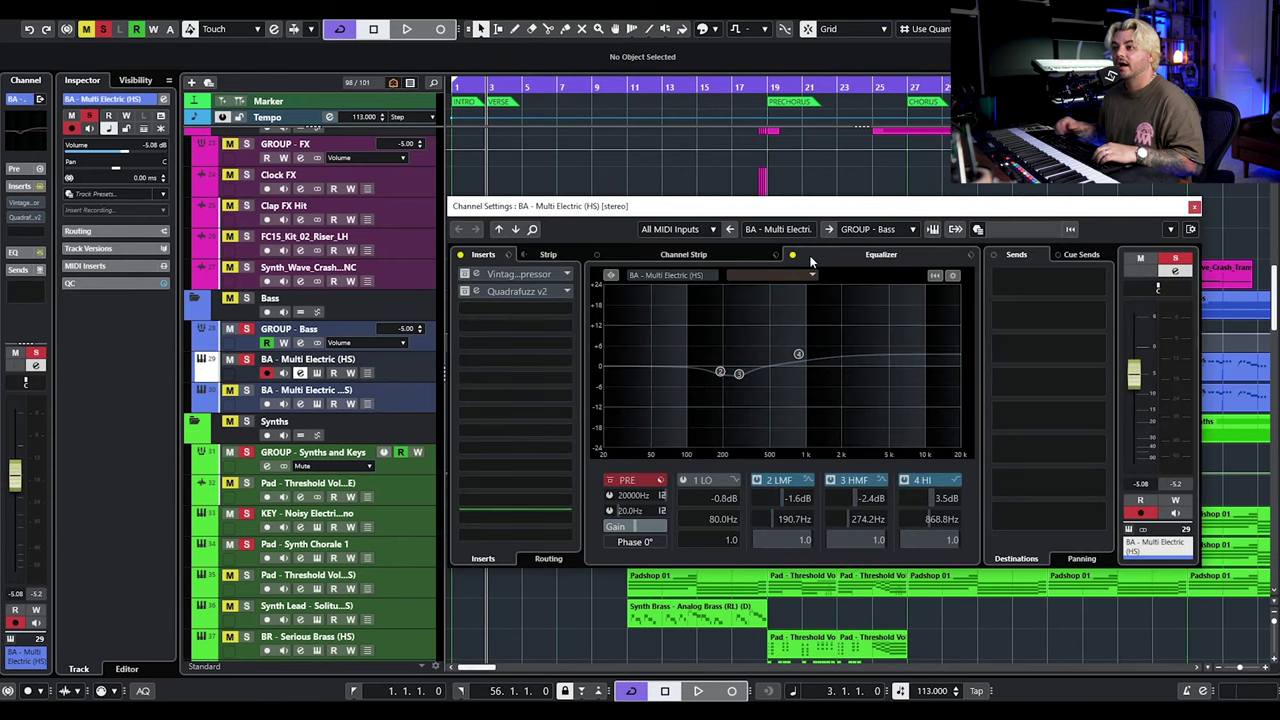
pyautogui.press('space')
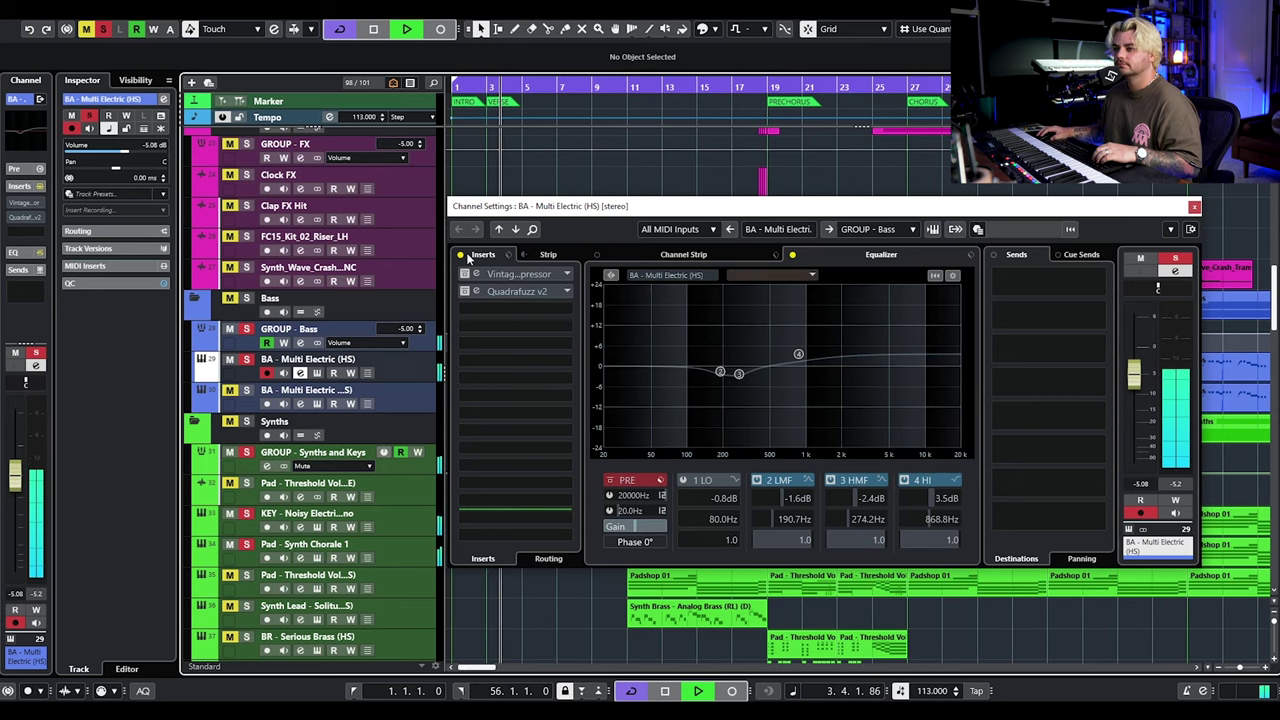
pyautogui.press('space')
# Reactivate the BA - Multi Electric (HS) channel's inserts and equalizer, close its channel settings and play the verse again.
pyautogui.click(461, 255)
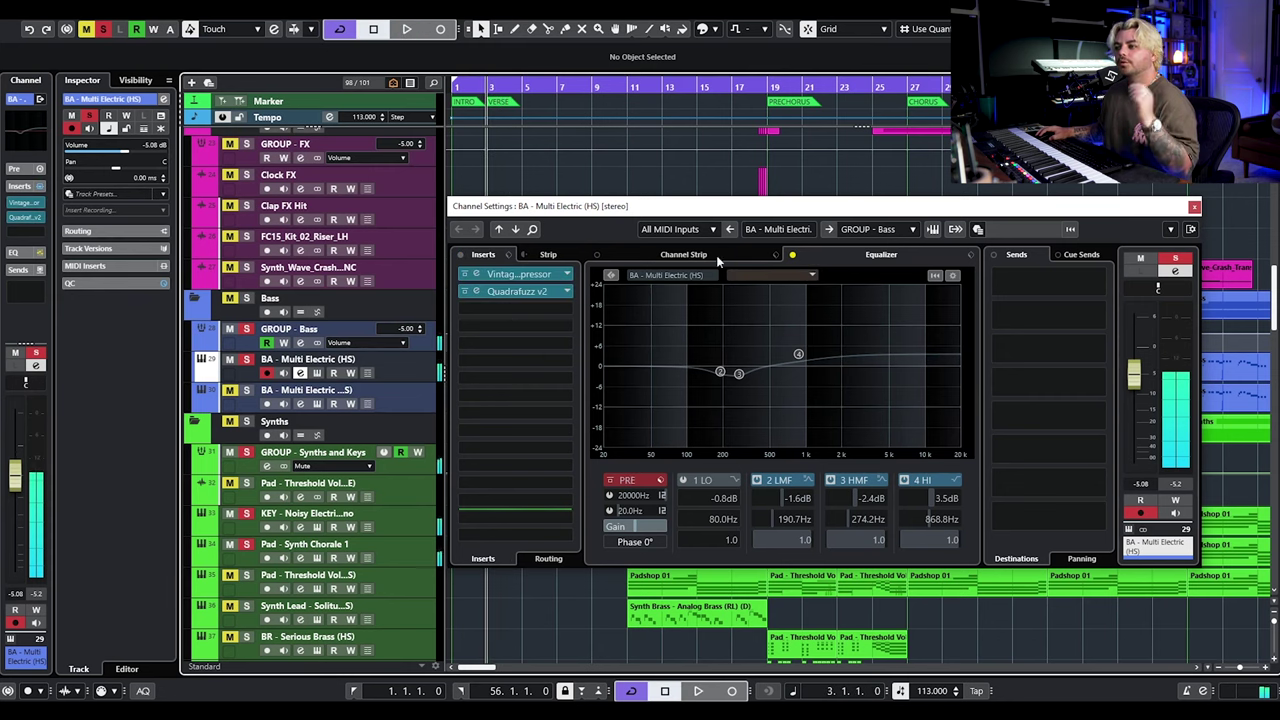
pyautogui.press('Escape')
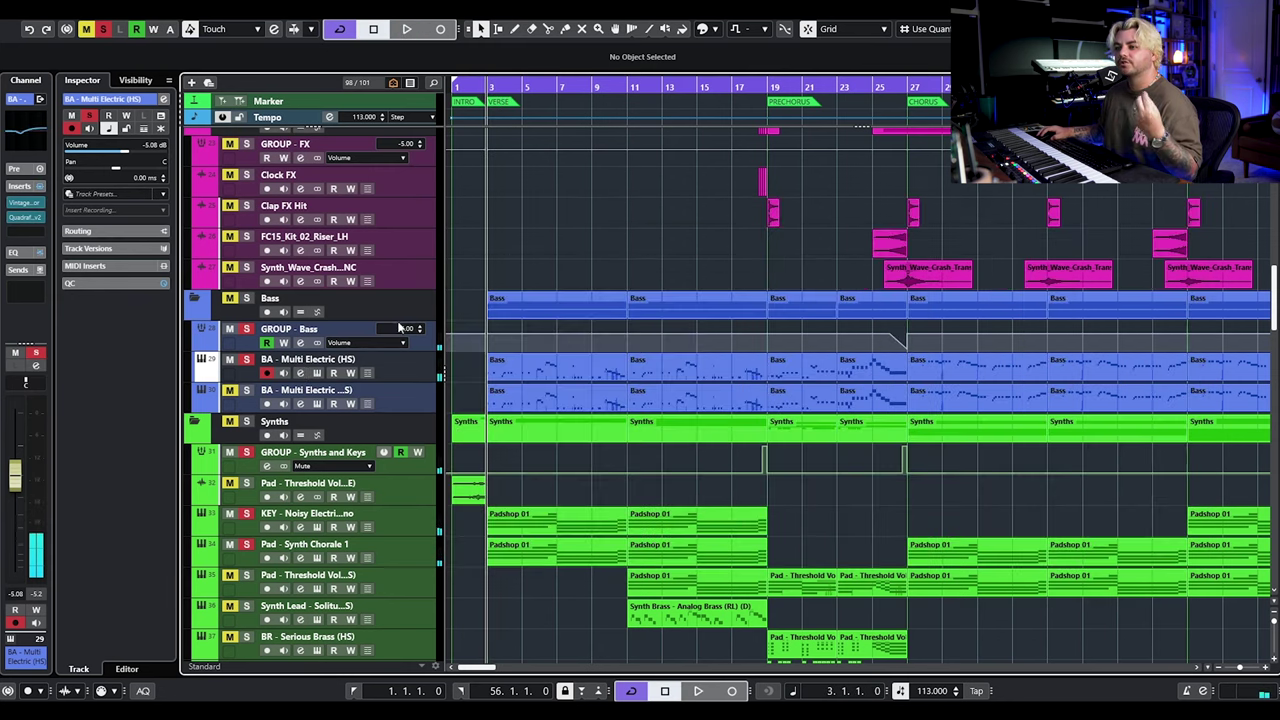
pyautogui.press('space')
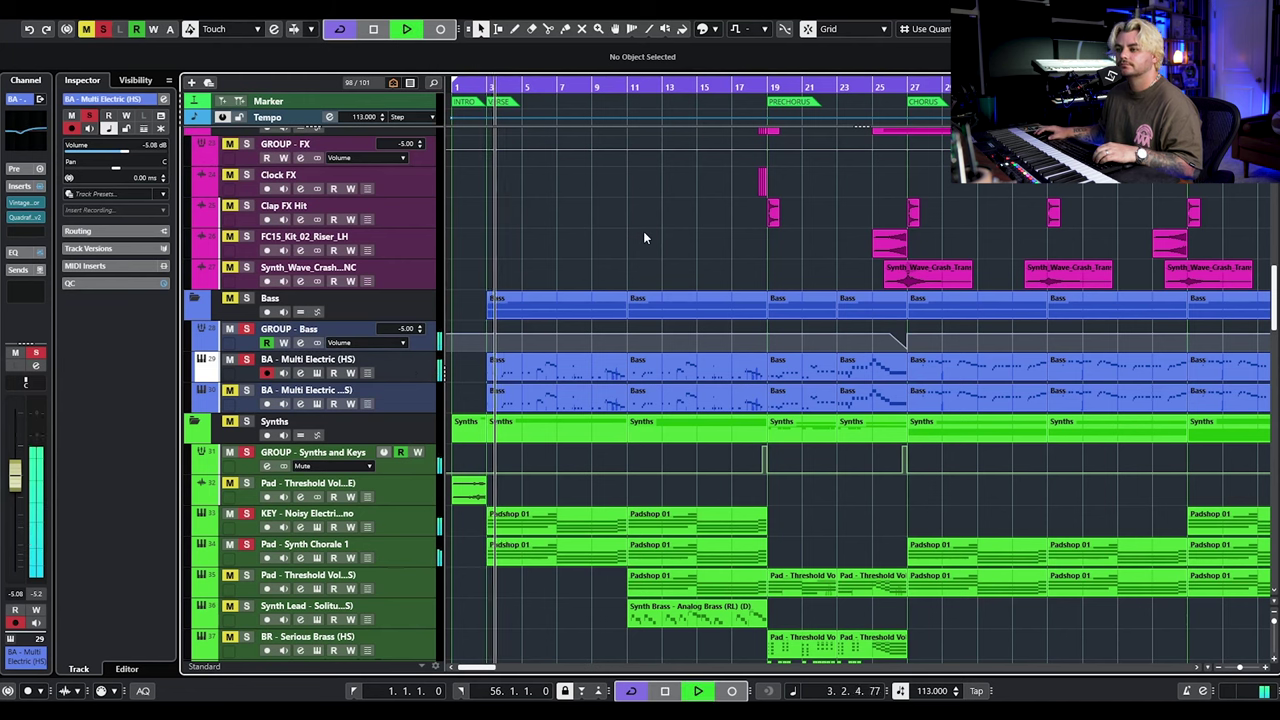
pyautogui.press('space')
# Review the EQ and the Quadrafuzz v2 insert of the BA - Multi Electric CRUNCH (HS) channel, closing the plug-in.
pyautogui.click(246, 359)
pyautogui.click(300, 403)
pyautogui.click(300, 403)
pyautogui.click(300, 403)
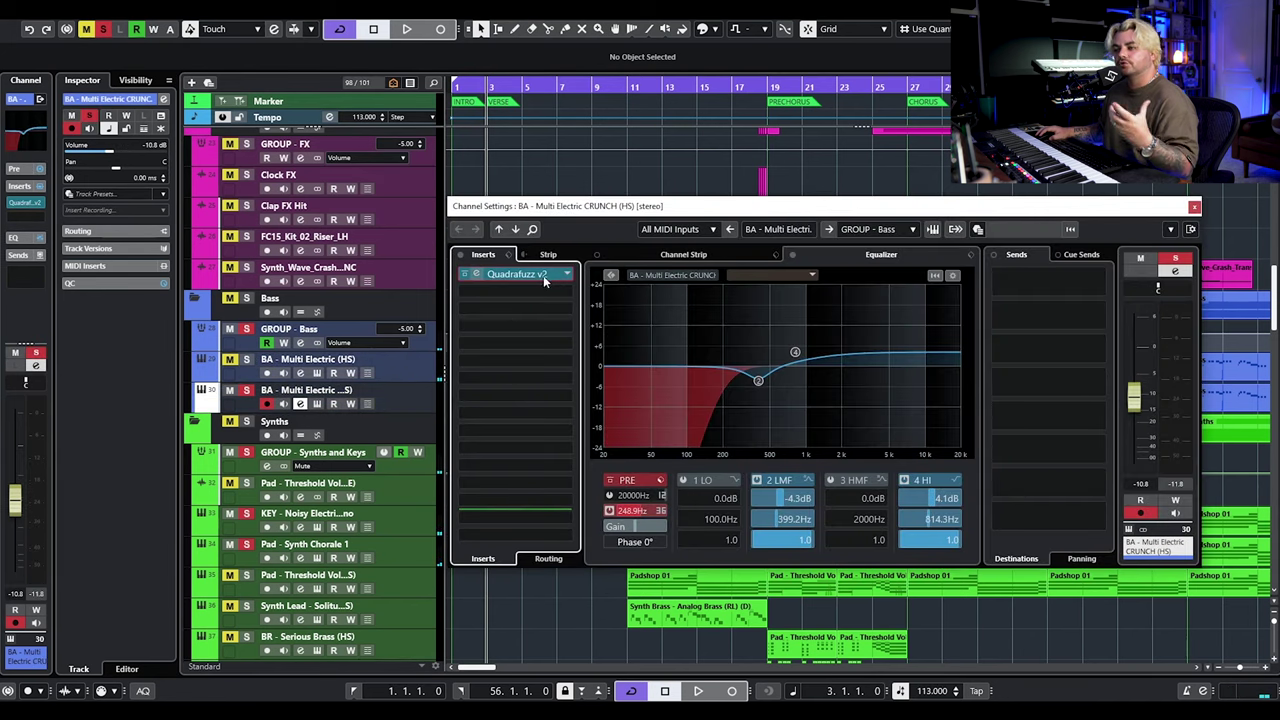
pyautogui.click(485, 273)
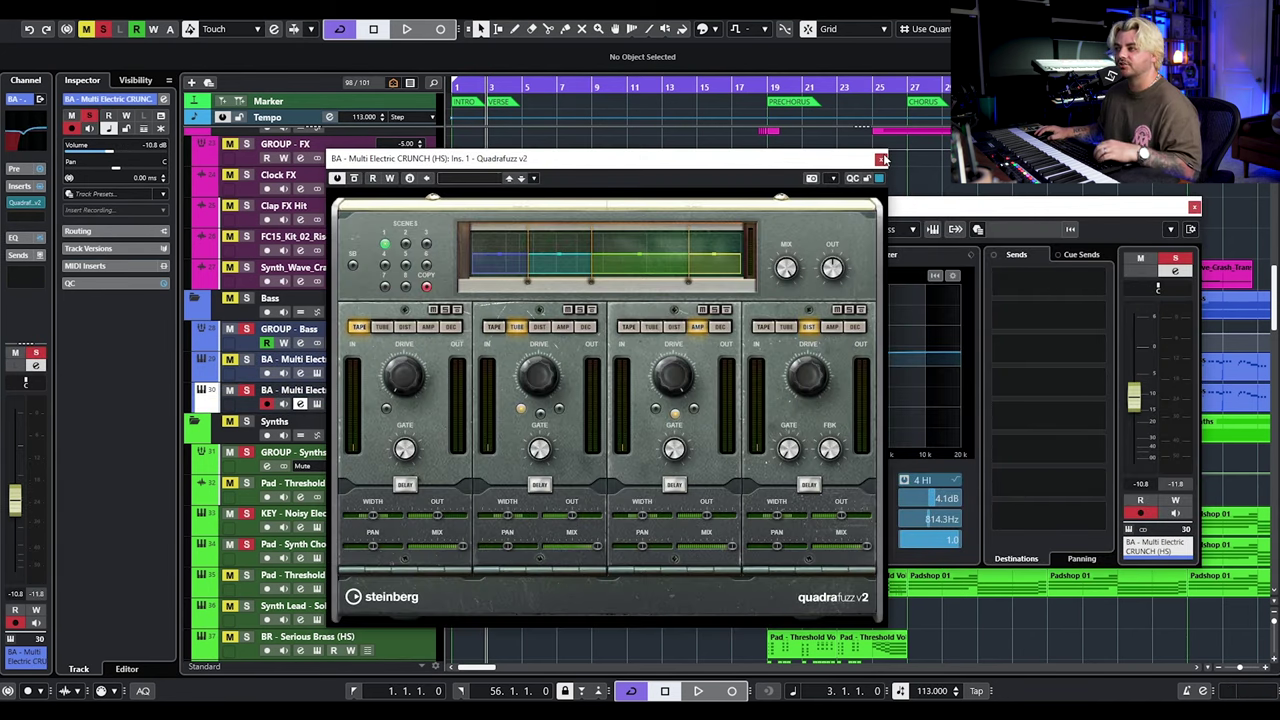
pyautogui.click(880, 159)
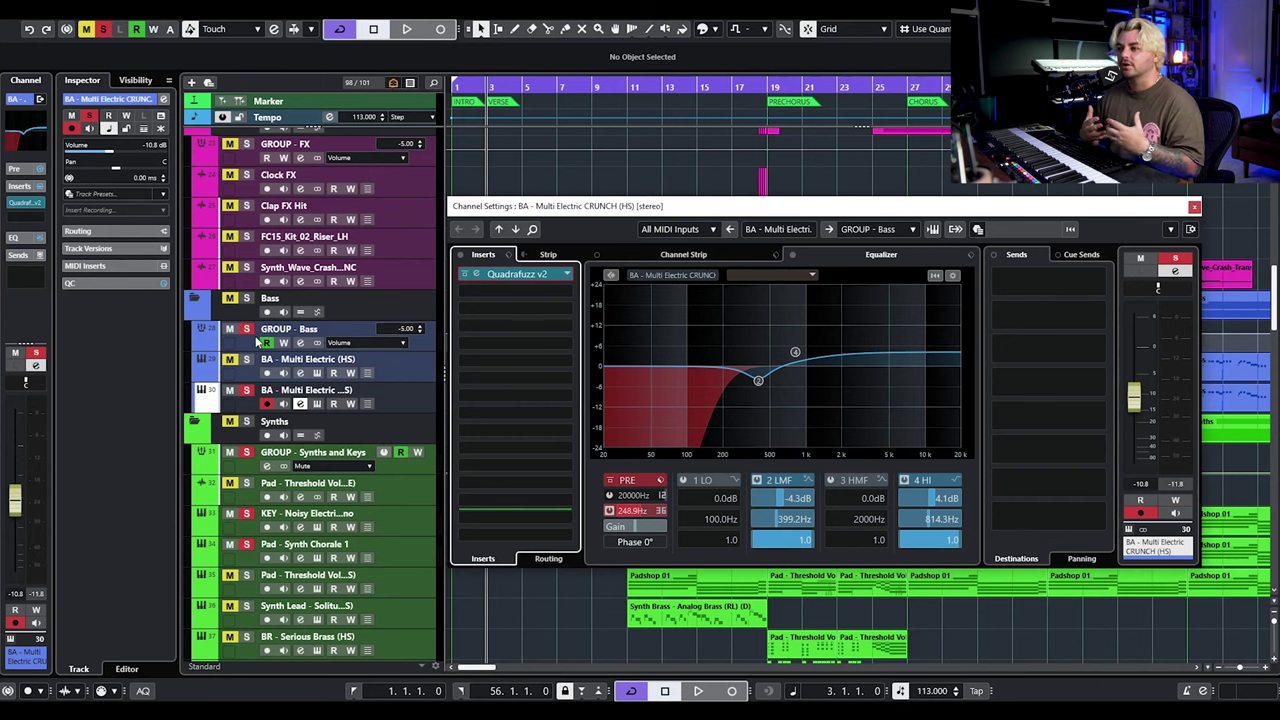
# Play the verse with both bass tracks soloed, closing the channel settings and stopping playback.
pyautogui.press('space')
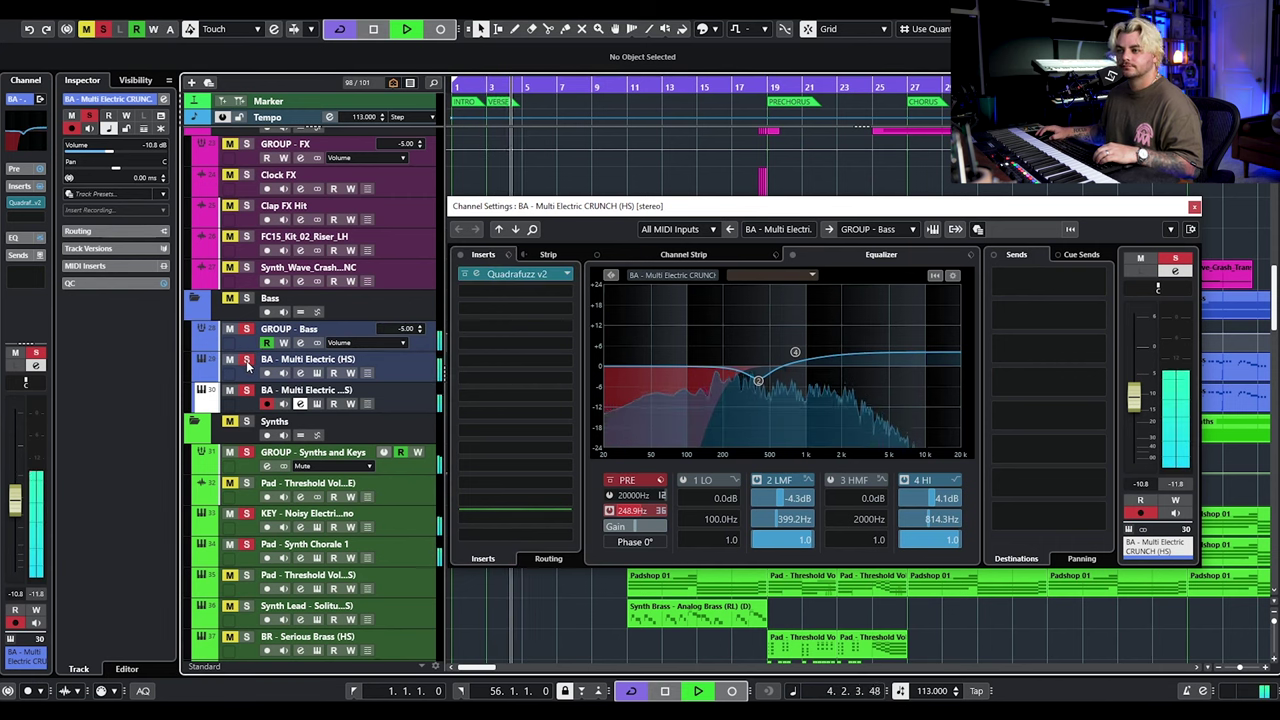
pyautogui.click(1194, 207)
pyautogui.press('space')
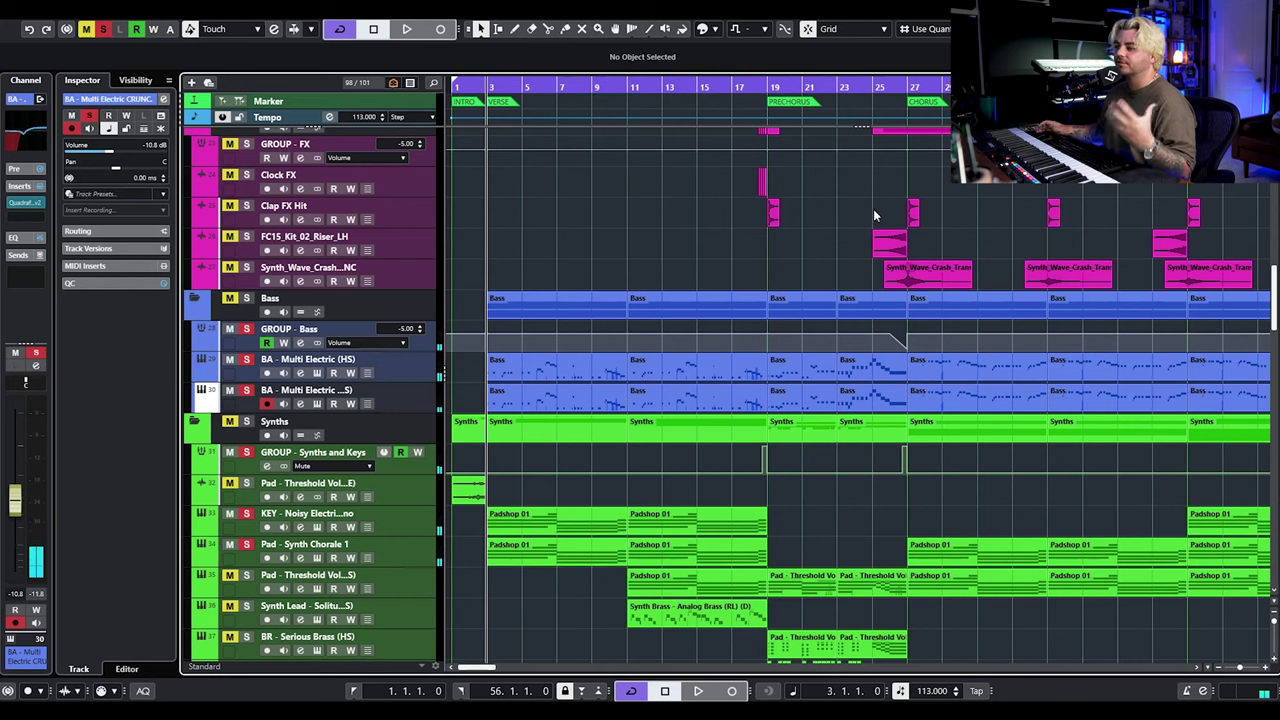
# Move the playhead to bar 11 and inspect the Pad - Threshold Voltage (HS) sound in HALion Sonic SE, closing the instrument.
pyautogui.scroll(-3, 692, 392)
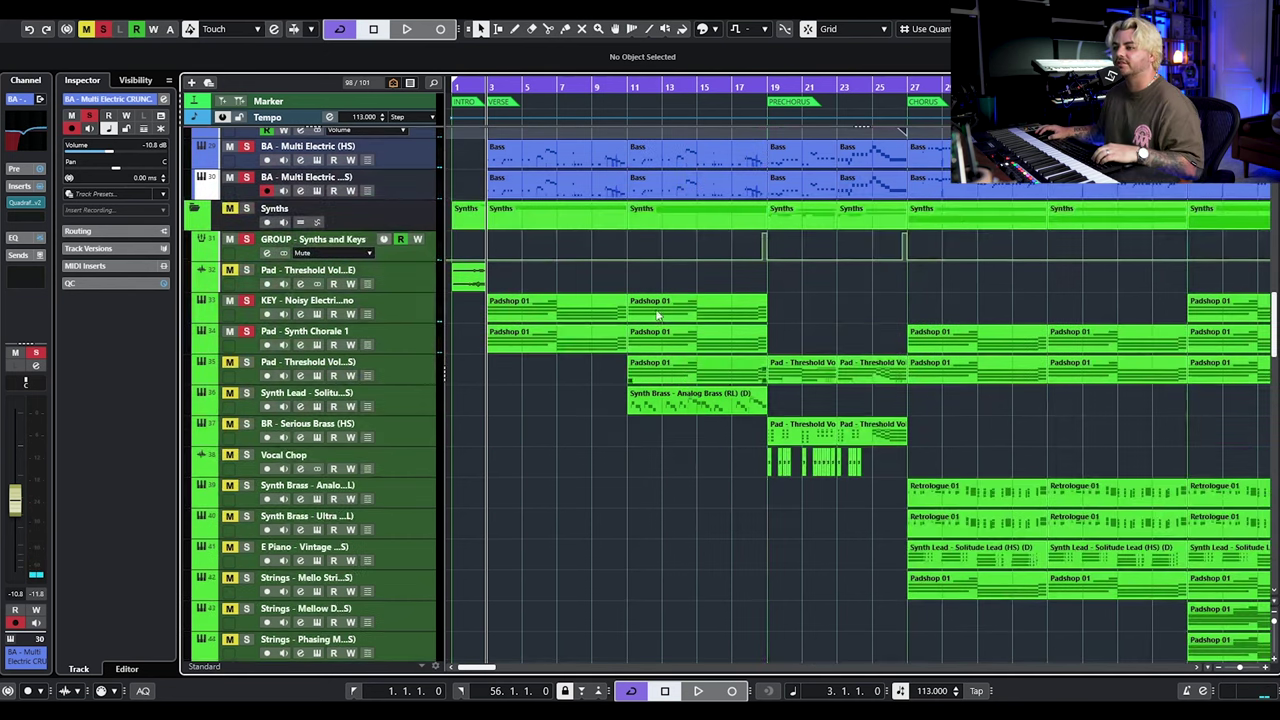
pyautogui.click(105, 33)
pyautogui.click(627, 90)
pyautogui.click(317, 375)
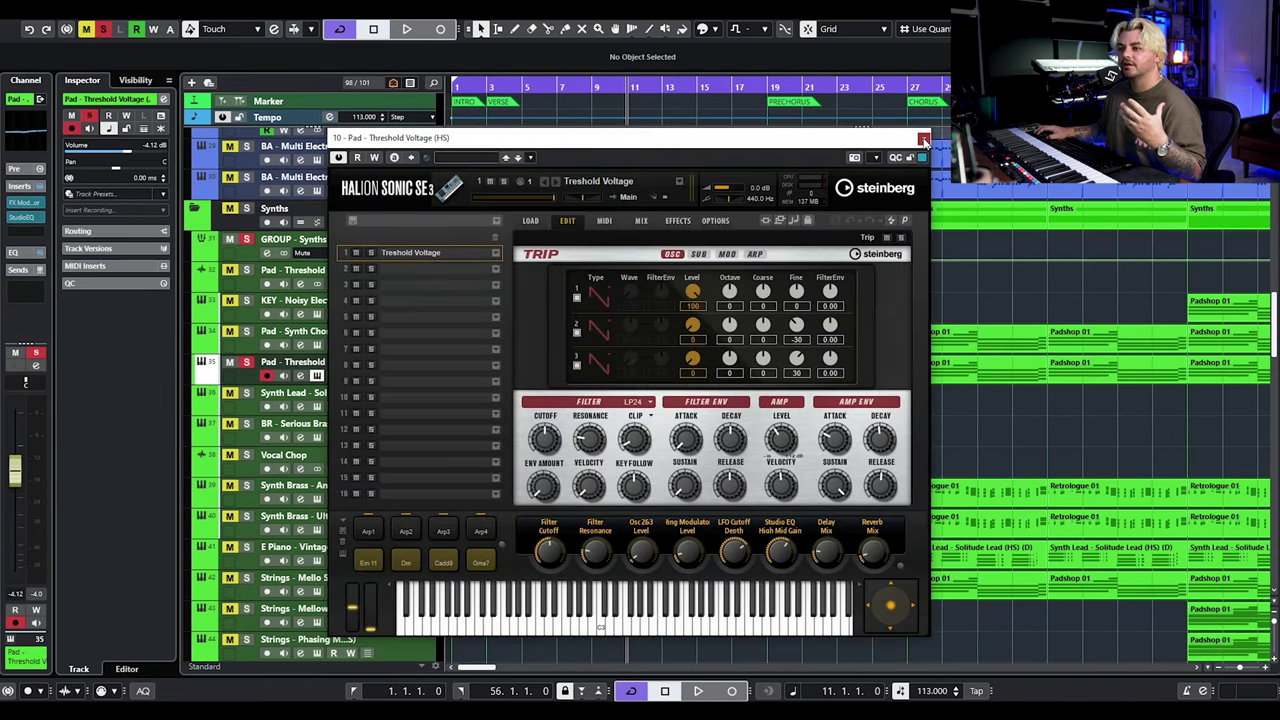
pyautogui.click(924, 141)
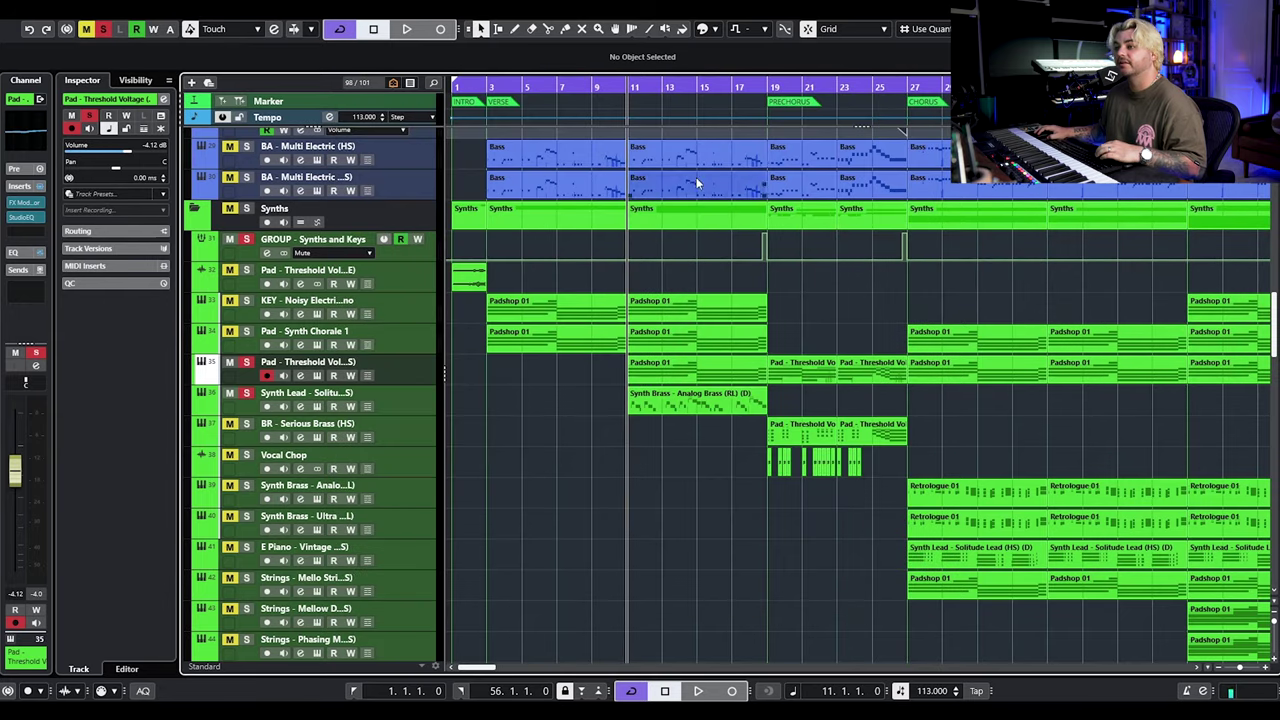
# Play the soloed pad and synth lead from bar 11 and review the Threshold Voltage channel's EQ and inserts, closing the channel settings.
pyautogui.press('space')
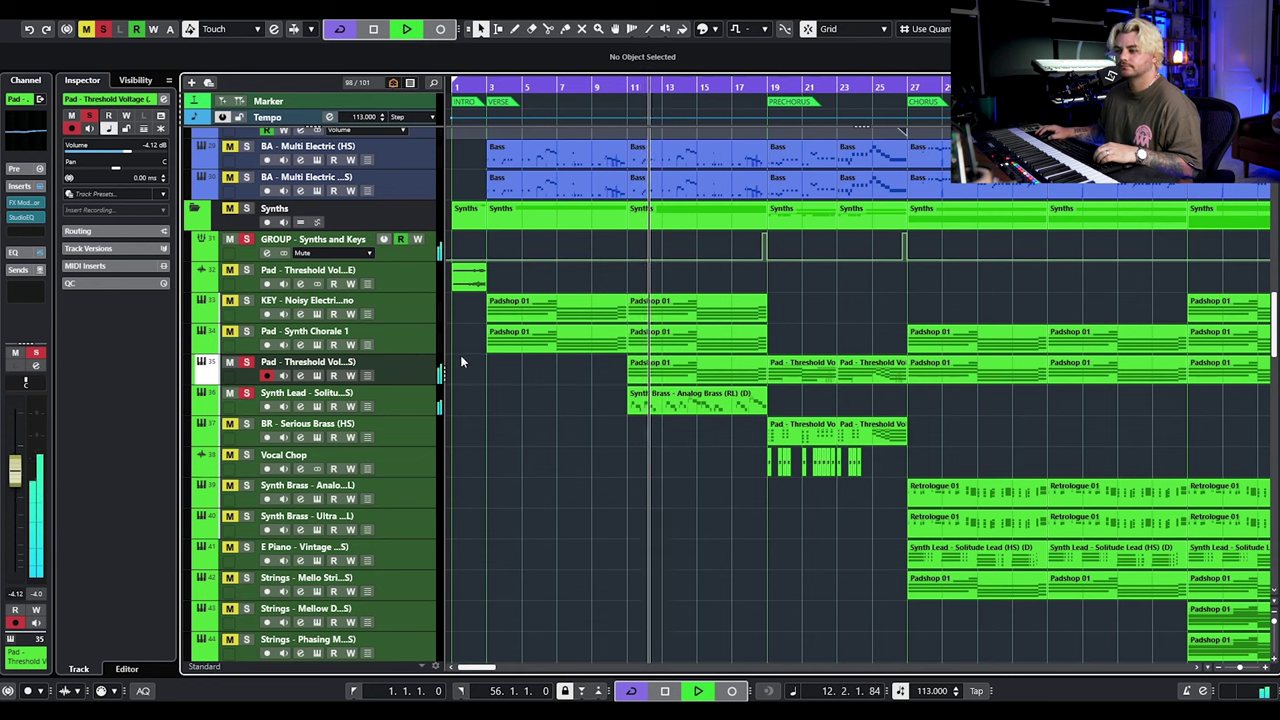
pyautogui.click(300, 375)
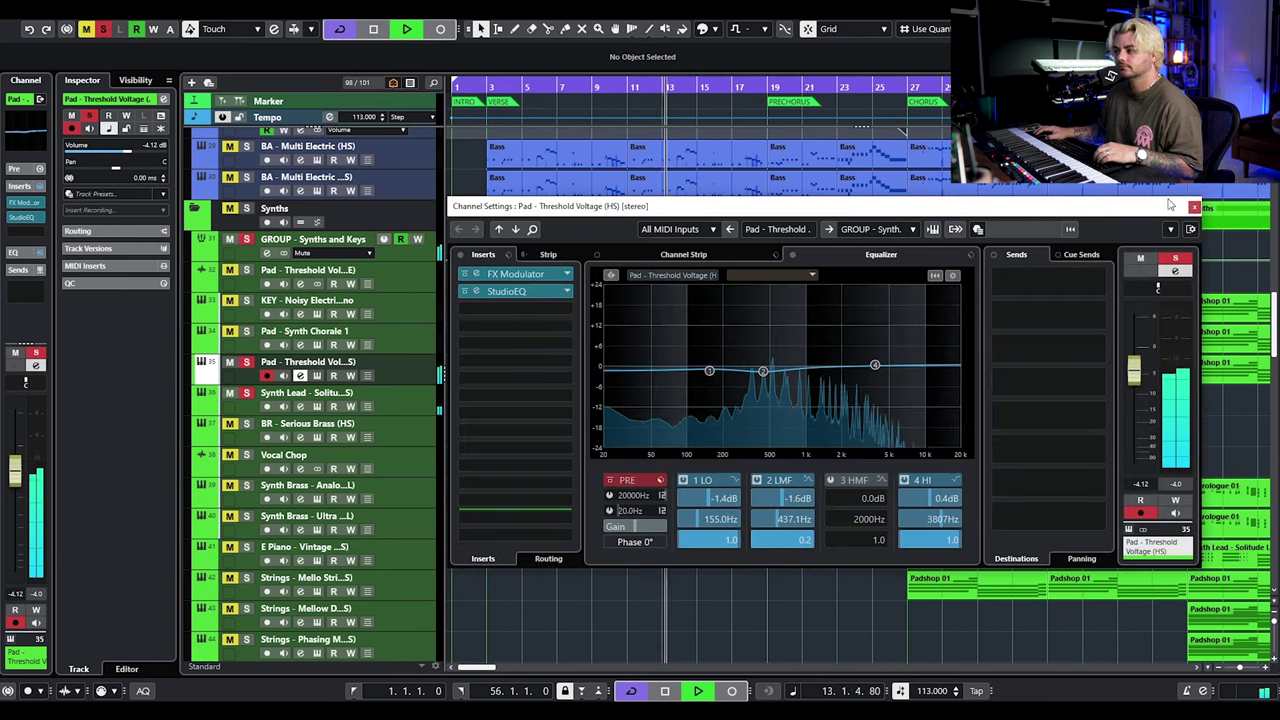
pyautogui.press('space')
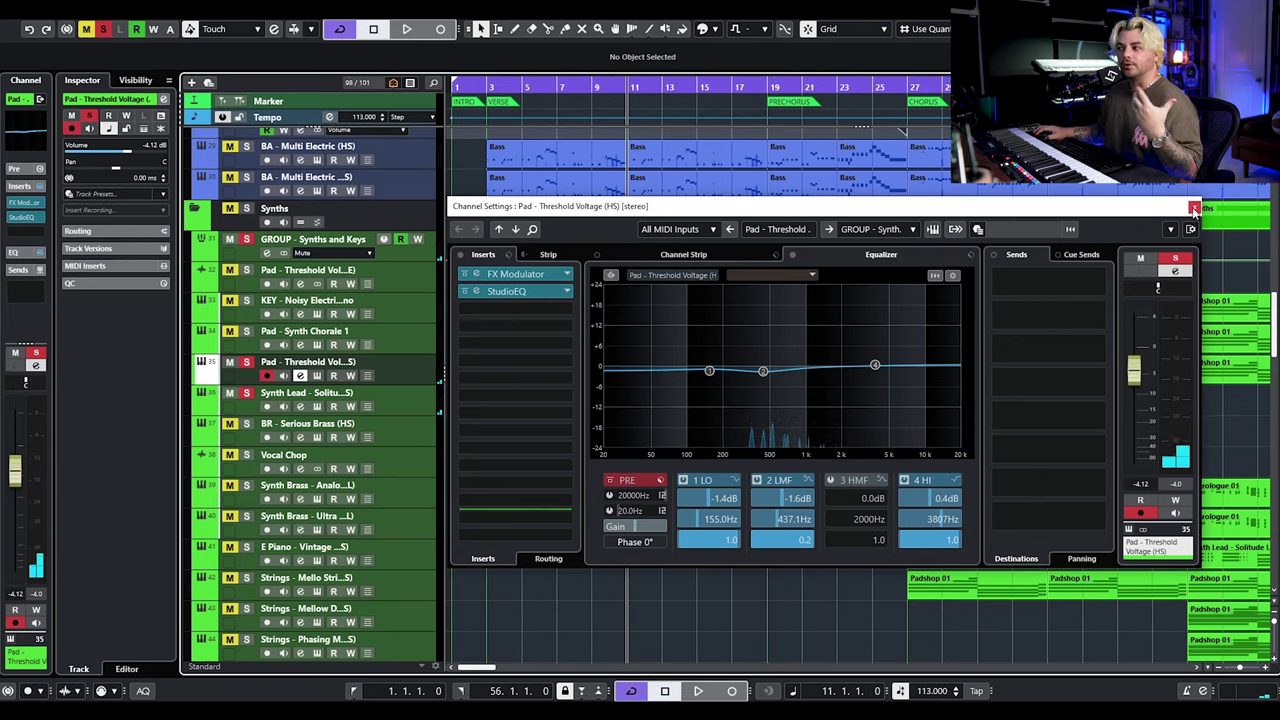
pyautogui.click(1194, 207)
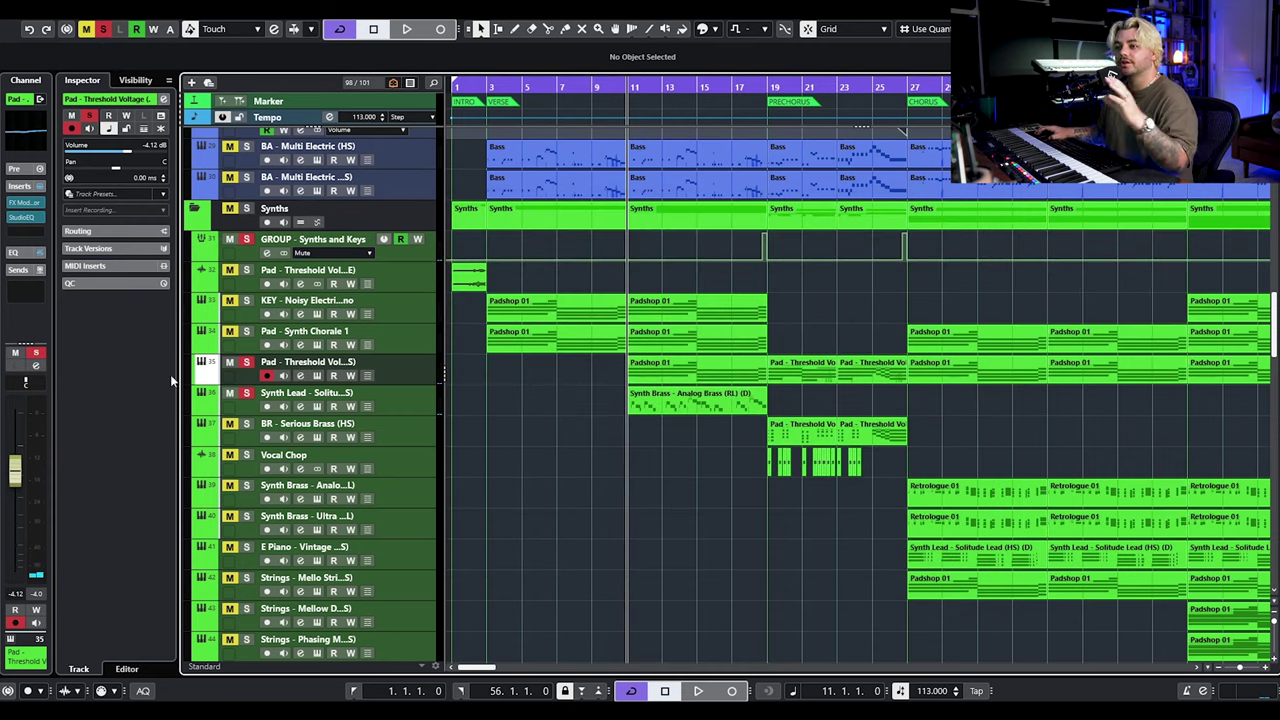
pyautogui.click(300, 375)
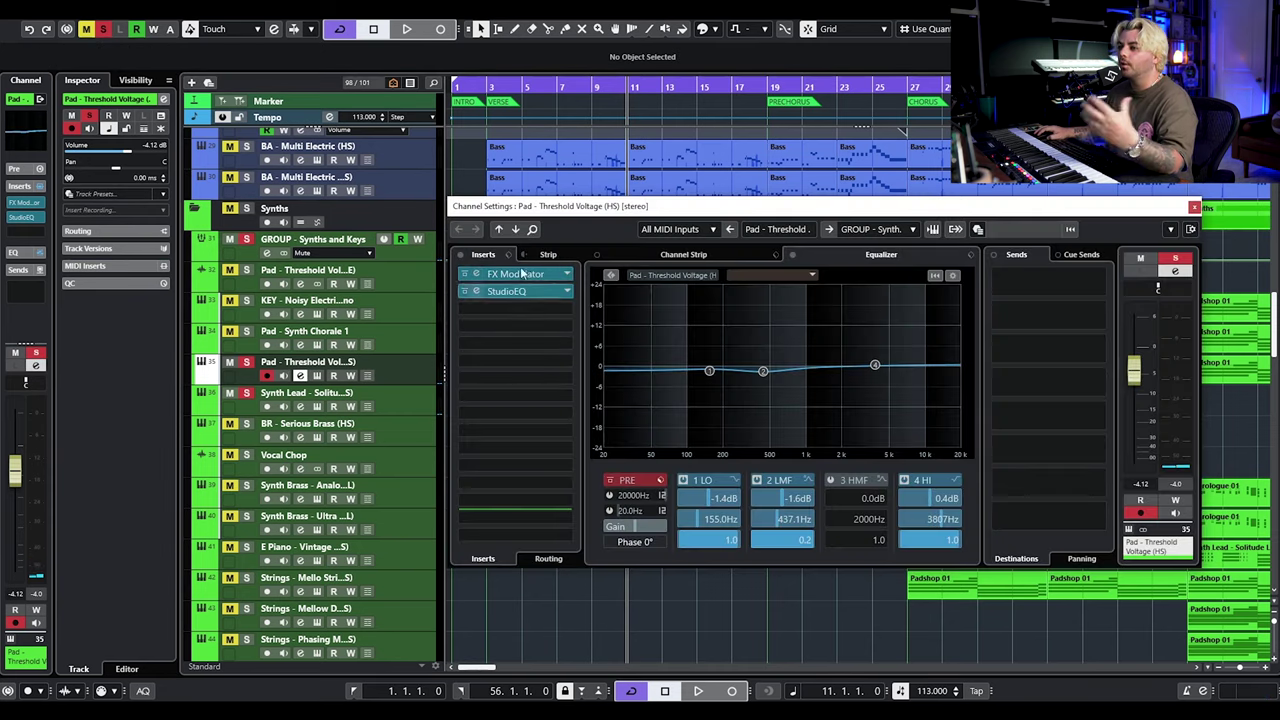
pyautogui.click(1194, 207)
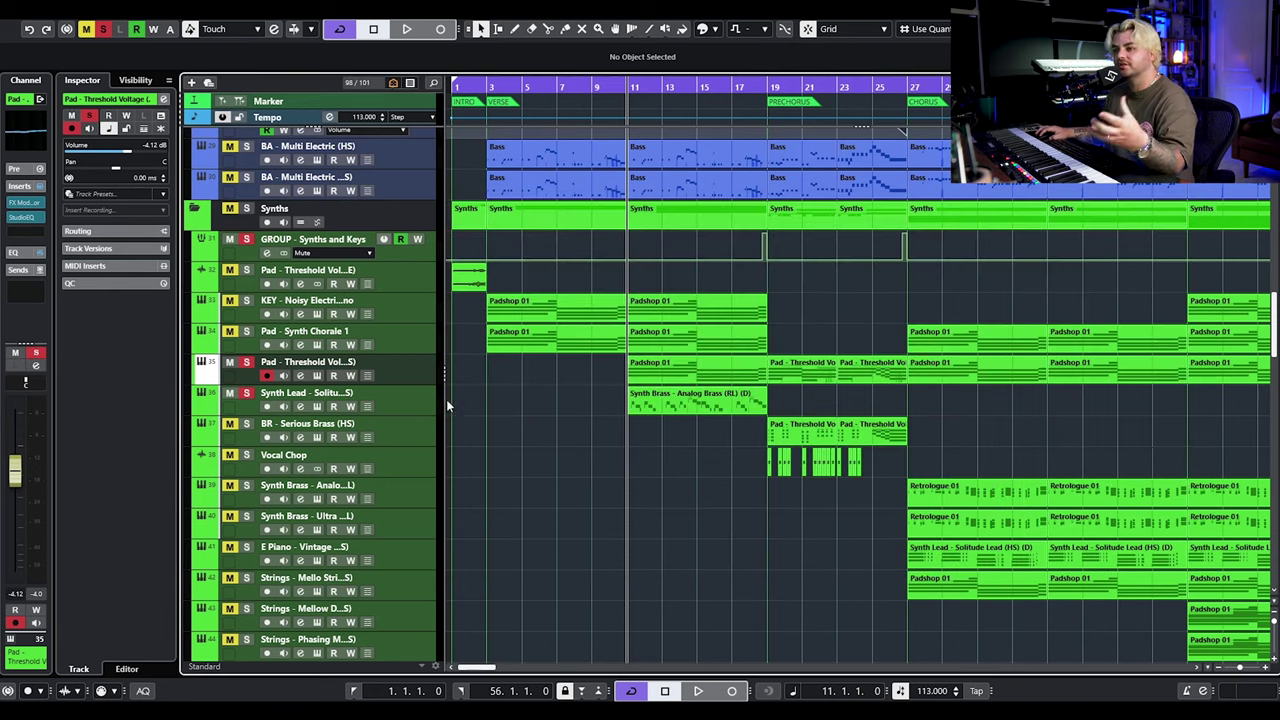
# Clear the solo on all tracks and bring the FX and Bass tracks into view.
pyautogui.click(247, 393)
pyautogui.scroll(-6, 685, 451)
pyautogui.scroll(6, 683, 414)
pyautogui.scroll(10, 800, 360)
pyautogui.scroll(-7, 820, 300)
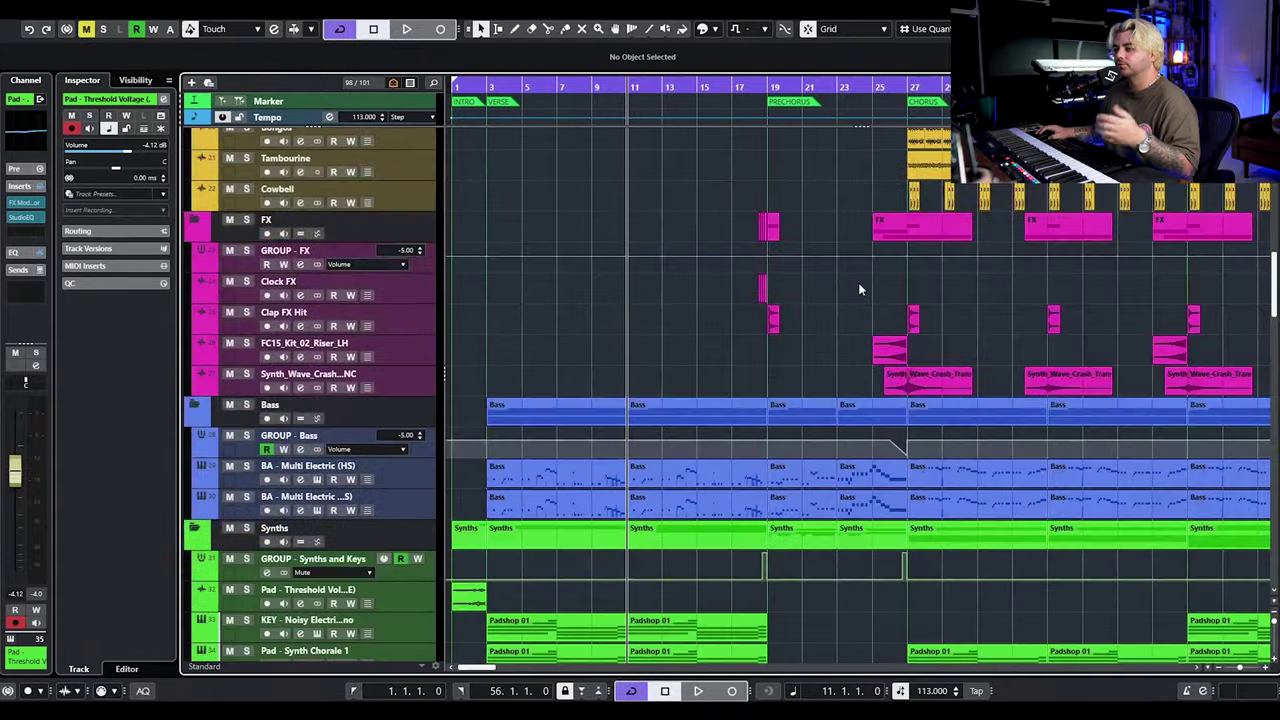
# Move the playhead to bar 19 and play the prechorus with the Main Drums and Bass folders soloed, stopping playback at the end.
pyautogui.scroll(-3, 740, 360)
pyautogui.hscroll(2, 740, 360)
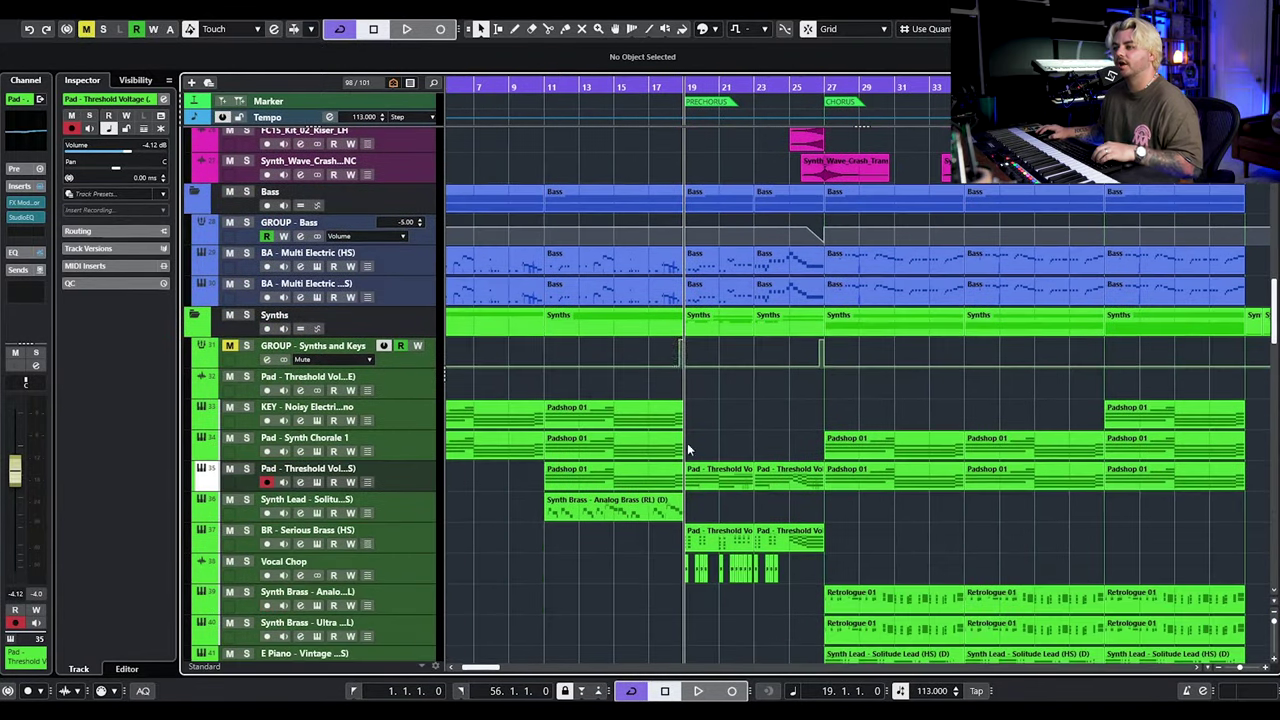
pyautogui.scroll(10, 248, 195)
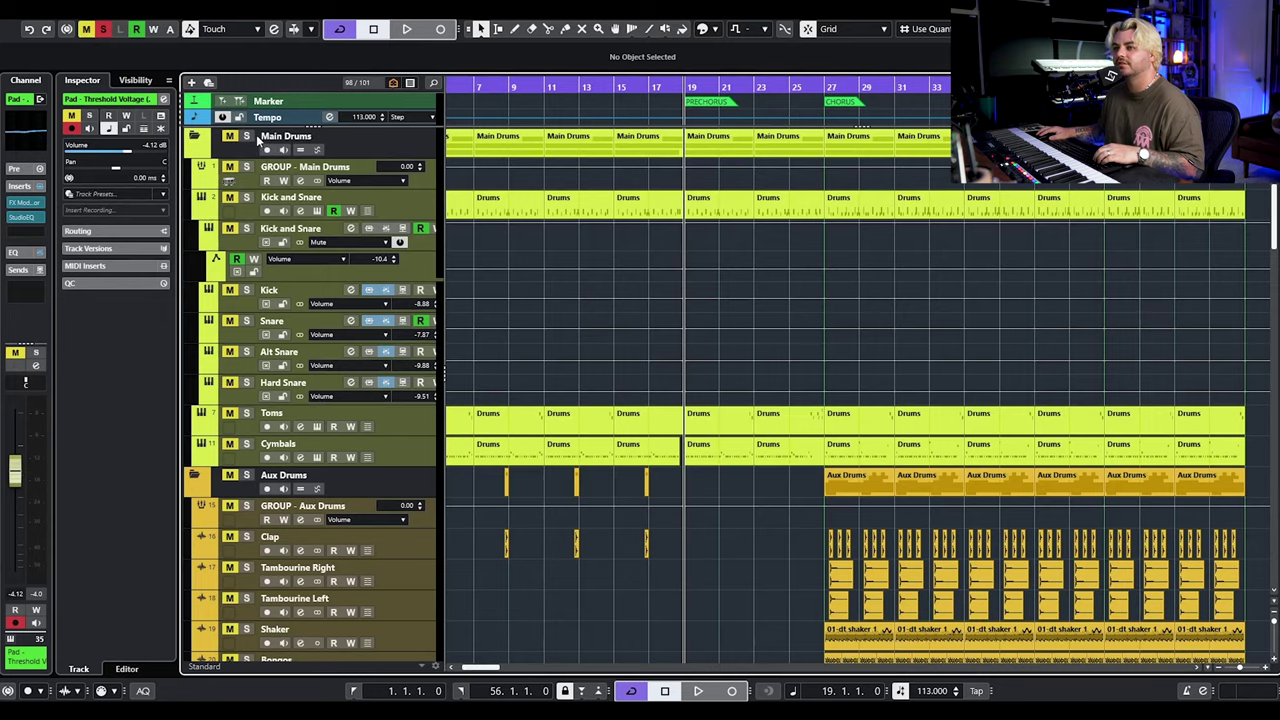
pyautogui.scroll(-15, 688, 337)
pyautogui.press('space')
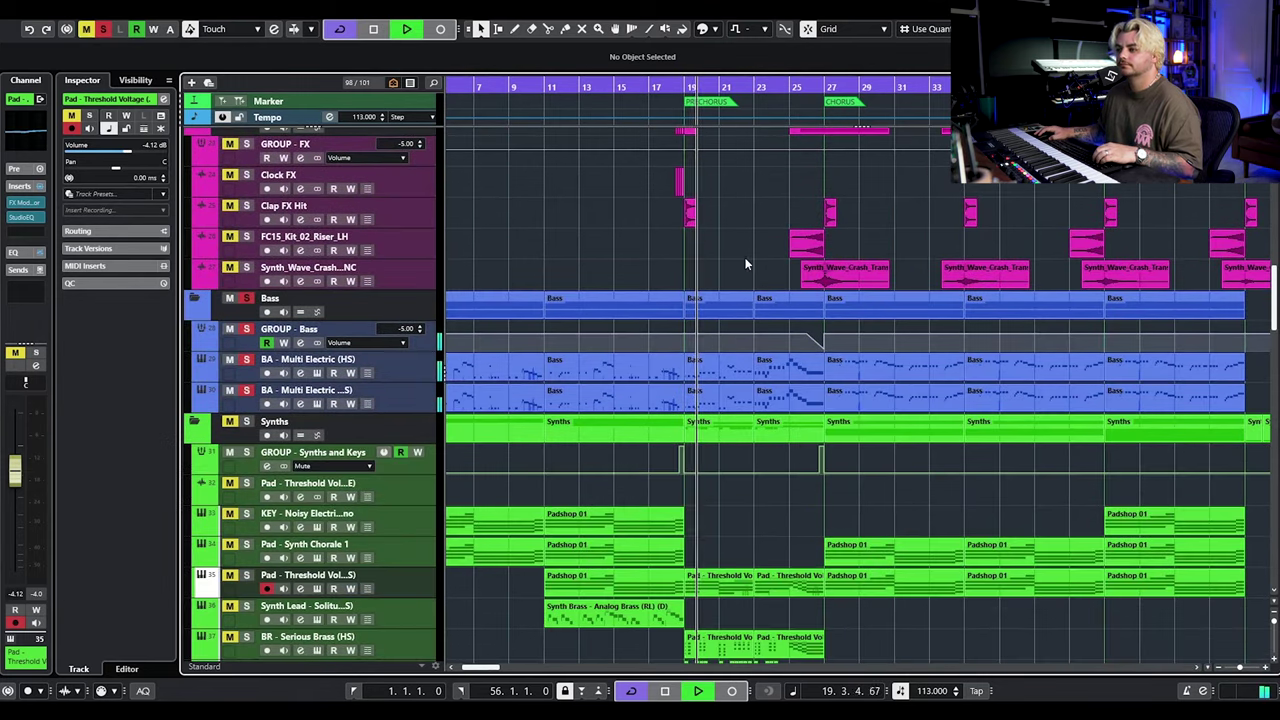
pyautogui.scroll(-5, 760, 285)
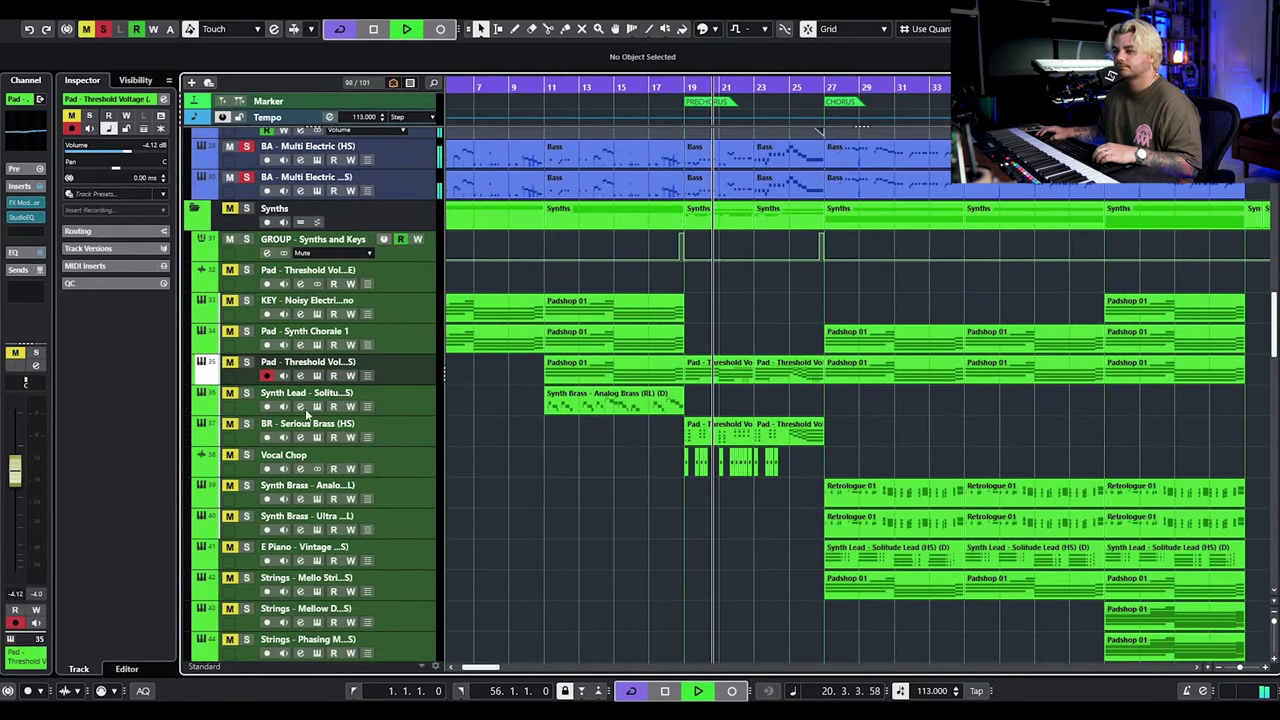
pyautogui.press('space')
# Solo BR - Serious Brass, inspect its sound in HALion Sonic SE, close the instrument and open the track's channel settings.
pyautogui.click(246, 423)
pyautogui.click(317, 437)
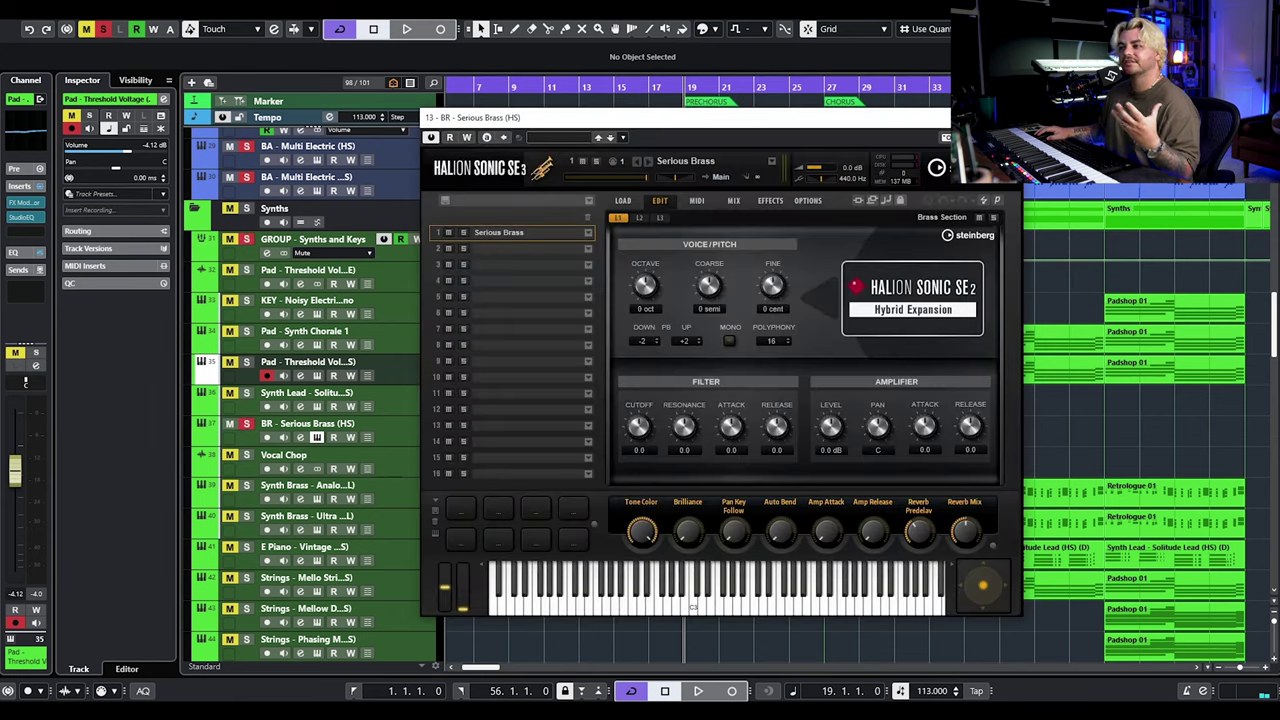
pyautogui.click(946, 137)
pyautogui.click(300, 437)
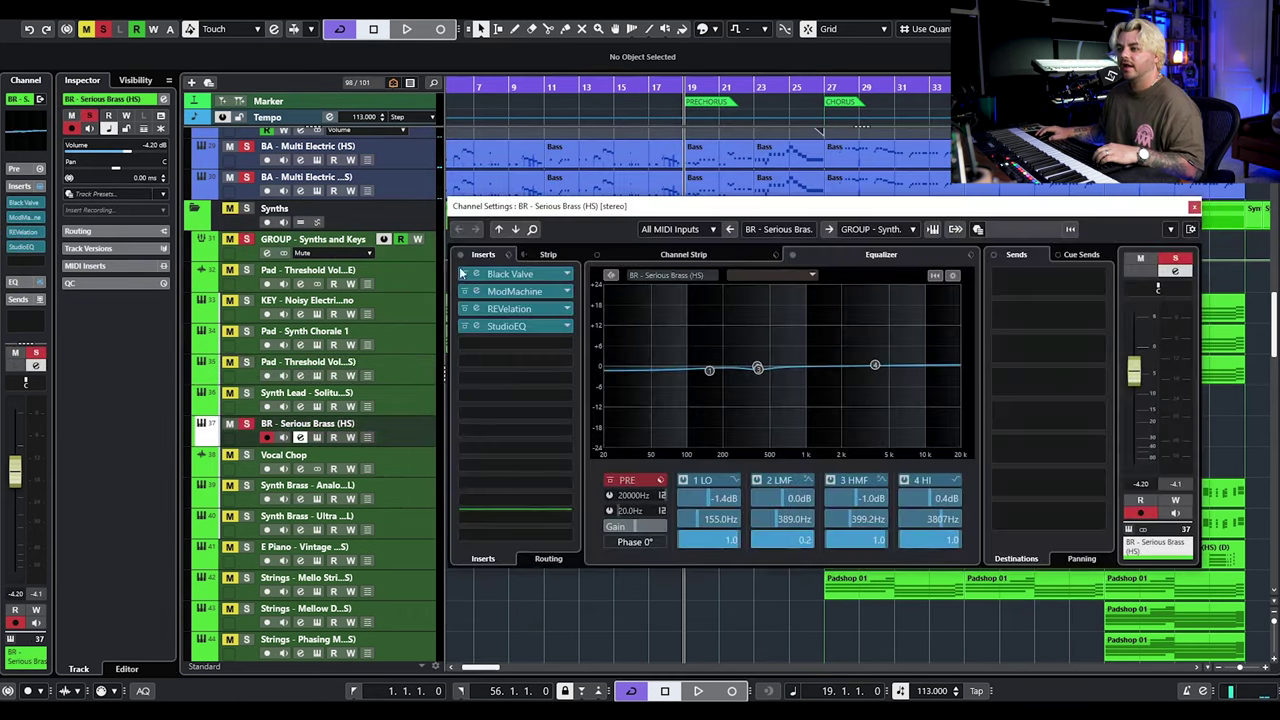
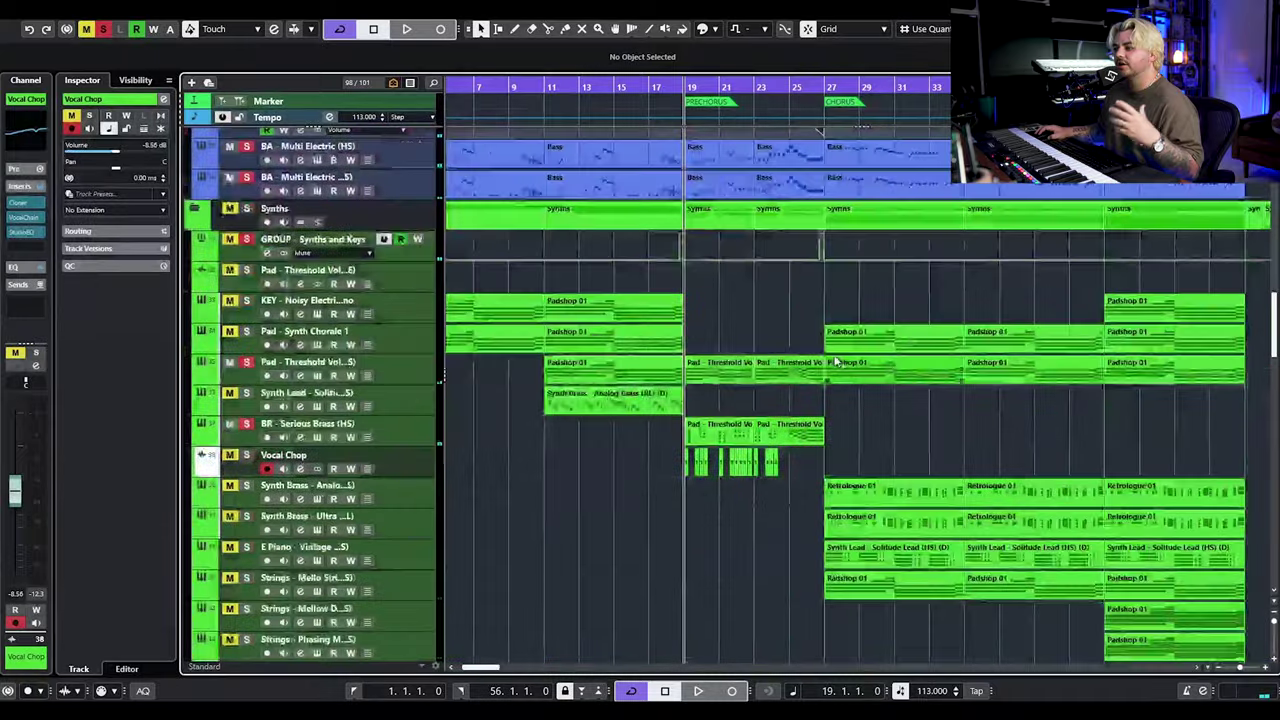
# Solo the Main Drums, Bass and Synths folders and move the playhead to the chorus at bar 27.
pyautogui.scroll(-1, 877, 386)
pyautogui.scroll(10, 877, 346)
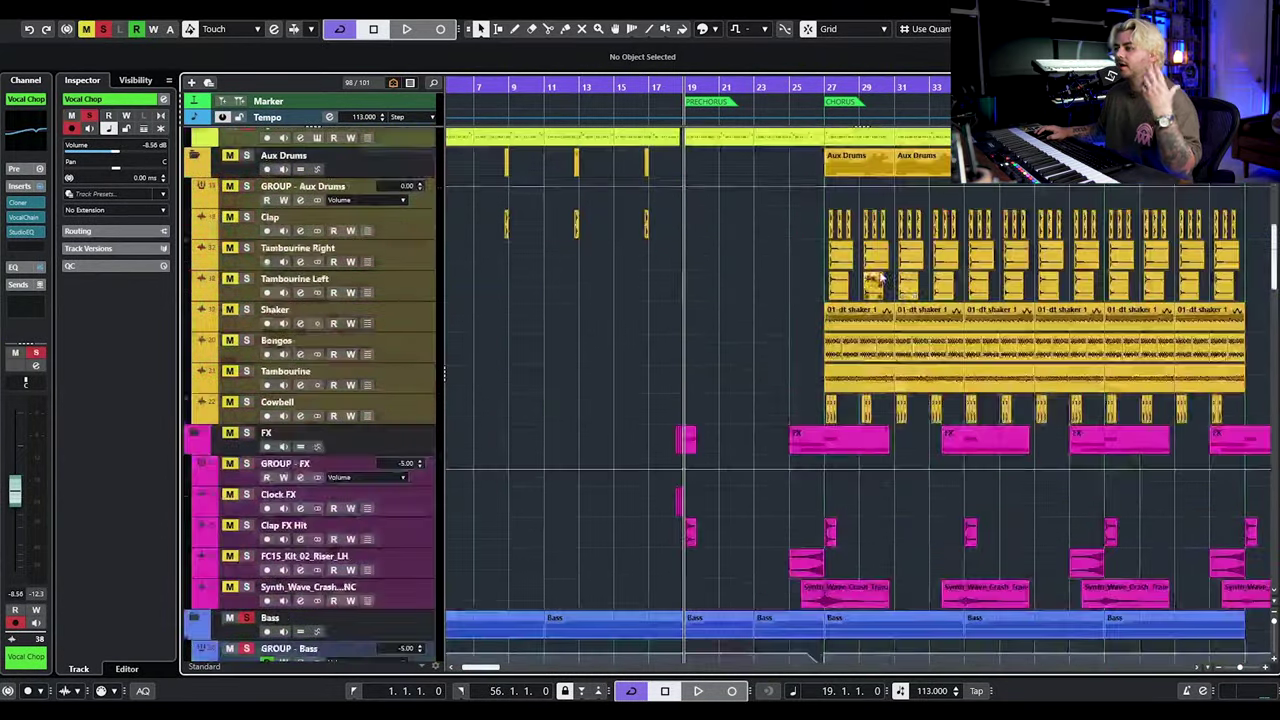
pyautogui.hscroll(2, 843, 355)
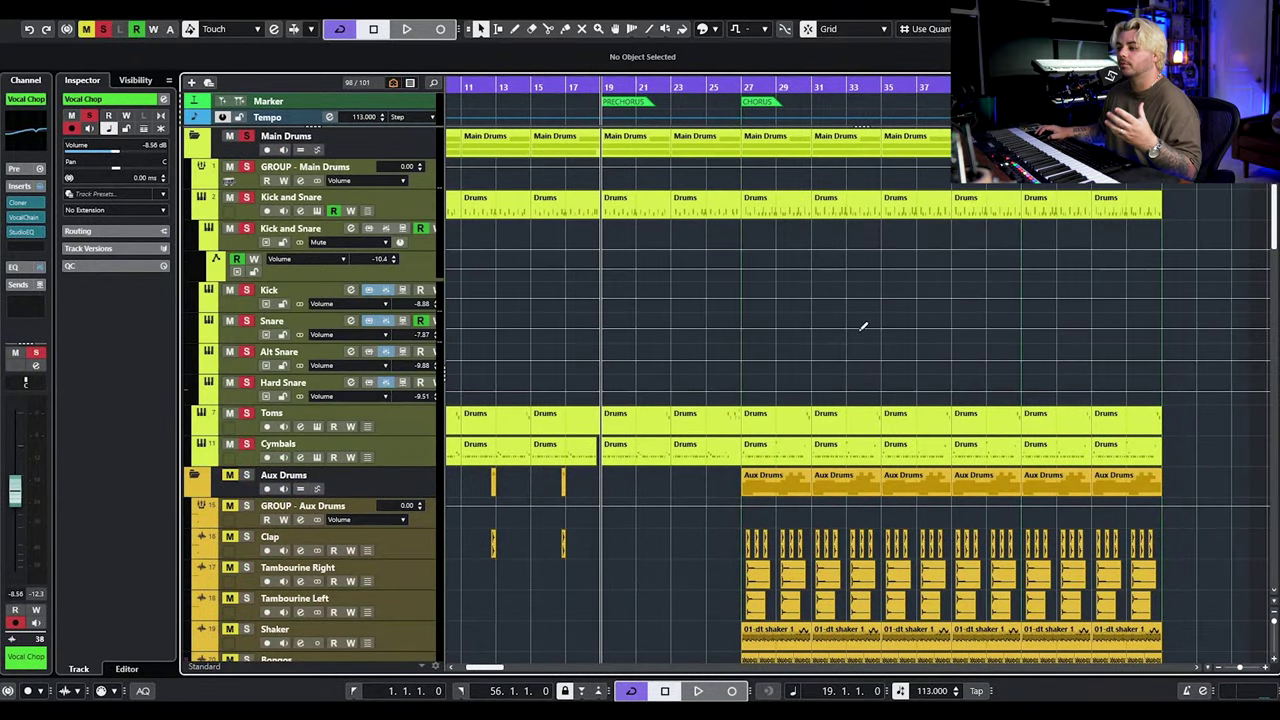
pyautogui.scroll(-8, 860, 335)
pyautogui.scroll(-5, 837, 345)
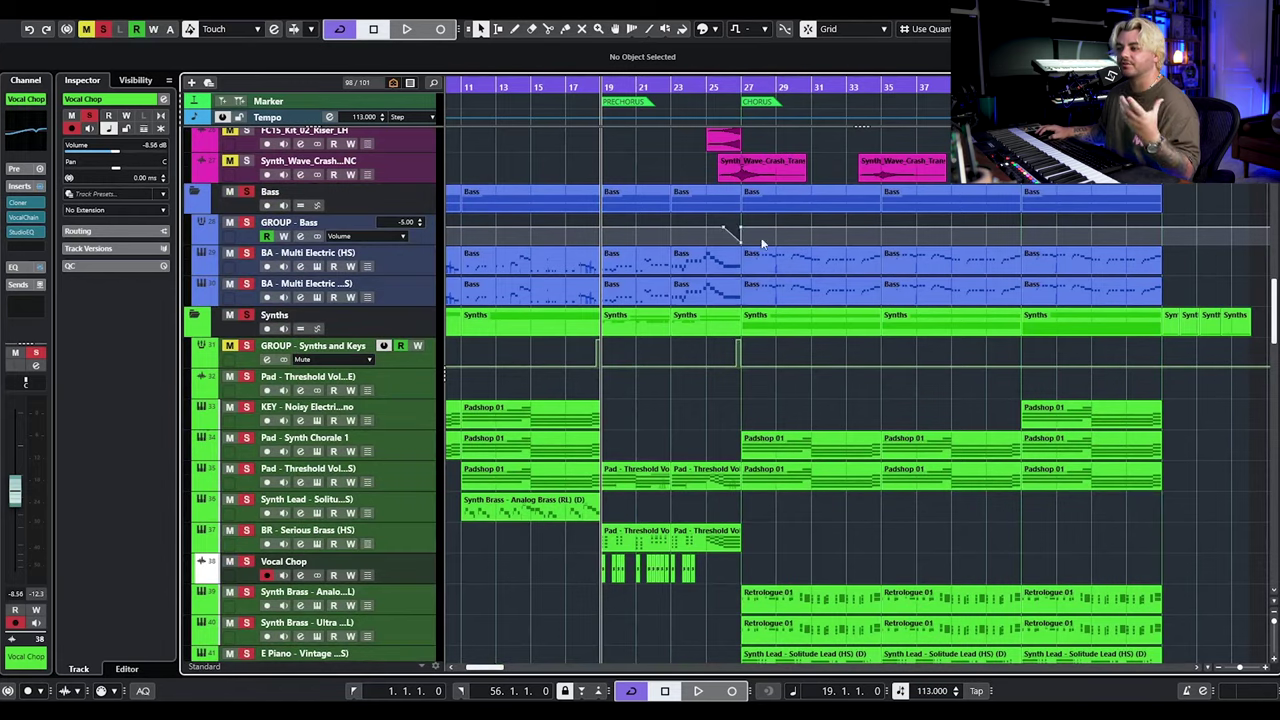
pyautogui.scroll(-7, 800, 330)
pyautogui.click(743, 112)
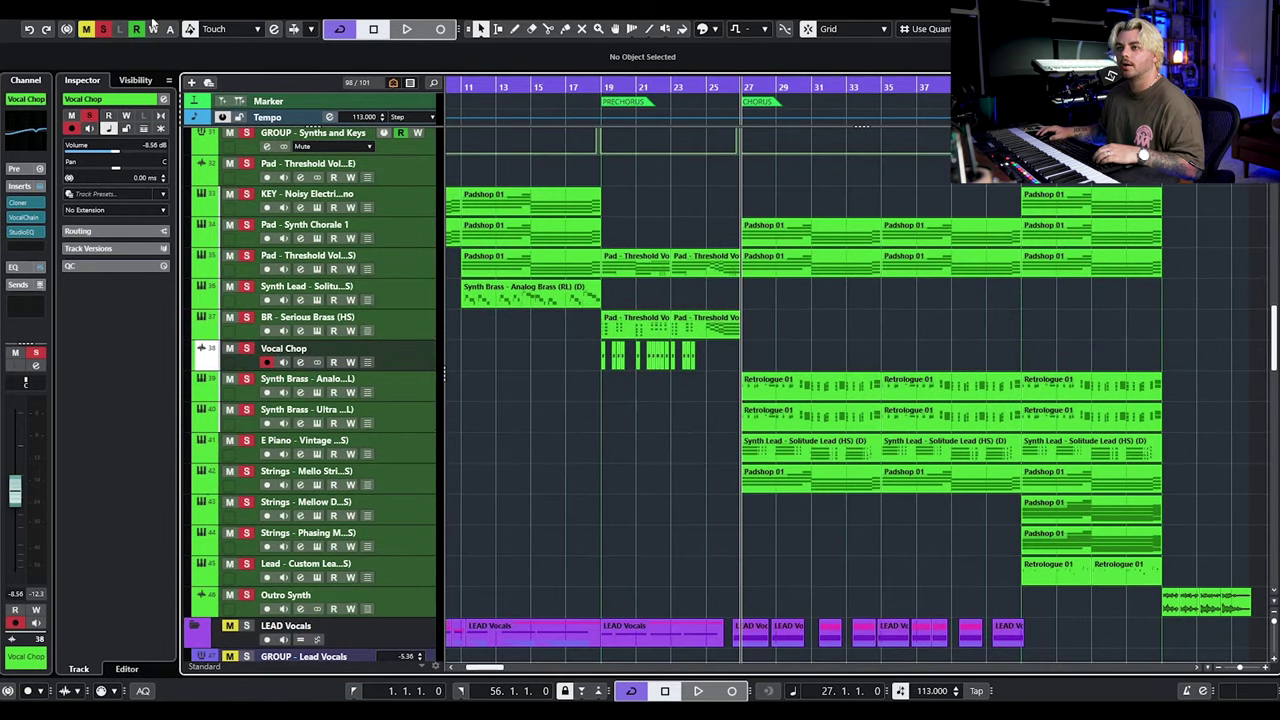
# Clear all solos, solo the Analog and Ultra synth brass tracks, and play the chorus from bar 27 while selecting each track.
pyautogui.click(103, 30)
pyautogui.click(246, 379)
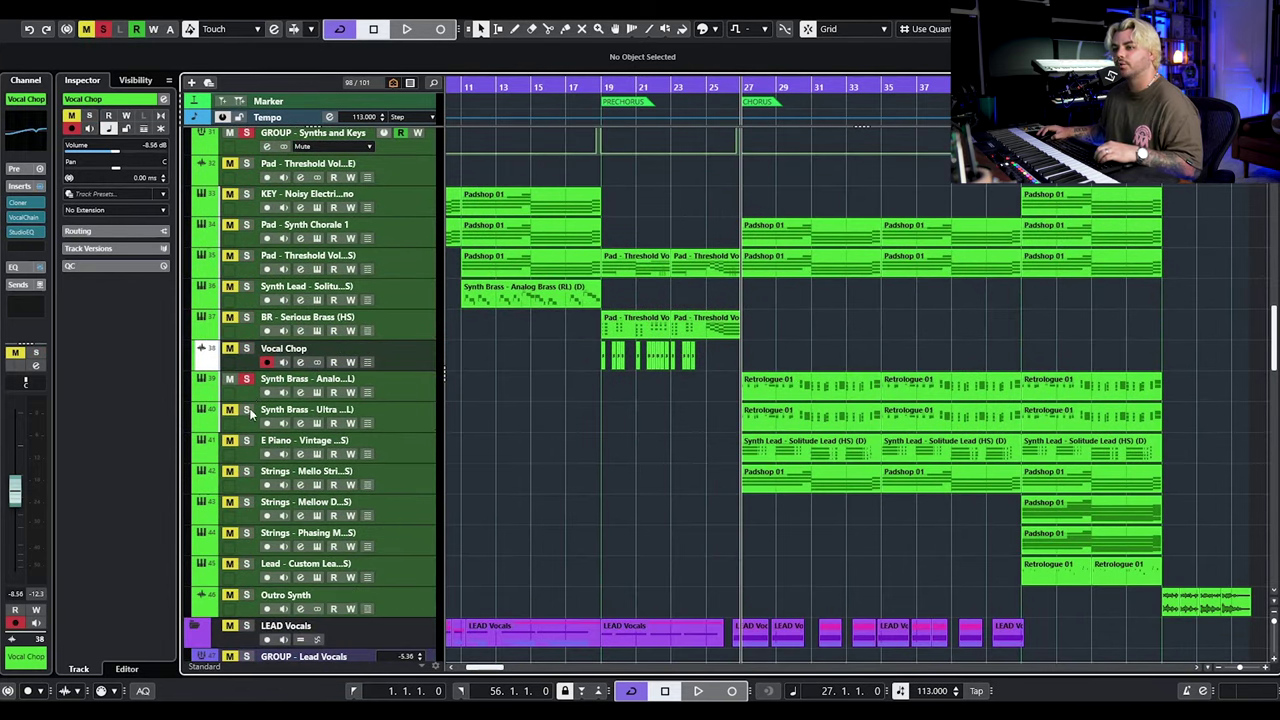
pyautogui.click(401, 387)
pyautogui.press('space')
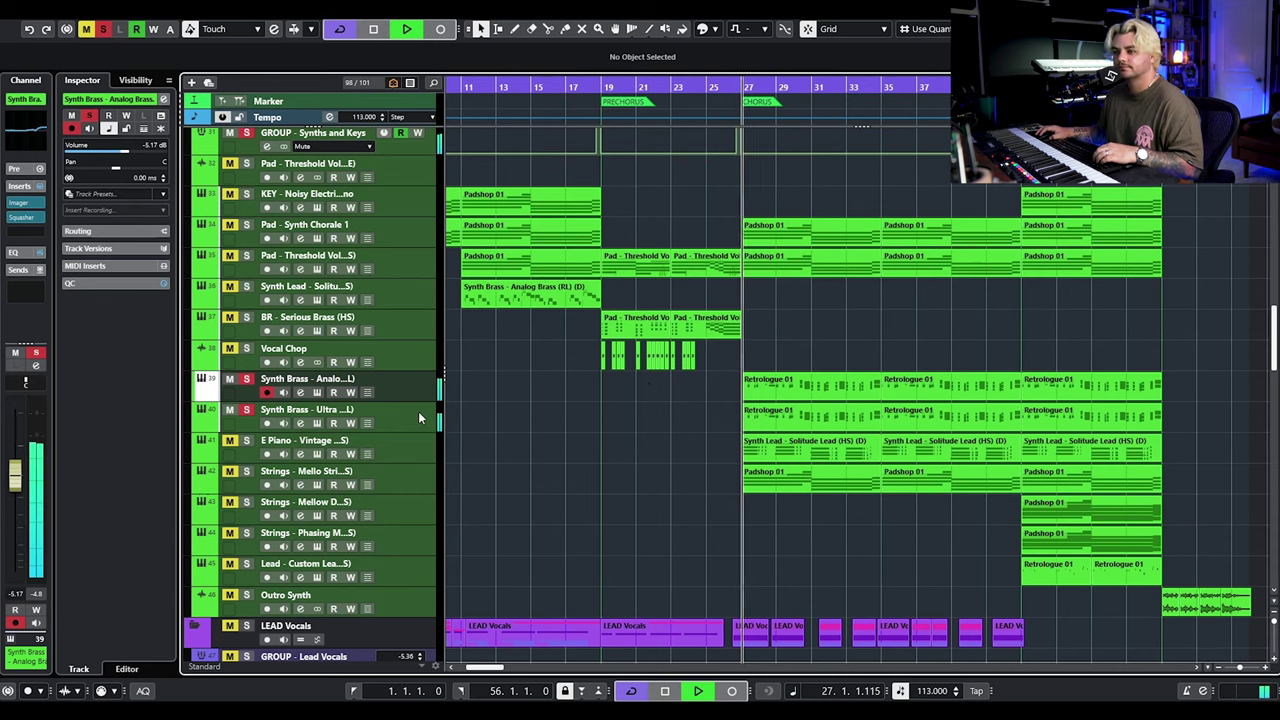
pyautogui.click(386, 422)
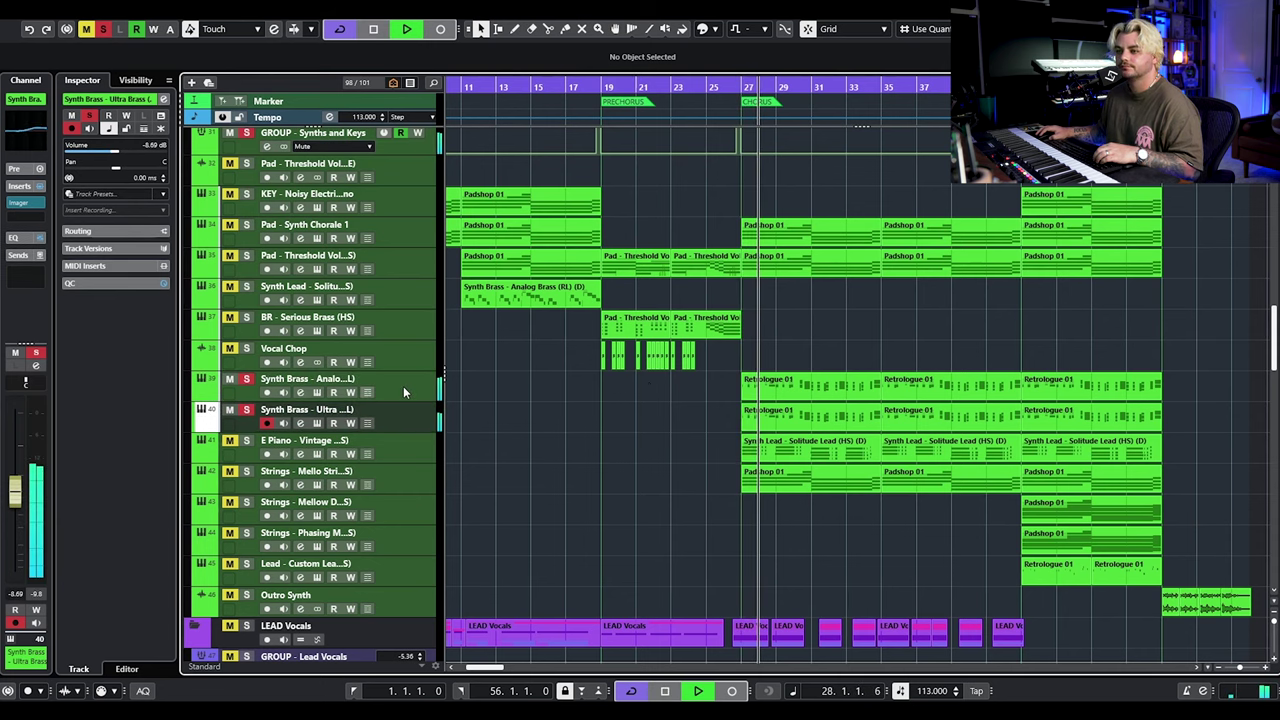
pyautogui.click(401, 386)
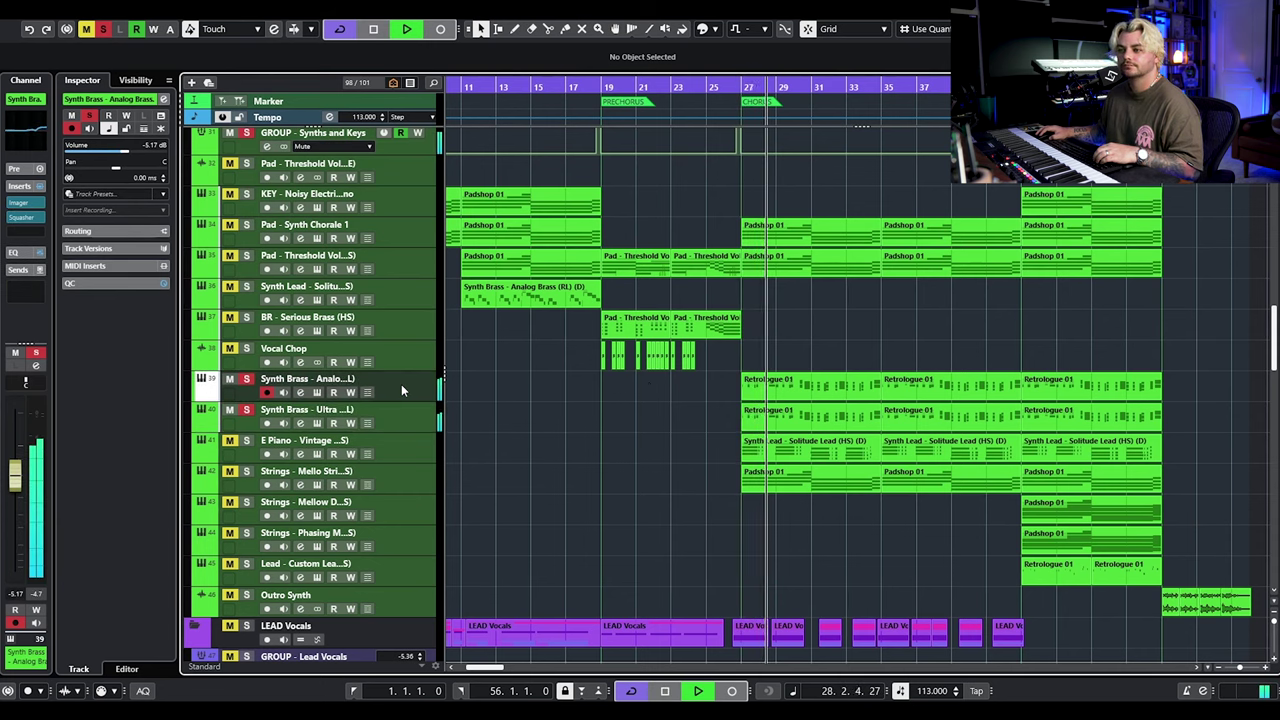
# Review the EQ and inserts on the Synth Brass - Analog Brass channel, closing the channel settings and stopping playback.
pyautogui.click(300, 394)
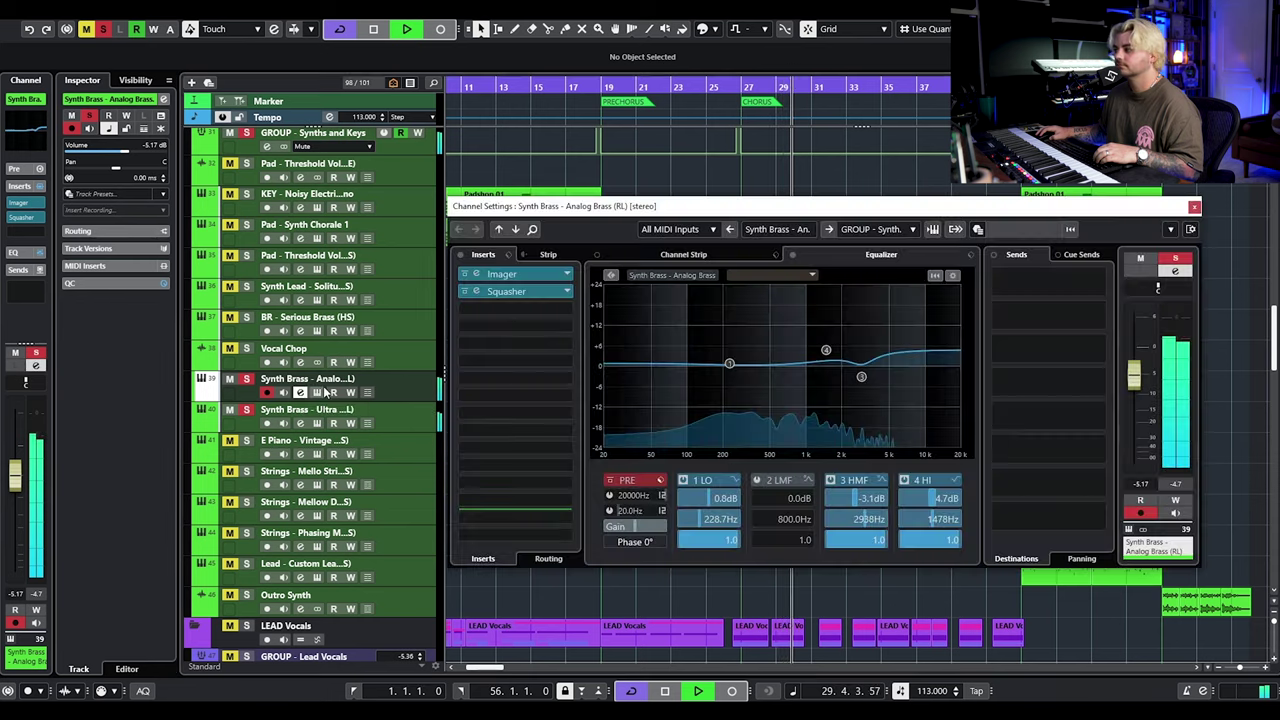
pyautogui.click(1195, 207)
pyautogui.press('space')
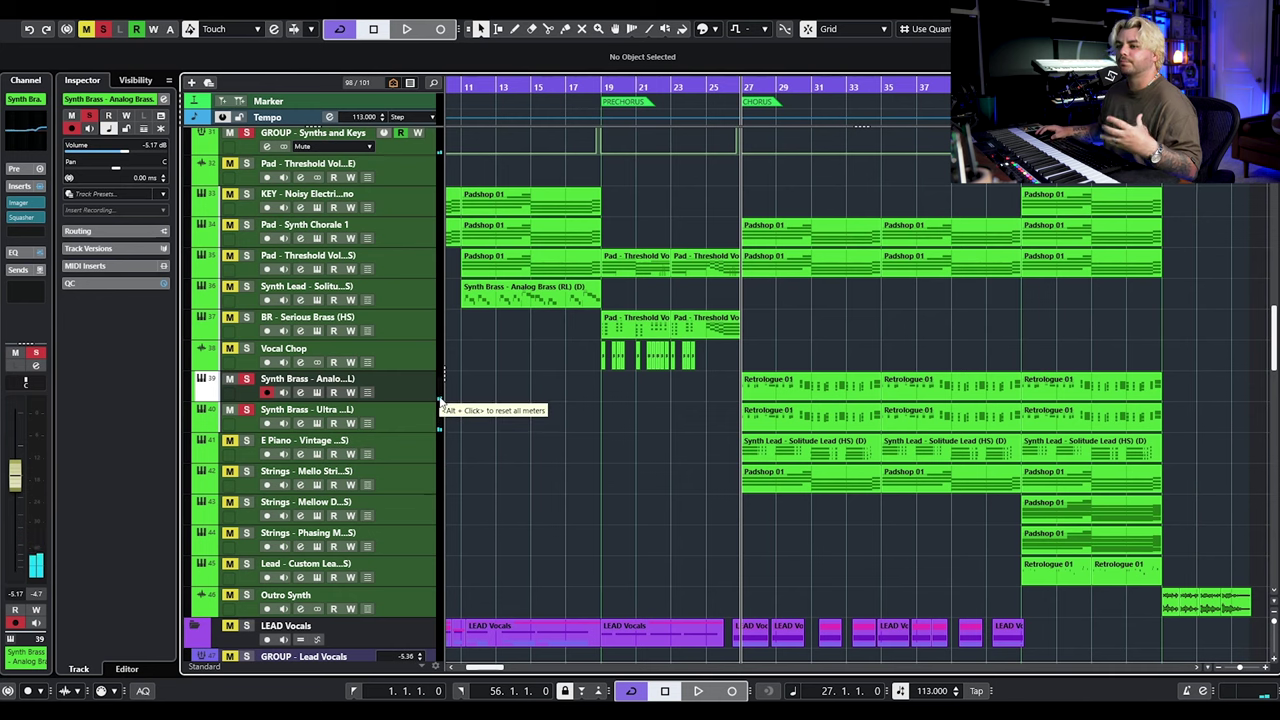
# Solo the E Piano - Vintage track in place of both synth brasses and play it from bar 27, selecting it and stopping playback.
pyautogui.click(244, 433)
pyautogui.click(249, 391)
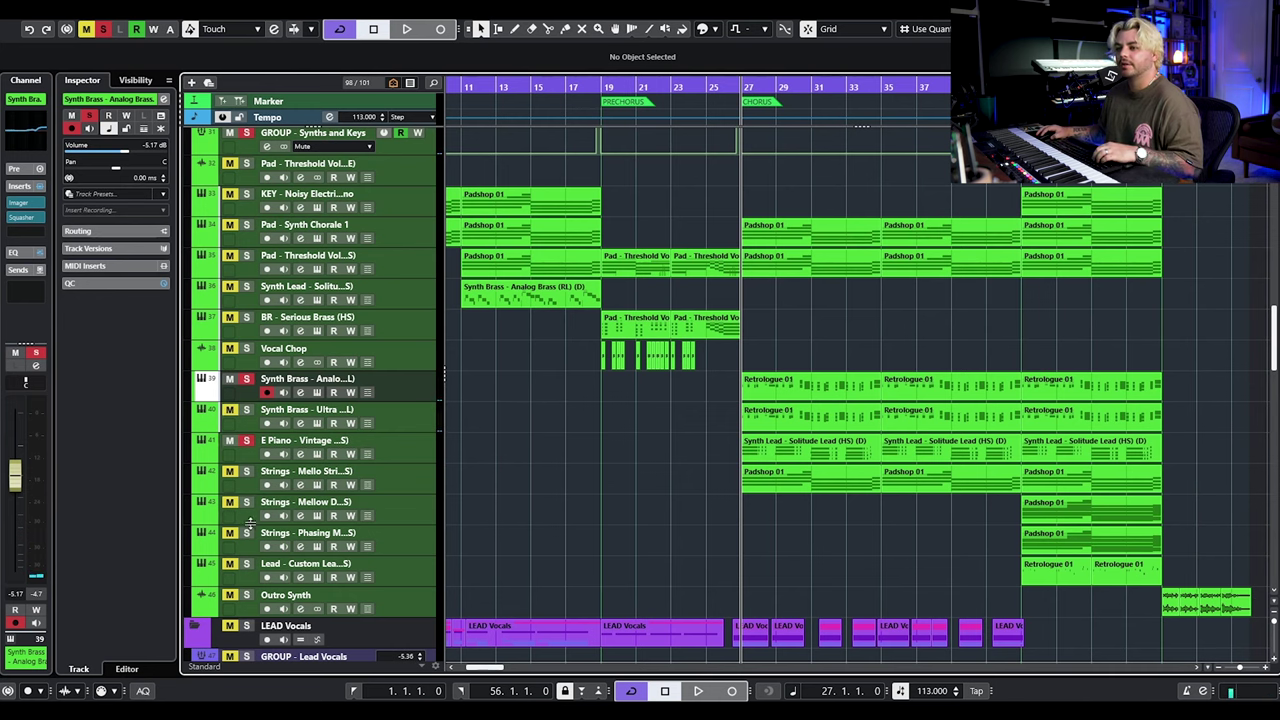
pyautogui.press('space')
pyautogui.click(246, 379)
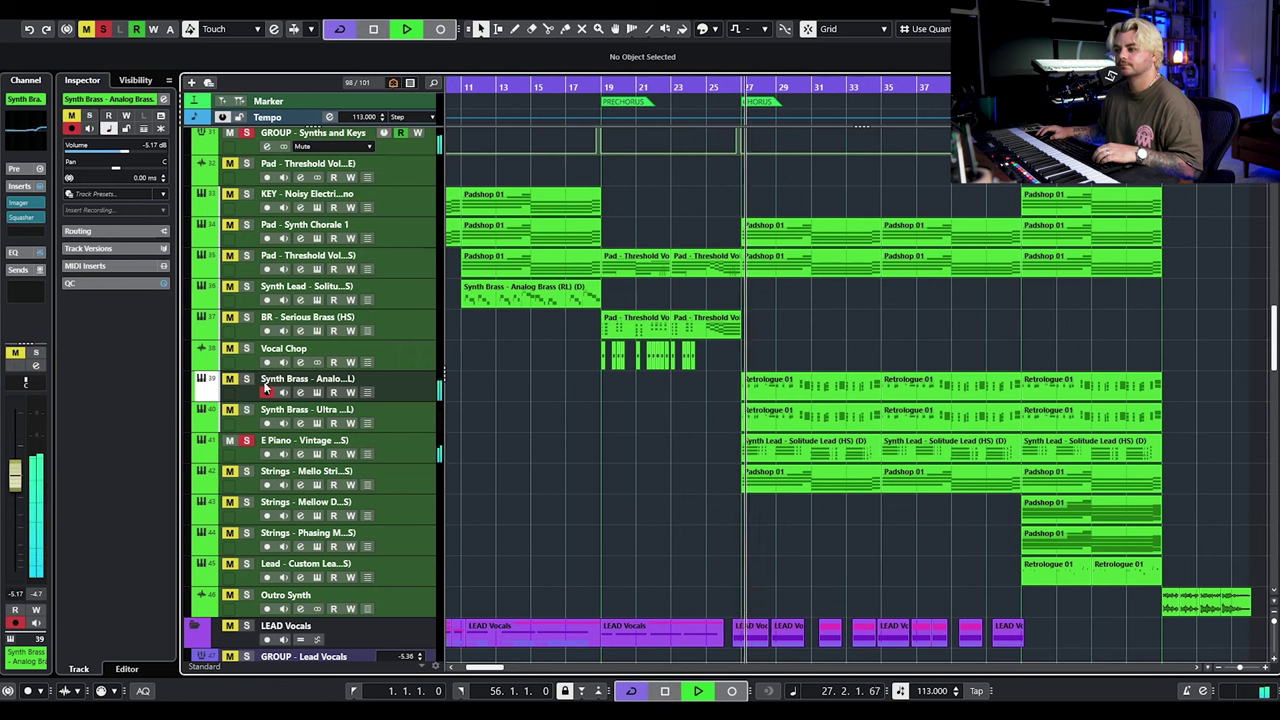
pyautogui.click(355, 440)
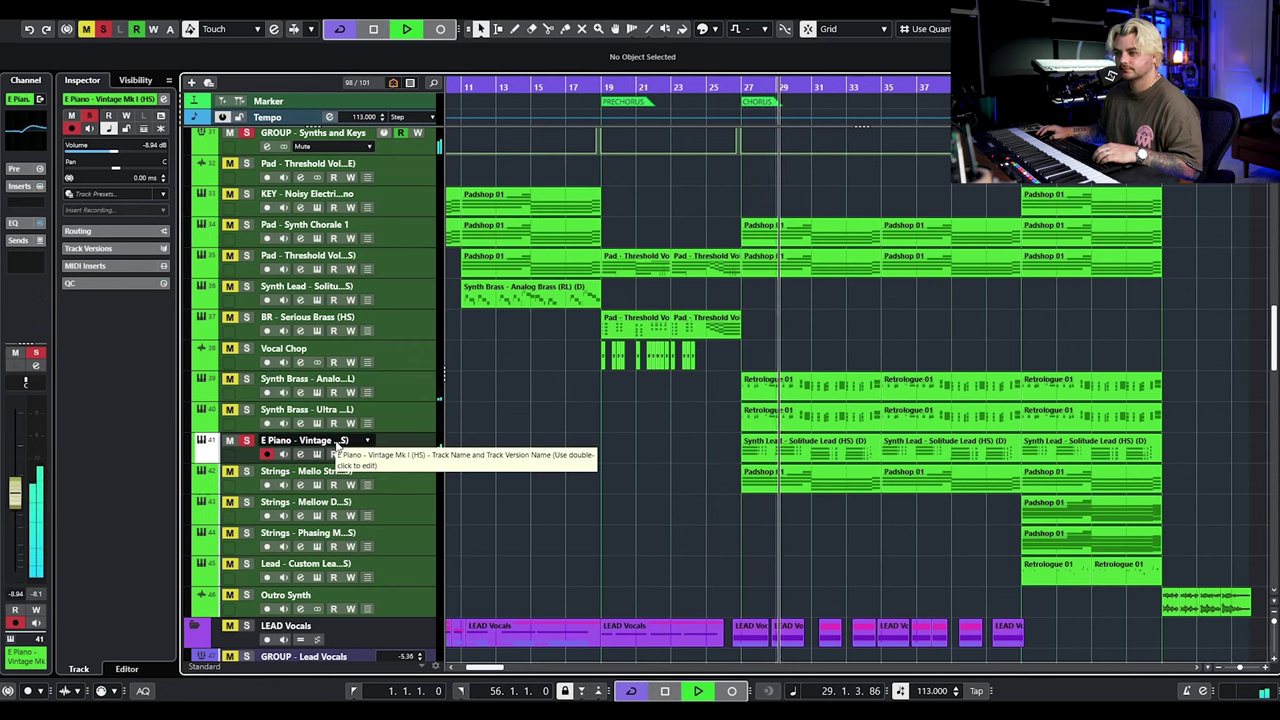
pyautogui.press('space')
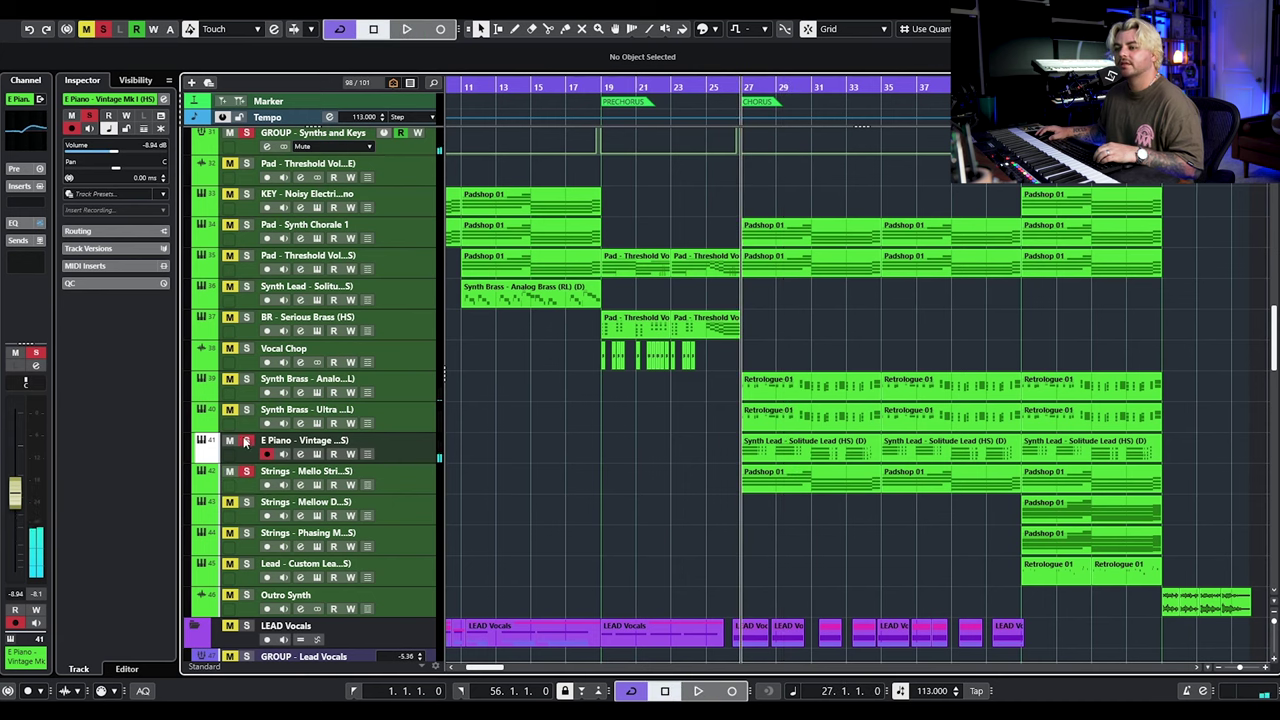
# Select the Strings - Mello Strings track and play it soloed from bar 27, stopping playback at the end.
pyautogui.click(411, 485)
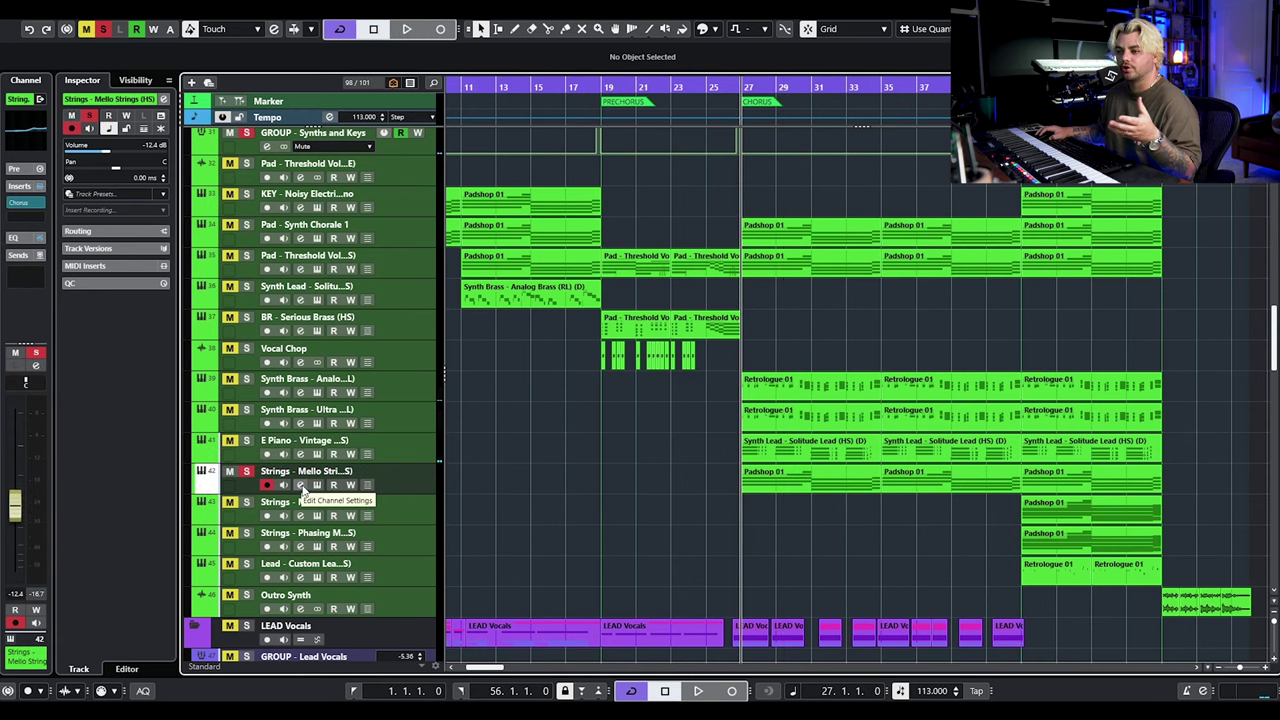
pyautogui.press('space')
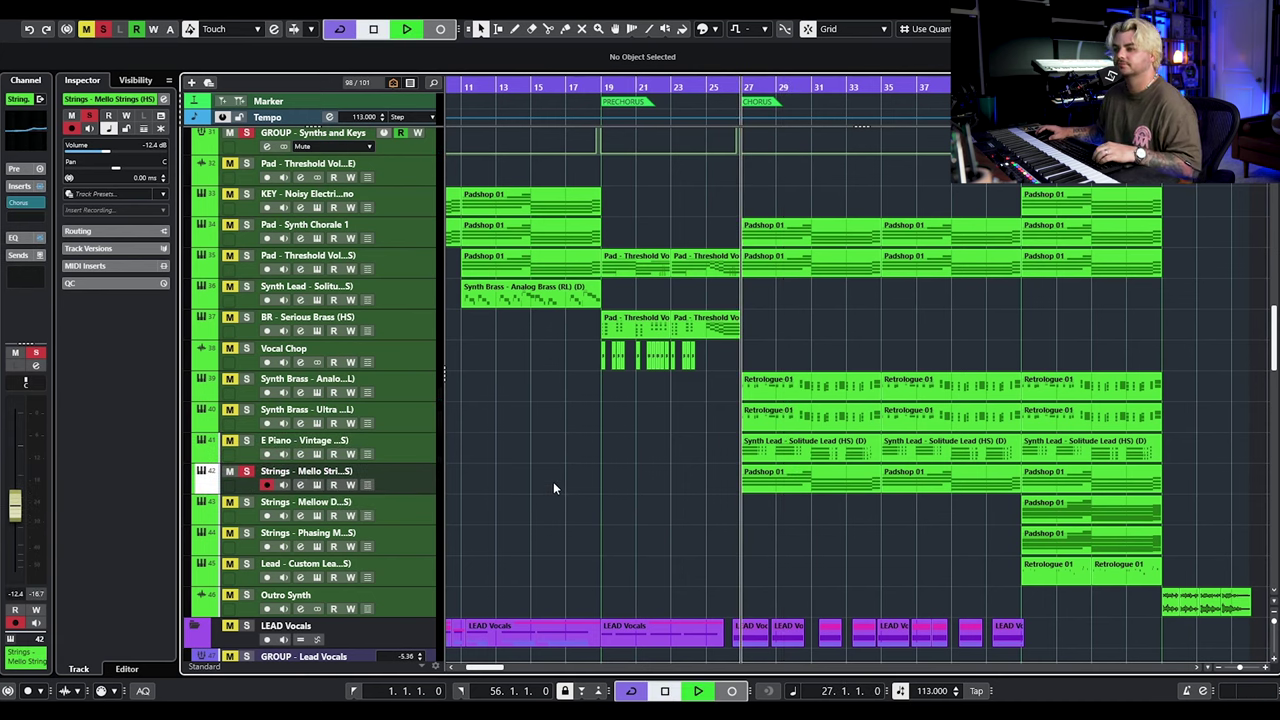
pyautogui.scroll(3, 553, 481)
pyautogui.scroll(-3, 515, 441)
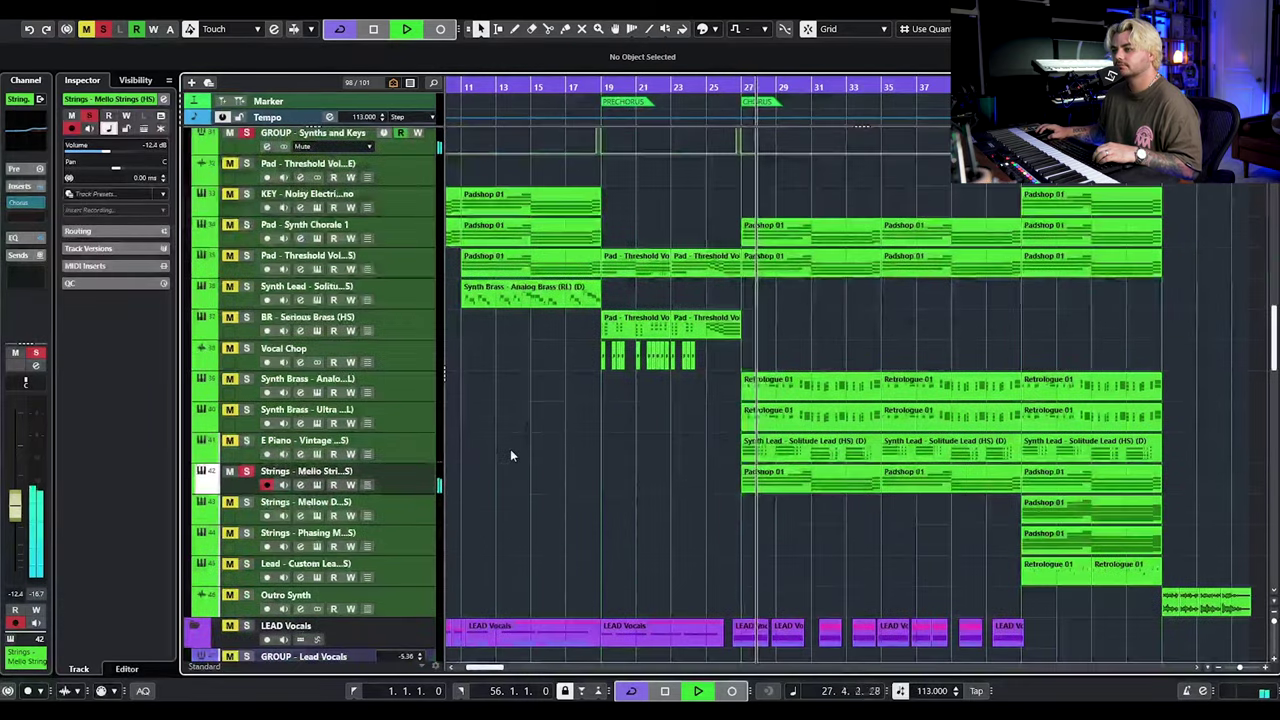
pyautogui.press('space')
# Solo the whole Synths folder and play the chorus from bar 27, looking over its tracks before stopping playback.
pyautogui.scroll(3, 506, 428)
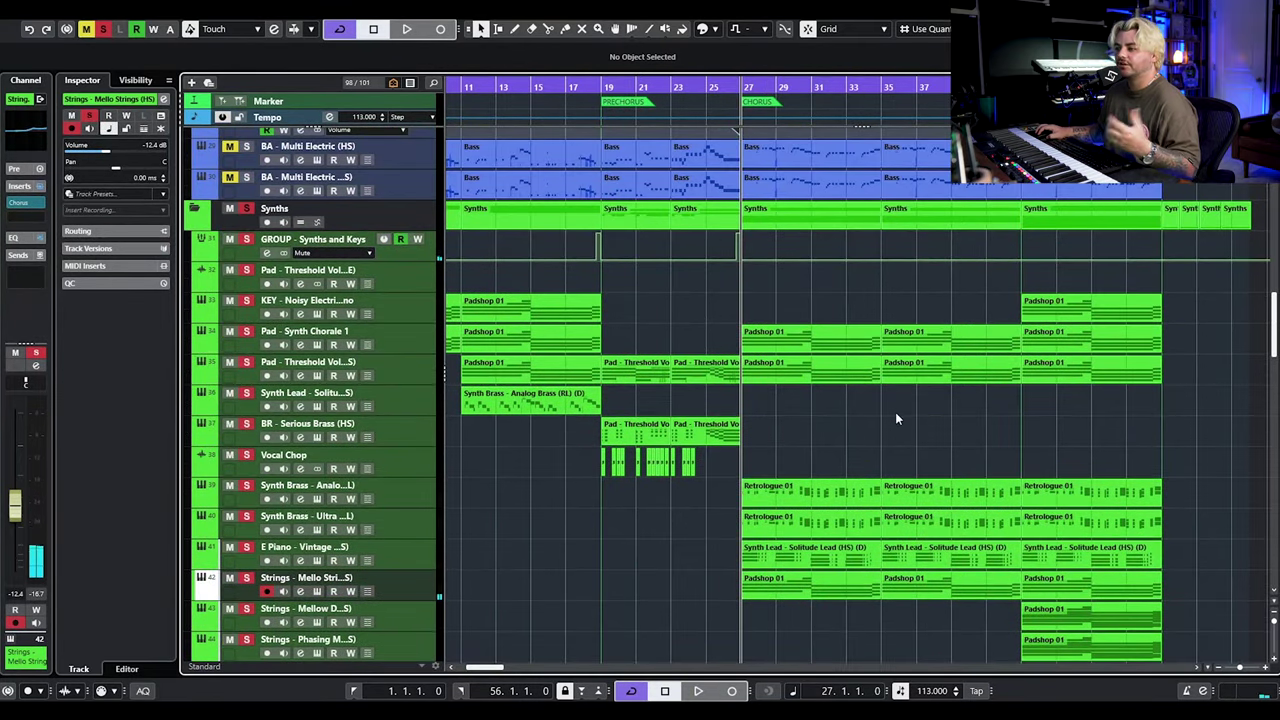
pyautogui.press('space')
pyautogui.scroll(-6, 860, 428)
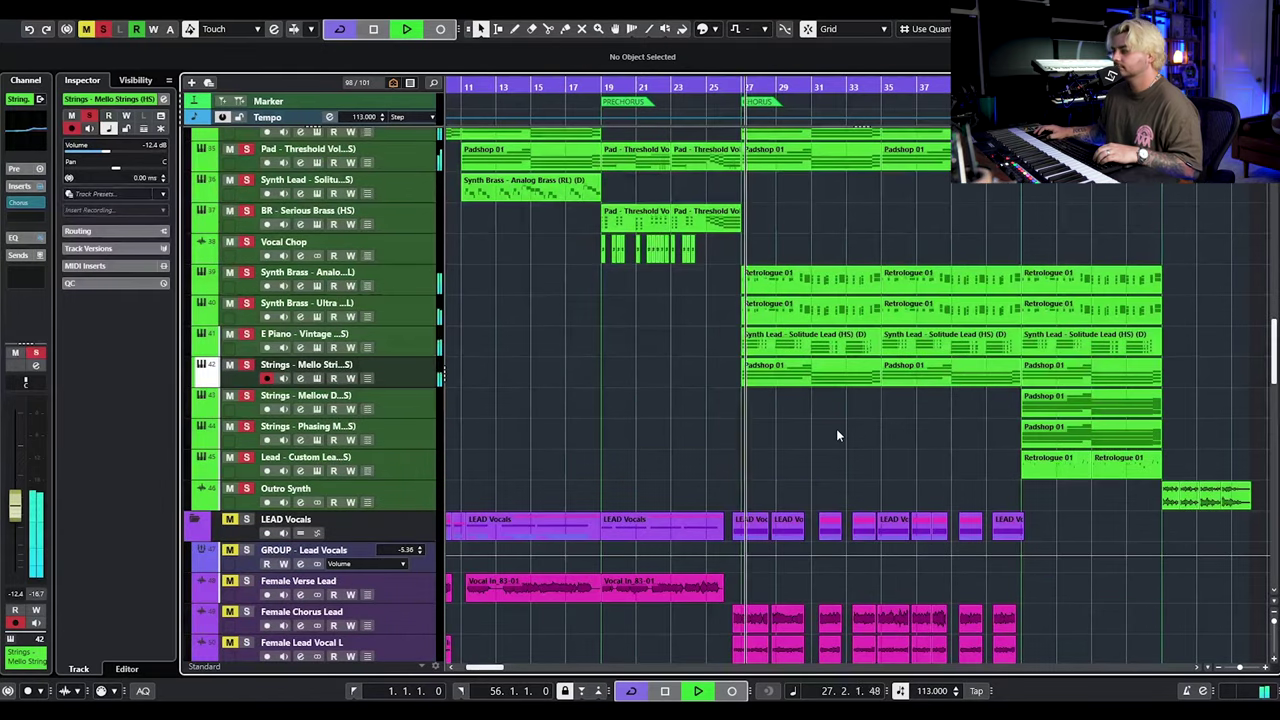
pyautogui.scroll(3, 833, 428)
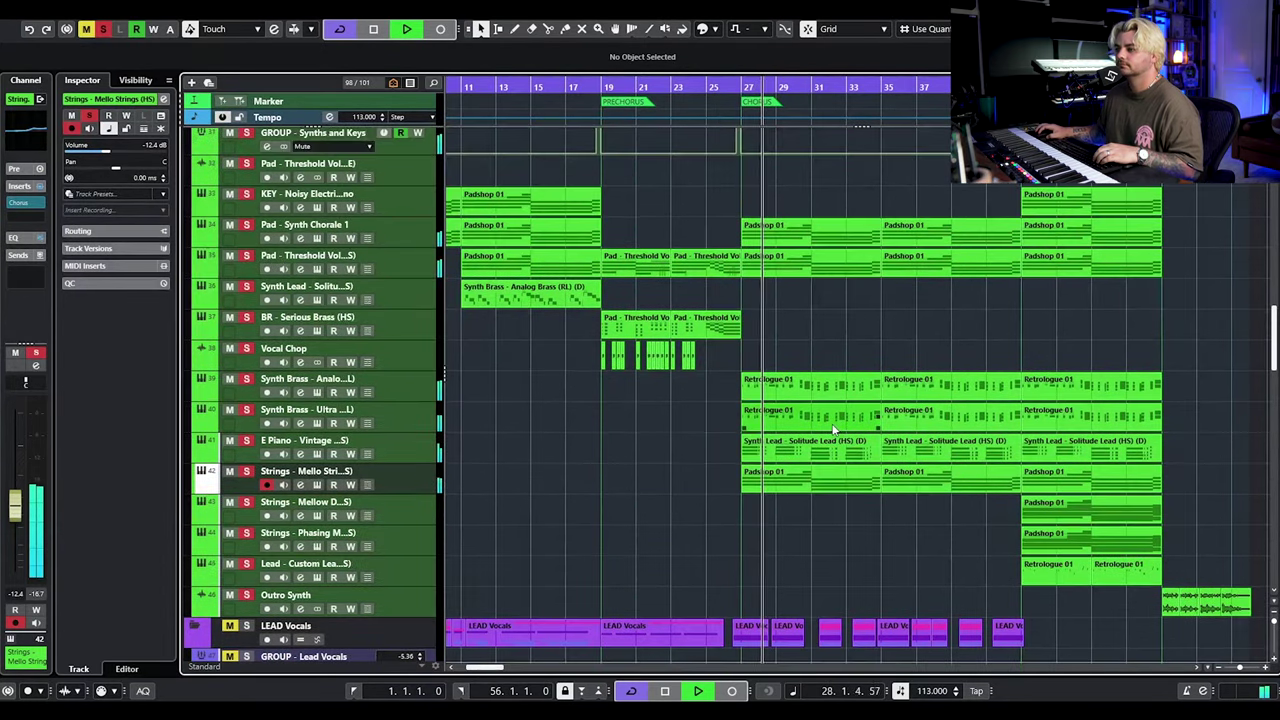
pyautogui.scroll(6, 833, 428)
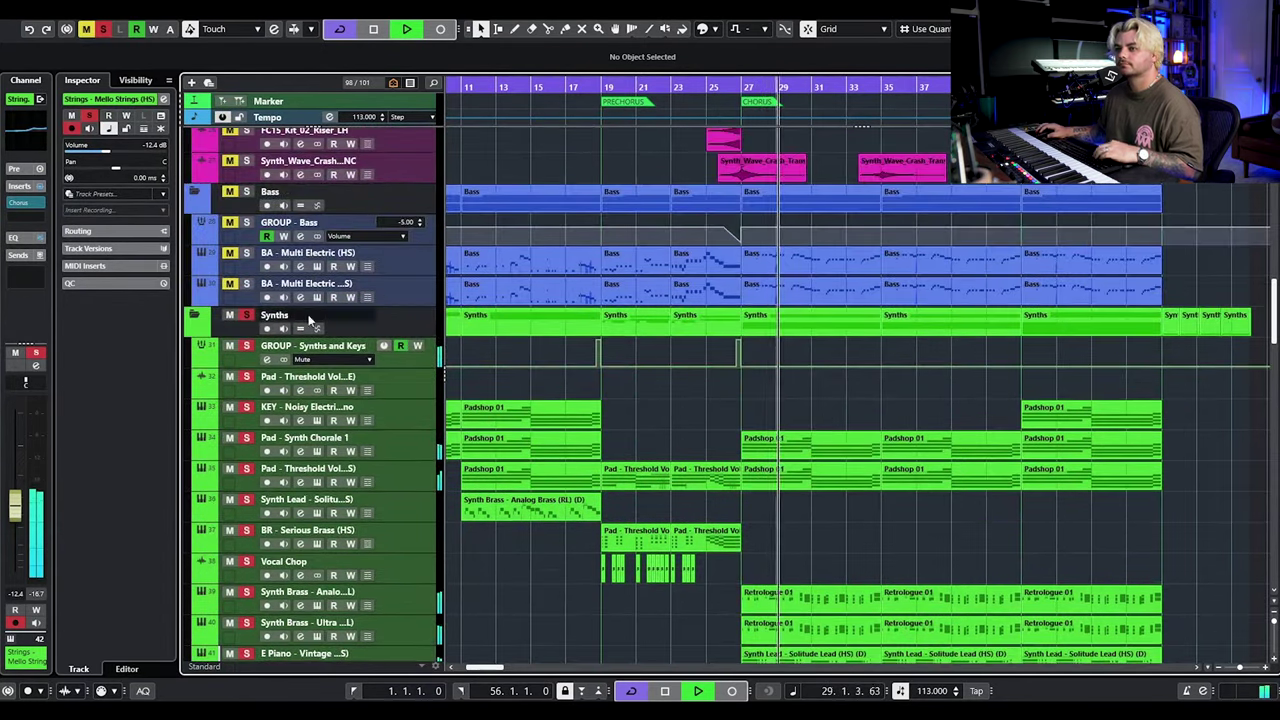
pyautogui.press('space')
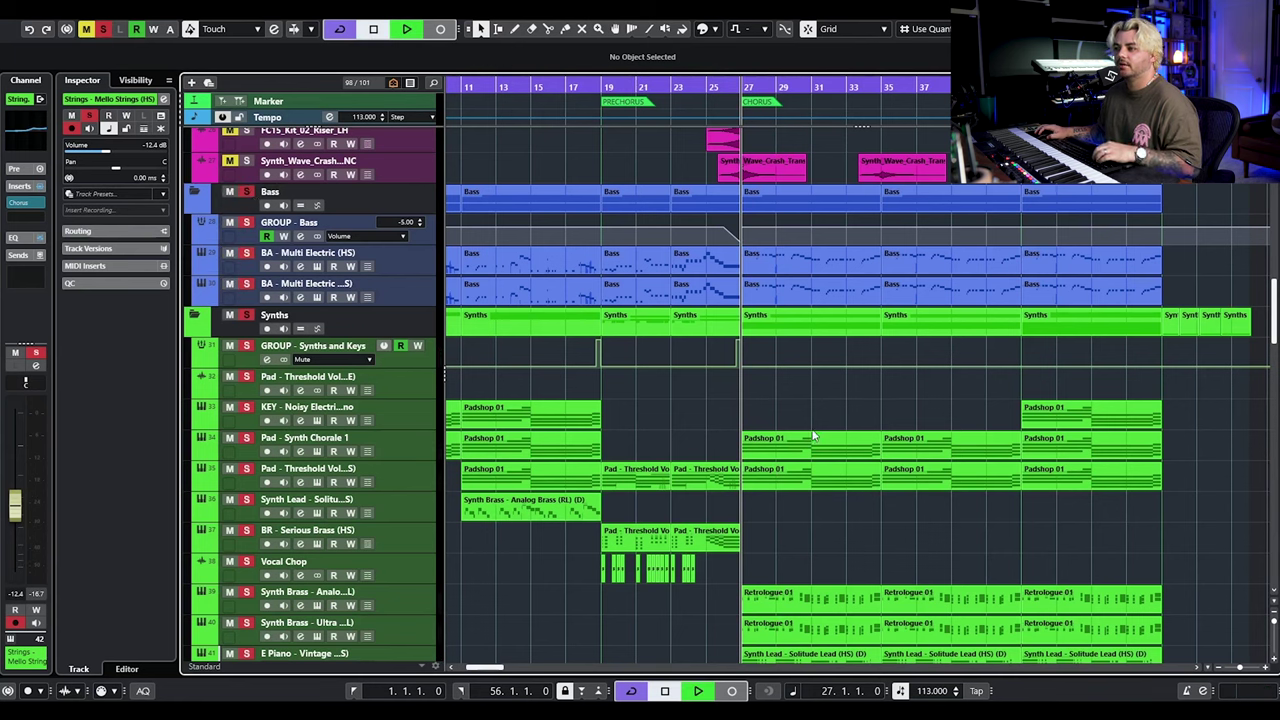
# Play the chorus from bar 27 with the Bass and Synths folders soloed, stop playback and select the first BA - Multi Electric track.
pyautogui.press('space')
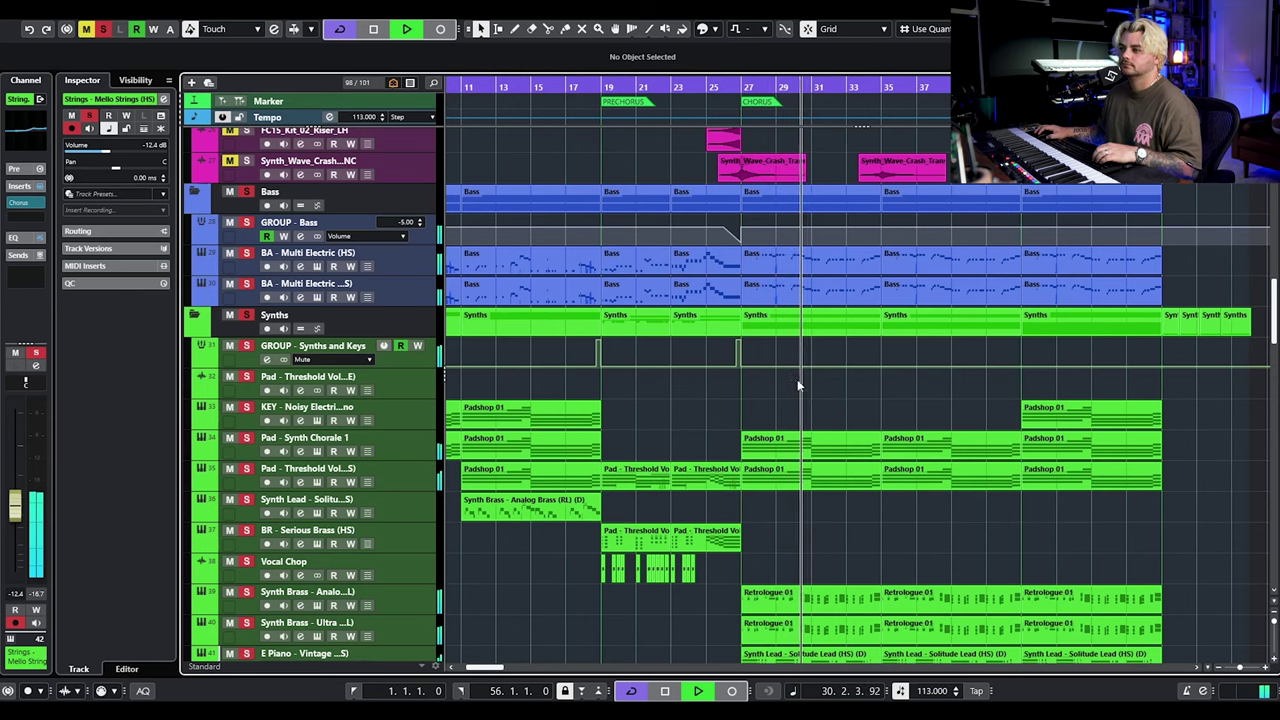
pyautogui.press('space')
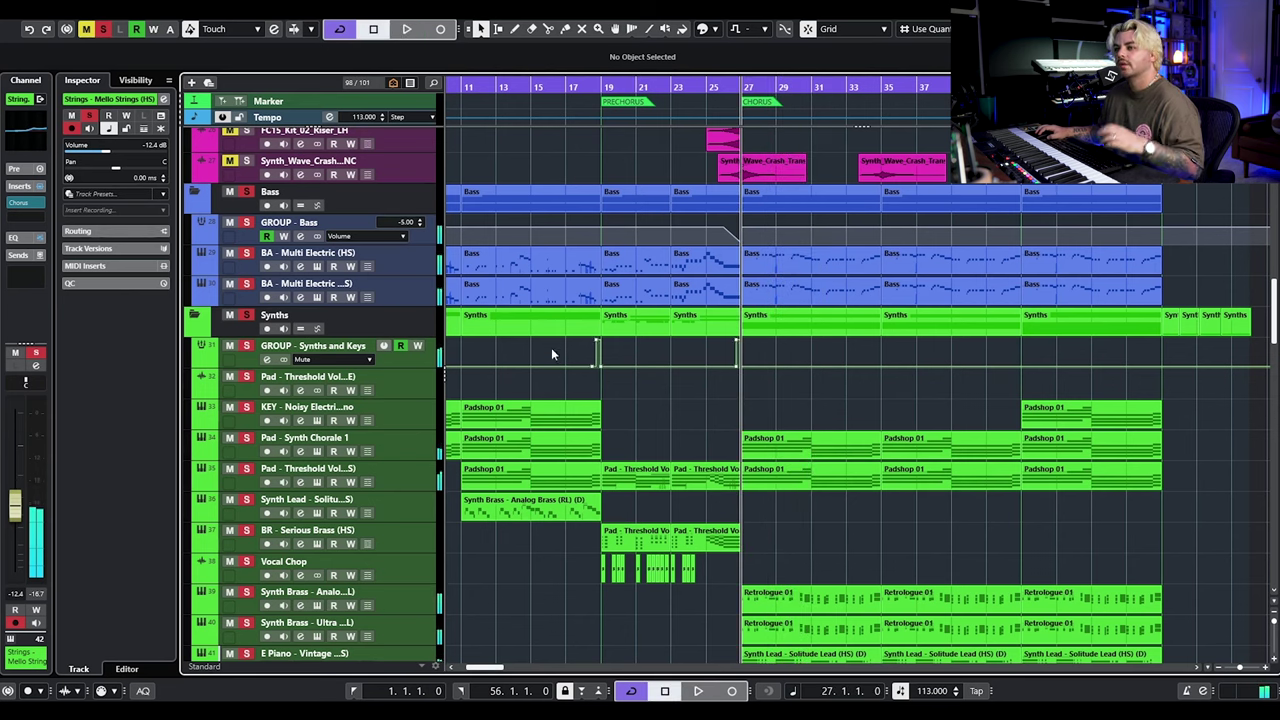
pyautogui.click(397, 268)
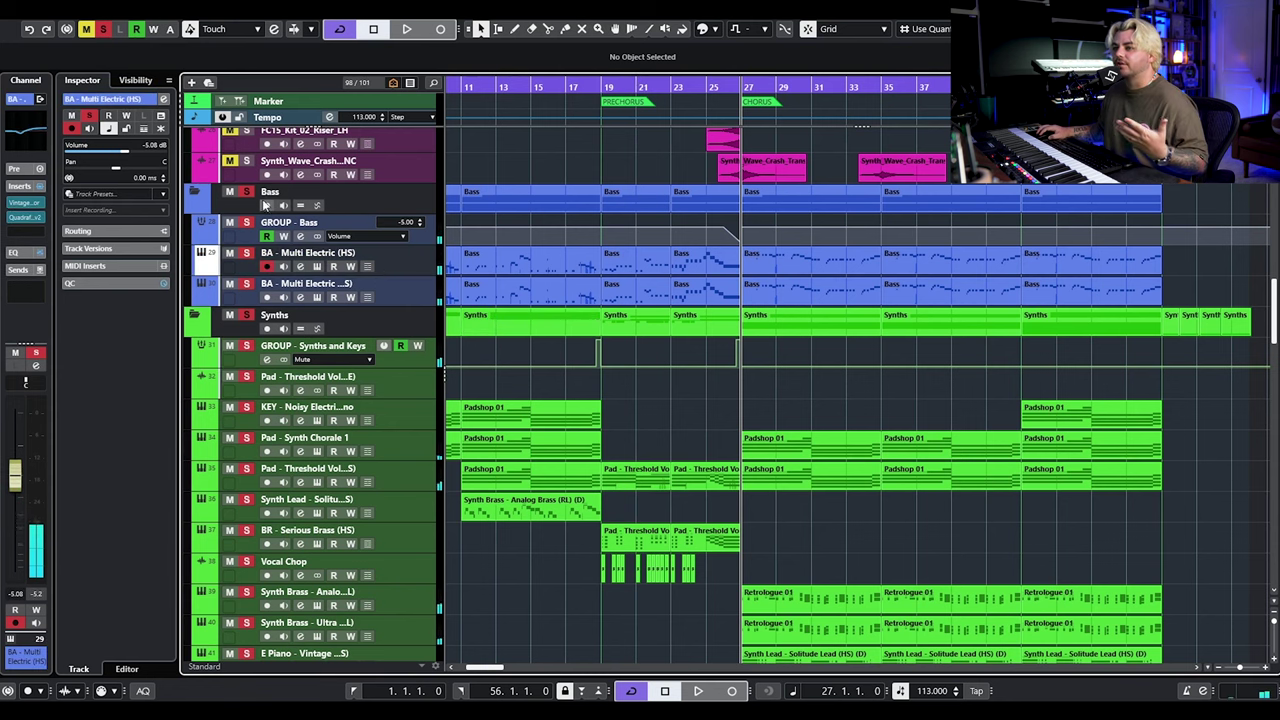
# Replace the current solos with the Main Drums and Aux Drums folders.
pyautogui.scroll(10, 749, 329)
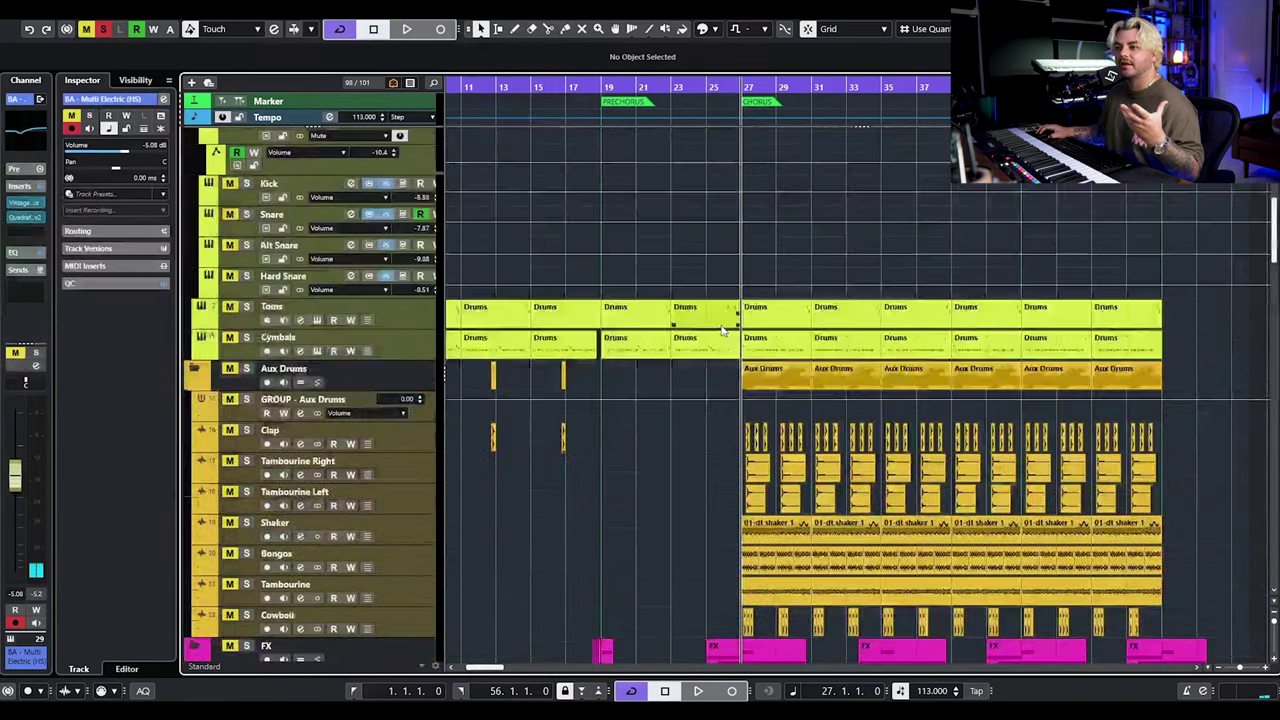
pyautogui.scroll(3, 722, 330)
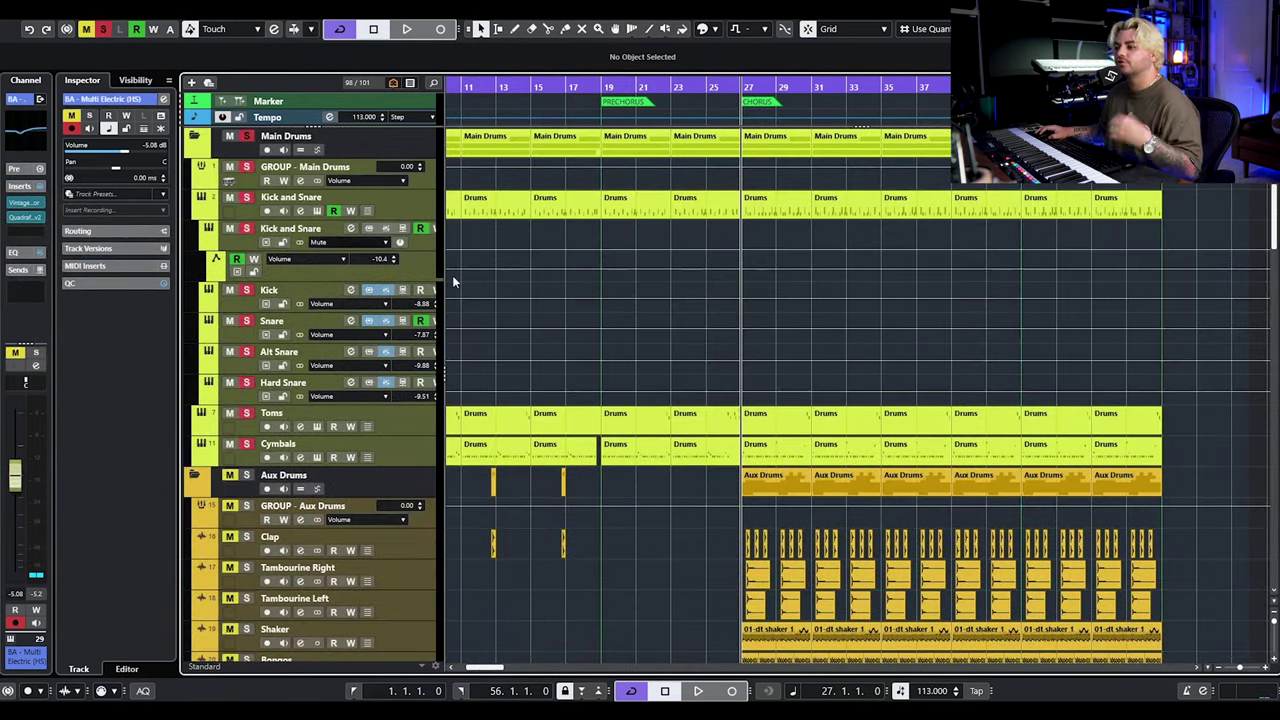
pyautogui.scroll(-6, 649, 337)
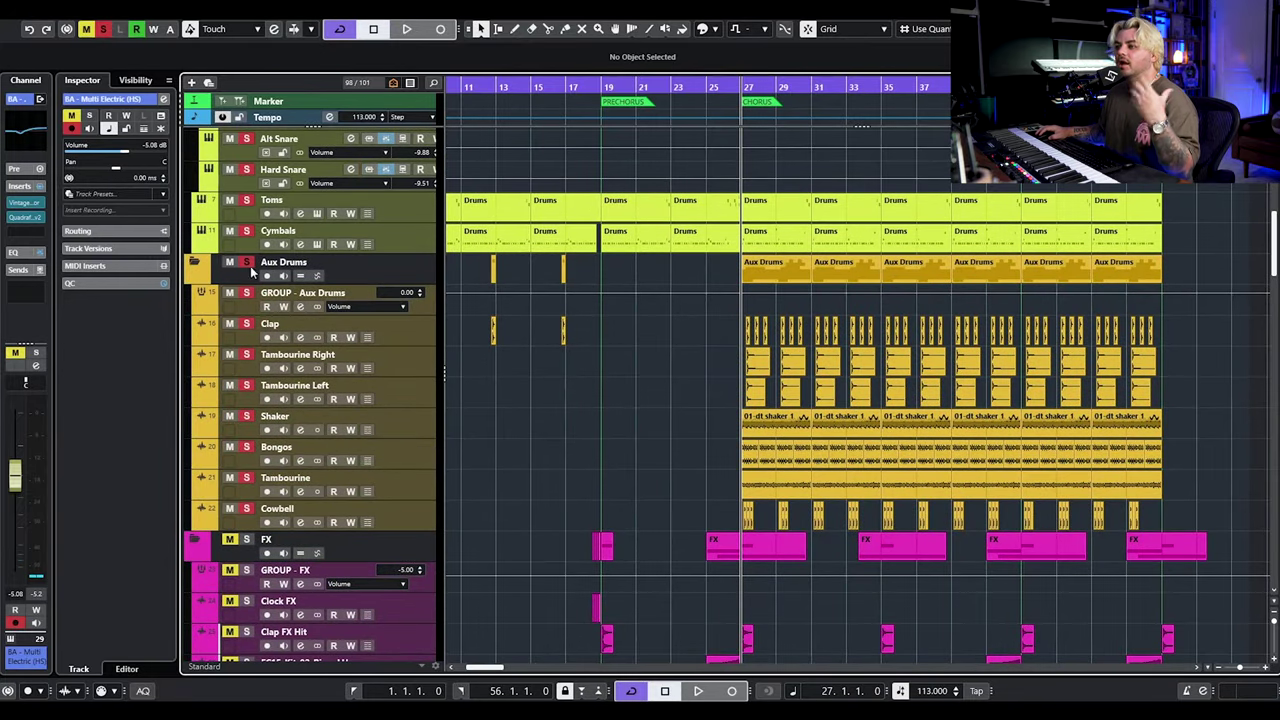
pyautogui.scroll(2, 583, 386)
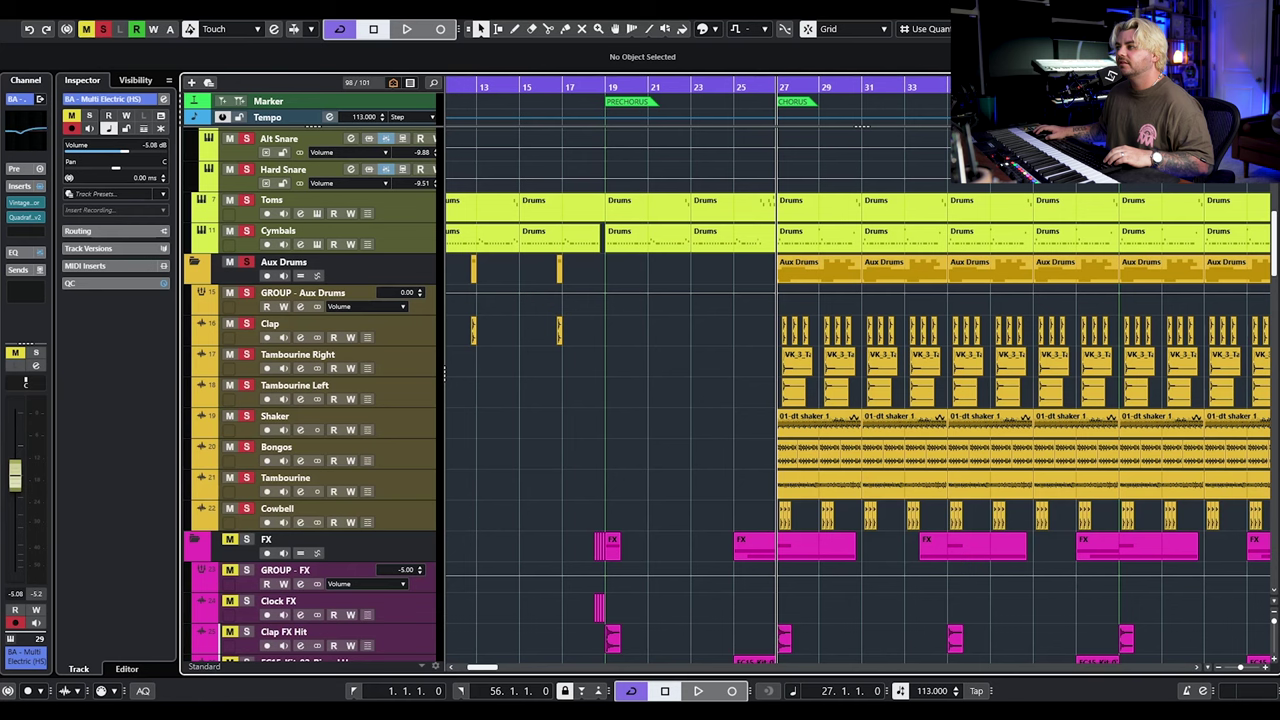
pyautogui.hotkey('ctrl', 'alt', 'r')
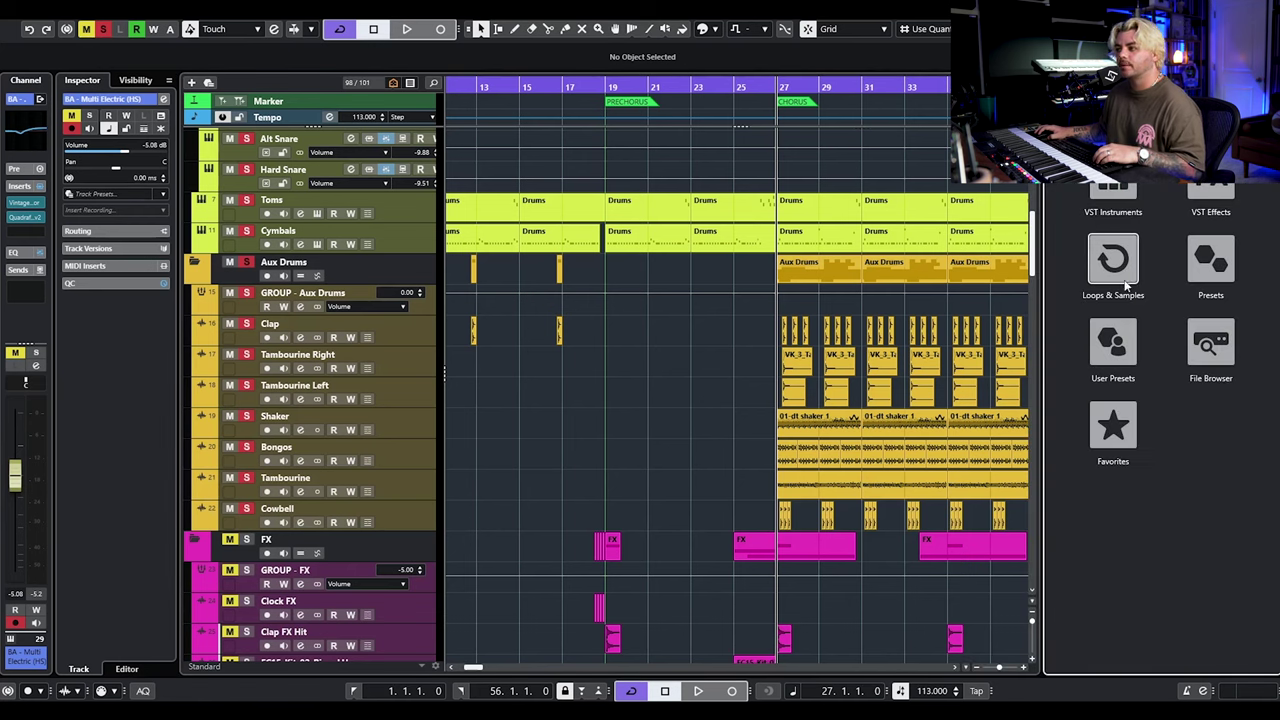
pyautogui.hotkey('ctrl', 'alt', 'e')
pyautogui.hotkey('ctrl', 'alt', 'e')
pyautogui.hotkey('ctrl', 'alt', 'r')
# Play the chorus from bar 27 with the drum folders soloed, select the GROUP - Main Drums track and stop playback.
pyautogui.press('space')
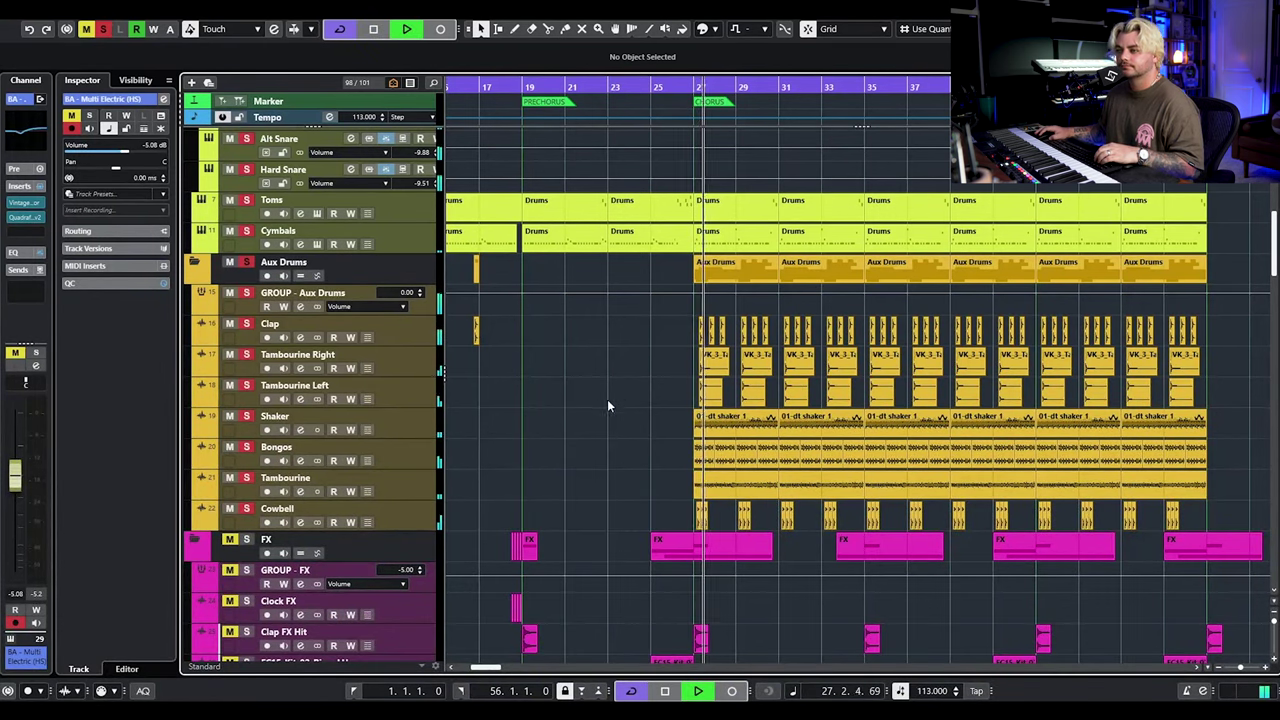
pyautogui.scroll(5, 620, 390)
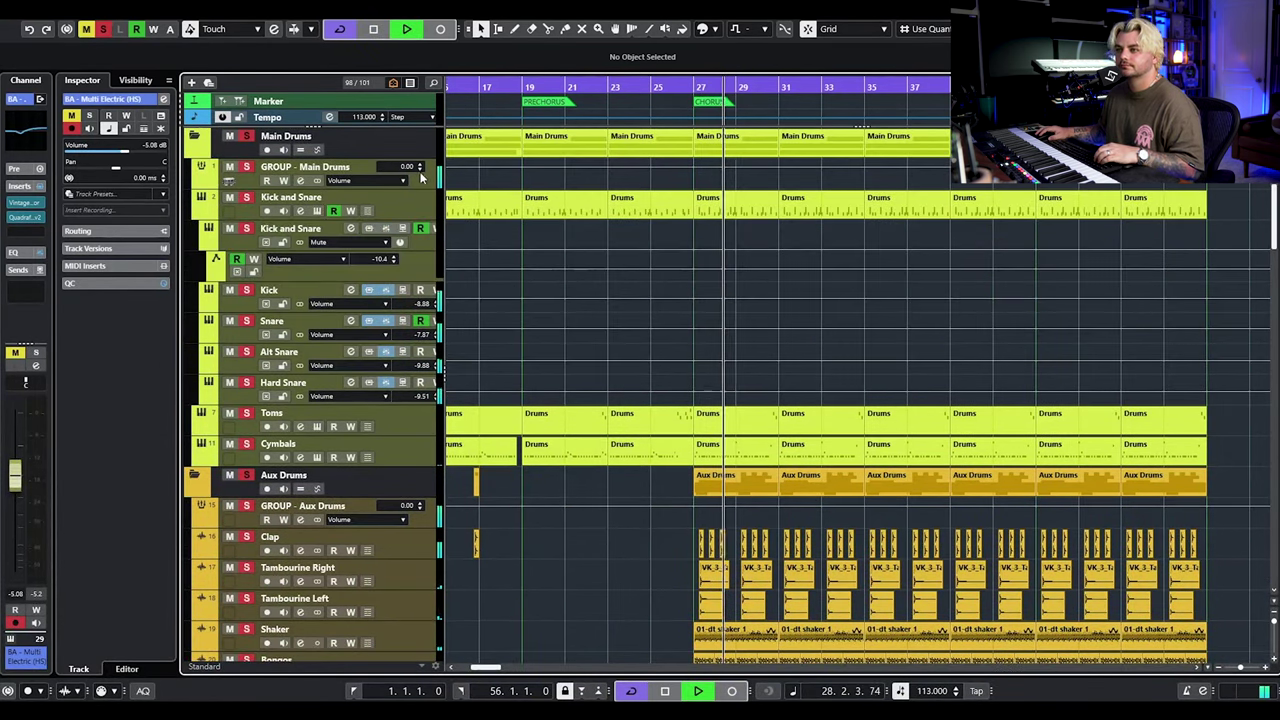
pyautogui.click(421, 178)
pyautogui.scroll(-7, 356, 173)
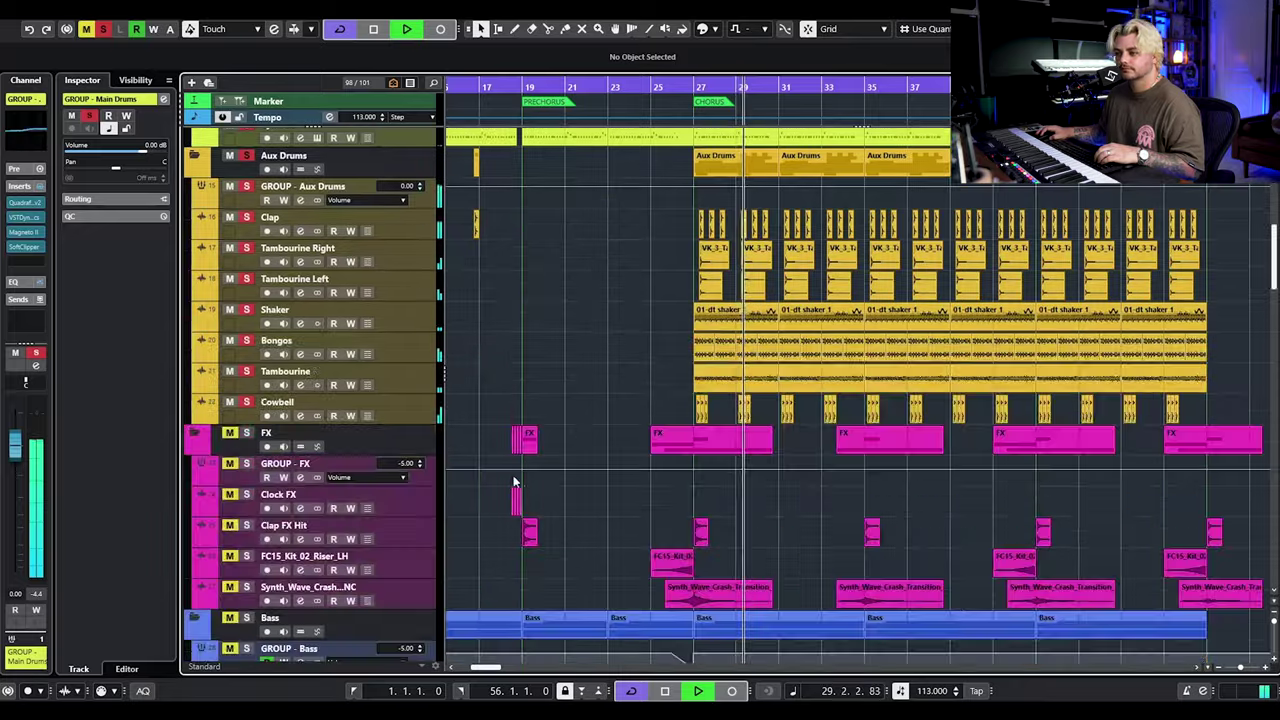
pyautogui.scroll(-7, 596, 376)
pyautogui.press('space')
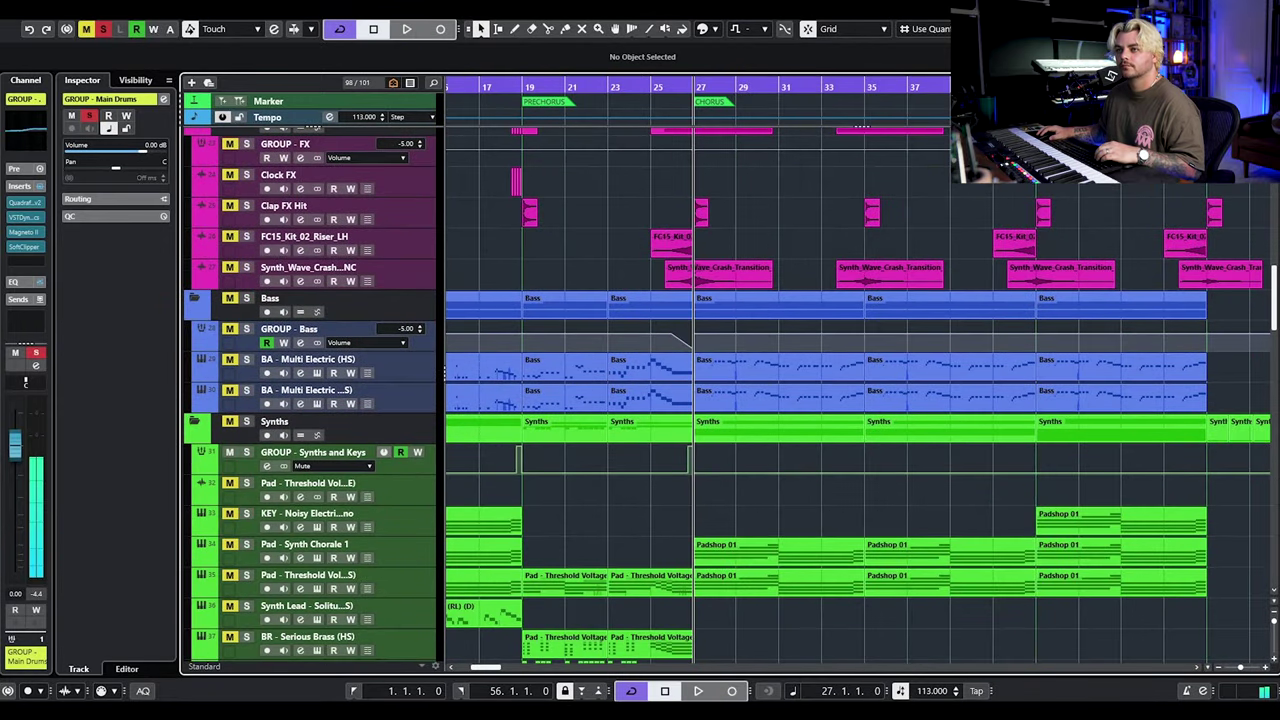
# Clear the drum solos and examine the inserts and equalizer in the GROUP - Main Drums channel settings, closing them at the end.
pyautogui.scroll(10, 659, 227)
pyautogui.scroll(-4, 659, 233)
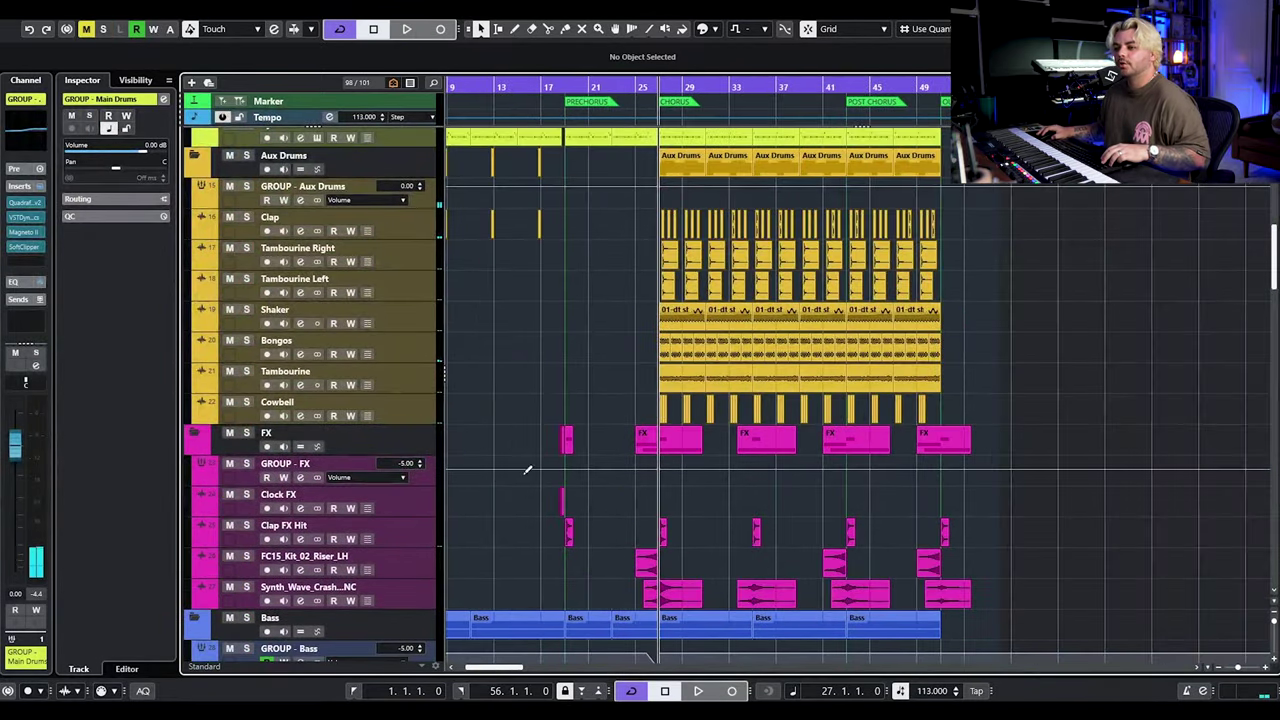
pyautogui.hscroll(-2, 467, 490)
pyautogui.scroll(-5, 467, 490)
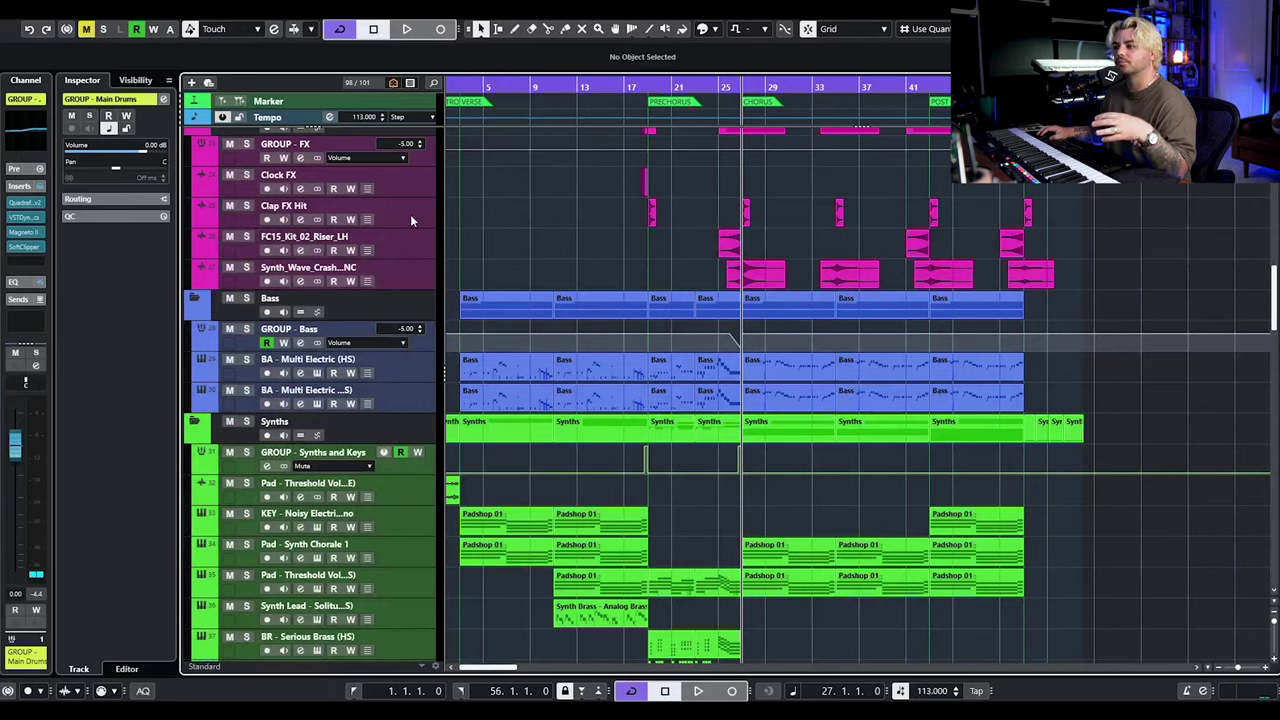
pyautogui.scroll(8, 424, 213)
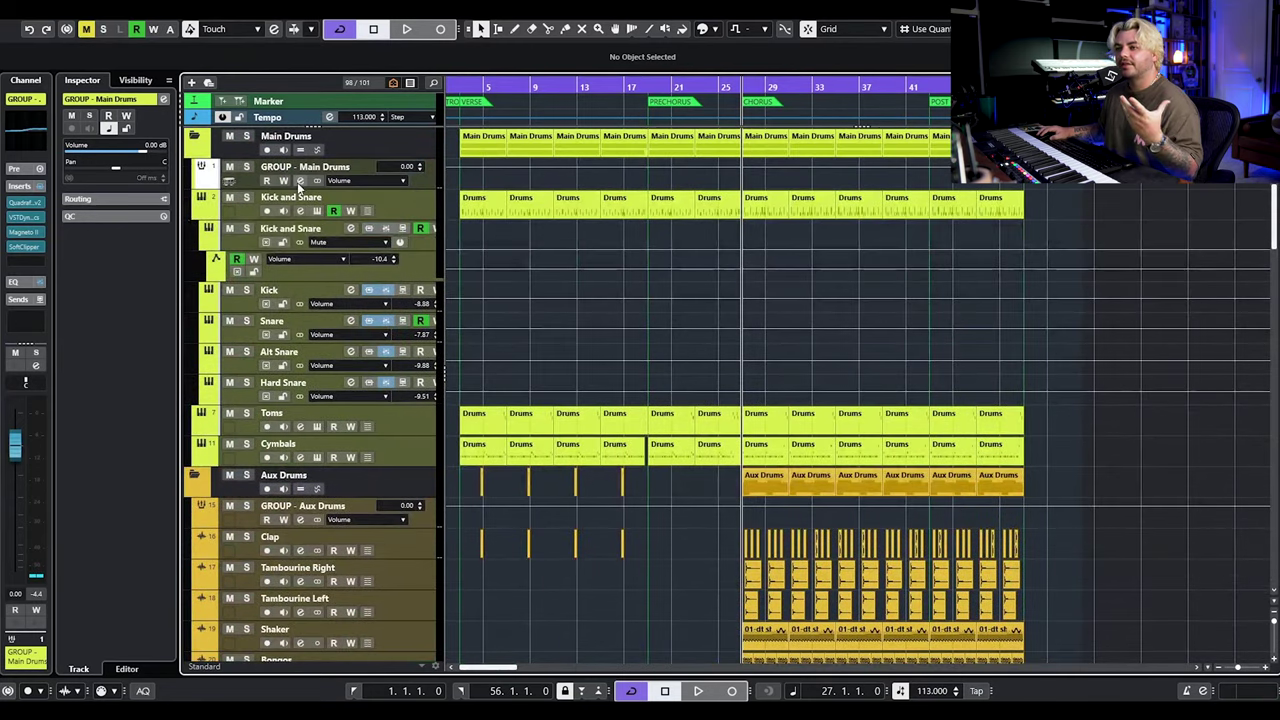
pyautogui.click(300, 180)
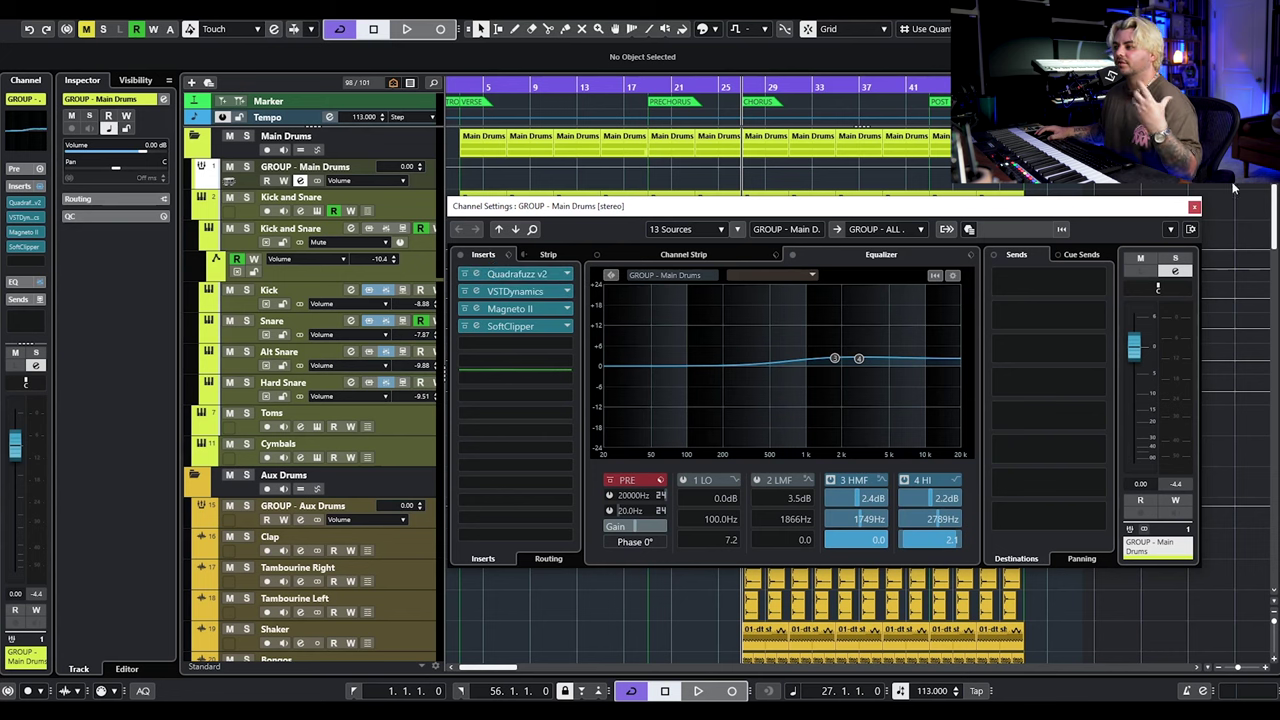
pyautogui.click(1194, 210)
# Select the GROUP - Bass track and inspect the inserts and equalizer in the GROUP - Synths and Keys channel settings.
pyautogui.scroll(-10, 425, 455)
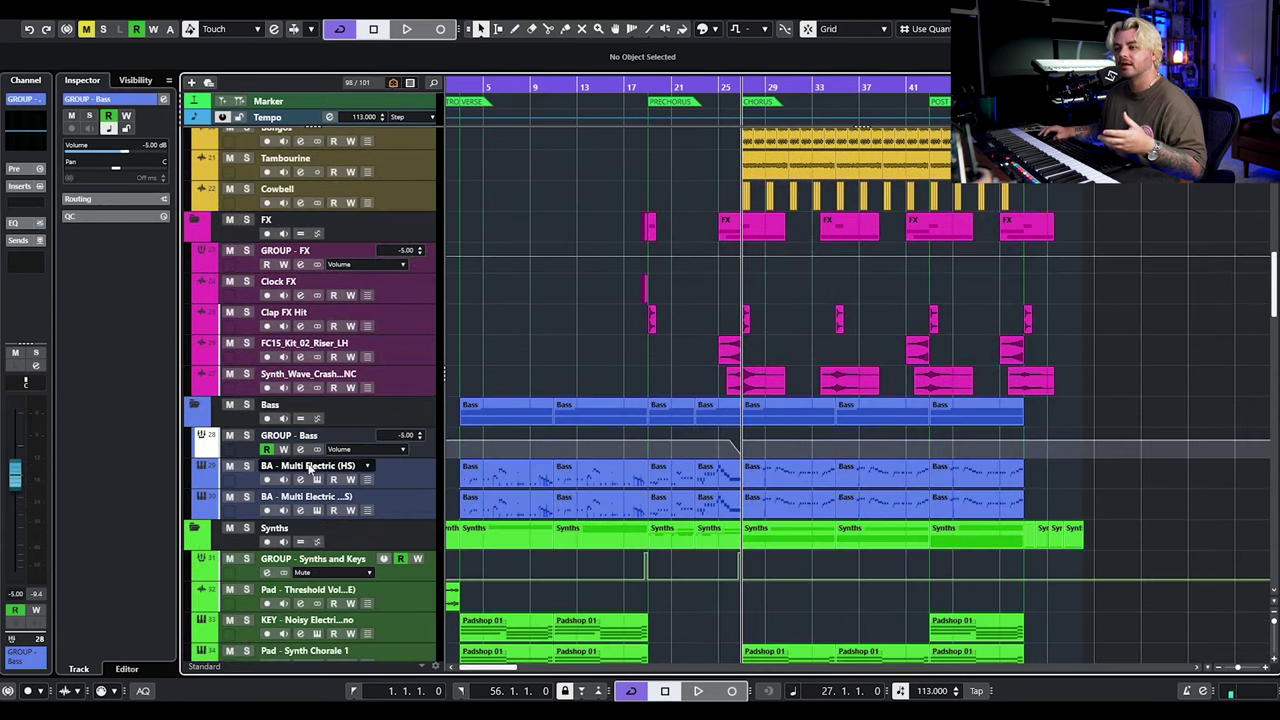
pyautogui.scroll(-4, 400, 420)
pyautogui.click(367, 352)
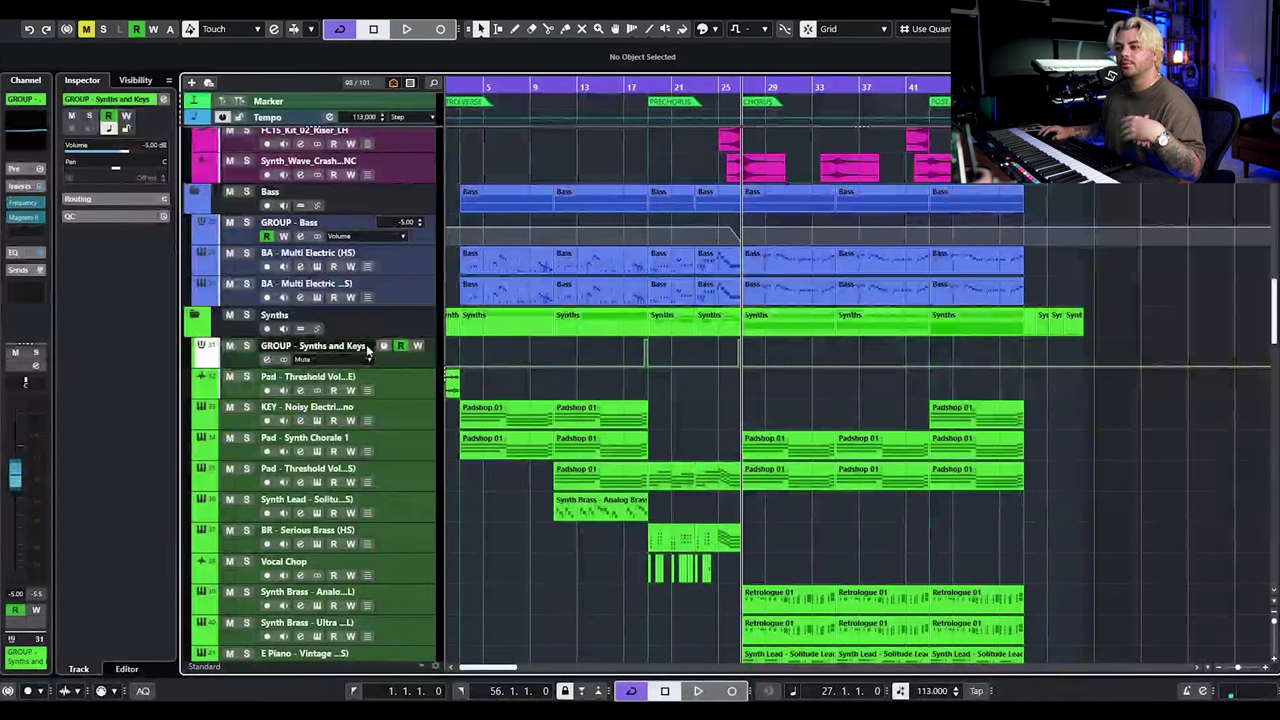
pyautogui.click(266, 359)
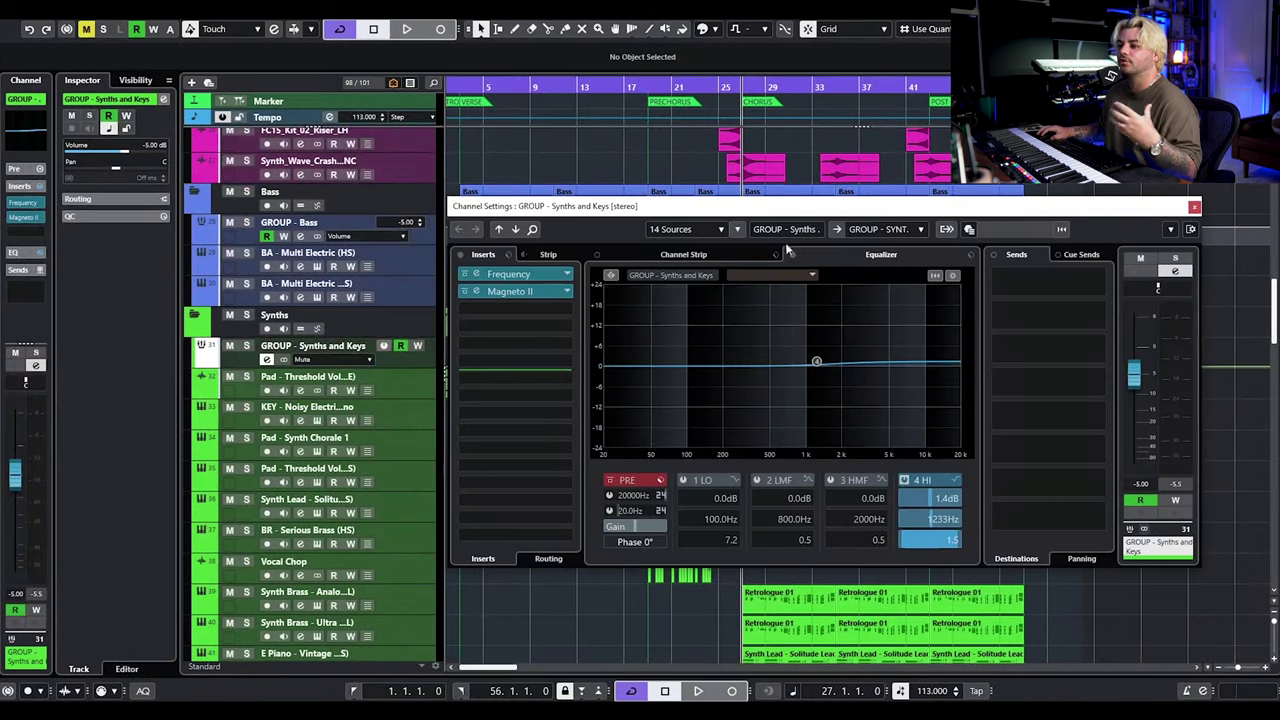
pyautogui.click(1194, 207)
# Place the playhead at bar 51, solo the Outro Synth track and play the outro, stopping playback at the end.
pyautogui.scroll(-10, 949, 272)
pyautogui.scroll(5, 955, 265)
pyautogui.scroll(5, 1062, 257)
pyautogui.hscroll(4, 1074, 313)
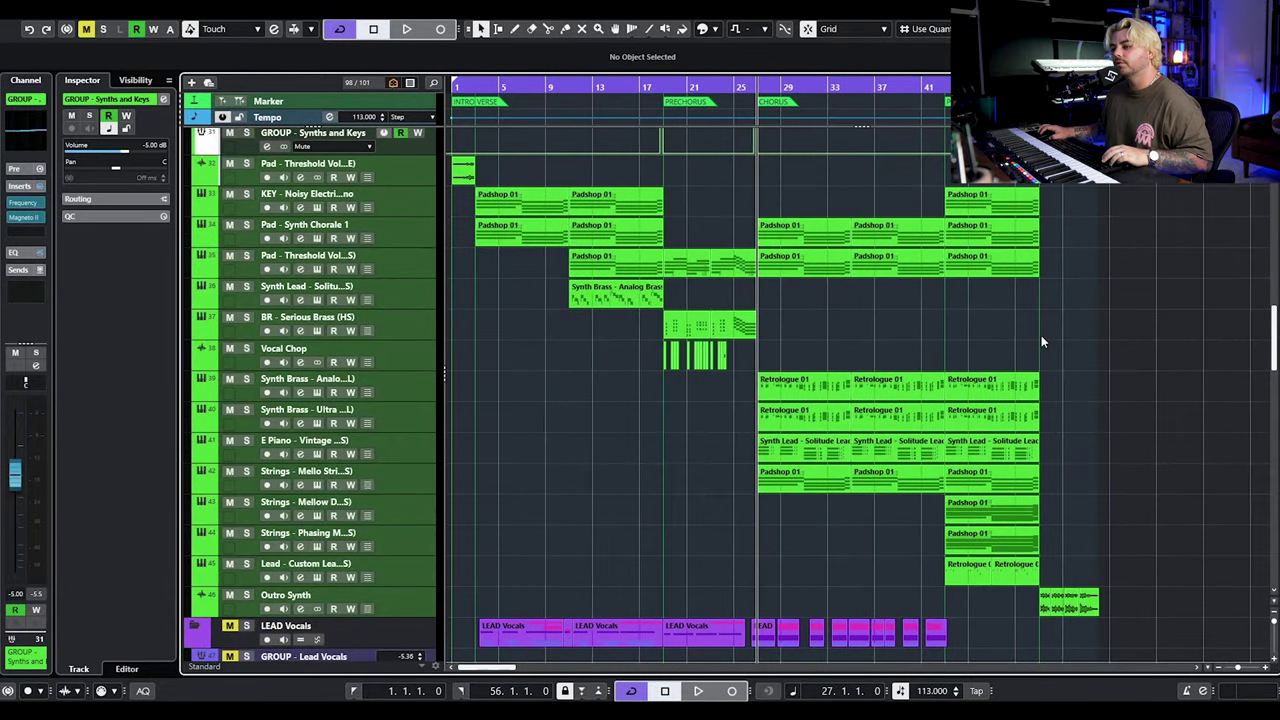
pyautogui.scroll(4, 878, 300)
pyautogui.click(872, 88)
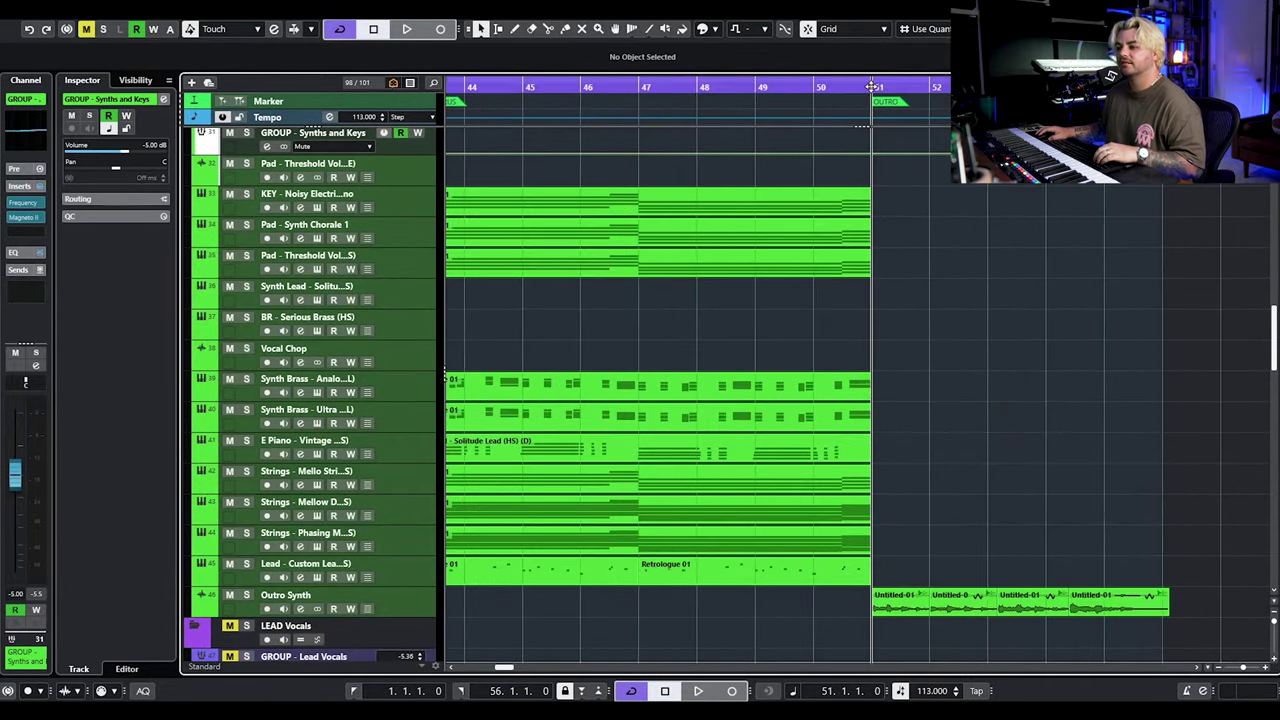
pyautogui.click(257, 578)
pyautogui.click(246, 595)
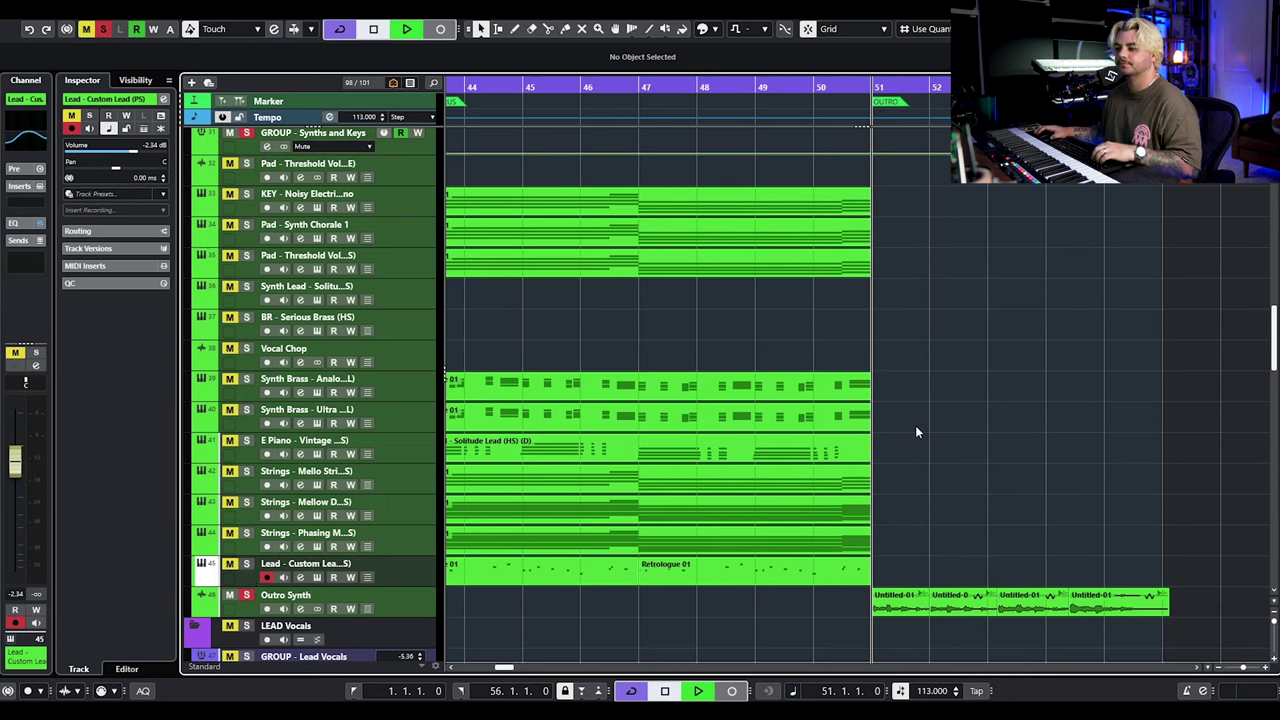
pyautogui.scroll(-3, 915, 425)
pyautogui.press('space')
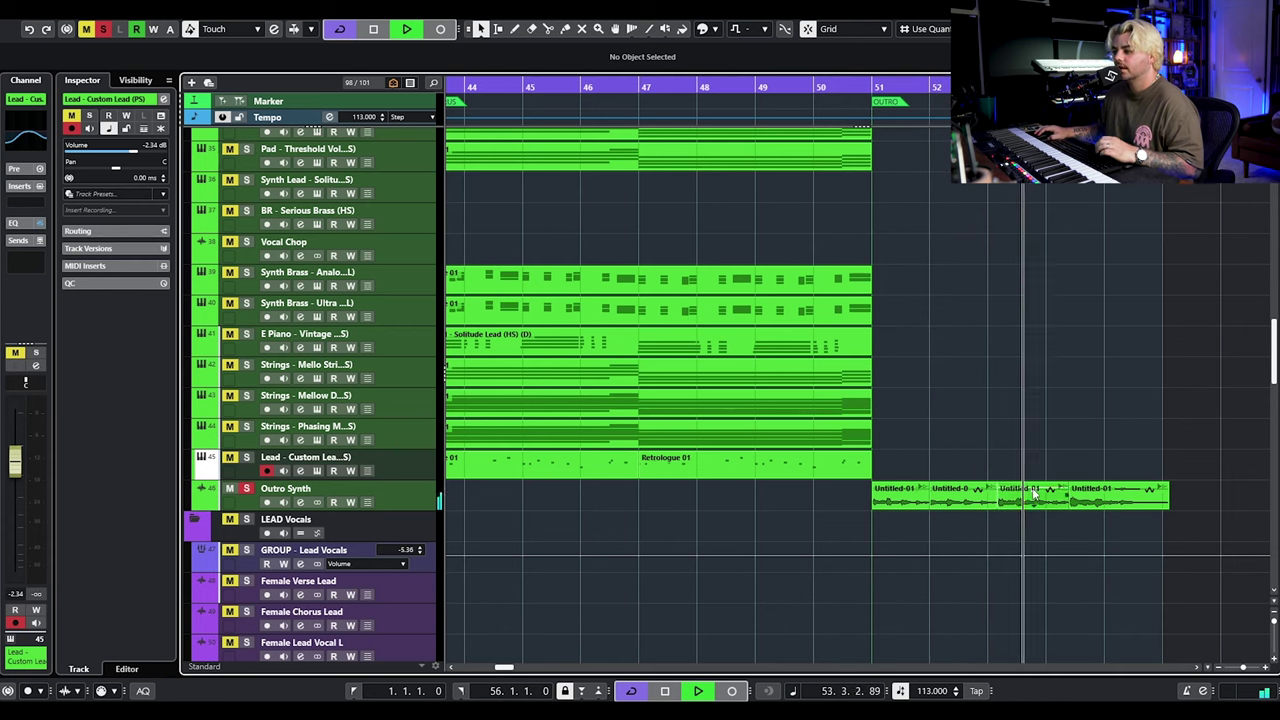
pyautogui.press('space')
# Try time-stretching the end of the last Outro Synth event, and undo the stretch.
pyautogui.press('3')
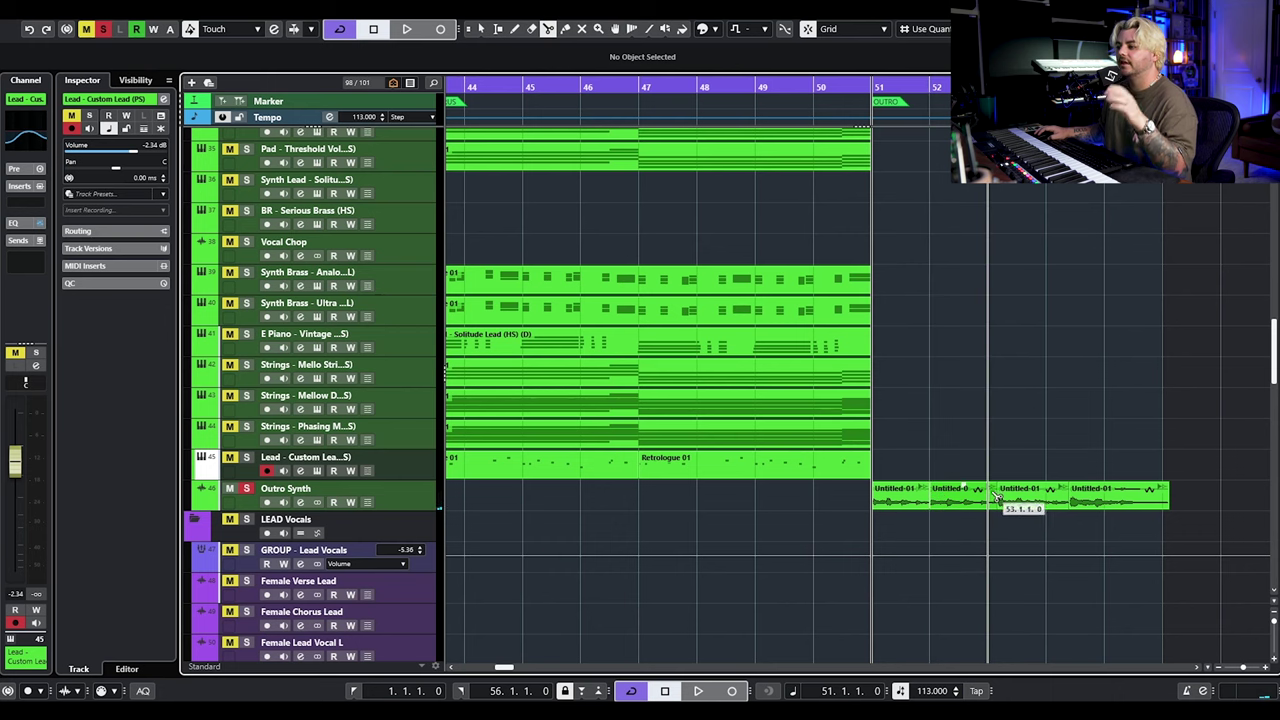
pyautogui.press('1')
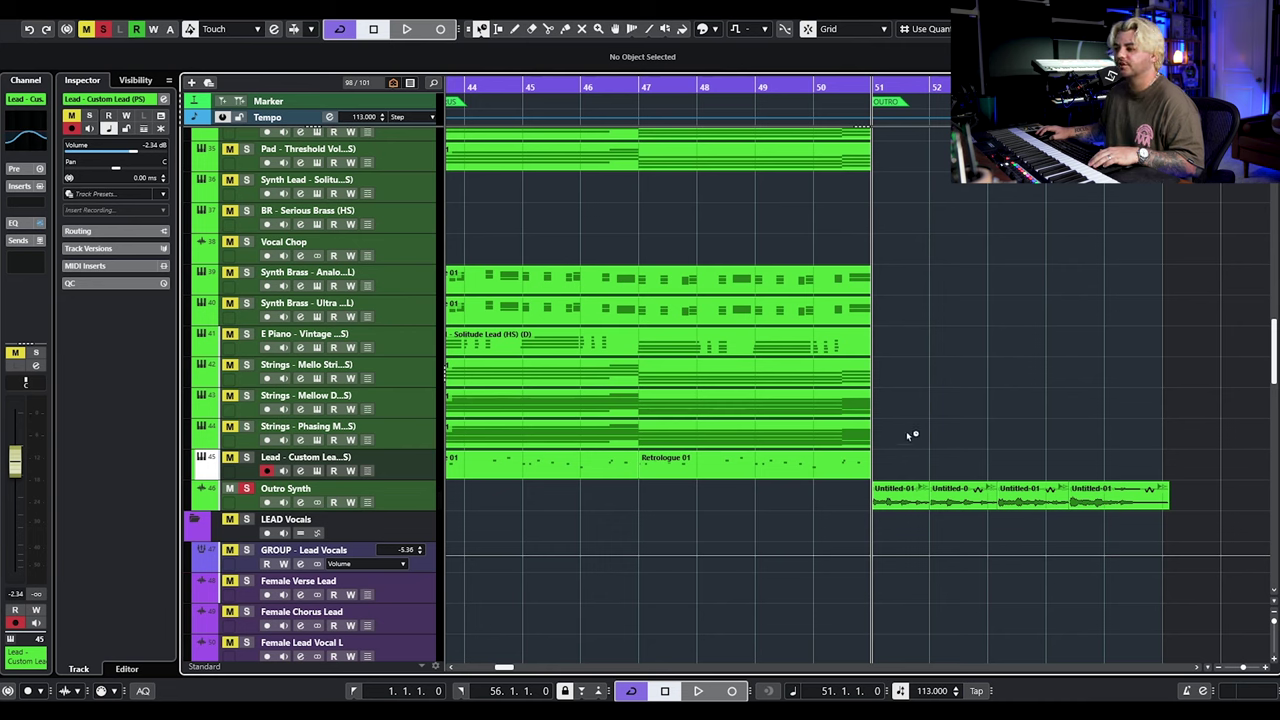
pyautogui.press('1')
pyautogui.moveTo(1172, 512); pyautogui.dragTo(1204, 507)
pyautogui.hotkey('ctrl', 'z')
pyautogui.press('1')
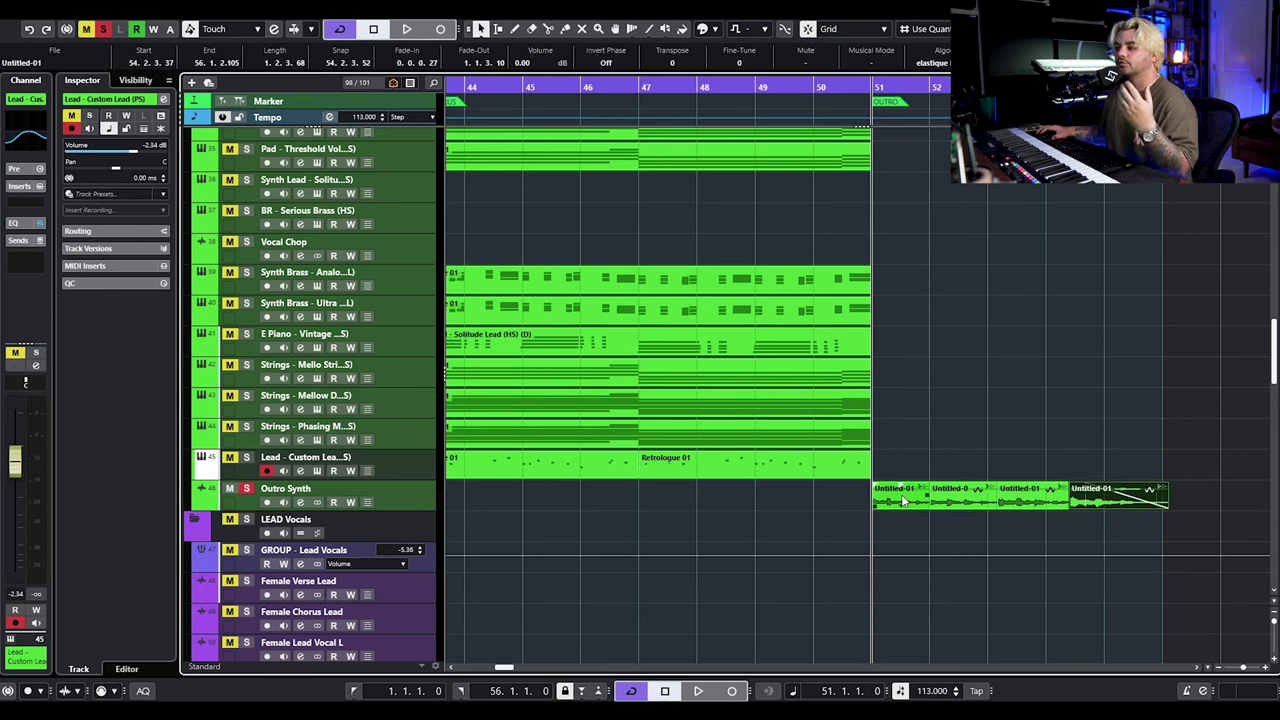
# Open the first Outro Synth event in the editor, examine its Pitch Shift envelope in Direct Offline Processing, and close both.
pyautogui.doubleClick(905, 500)
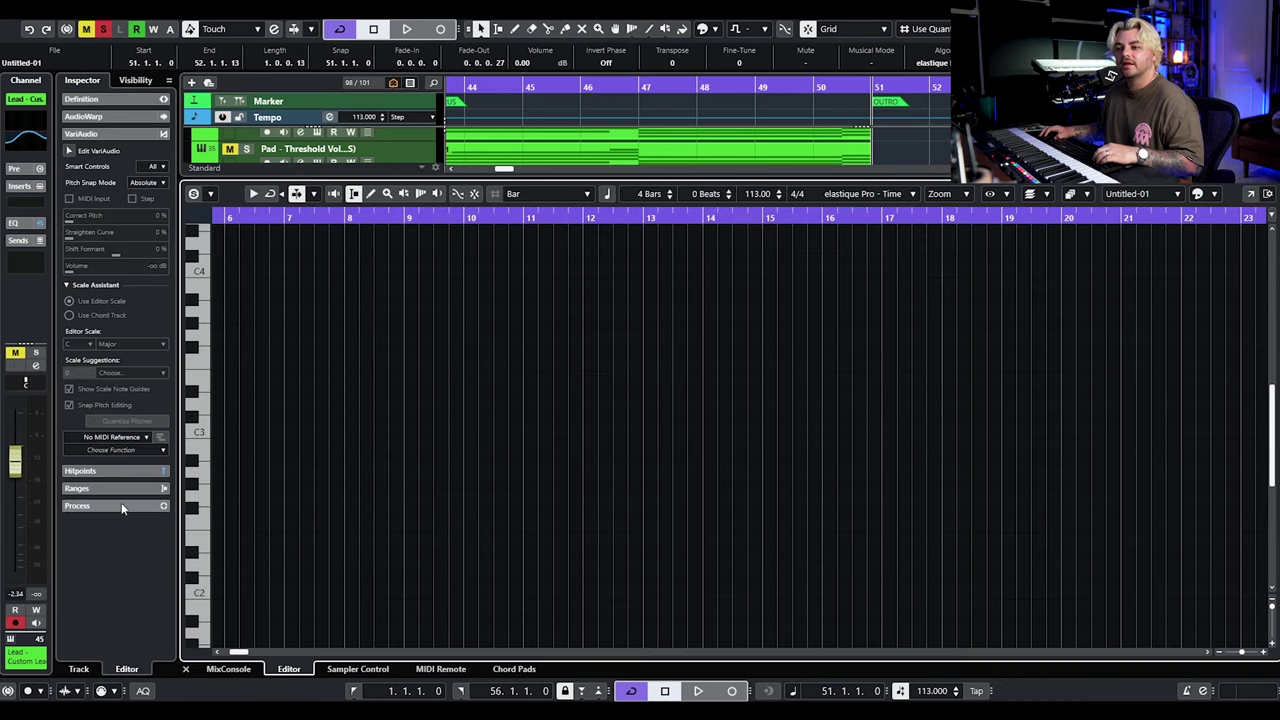
pyautogui.click(112, 506)
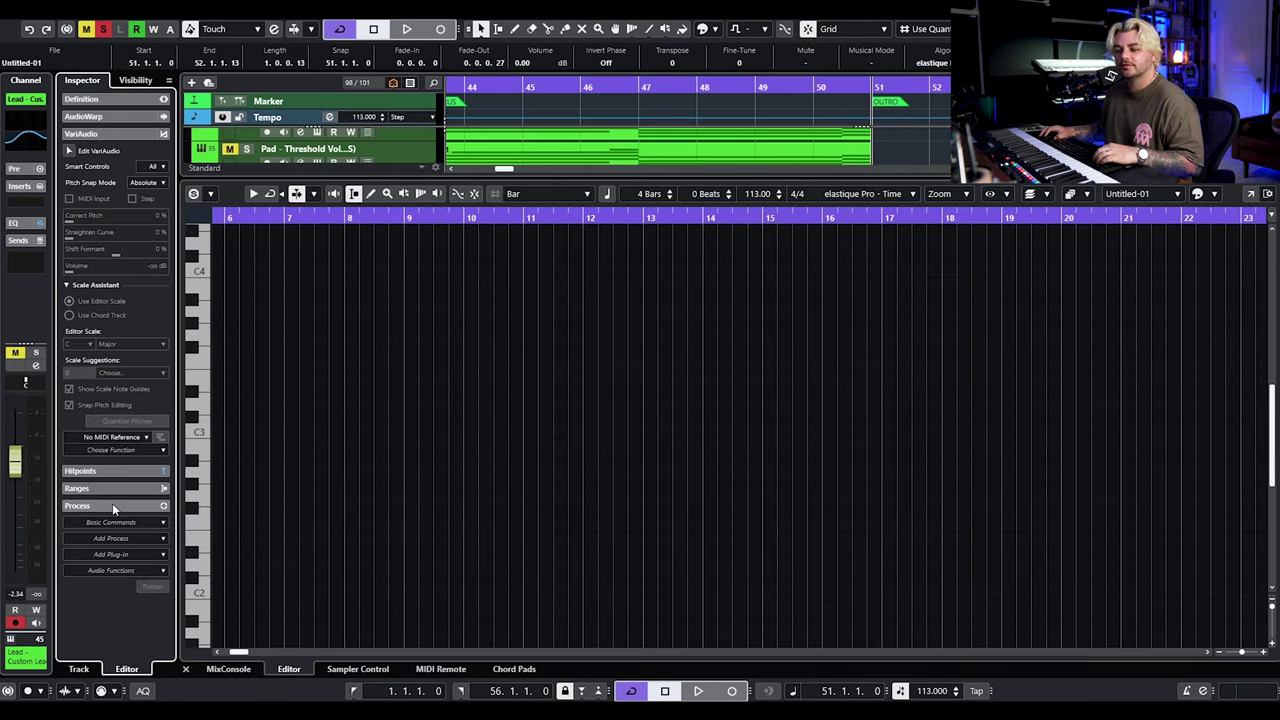
pyautogui.click(123, 537)
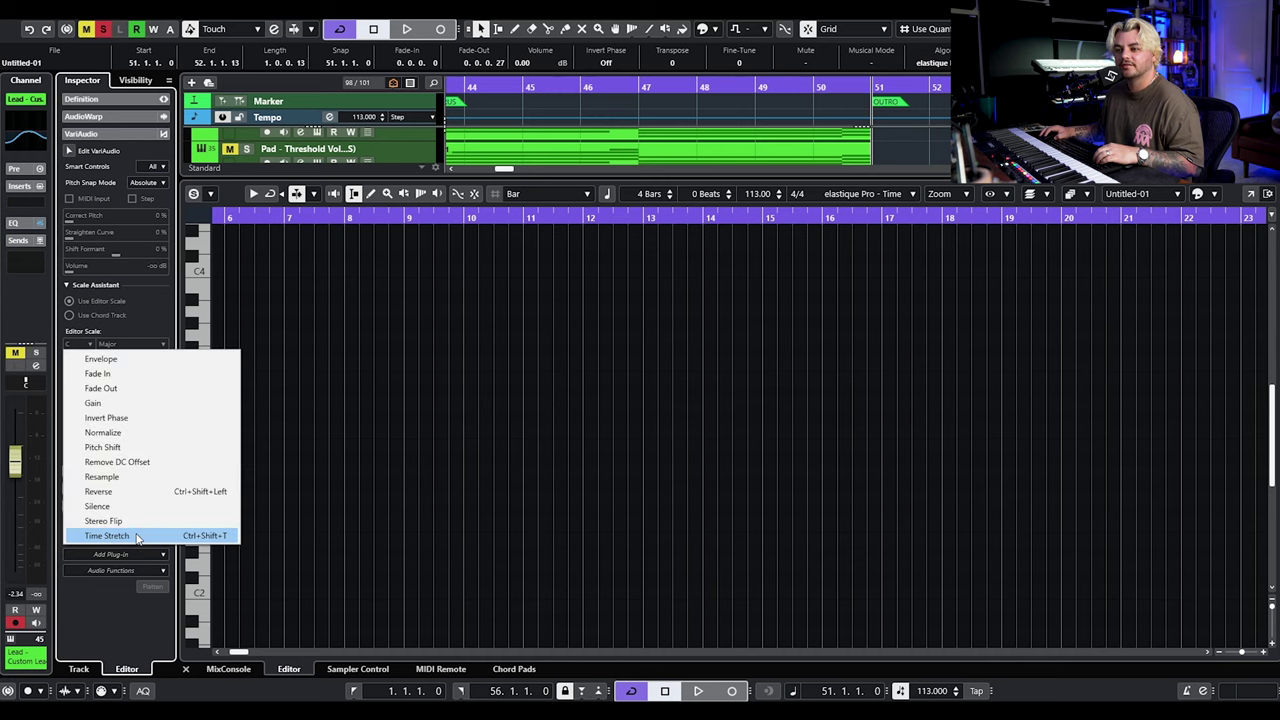
pyautogui.click(102, 447)
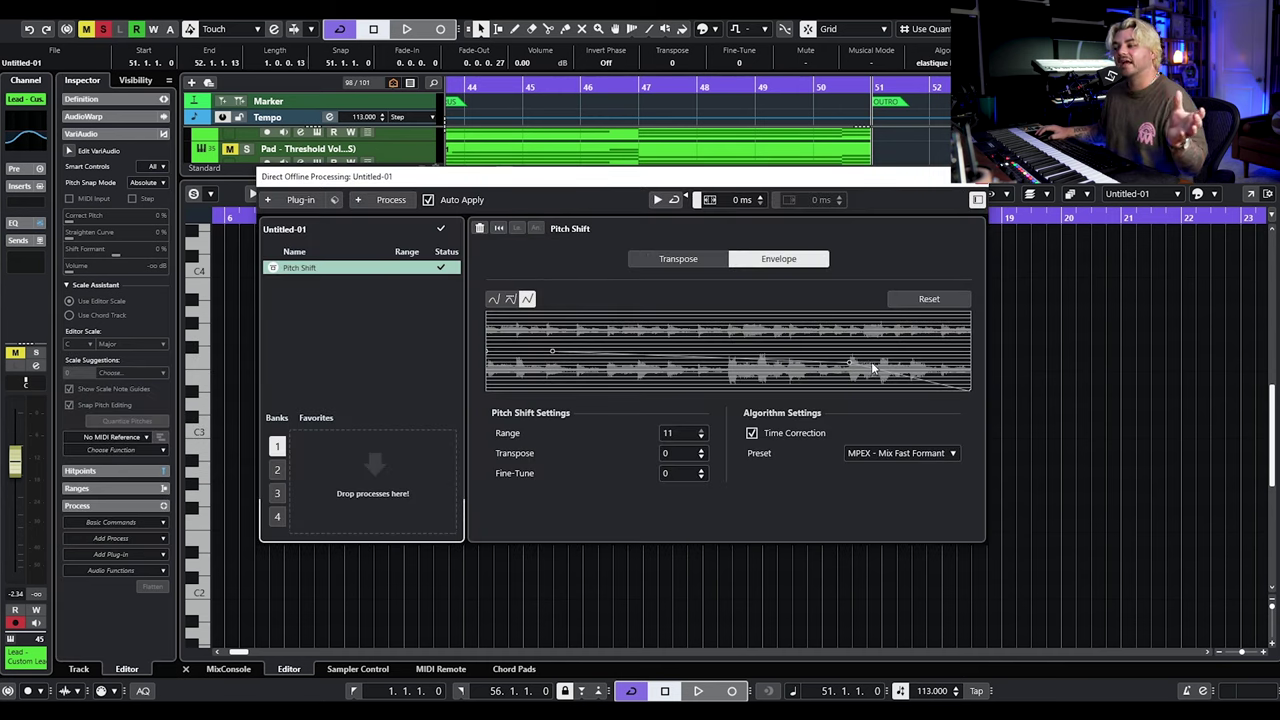
pyautogui.click(983, 184)
pyautogui.hotkey('ctrl', 'e')
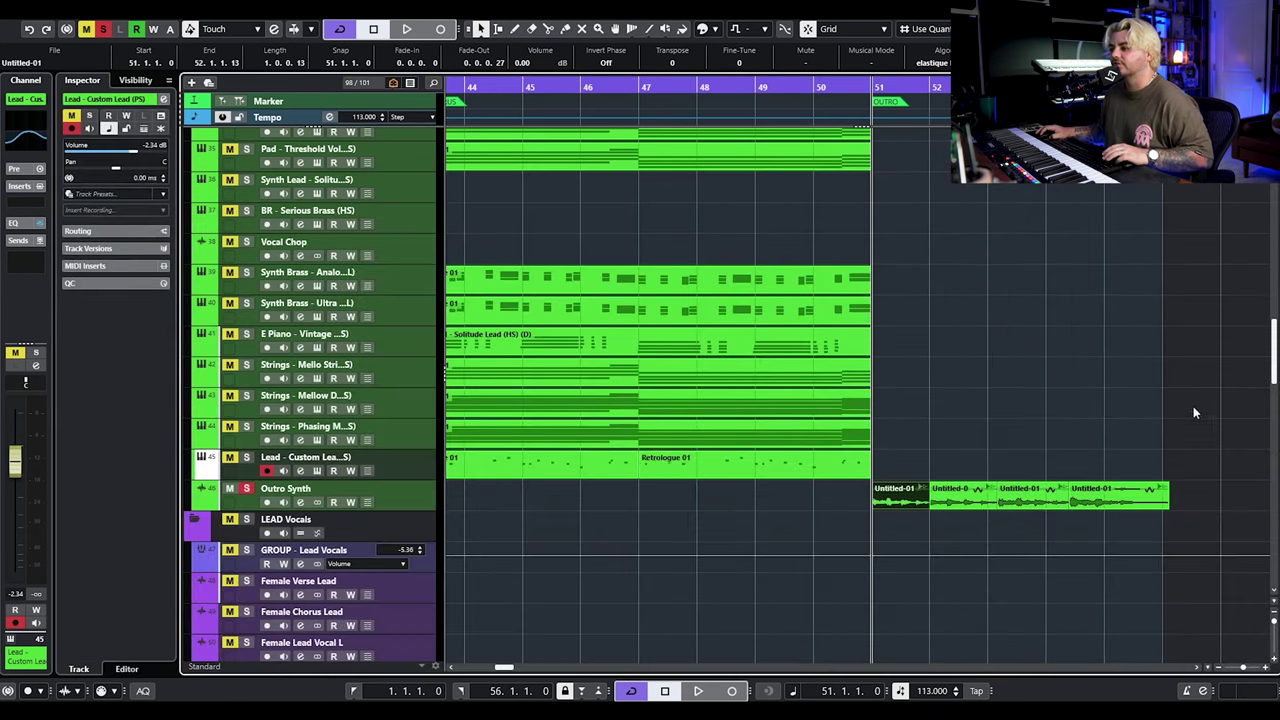
# Select the two post-chorus Synth Brass parts, look over the editing commands such as Render in Place, and select the Outro Synth events.
pyautogui.scroll(-2, 1057, 388)
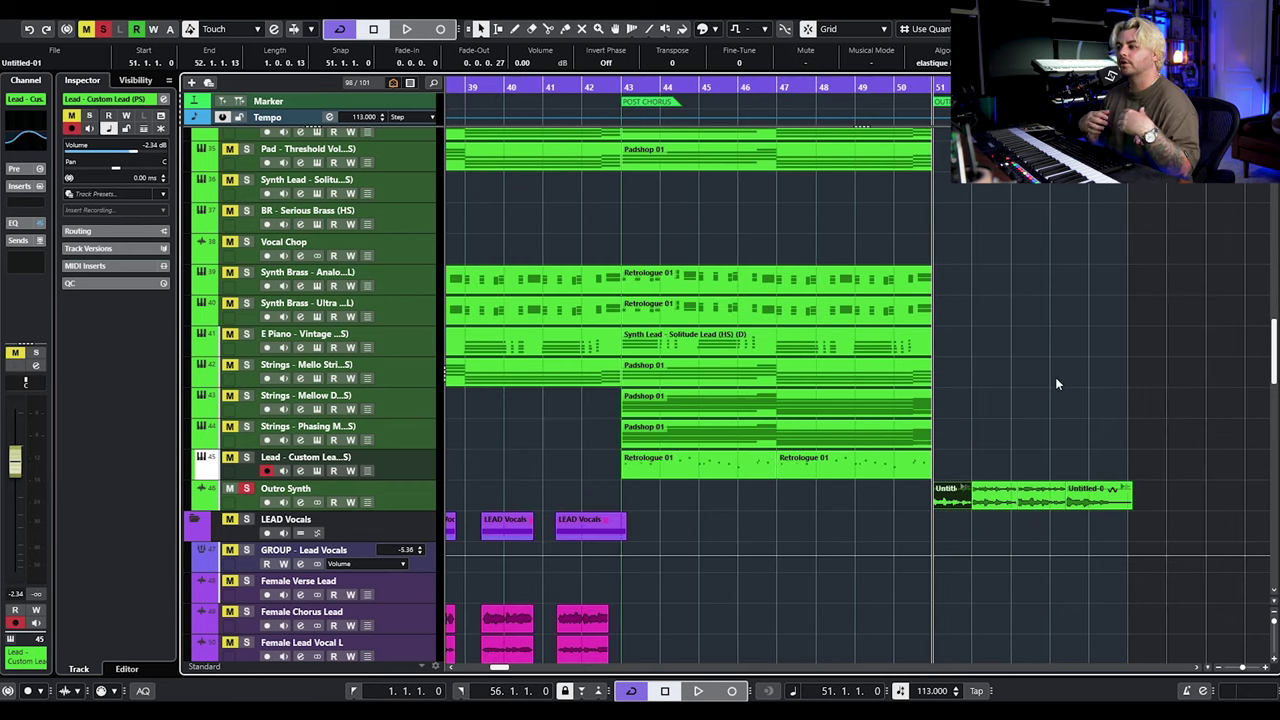
pyautogui.moveTo(1011, 240); pyautogui.dragTo(650, 318)
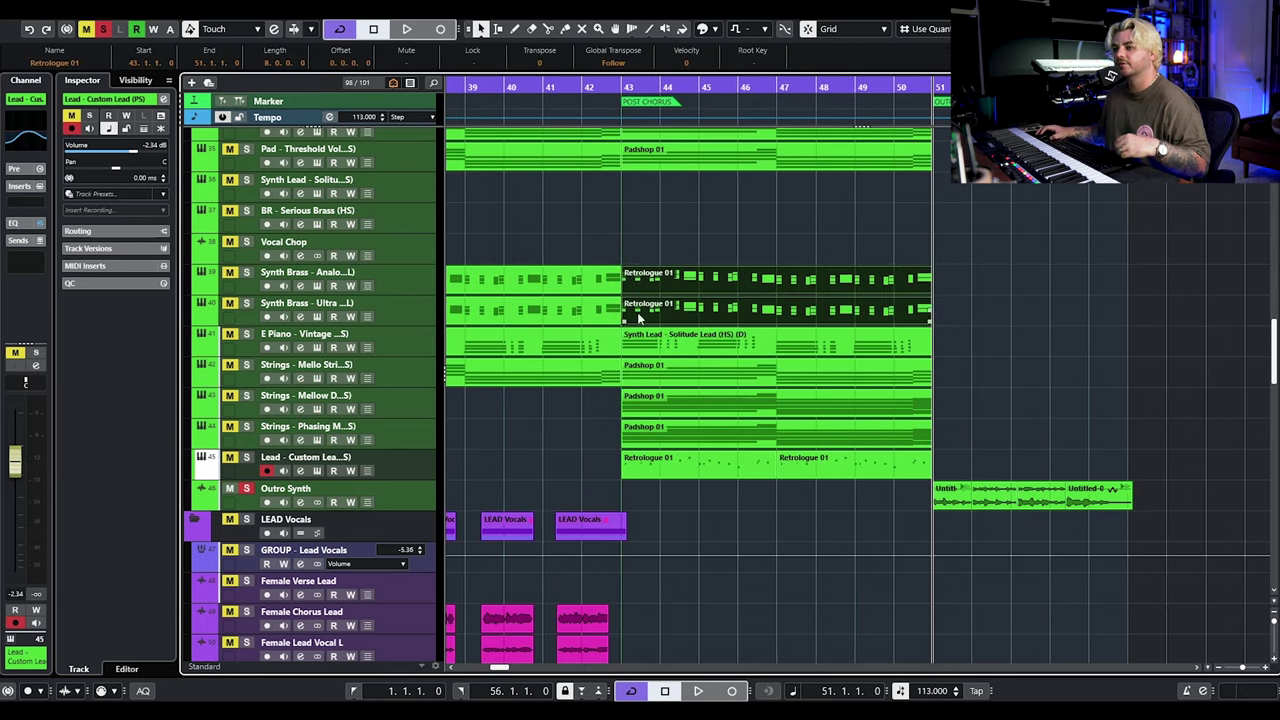
pyautogui.hotkey('alt', 'e')
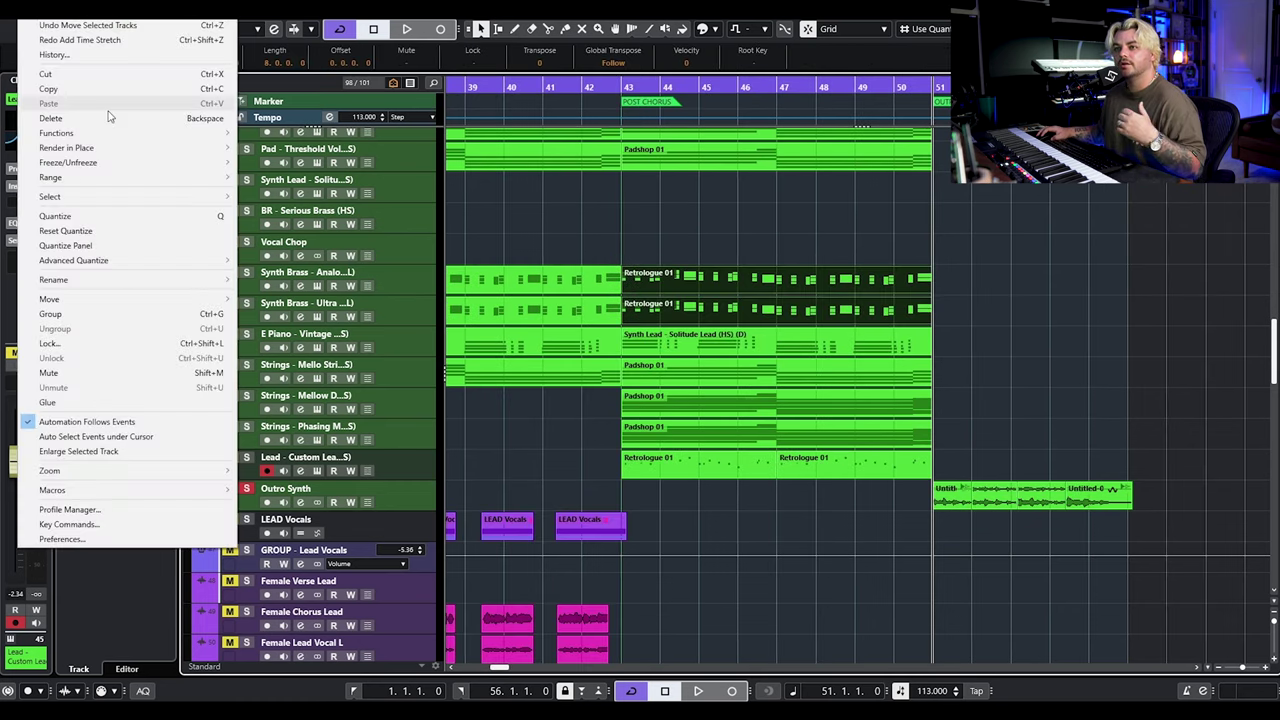
pyautogui.click(1021, 287)
pyautogui.moveTo(1033, 512); pyautogui.dragTo(967, 521)
# Deactivate all solos and bring the LEAD Vocals folder's verse and prechorus events into view.
pyautogui.scroll(3, 1009, 460)
pyautogui.scroll(-8, 1020, 437)
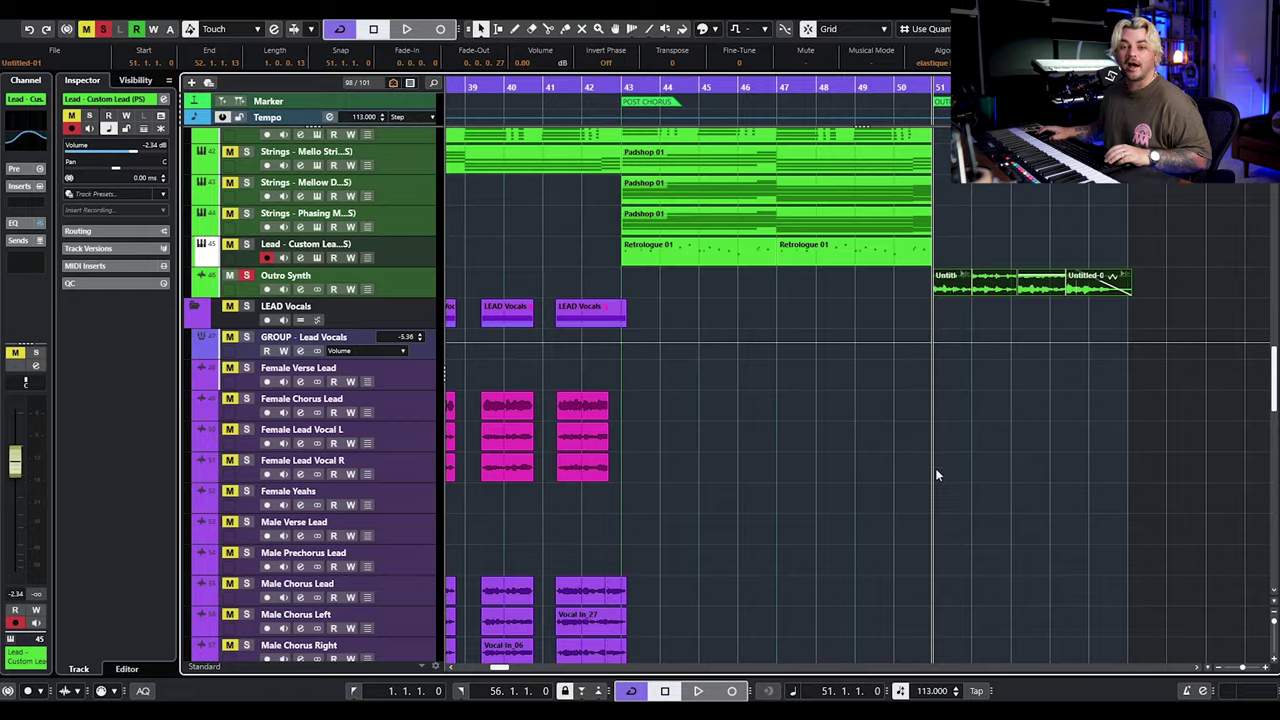
pyautogui.hscroll(-10, 933, 454)
pyautogui.scroll(-5, 893, 444)
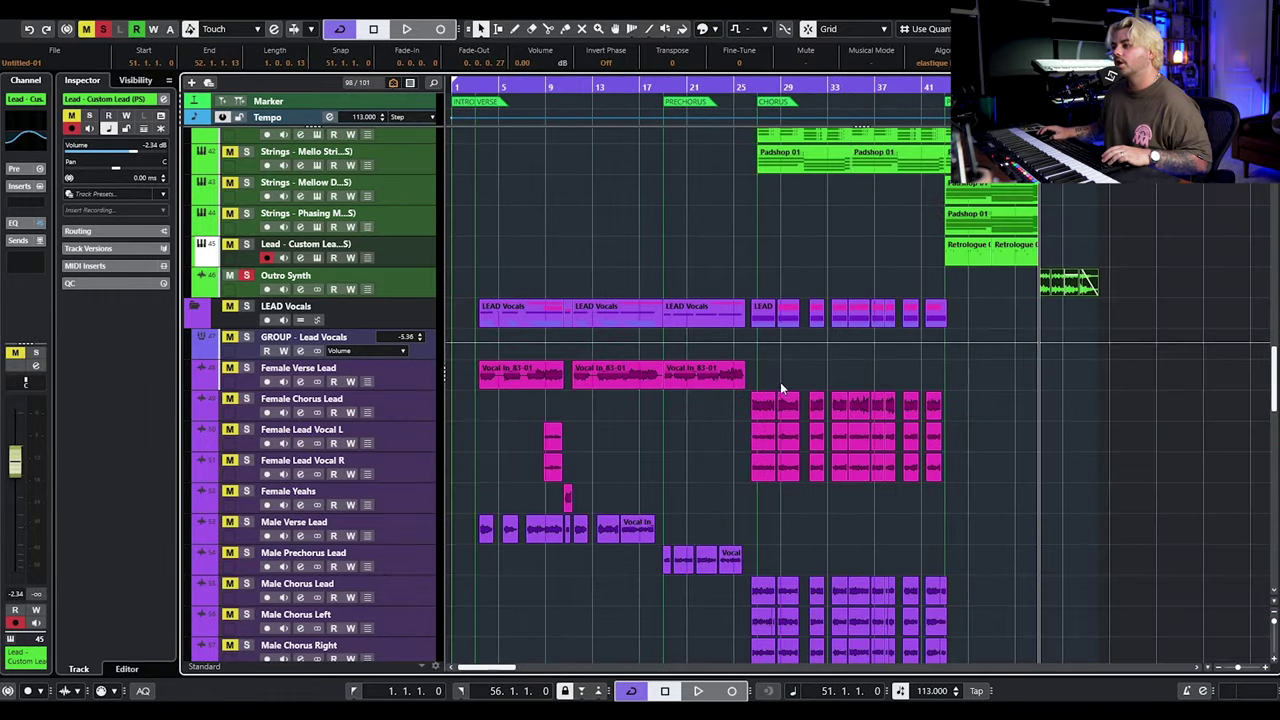
pyautogui.click(103, 28)
pyautogui.scroll(4, 814, 266)
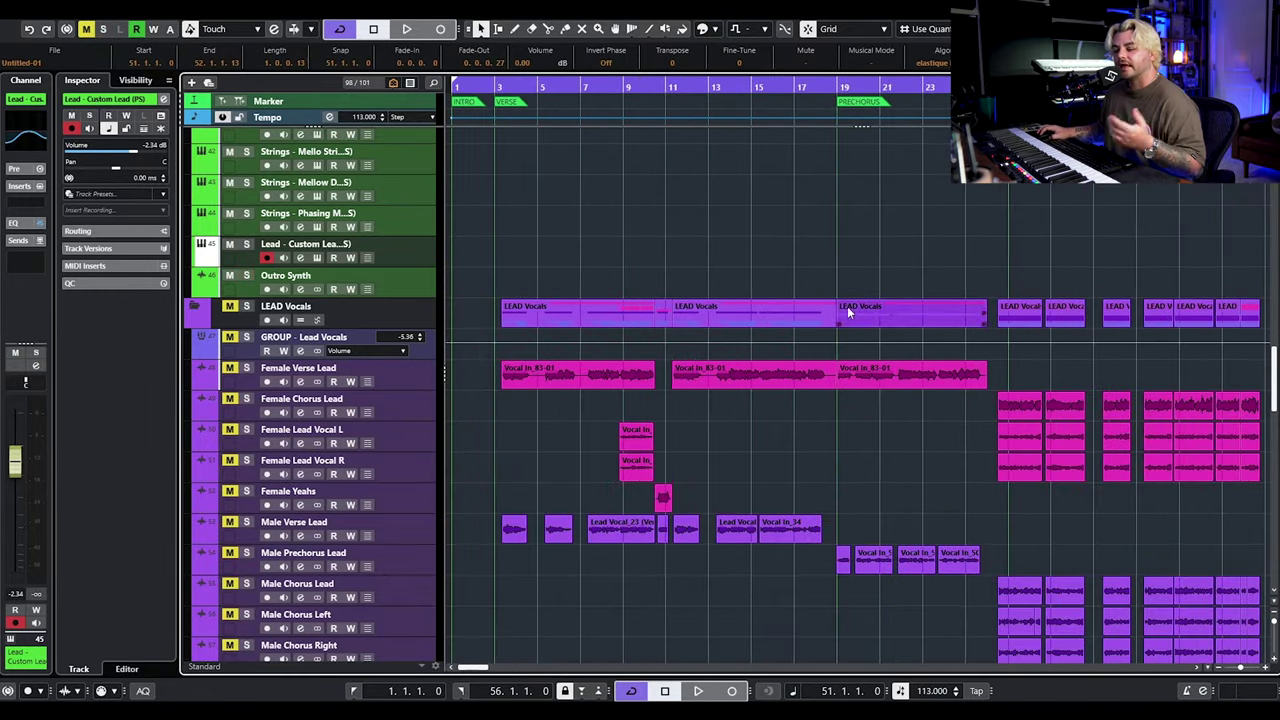
# Look over the female and male lead vocal, harmony and SOS gang vocal tracks.
pyautogui.scroll(-6, 870, 305)
pyautogui.scroll(2, 641, 307)
pyautogui.scroll(-5, 640, 314)
pyautogui.scroll(15, 629, 303)
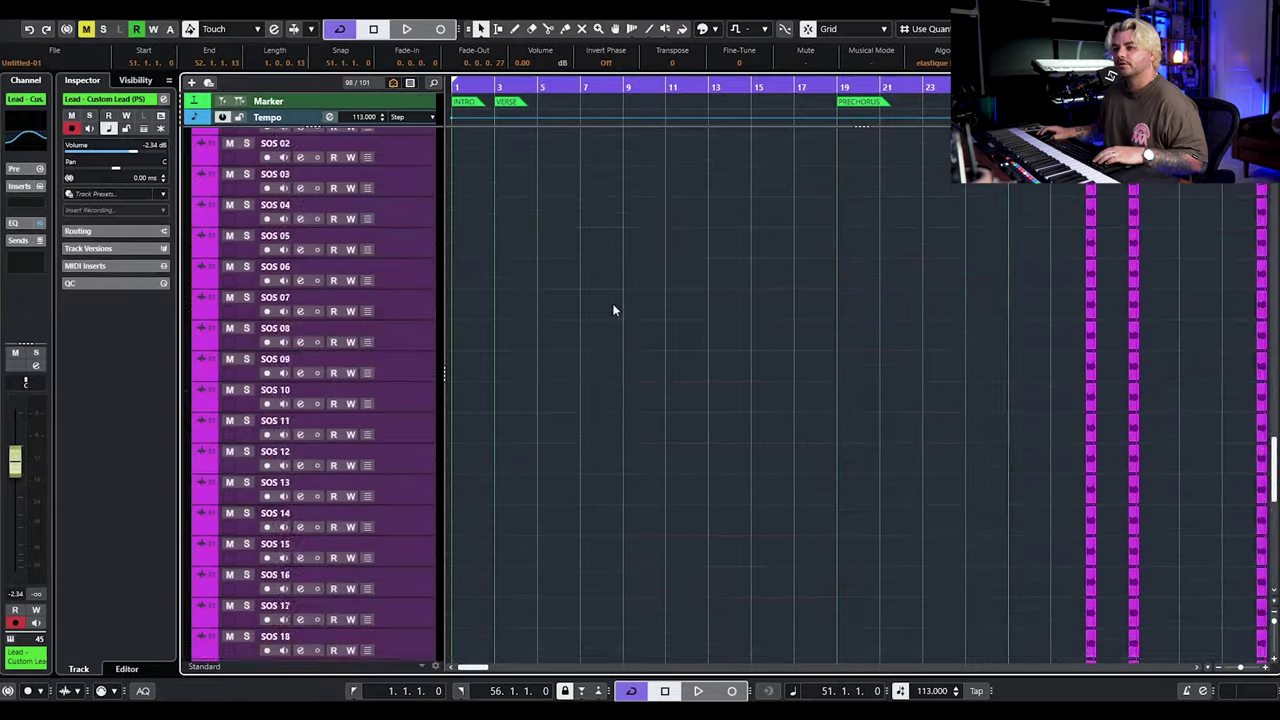
pyautogui.scroll(-5, 528, 288)
pyautogui.scroll(5, 500, 295)
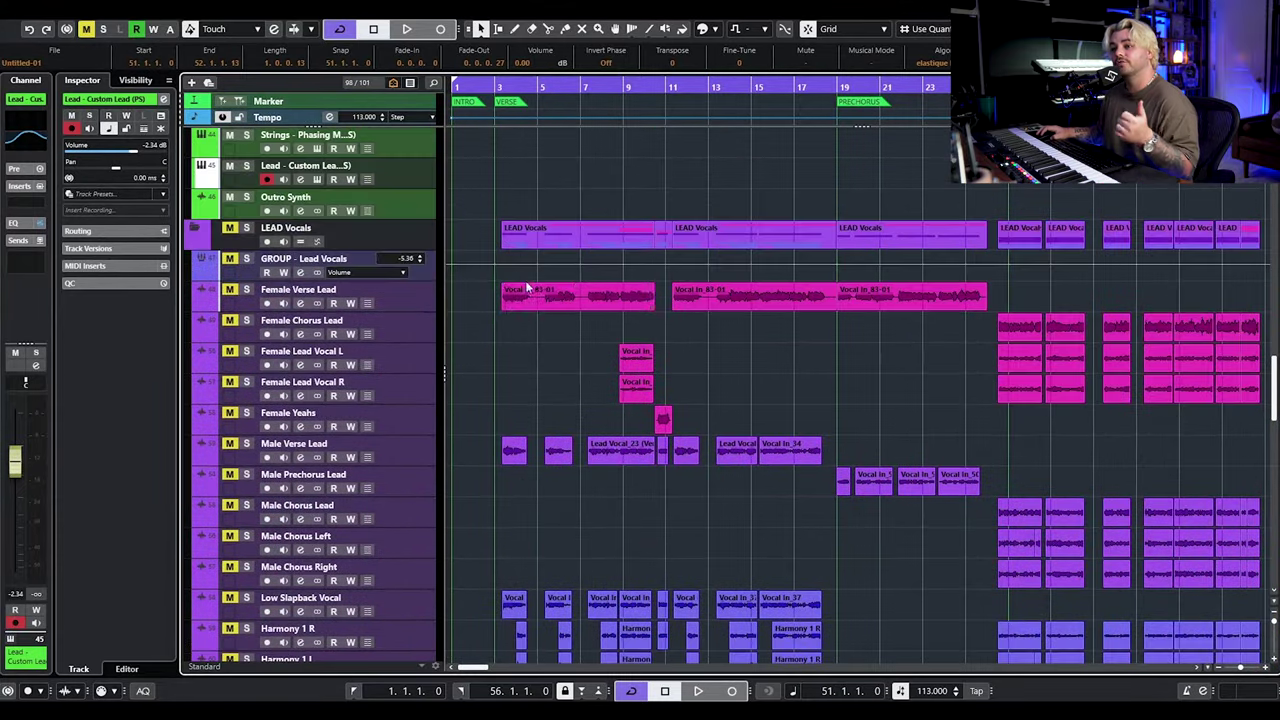
pyautogui.scroll(-7, 580, 334)
pyautogui.scroll(-3, 580, 334)
pyautogui.scroll(10, 578, 300)
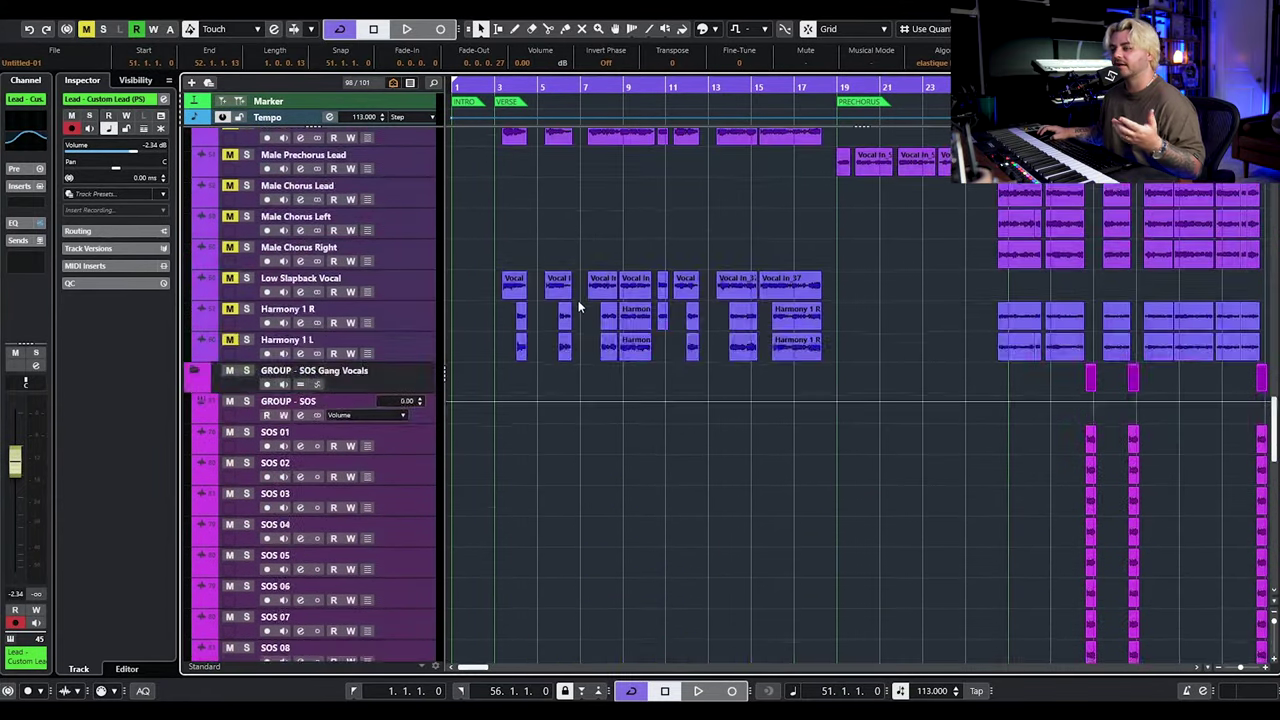
# Unmute the LEAD Vocals folder with all its vocal tracks.
pyautogui.scroll(-1, 531, 321)
pyautogui.scroll(3, 232, 152)
pyautogui.click(230, 228)
pyautogui.scroll(-3, 735, 286)
pyautogui.press('g')
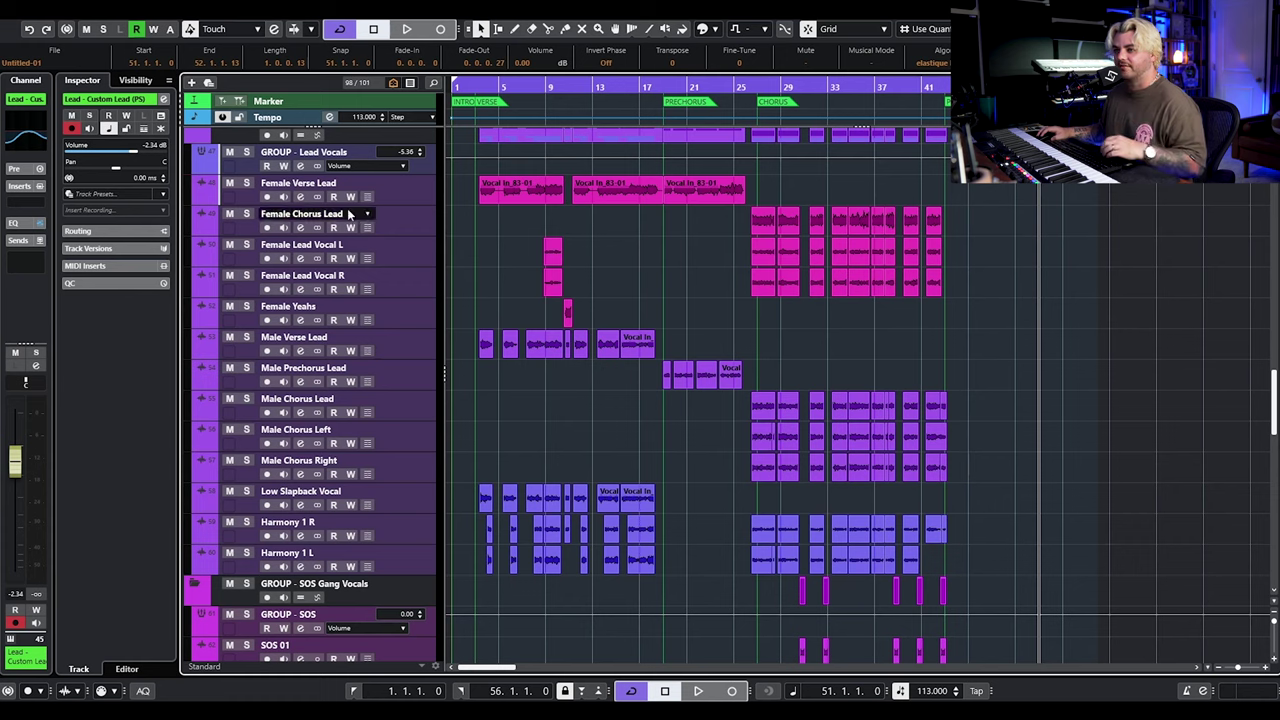
# Examine the Female Verse Lead channel's EQ, sends and VocalChain insert modules, and close its settings.
pyautogui.click(200, 183)
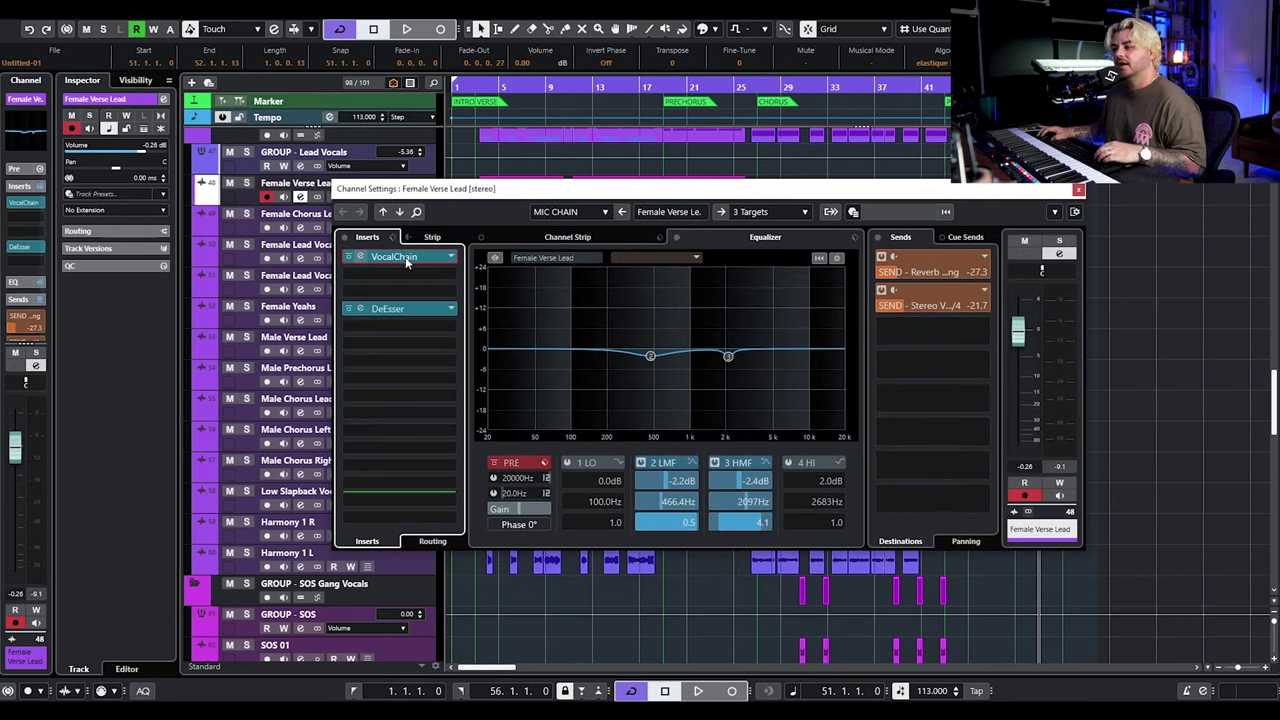
pyautogui.moveTo(1140, 150); pyautogui.dragTo(459, 153)
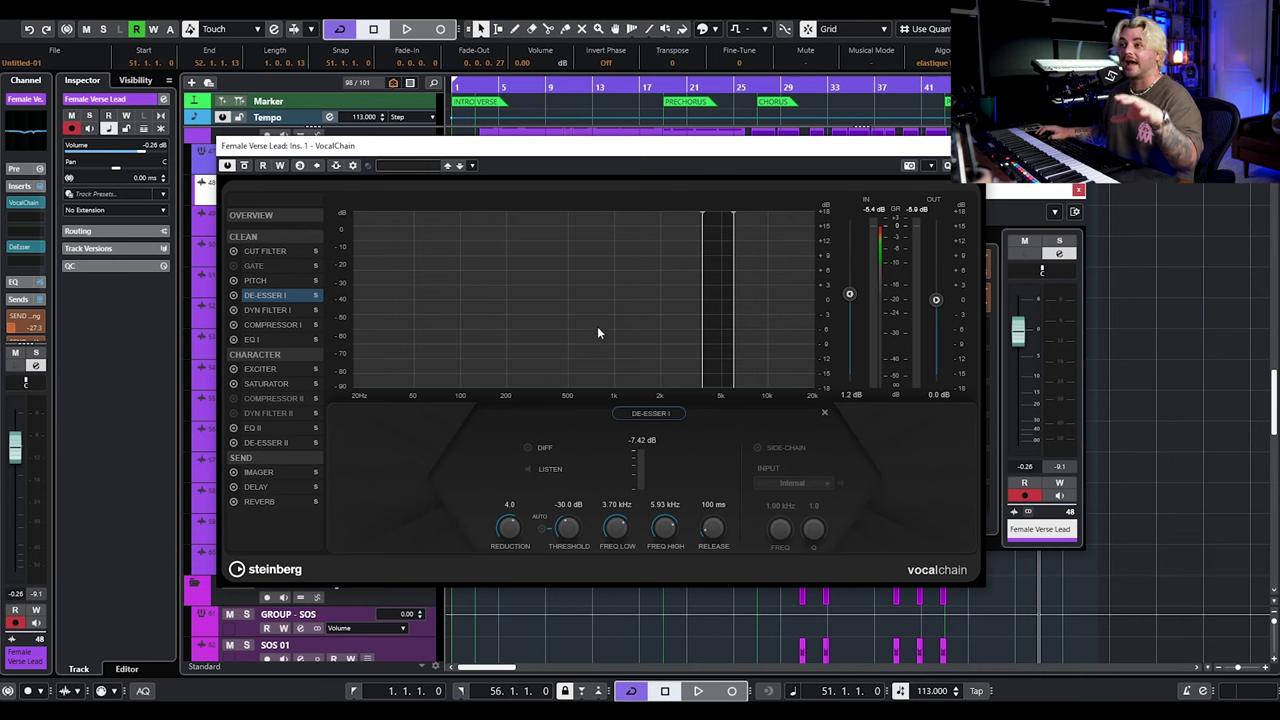
pyautogui.click(422, 172)
pyautogui.click(407, 167)
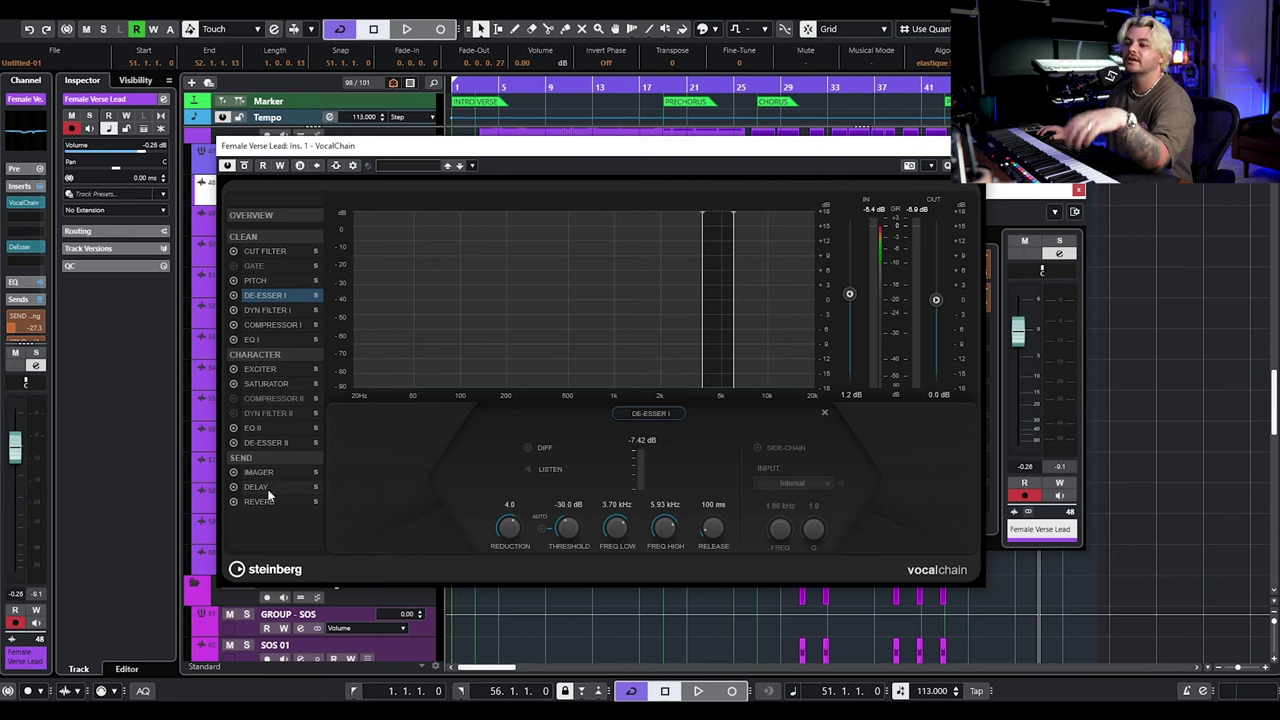
pyautogui.click(973, 145)
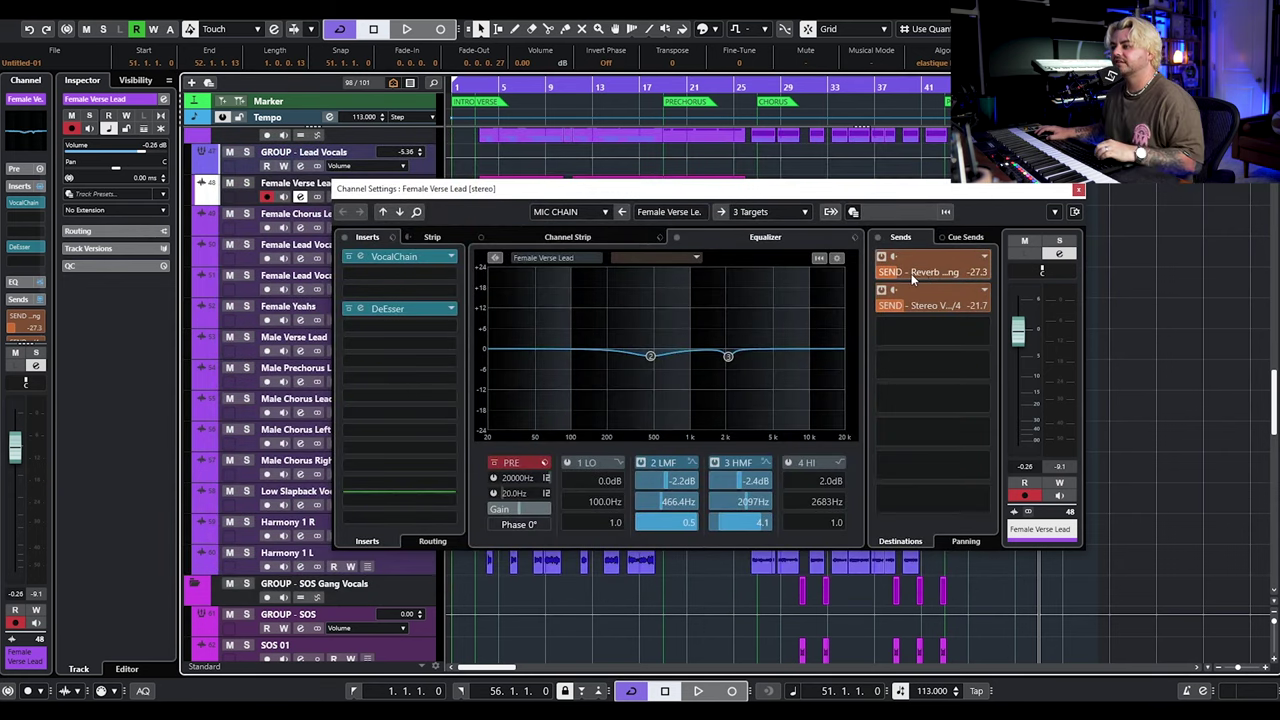
pyautogui.click(1078, 188)
# Inspect the Reverb Vox Long and Stereo Vox Delay send channels and close their settings.
pyautogui.scroll(-10, 1000, 290)
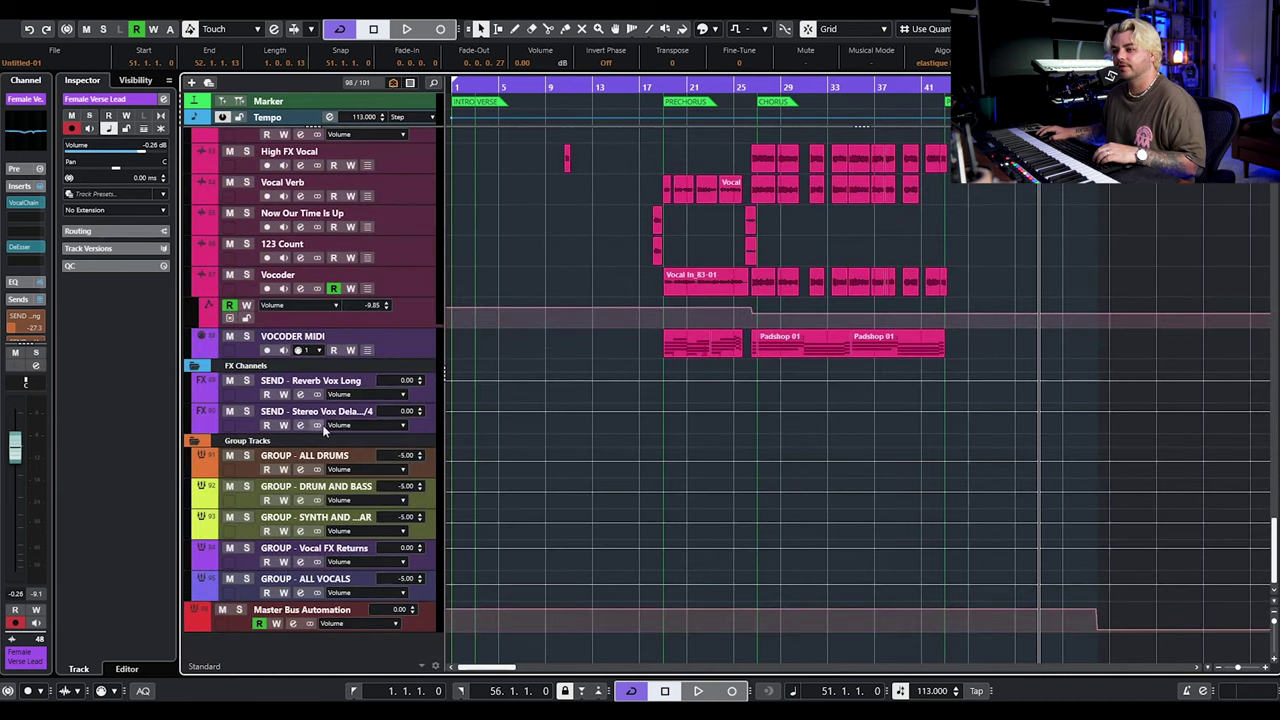
pyautogui.click(300, 395)
pyautogui.click(300, 425)
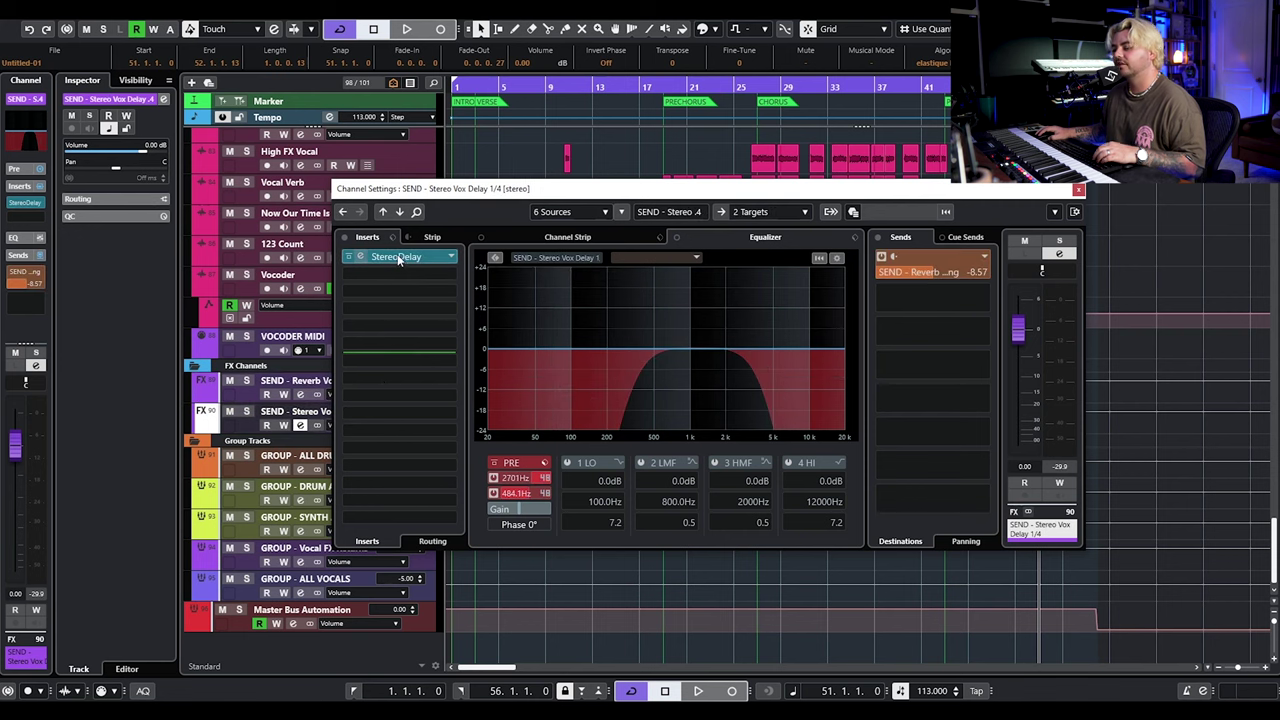
pyautogui.click(1079, 189)
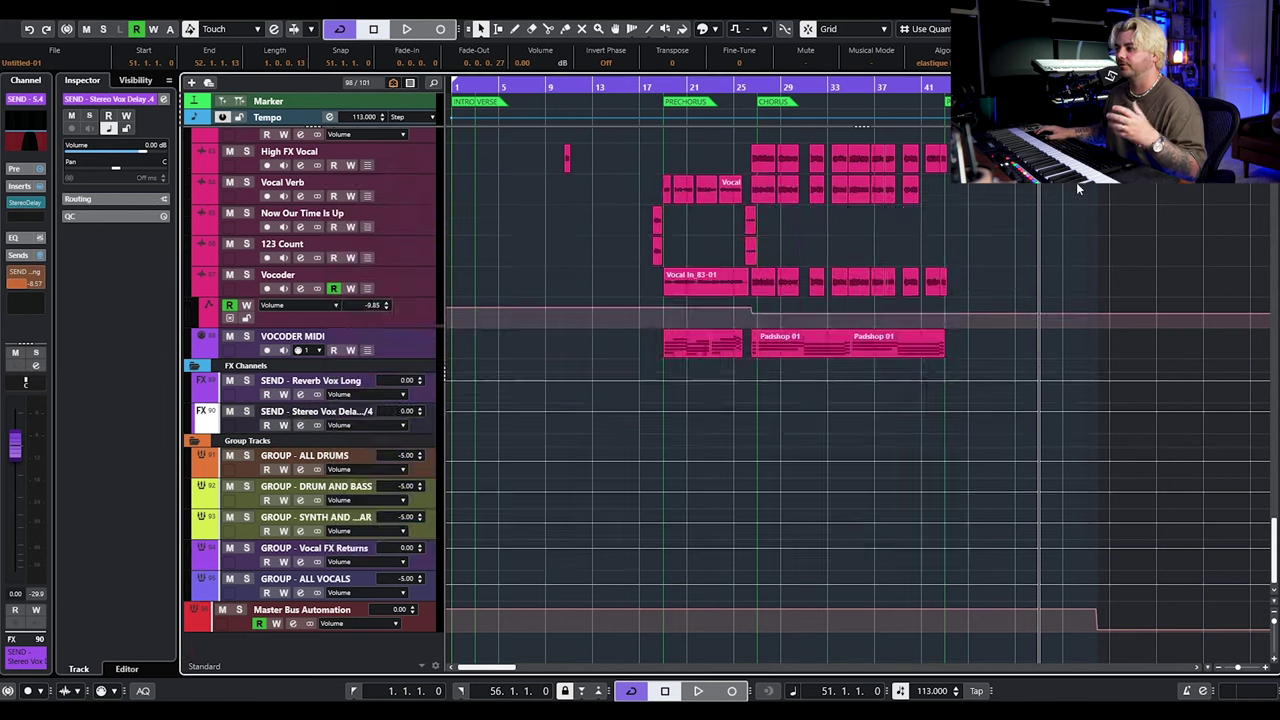
pyautogui.scroll(10, 1048, 283)
pyautogui.scroll(-5, 1070, 331)
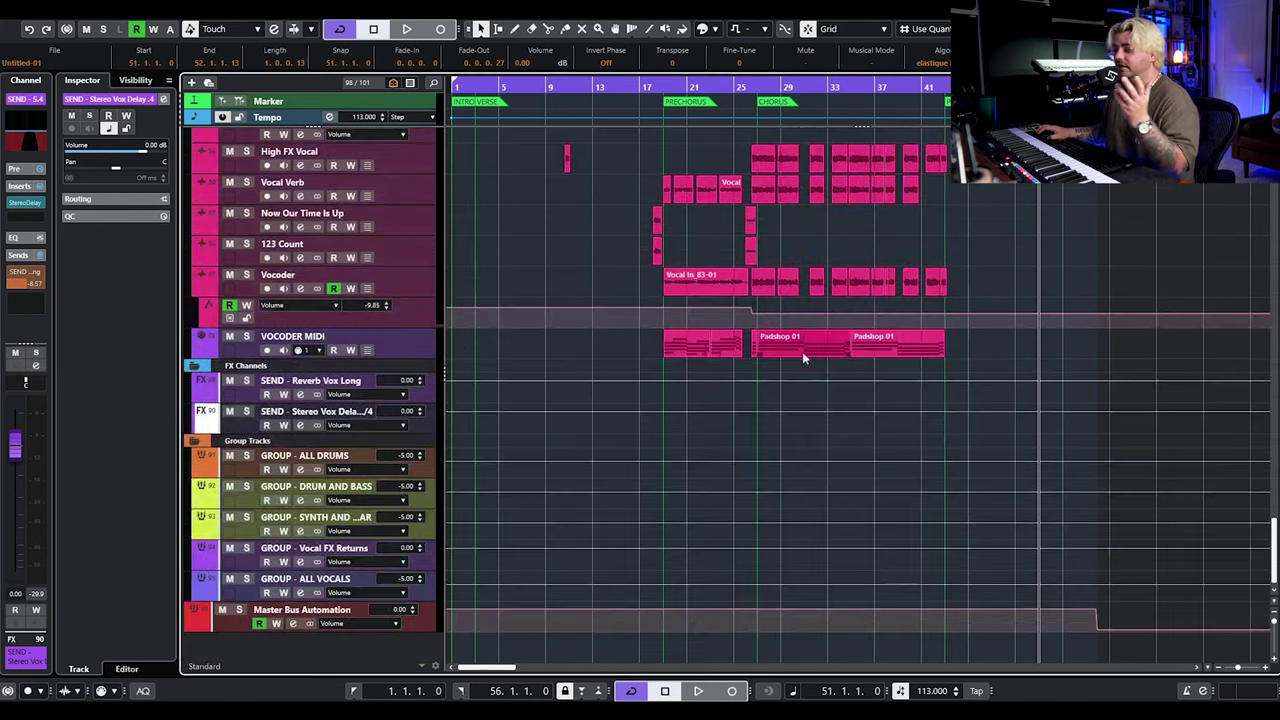
# Play the Male Verse Lead soloed while viewing its channel settings, and turn the solo off.
pyautogui.scroll(15, 803, 357)
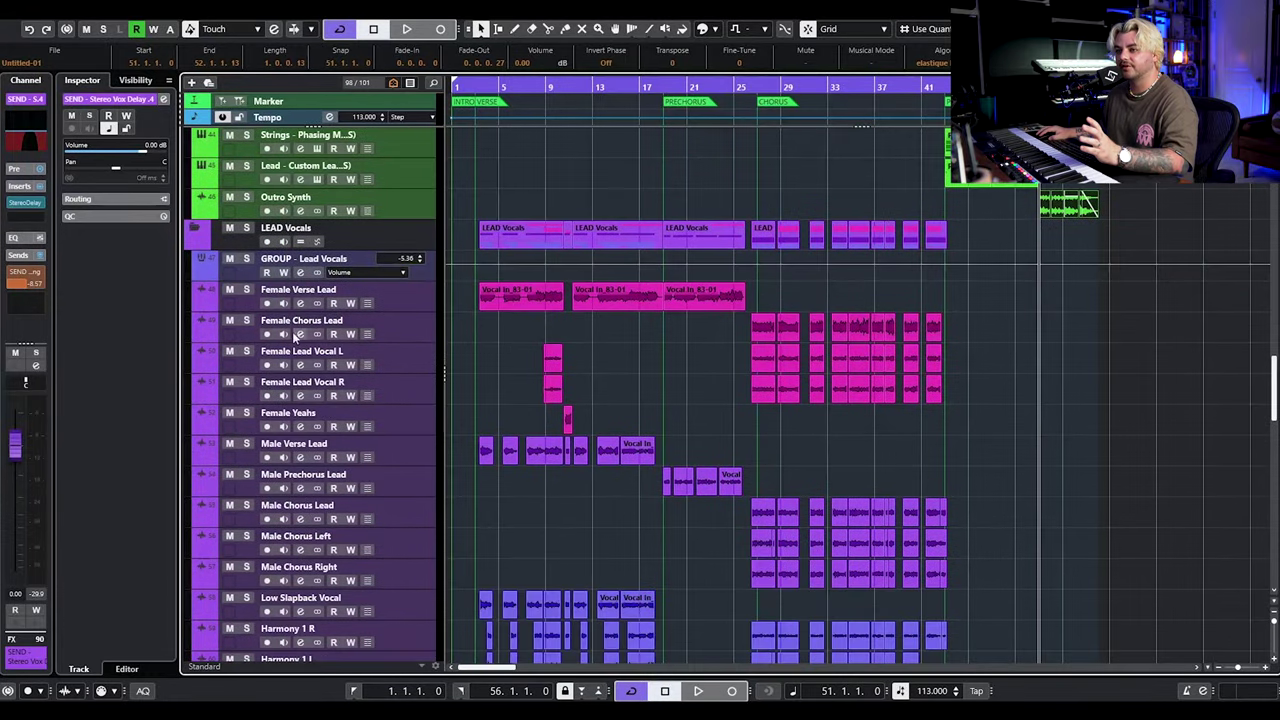
pyautogui.scroll(-3, 431, 345)
pyautogui.click(247, 231)
pyautogui.press('space')
pyautogui.click(300, 244)
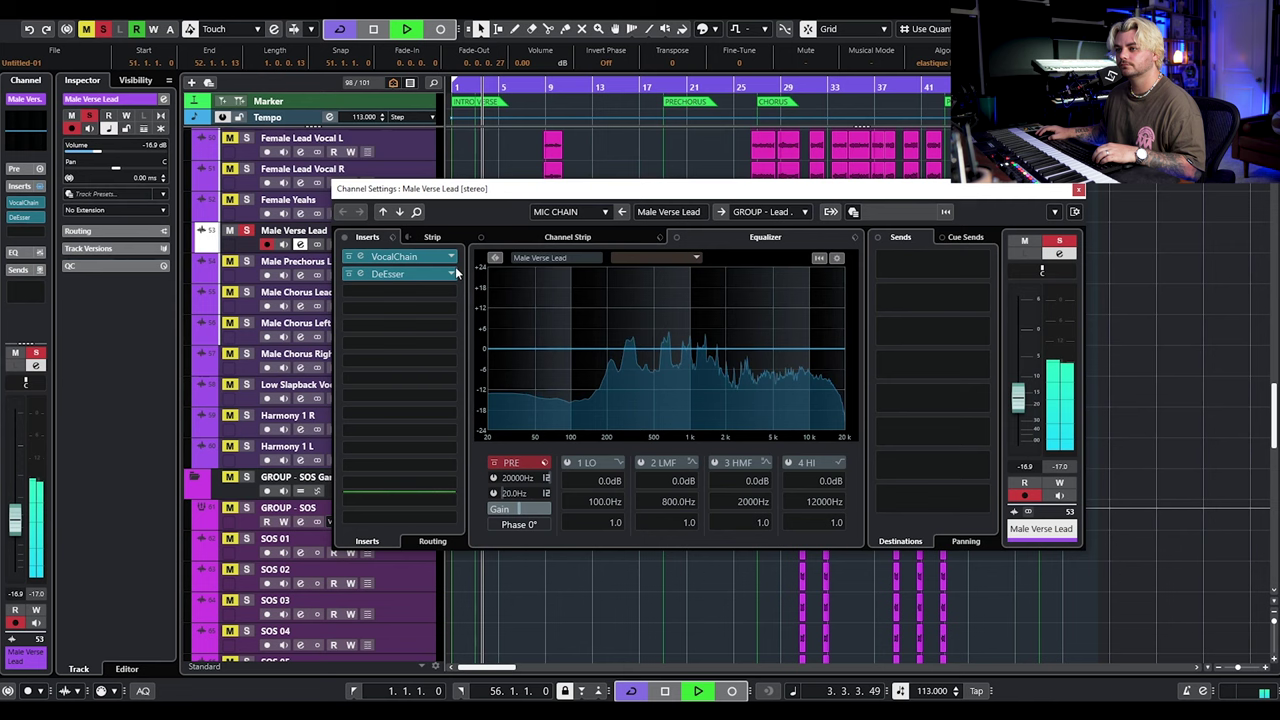
pyautogui.click(247, 231)
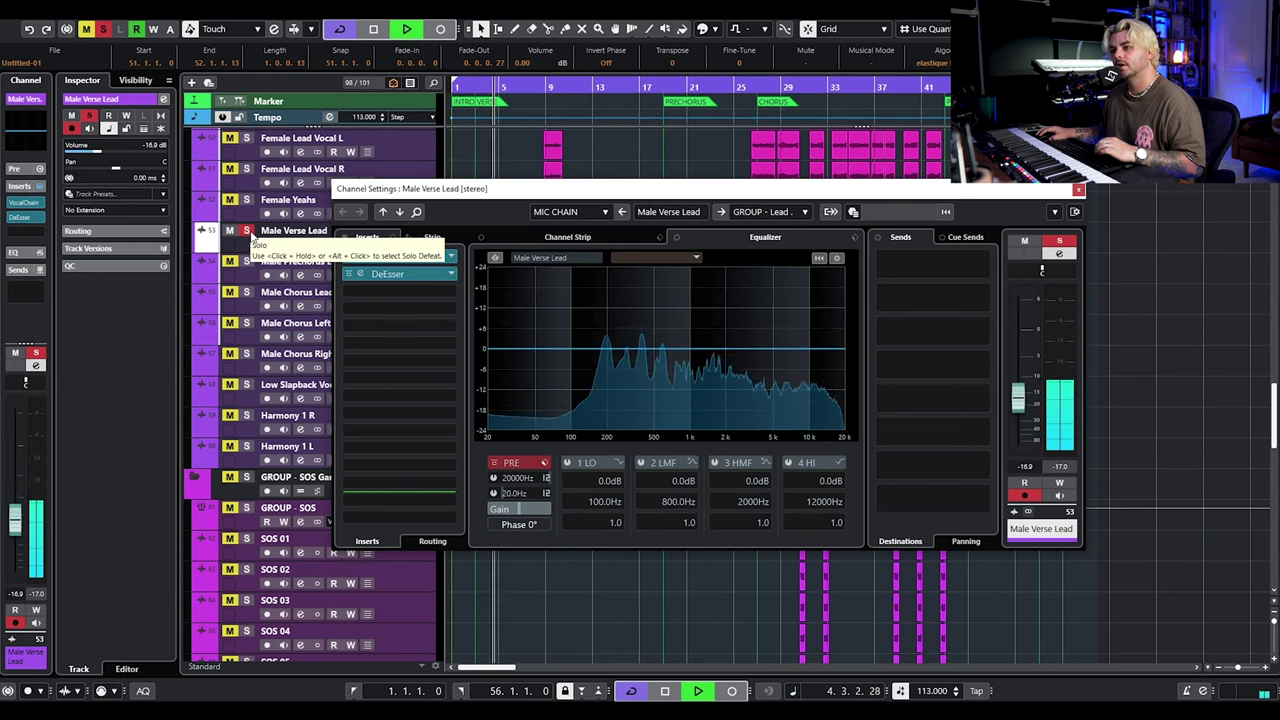
pyautogui.press('space')
pyautogui.click(1078, 189)
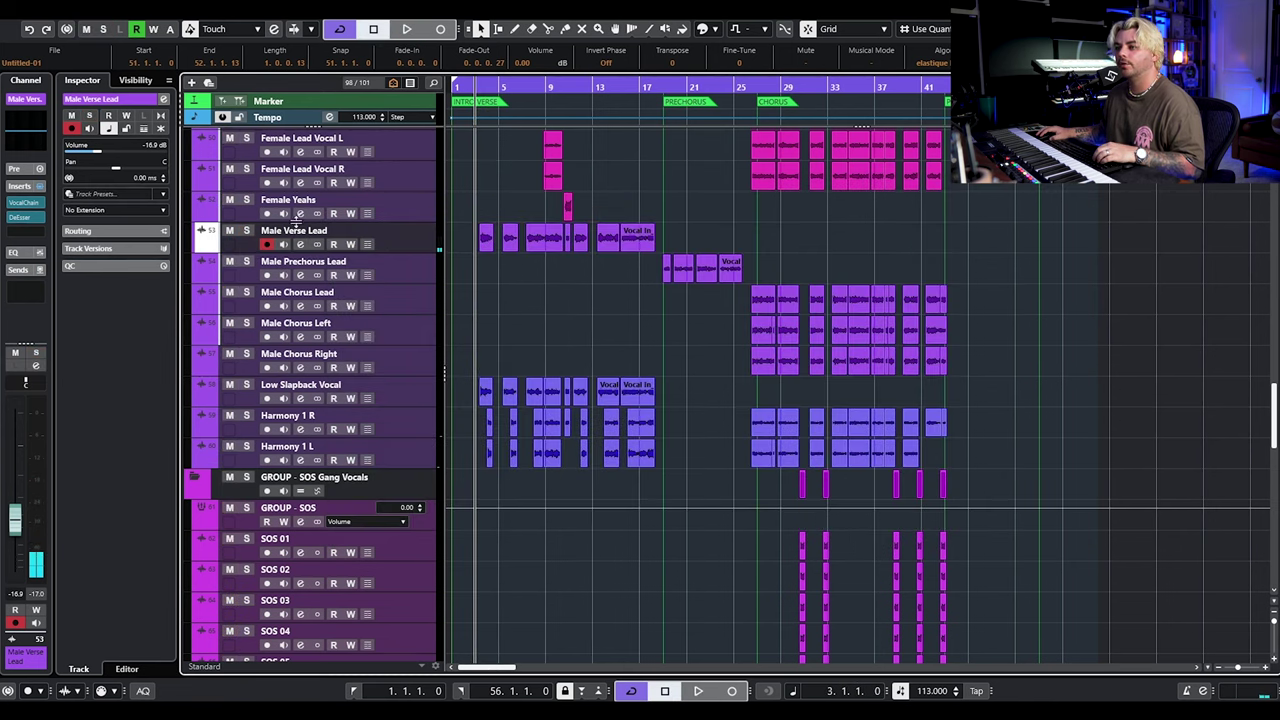
# Play the Male Chorus Lead soloed from just before the chorus, check its channel settings, and deactivate the solo.
pyautogui.scroll(-3, 601, 370)
pyautogui.scroll(3, 601, 370)
pyautogui.click(747, 88)
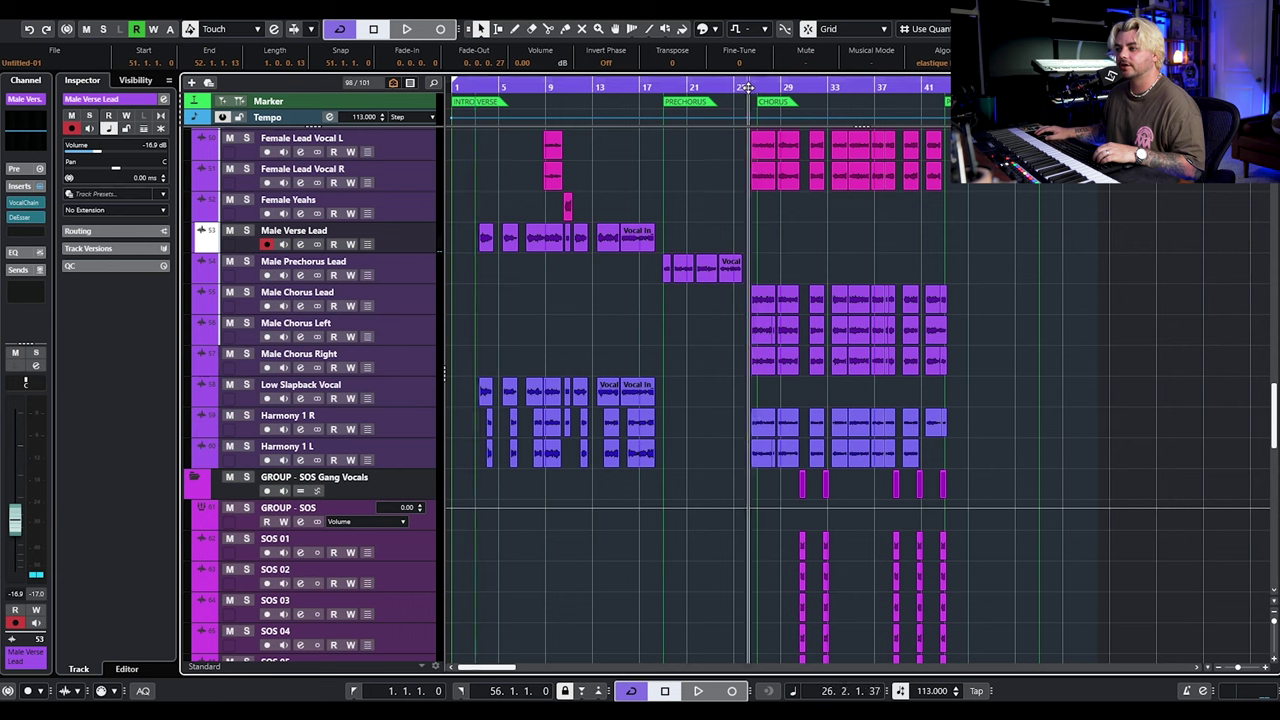
pyautogui.click(300, 292)
pyautogui.click(247, 292)
pyautogui.press('space')
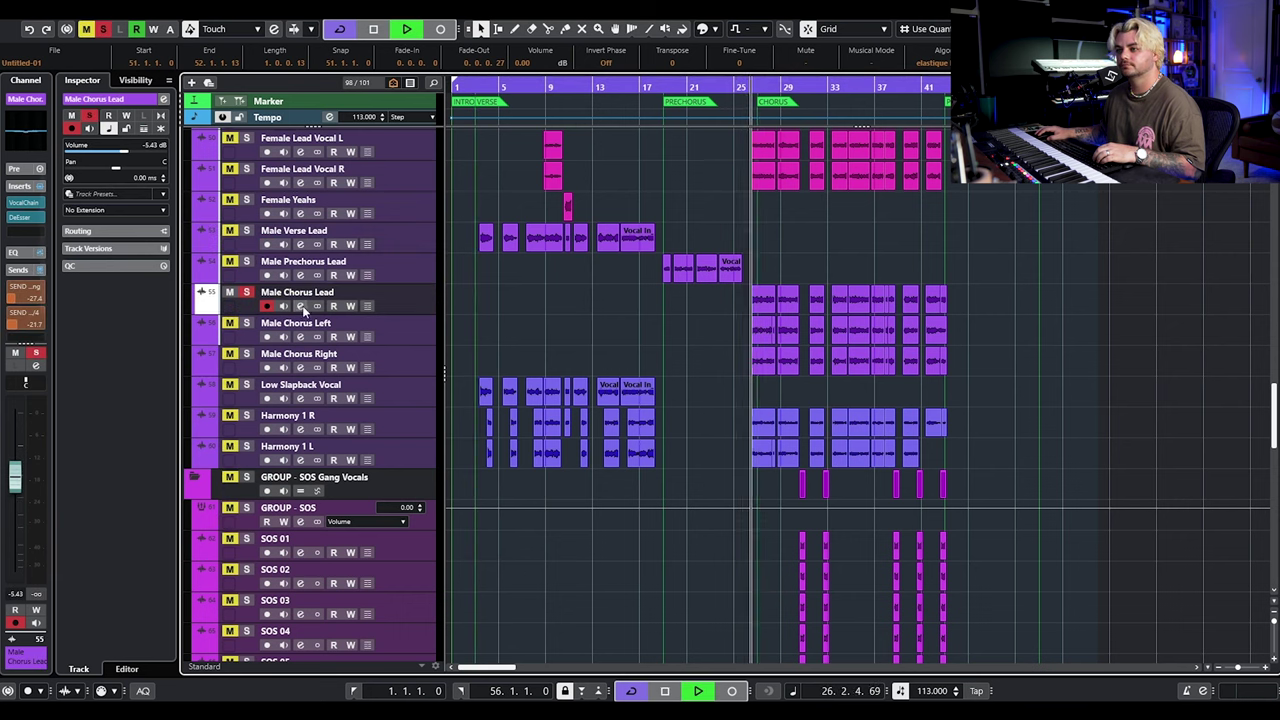
pyautogui.click(300, 307)
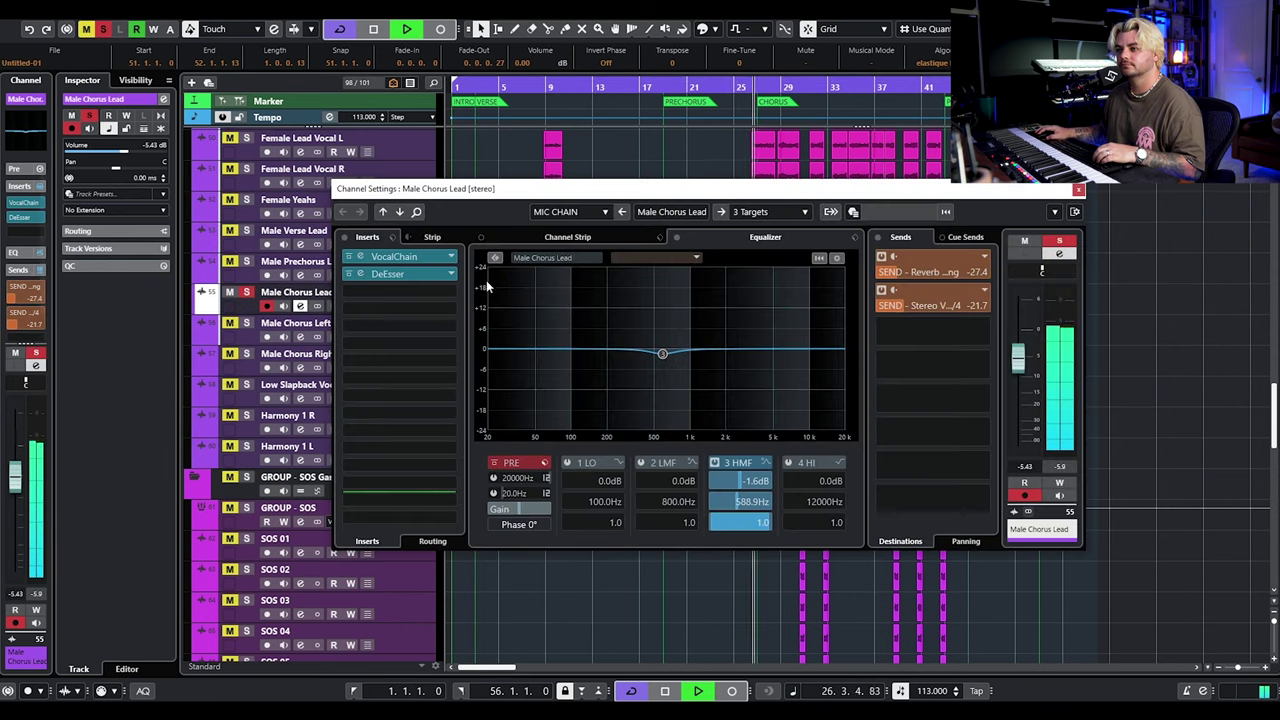
pyautogui.click(1078, 190)
pyautogui.scroll(-3, 1118, 252)
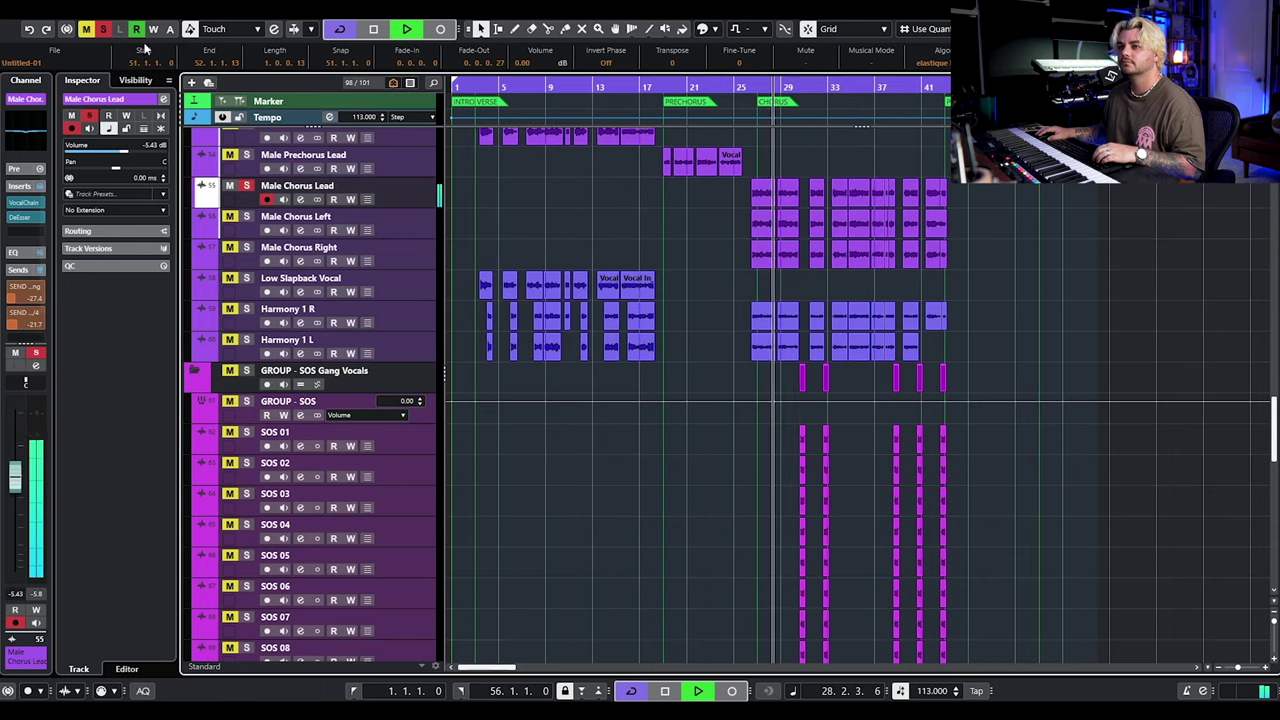
pyautogui.press('space')
pyautogui.click(103, 28)
# Play the Now Our Time Is Up track soloed, examine its inserts and EQ, and clear the solo.
pyautogui.scroll(-15, 611, 268)
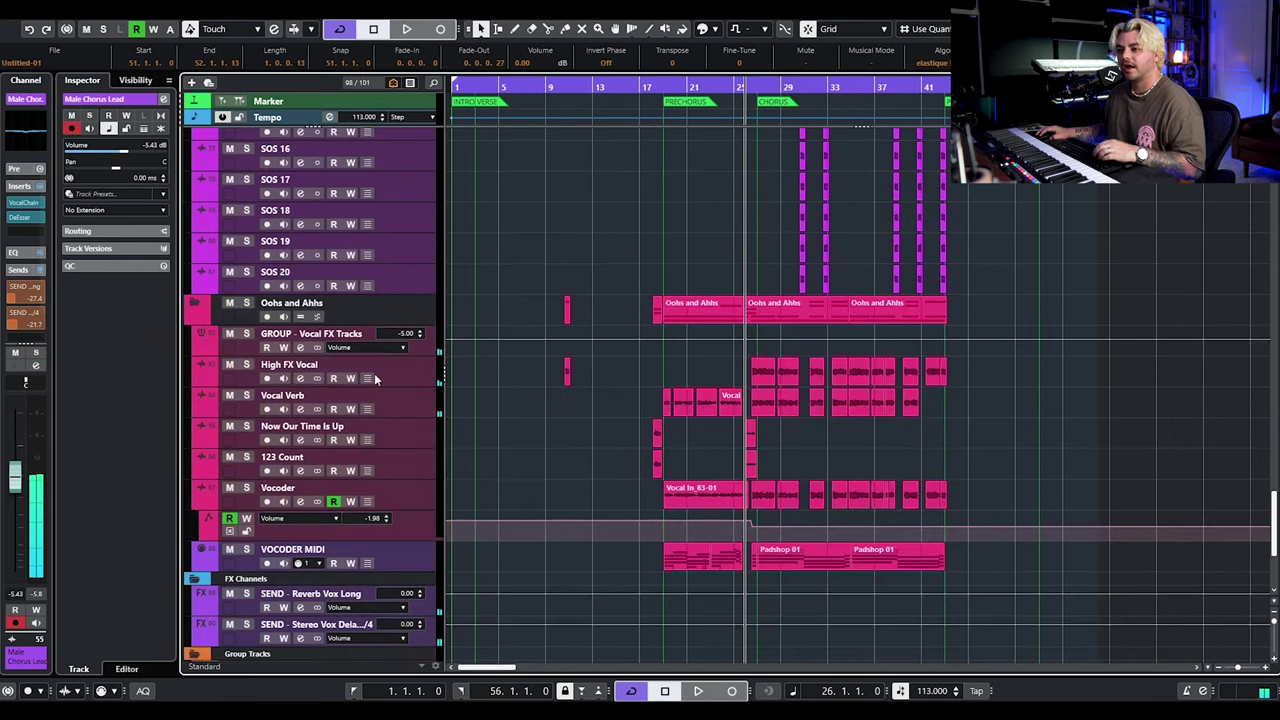
pyautogui.click(246, 426)
pyautogui.press('space')
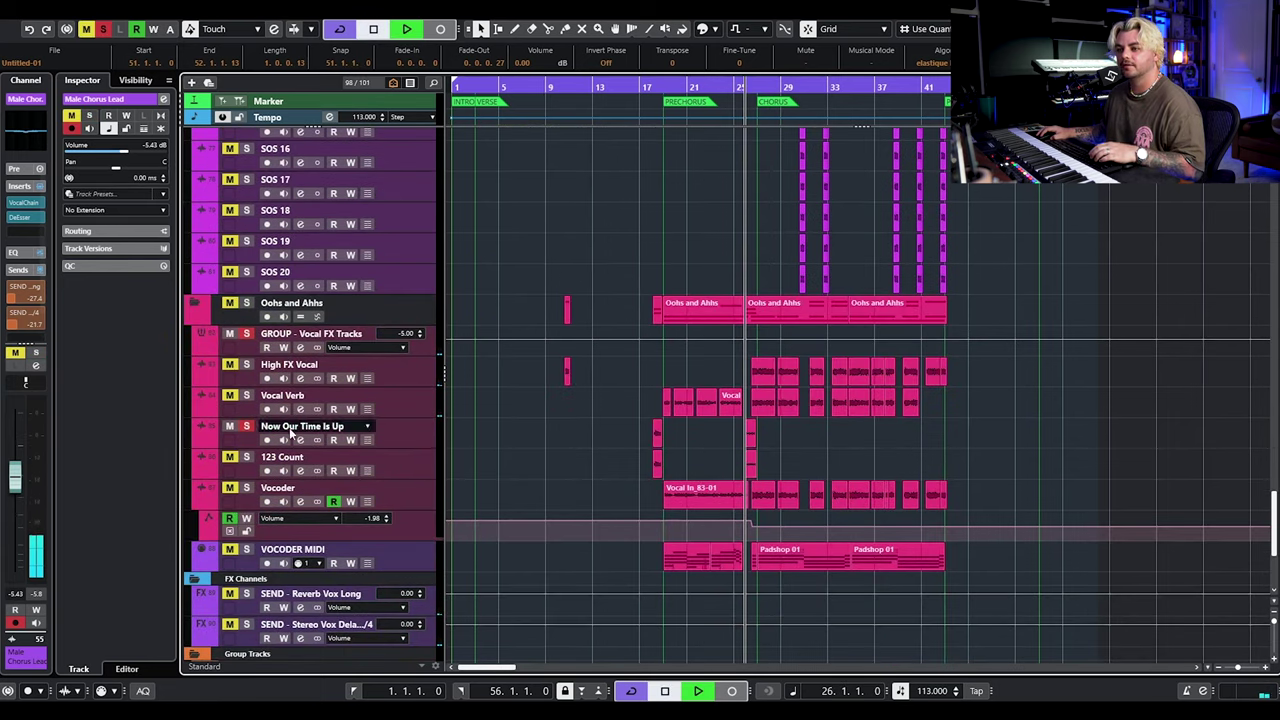
pyautogui.click(299, 440)
pyautogui.moveTo(1076, 190); pyautogui.dragTo(848, 150)
pyautogui.press('space')
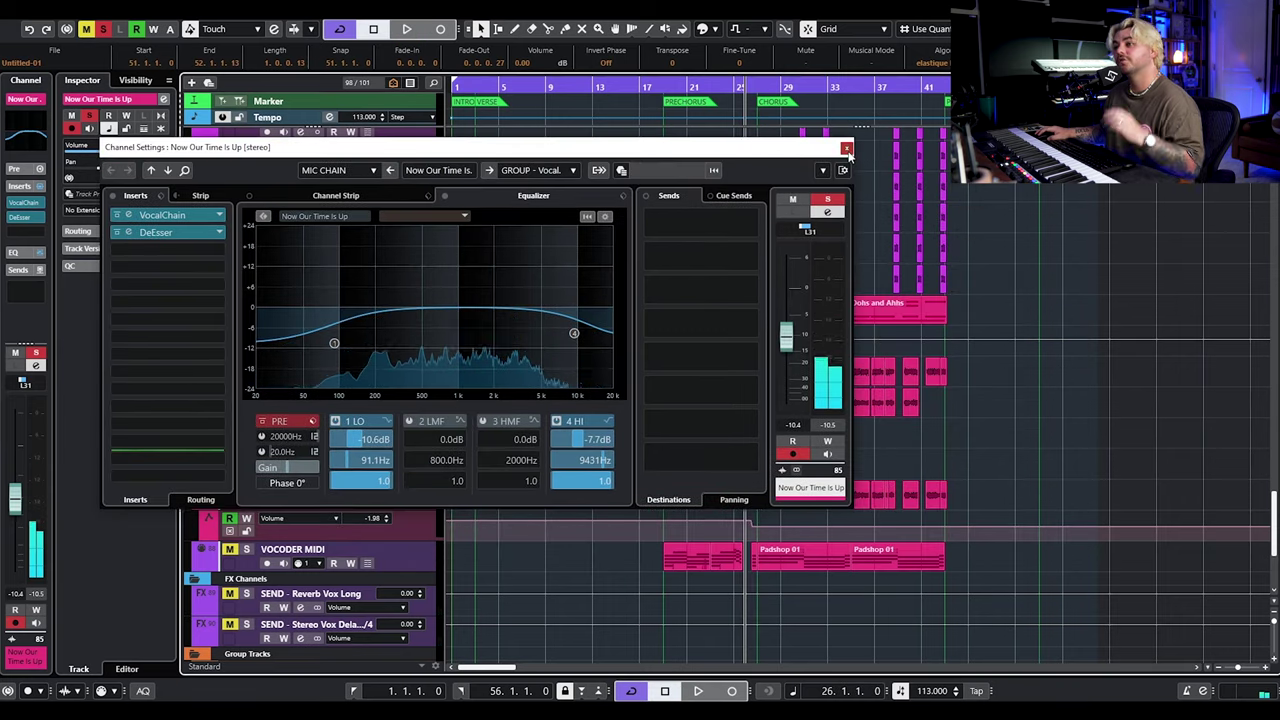
pyautogui.click(846, 149)
pyautogui.scroll(-3, 992, 430)
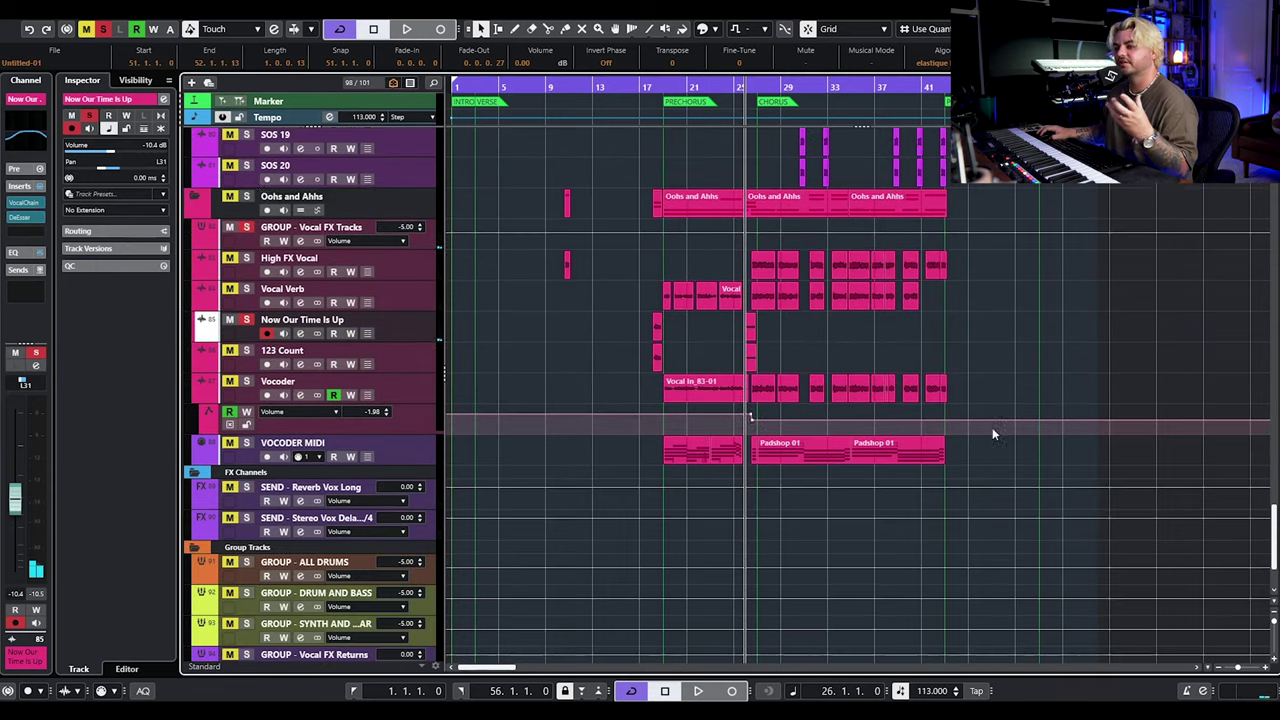
pyautogui.click(229, 196)
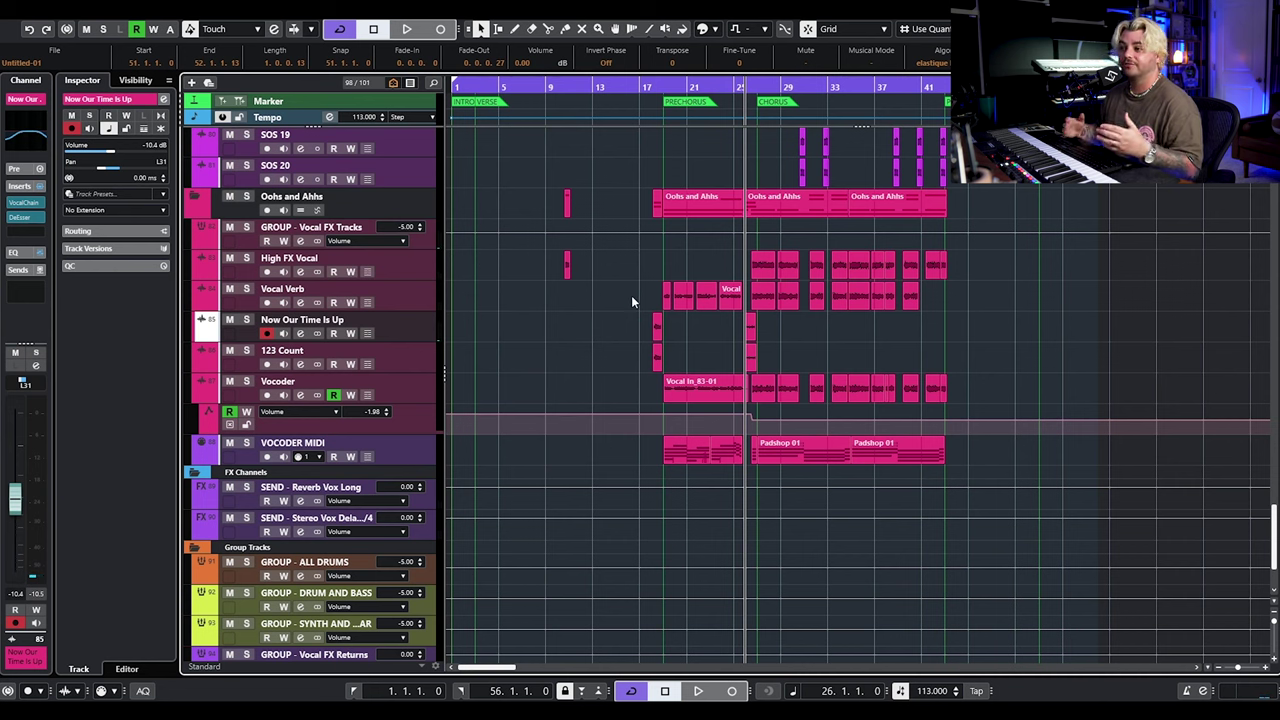
# Highlight the Female Verse Lead events and the layered female chorus lead events to compare them, and clear the selection.
pyautogui.scroll(10, 663, 308)
pyautogui.scroll(-8, 663, 305)
pyautogui.scroll(6, 600, 300)
pyautogui.scroll(-3, 550, 250)
pyautogui.moveTo(451, 185); pyautogui.dragTo(705, 200)
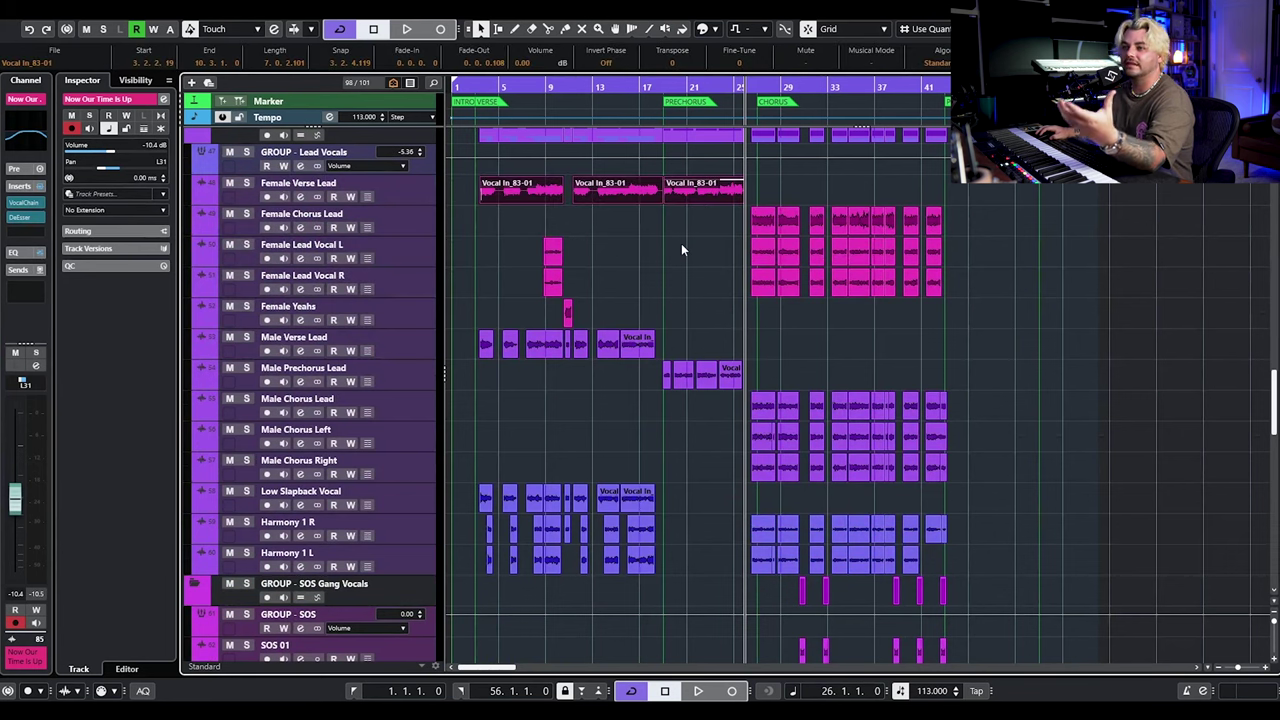
pyautogui.moveTo(1038, 238); pyautogui.dragTo(757, 481)
pyautogui.click(821, 355)
pyautogui.moveTo(1002, 208); pyautogui.dragTo(723, 301)
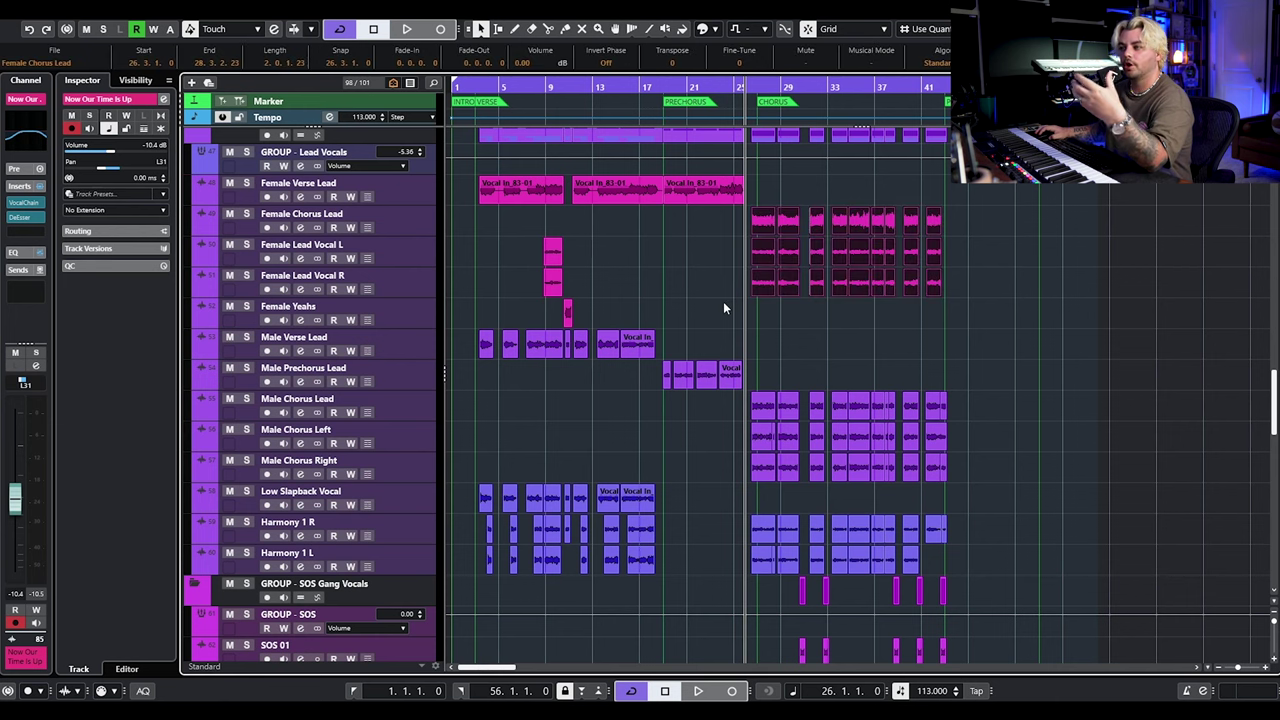
pyautogui.click(687, 307)
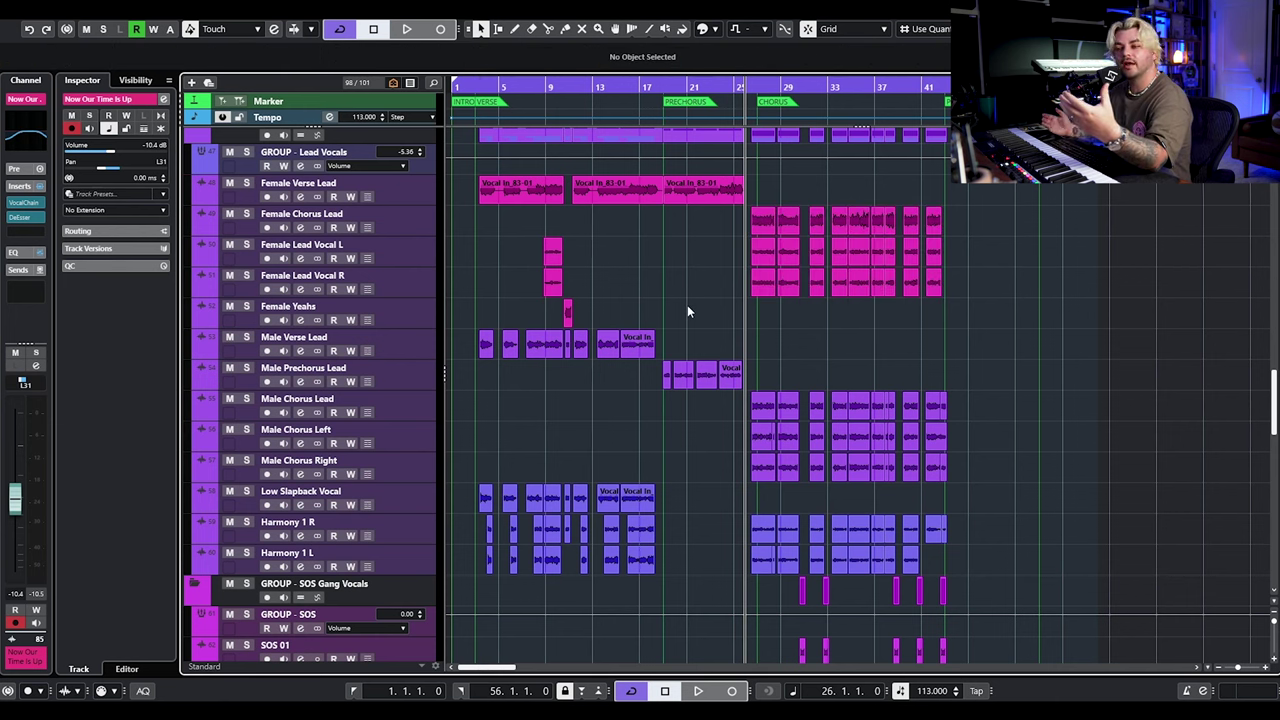
# View the pitch segments of the Female Verse Lead's prechorus event in the sample editor and close the editor.
pyautogui.scroll(-2, 716, 286)
pyautogui.scroll(2, 716, 284)
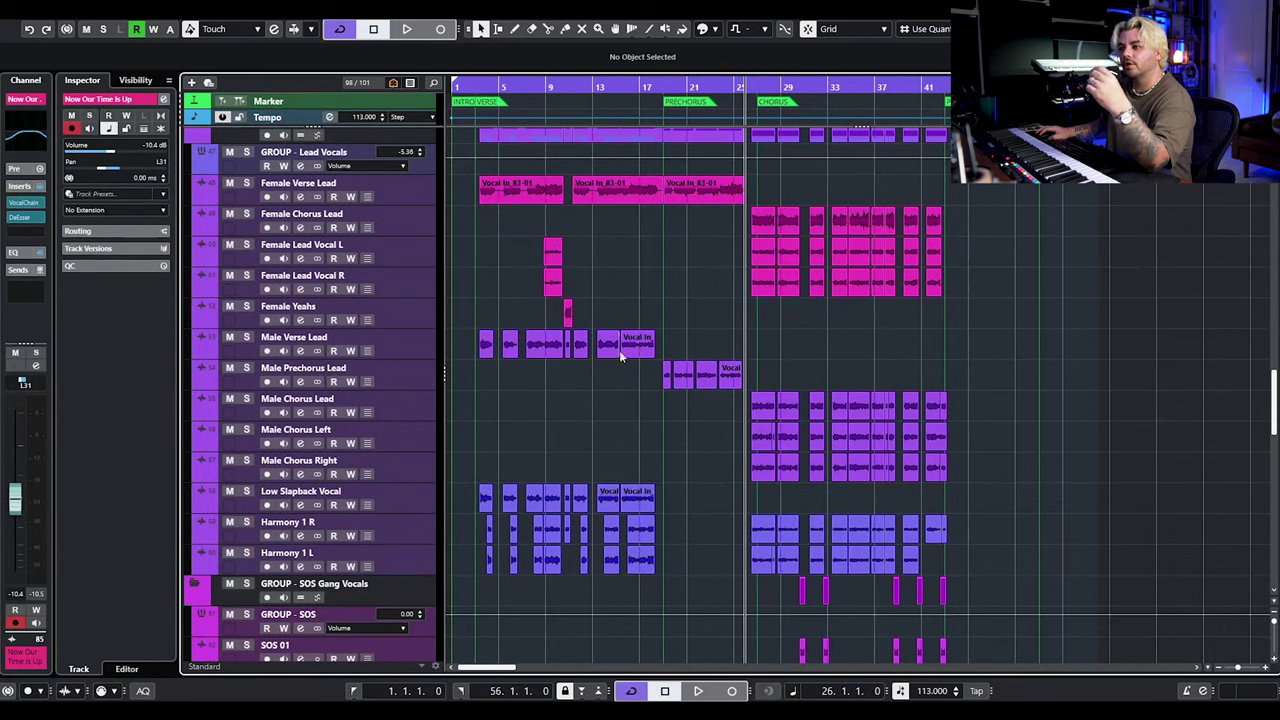
pyautogui.doubleClick(670, 192)
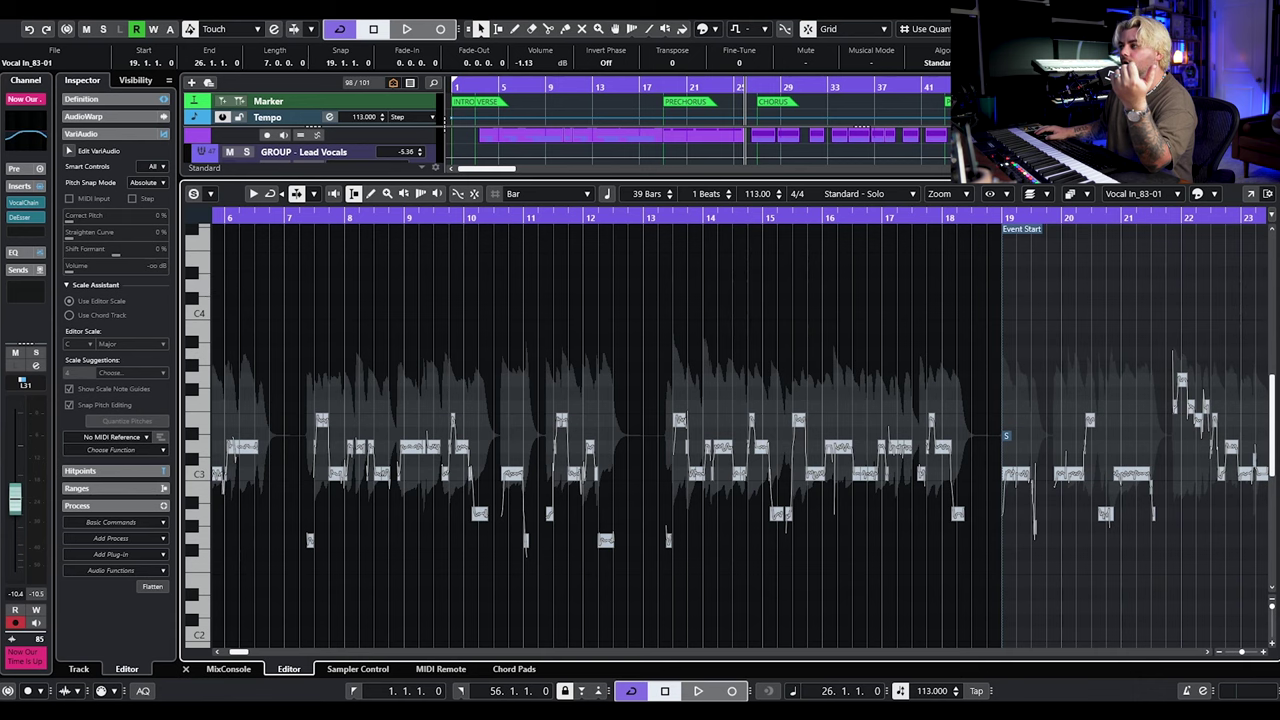
pyautogui.hotkey('ctrl', 'e')
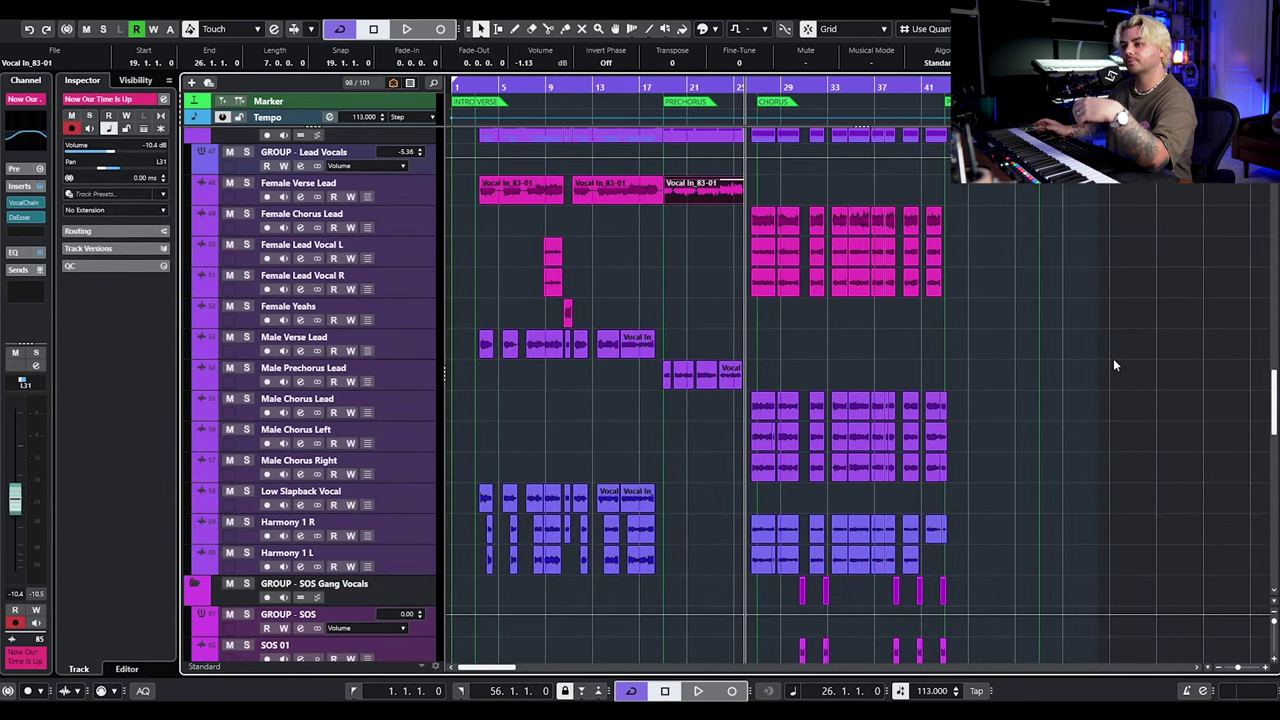
# Solo the VOCODER MIDI track together with the Vocoder track and place the playback cursor at the prechorus start, bar 19.
pyautogui.scroll(-10, 1116, 366)
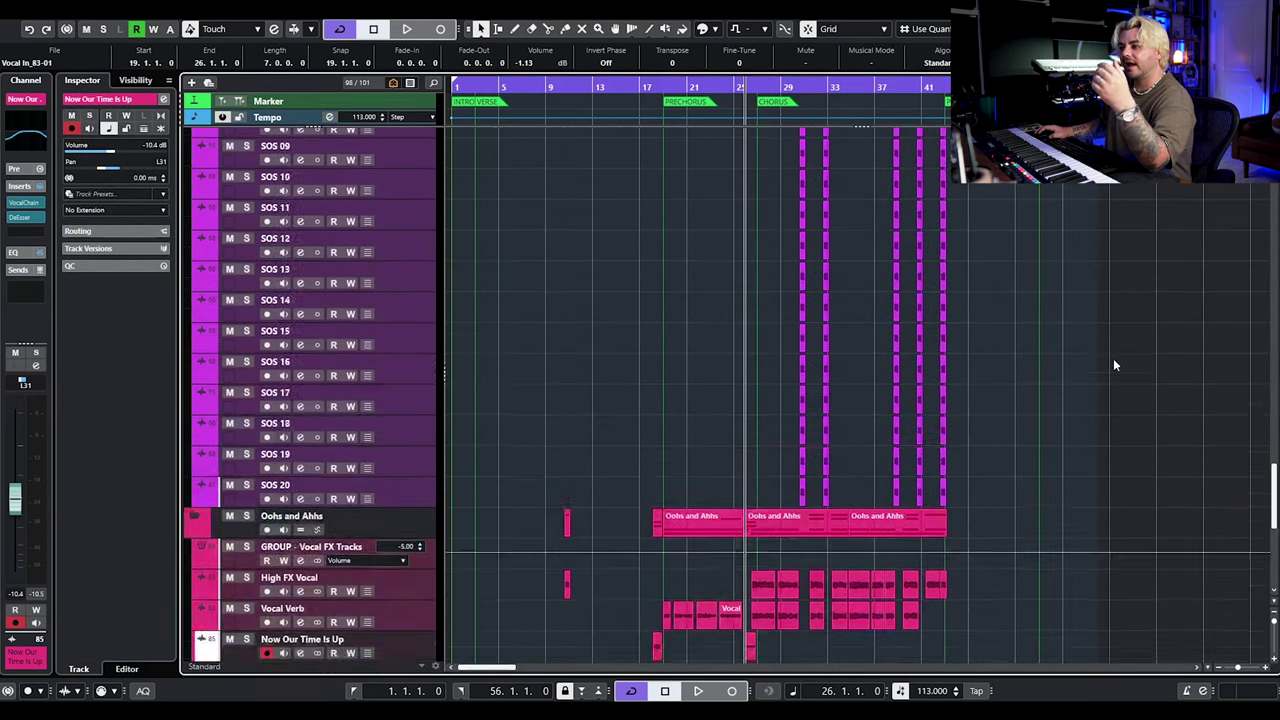
pyautogui.scroll(-7, 1116, 366)
pyautogui.click(245, 549)
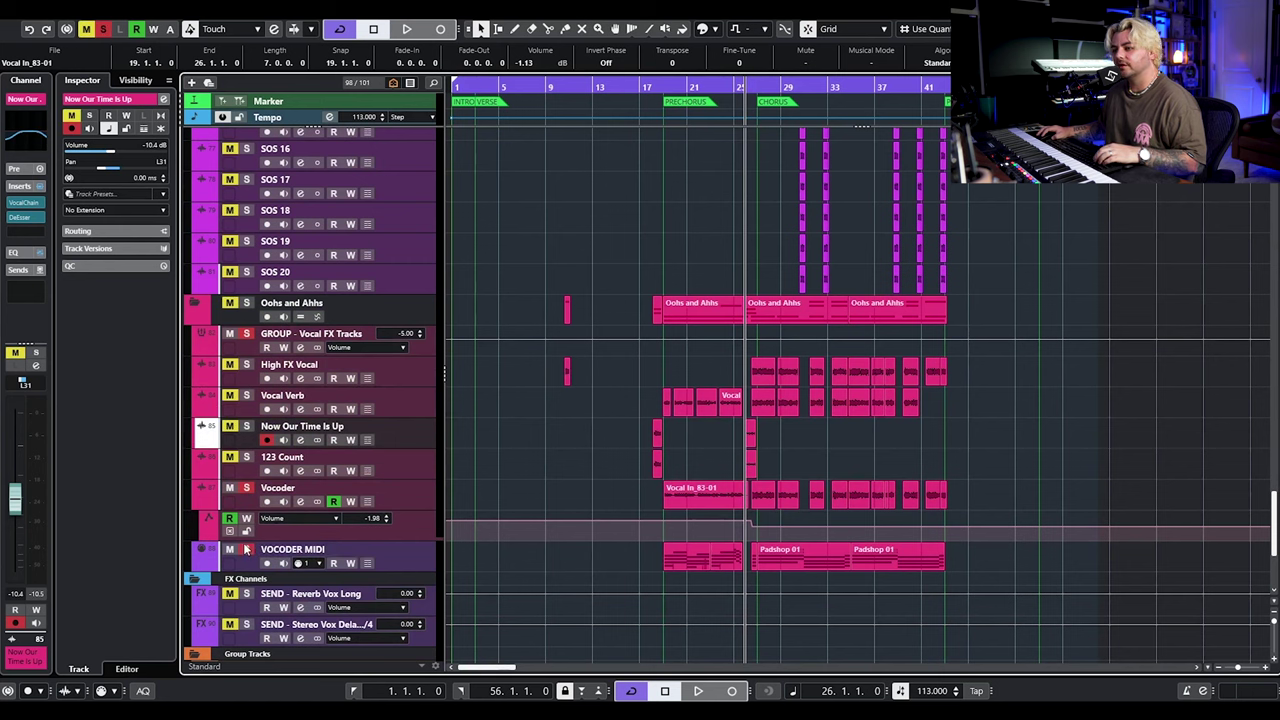
pyautogui.scroll(5, 679, 455)
pyautogui.click(637, 88)
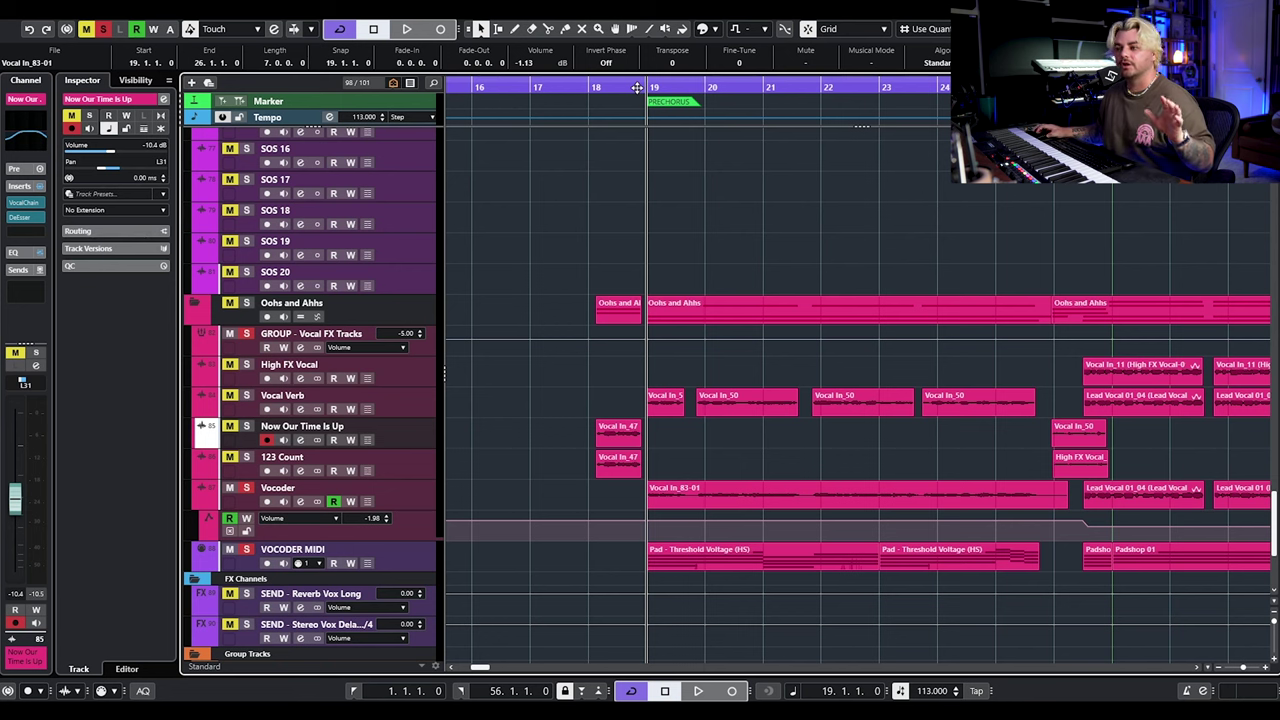
pyautogui.scroll(-3, 718, 203)
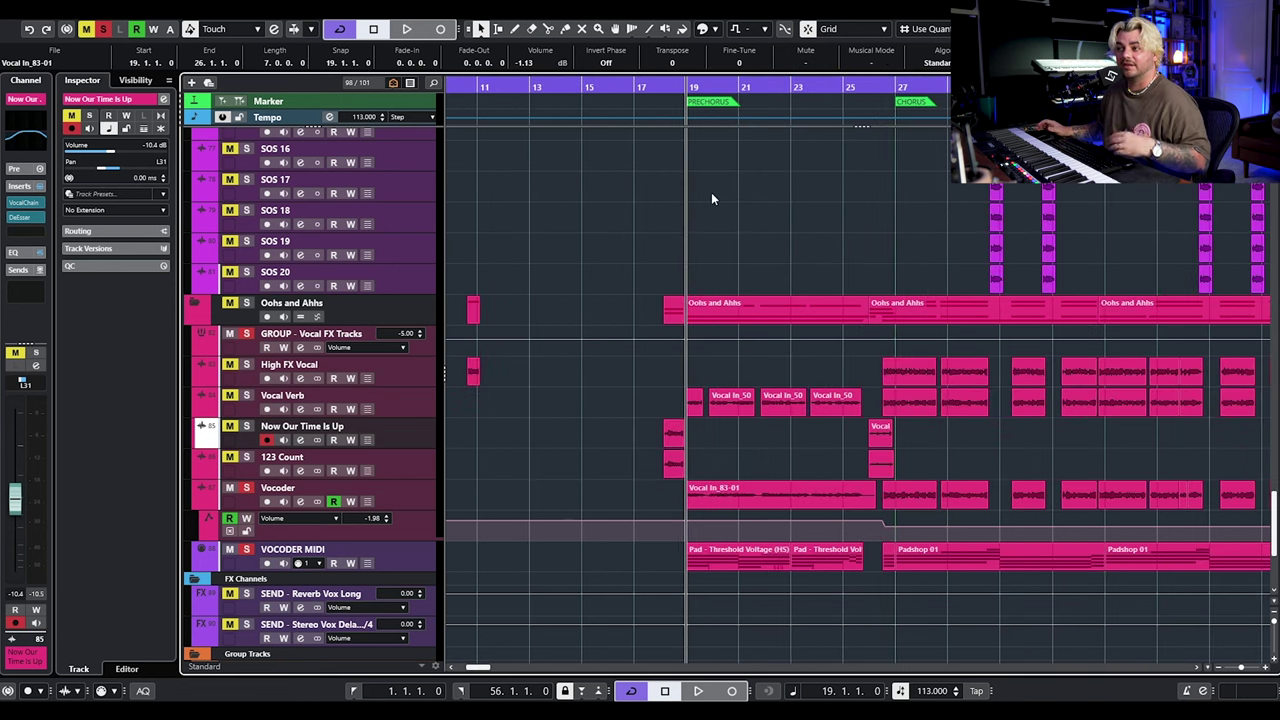
# Examine the Vocoder insert on the Vocoder channel and show the VOCODER MIDI track's routing settings.
pyautogui.click(300, 501)
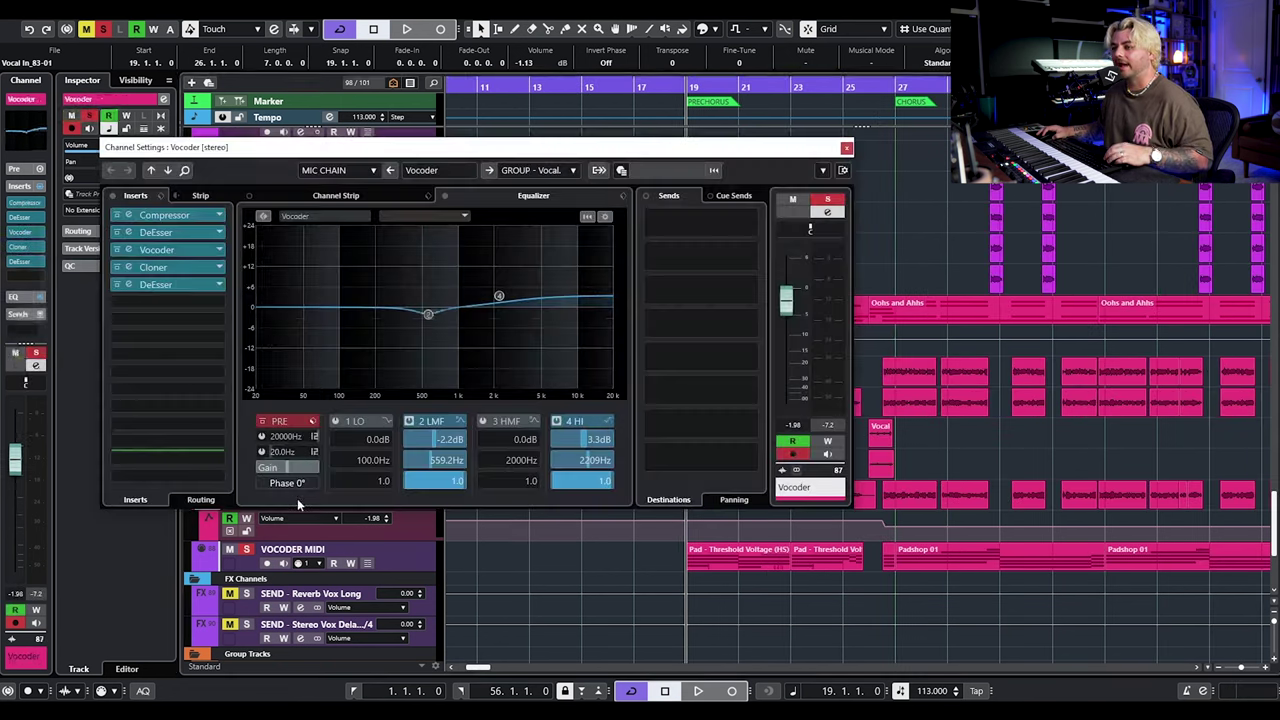
pyautogui.click(183, 250)
pyautogui.click(847, 148)
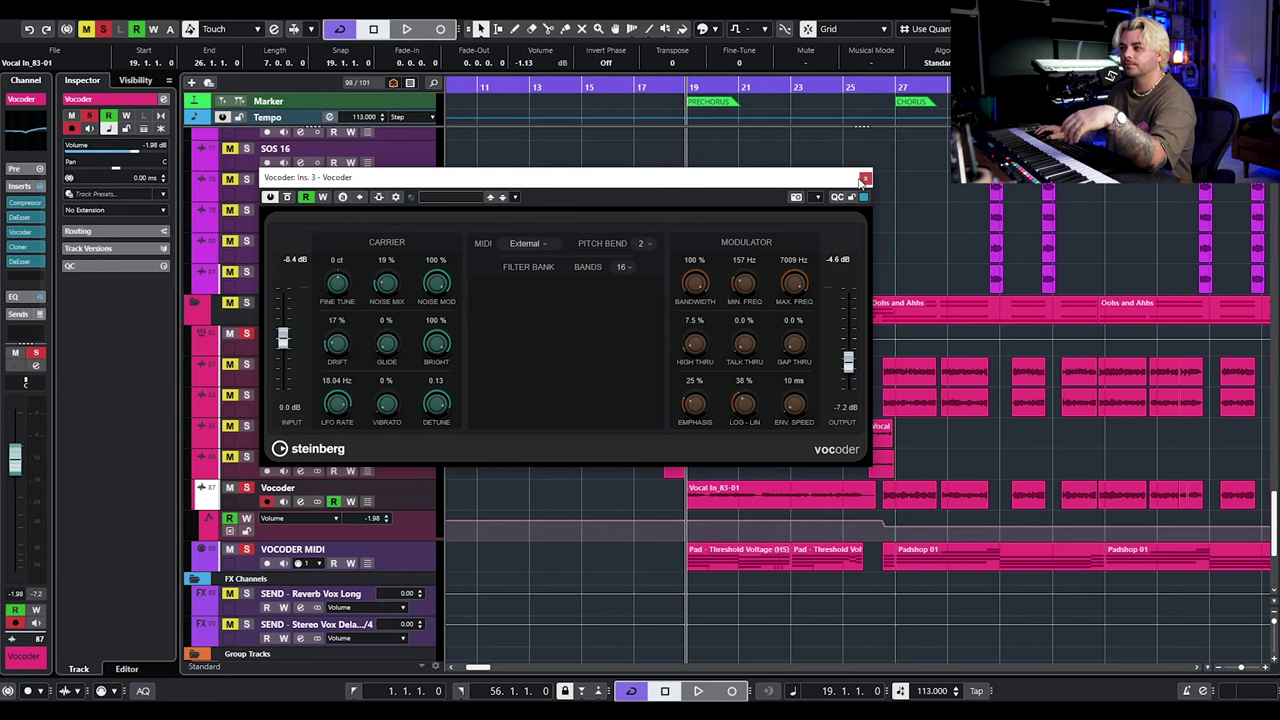
pyautogui.click(865, 180)
pyautogui.click(426, 558)
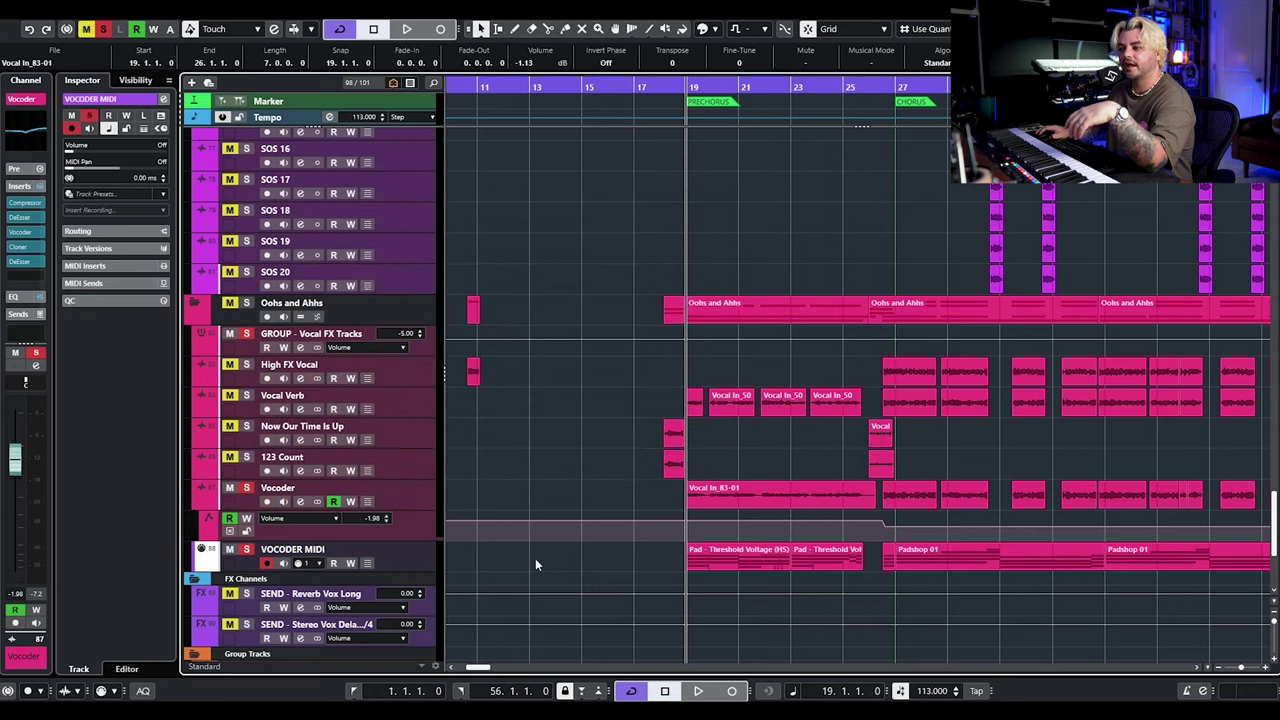
pyautogui.click(116, 231)
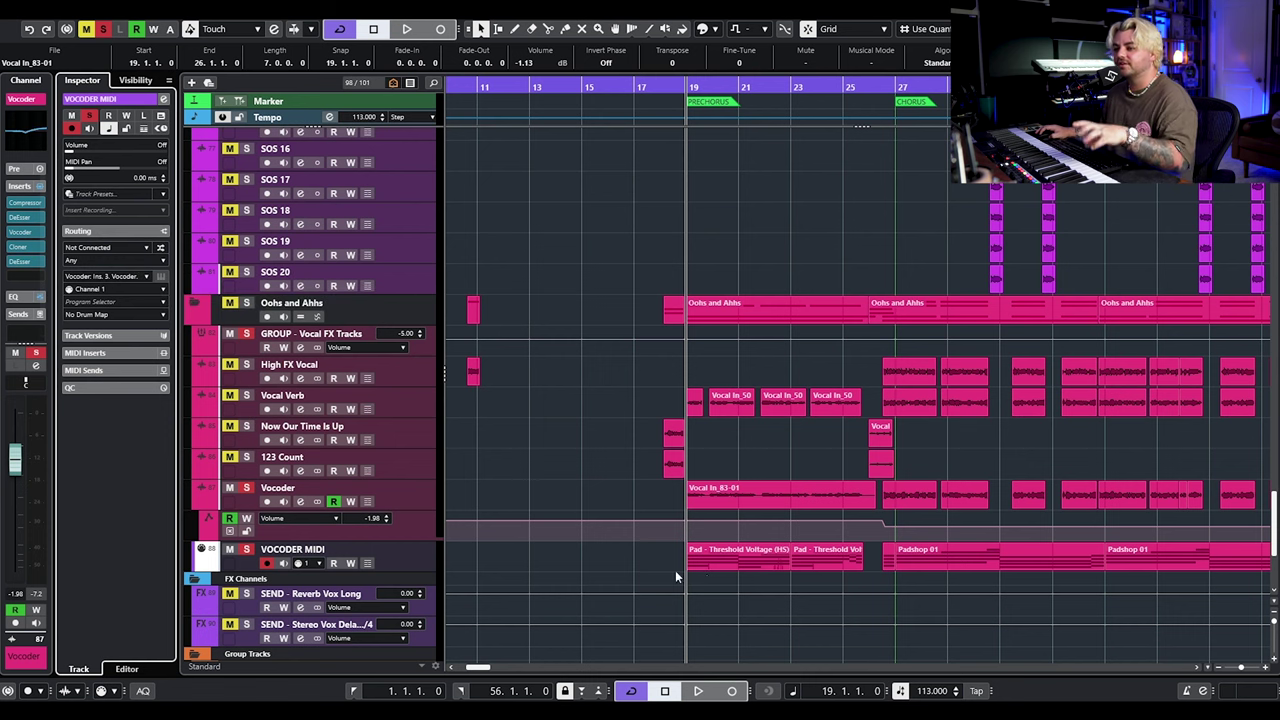
# Play the vocoder part from bar 19 with its Vocoder insert open and the channel's other inserts bypassed.
pyautogui.press('space')
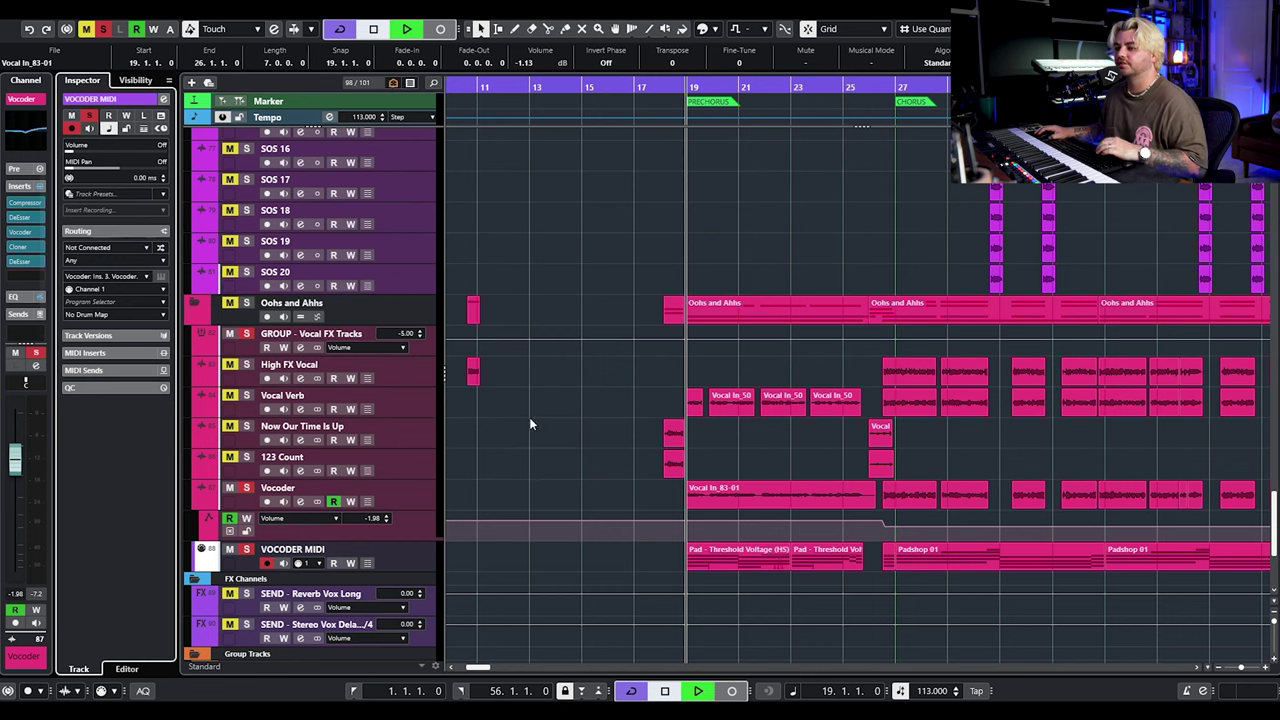
pyautogui.click(299, 501)
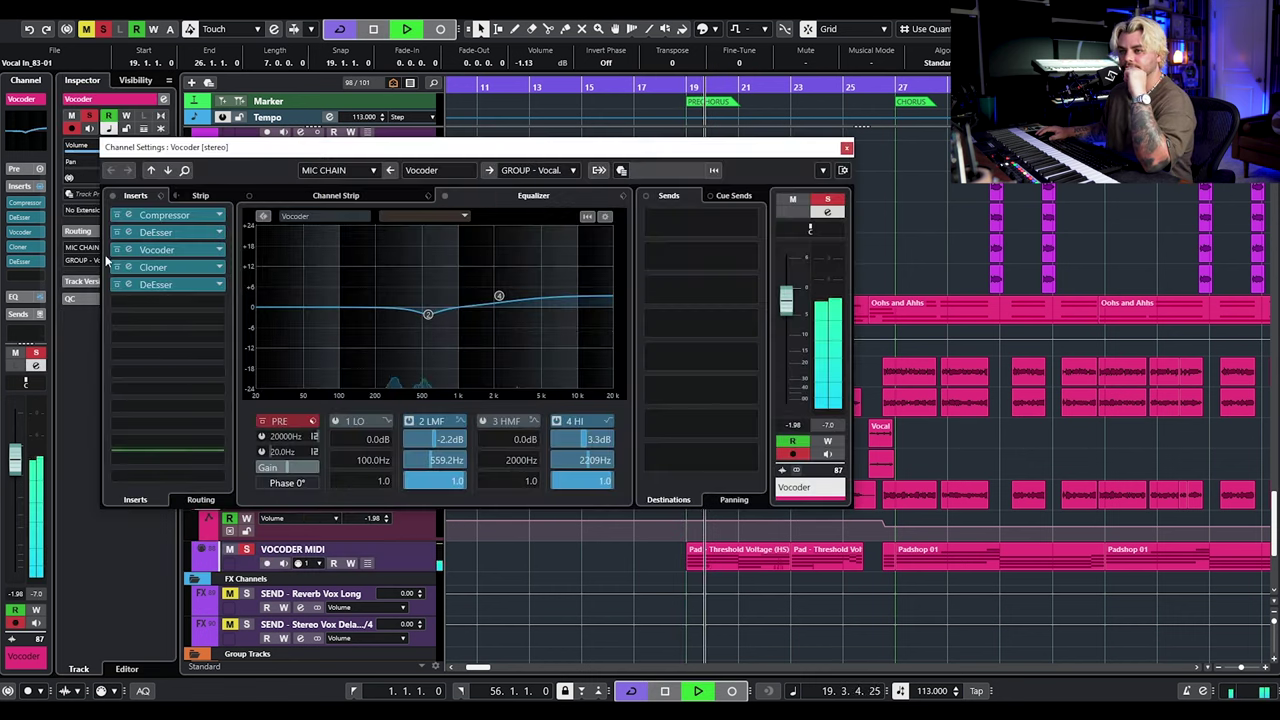
pyautogui.click(180, 249)
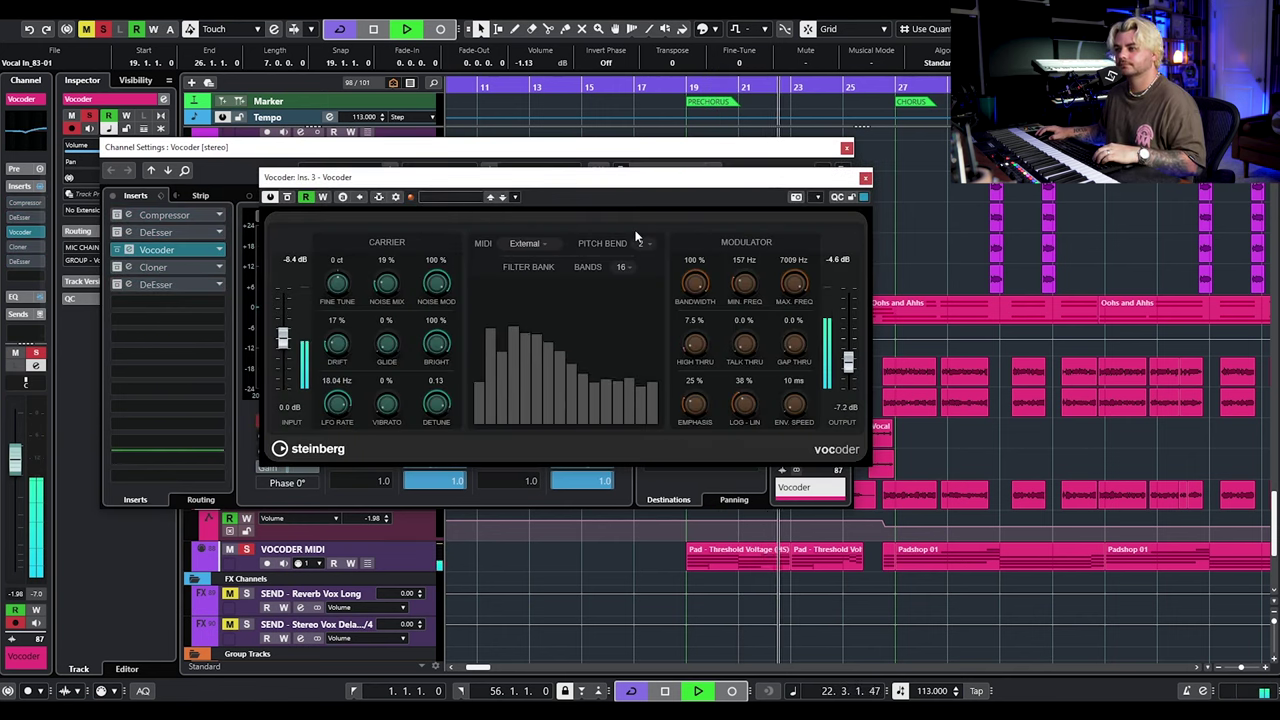
pyautogui.press('space')
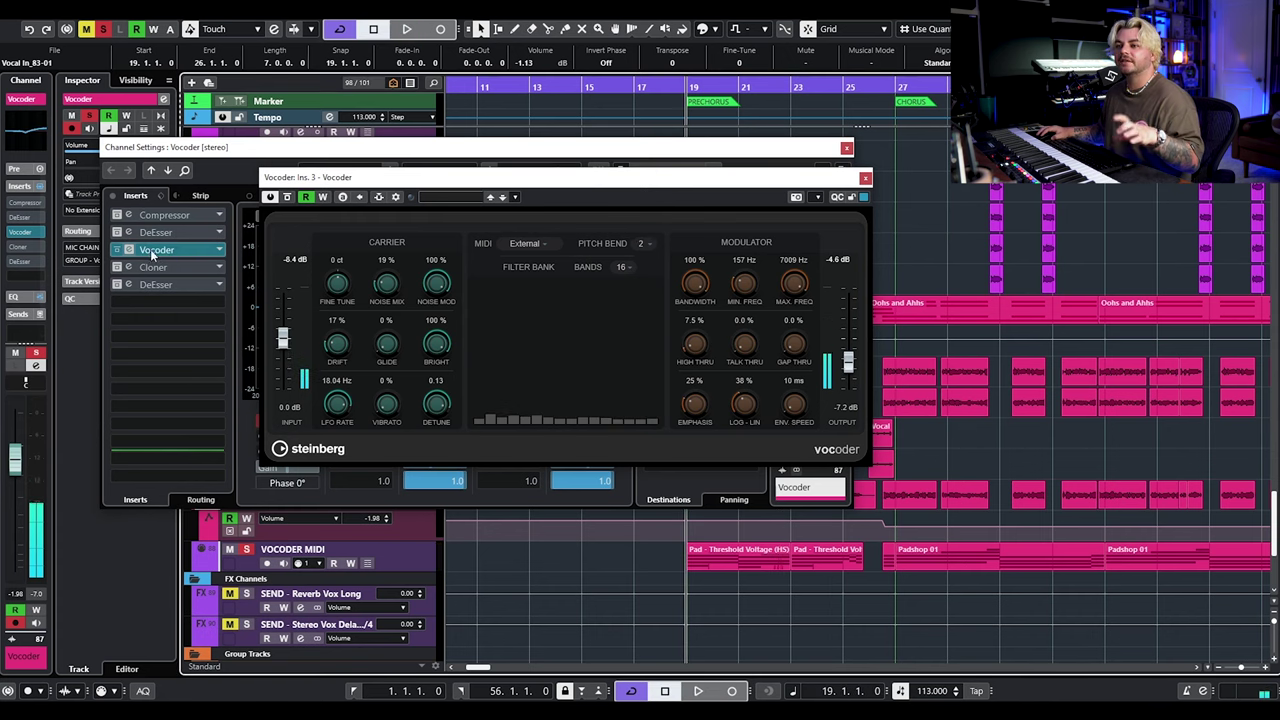
# Reactivate the Compressor, Cloner and both DeEsser inserts on the Vocoder channel and show the Cloner's settings.
pyautogui.click(117, 217)
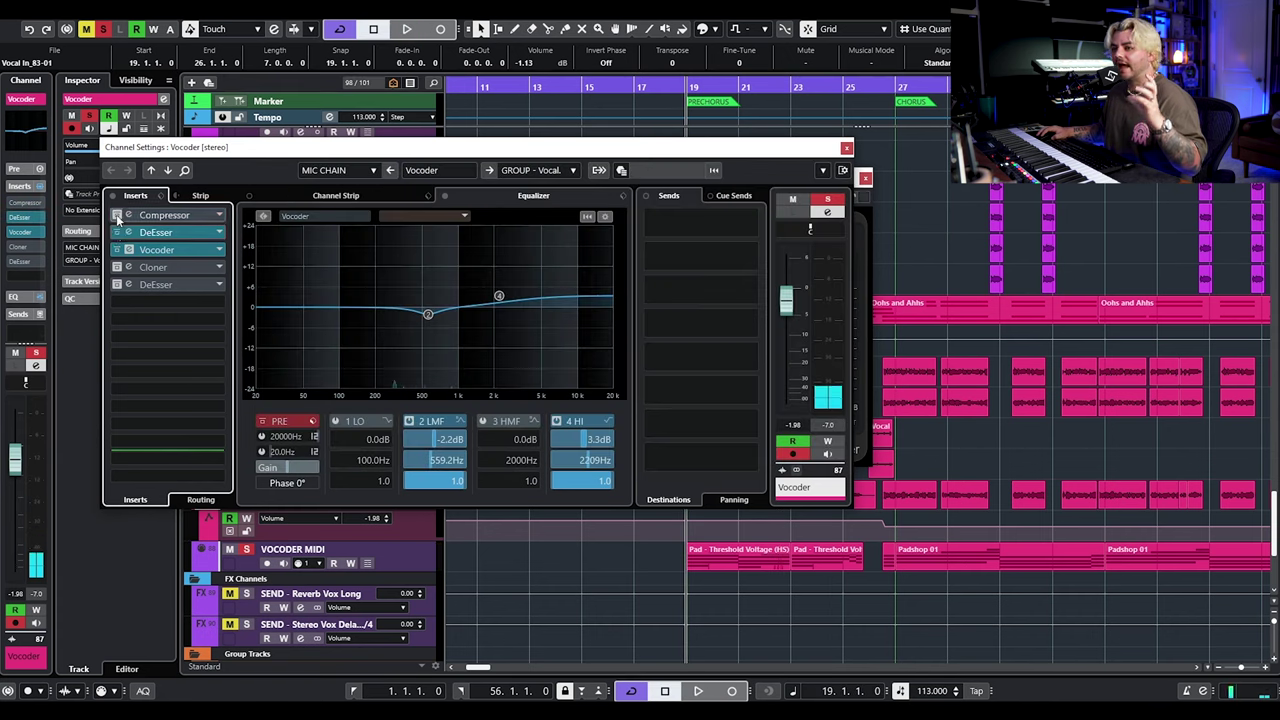
pyautogui.click(117, 216)
pyautogui.click(117, 267)
pyautogui.click(117, 284)
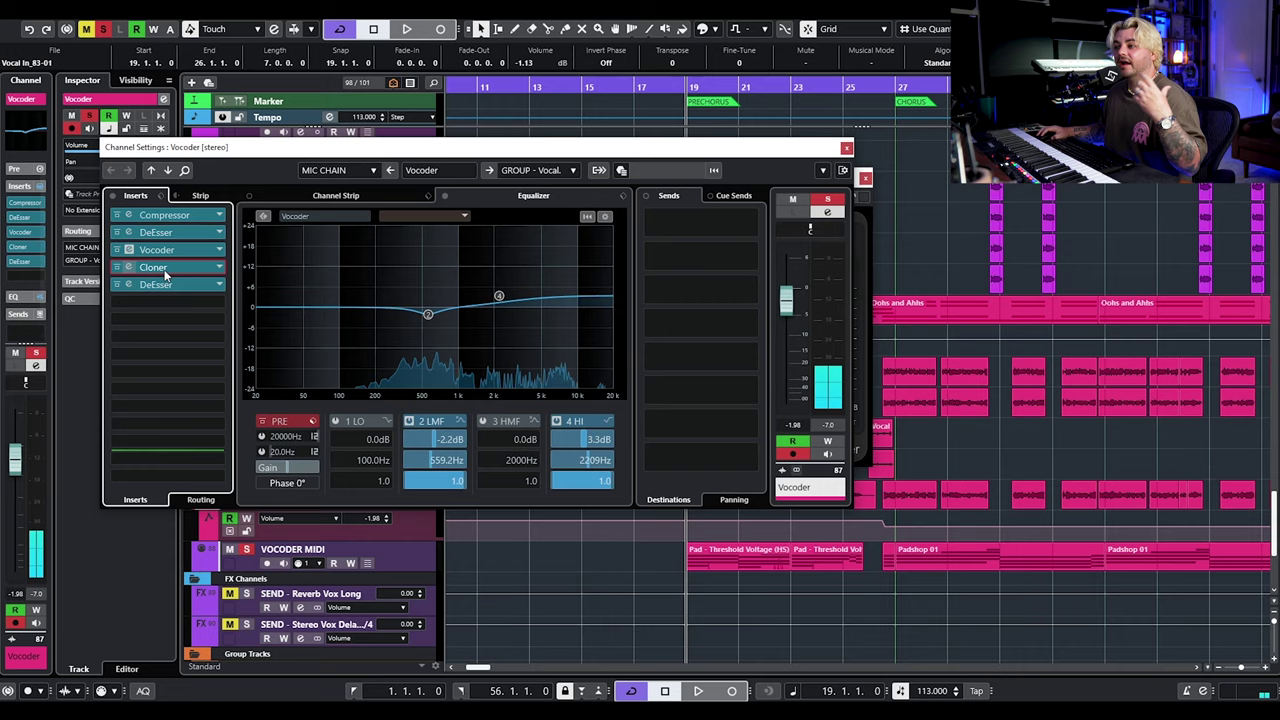
pyautogui.click(160, 267)
pyautogui.moveTo(1168, 148); pyautogui.dragTo(575, 148)
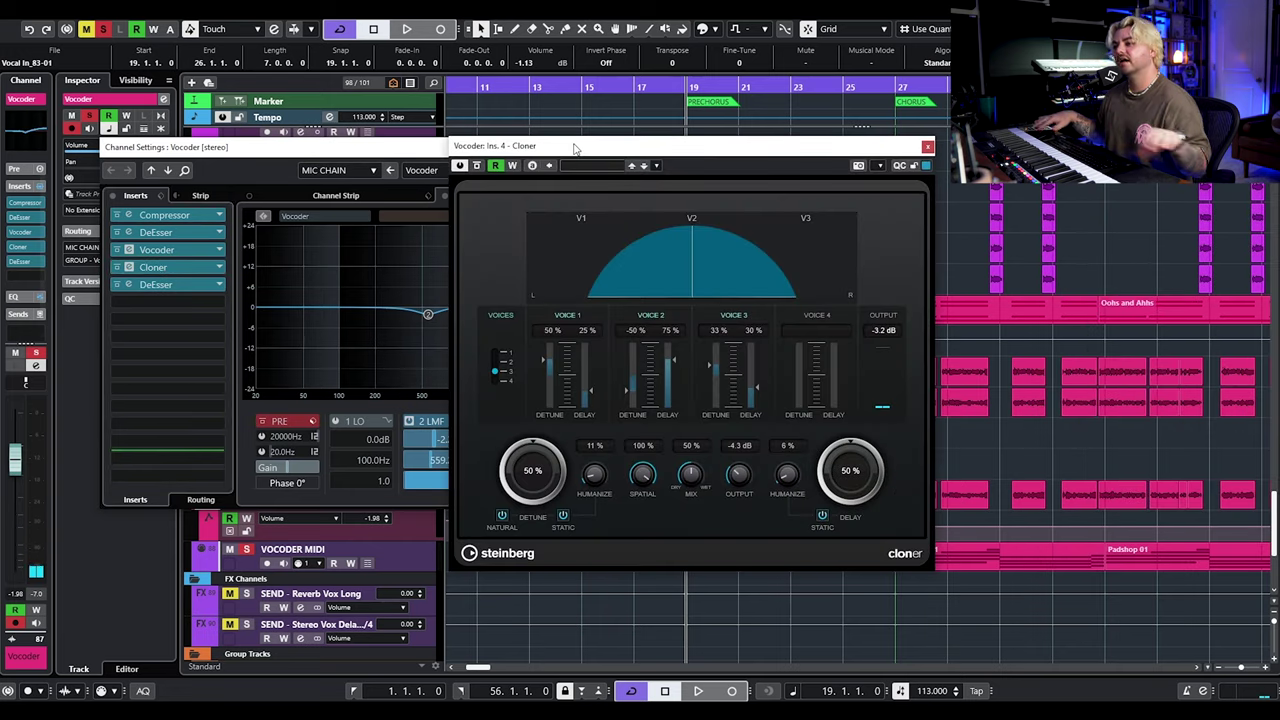
# Play the prechorus with the full vocoder chain, close the channel and plug-in windows, and audition the whole Oohs and Ahhs folder.
pyautogui.press('space')
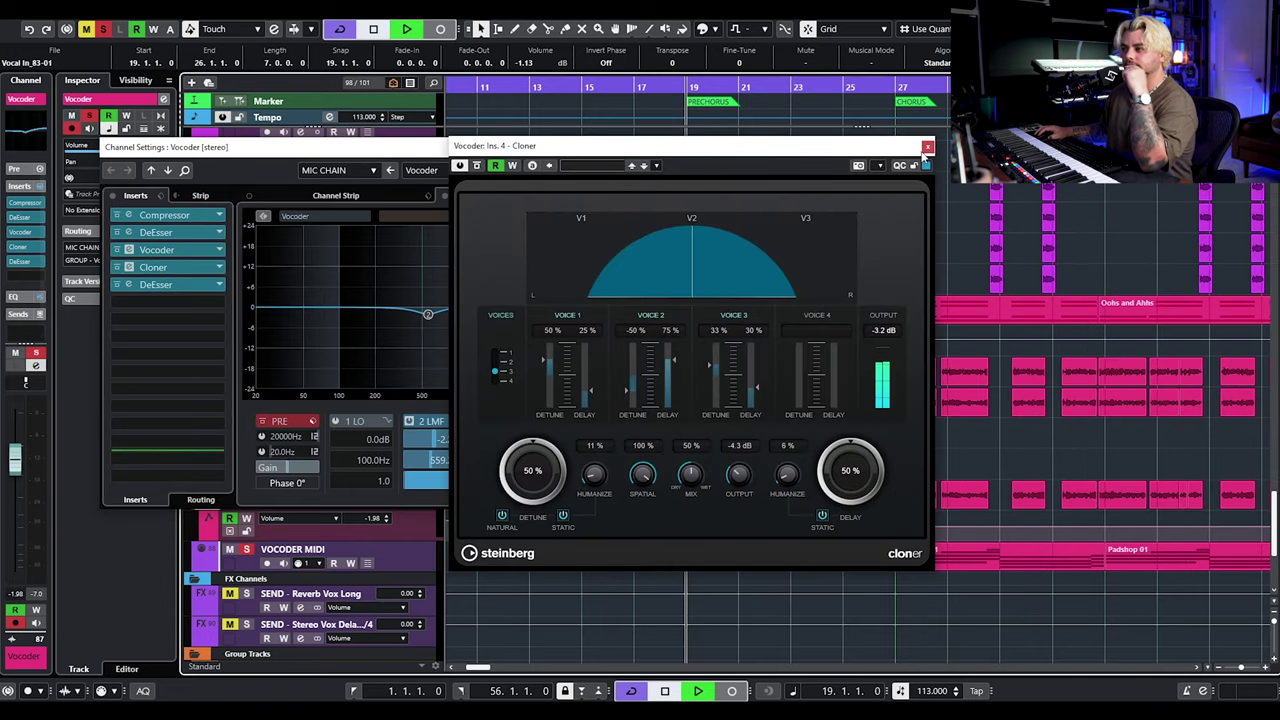
pyautogui.click(927, 147)
pyautogui.click(846, 147)
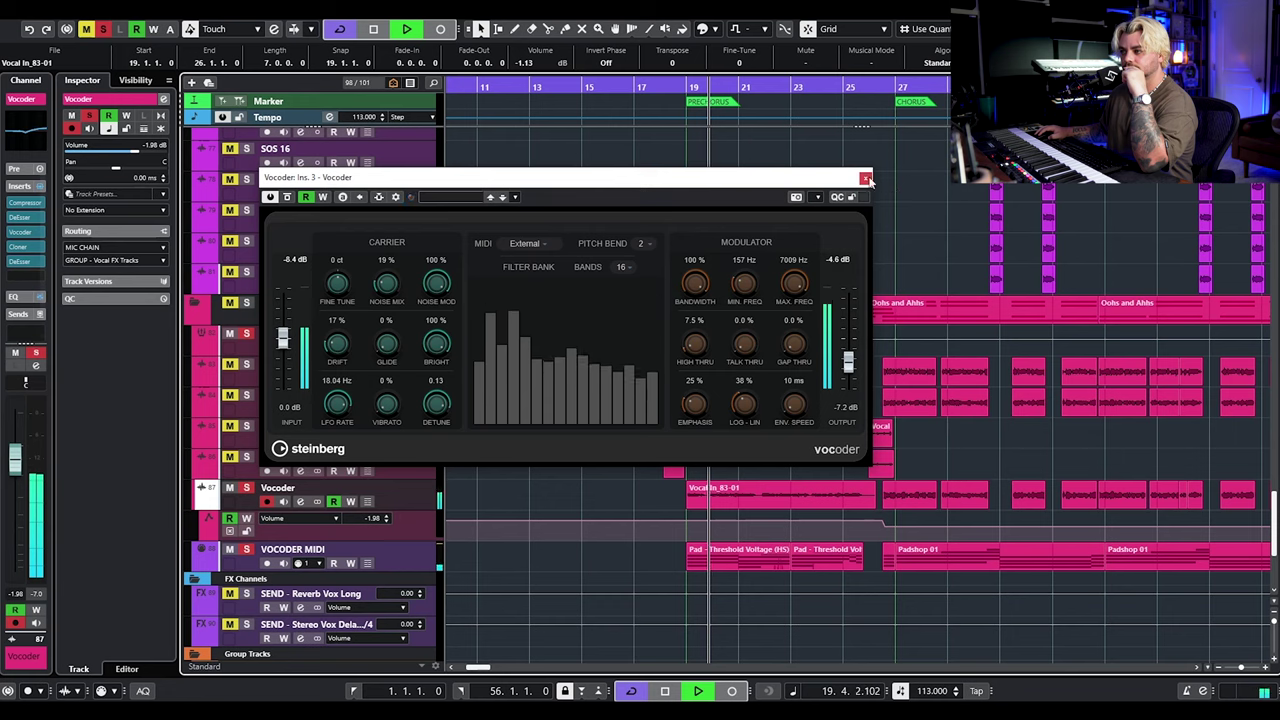
pyautogui.click(865, 177)
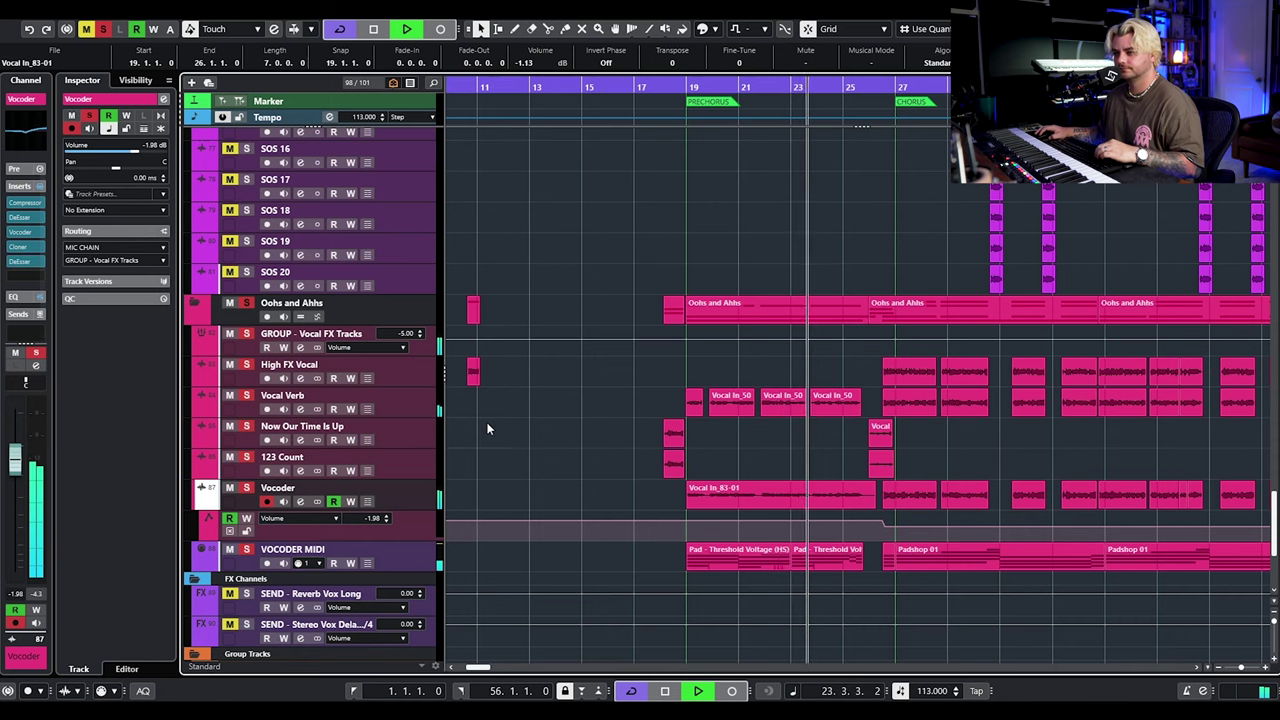
pyautogui.press('space')
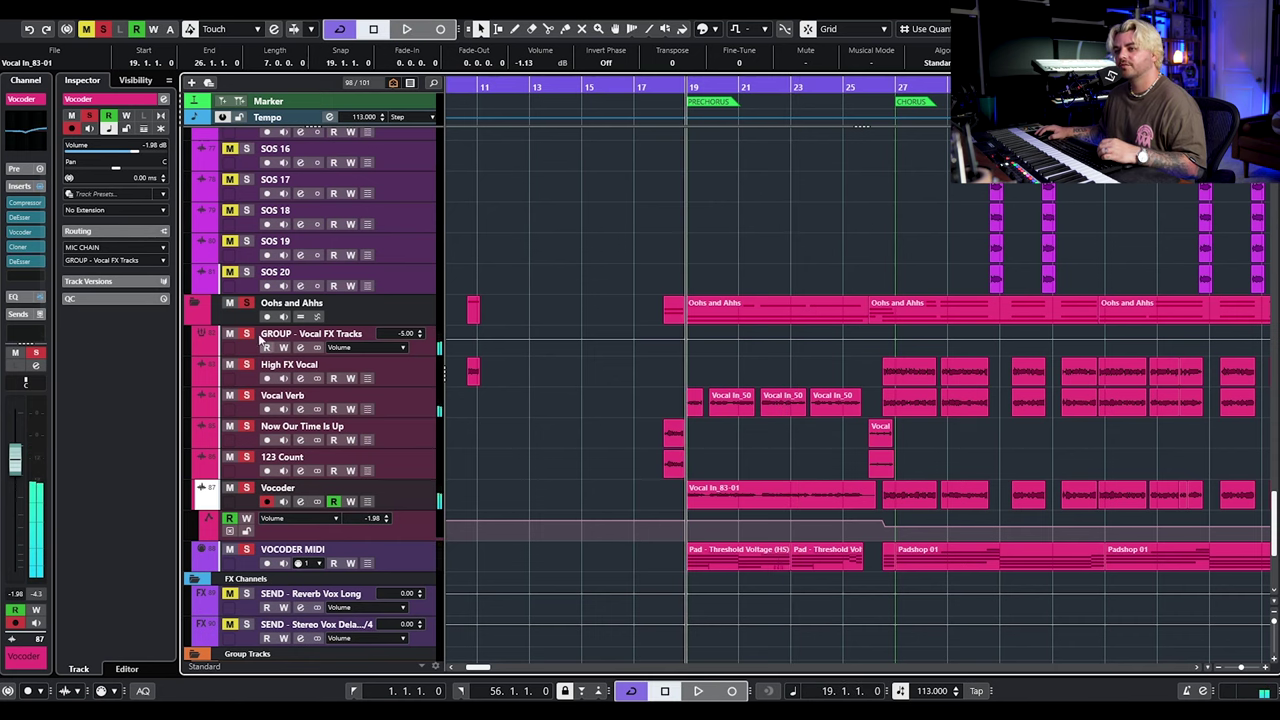
# Unsolo the Oohs and Ahhs folder, solo the High FX Vocal track, and play it from the chorus start at bar 27.
pyautogui.click(259, 310)
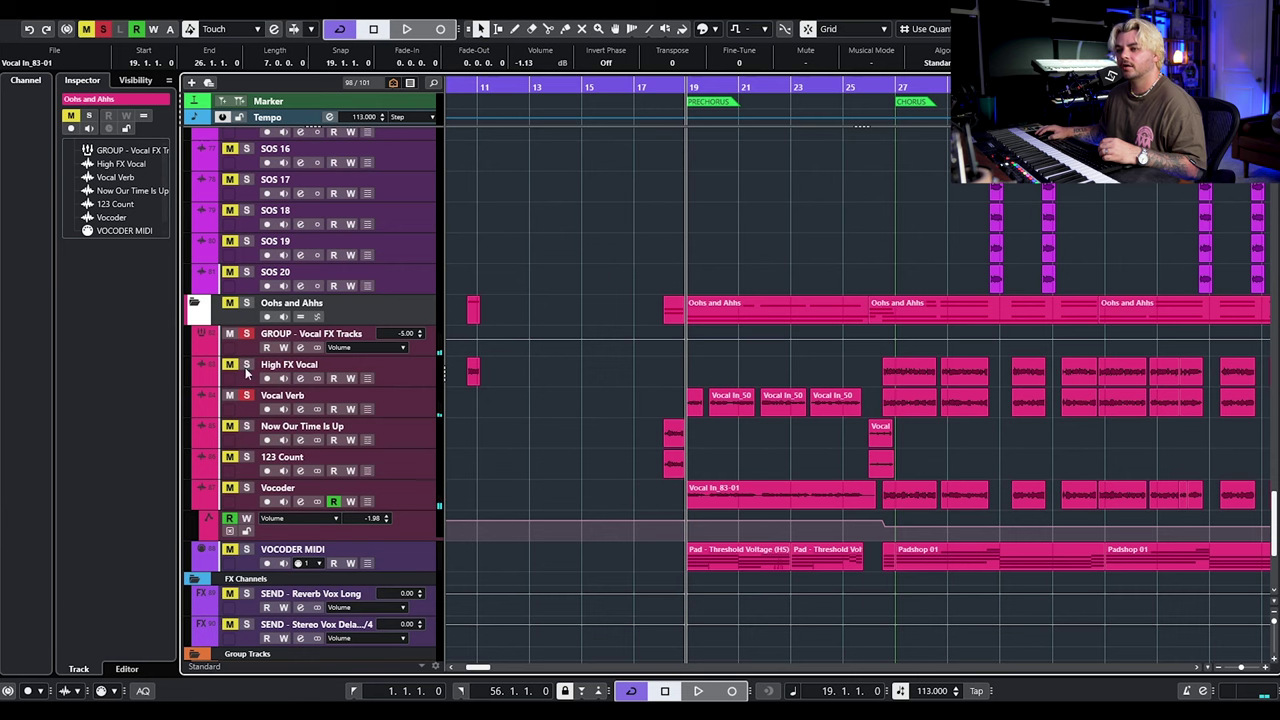
pyautogui.click(246, 303)
pyautogui.click(895, 87)
pyautogui.press('space')
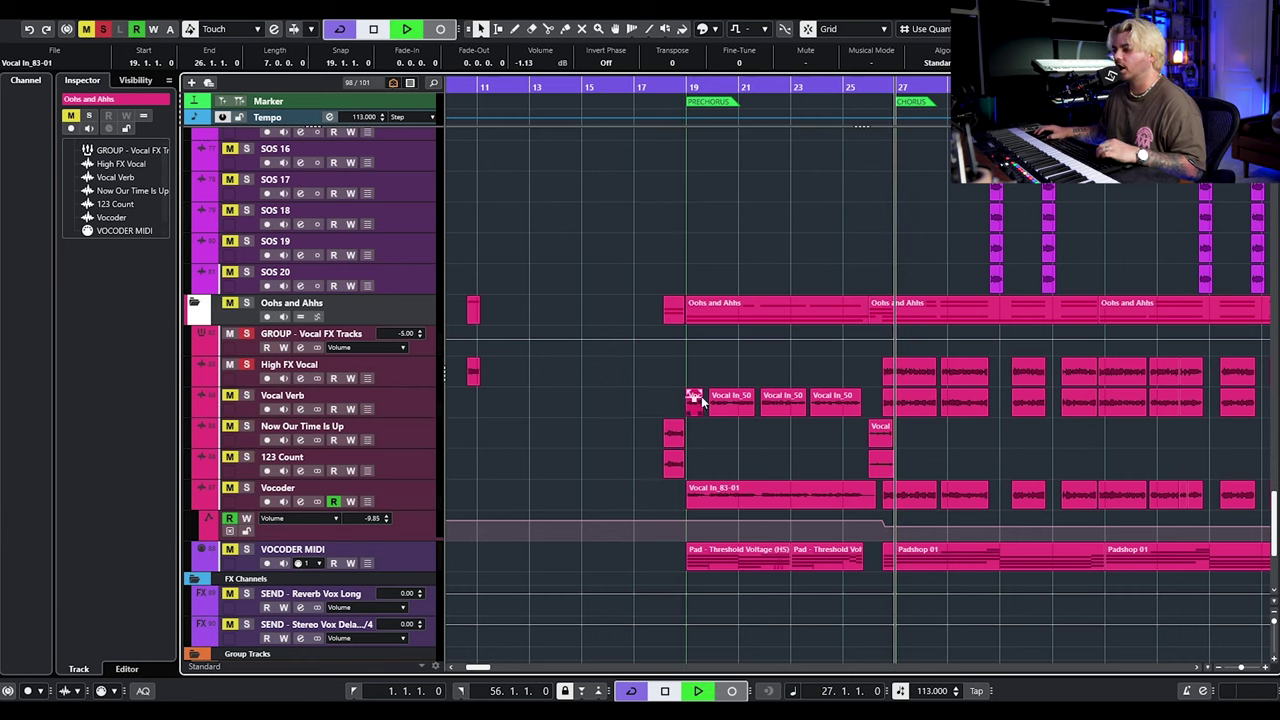
# Examine the High FX Vocal channel's equalizer and VocalChain insert during playback, and close both windows.
pyautogui.click(300, 378)
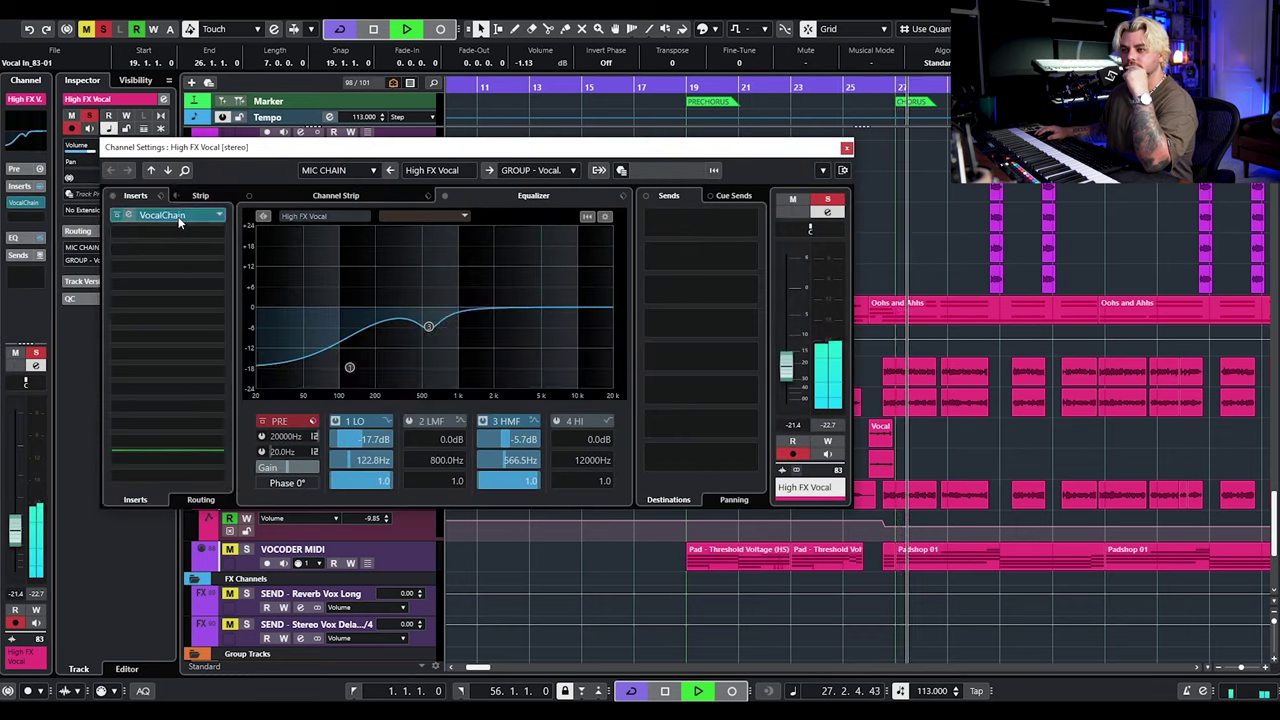
pyautogui.click(162, 214)
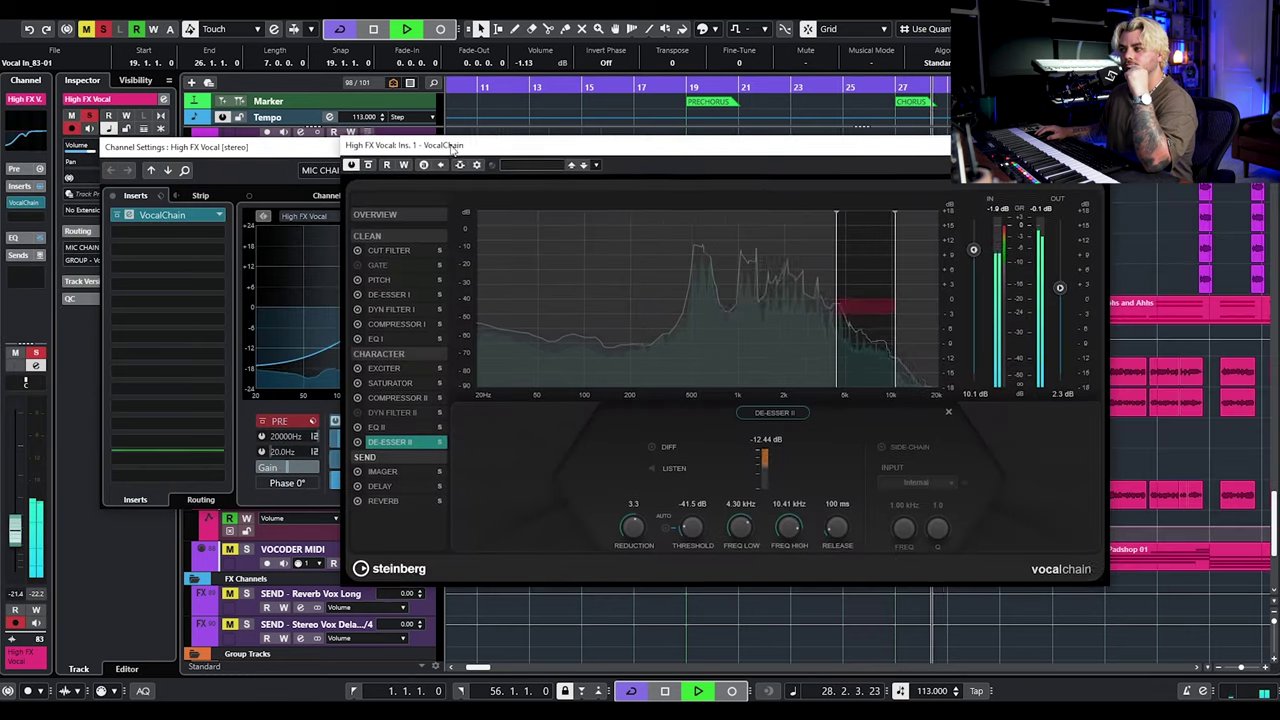
pyautogui.press('space')
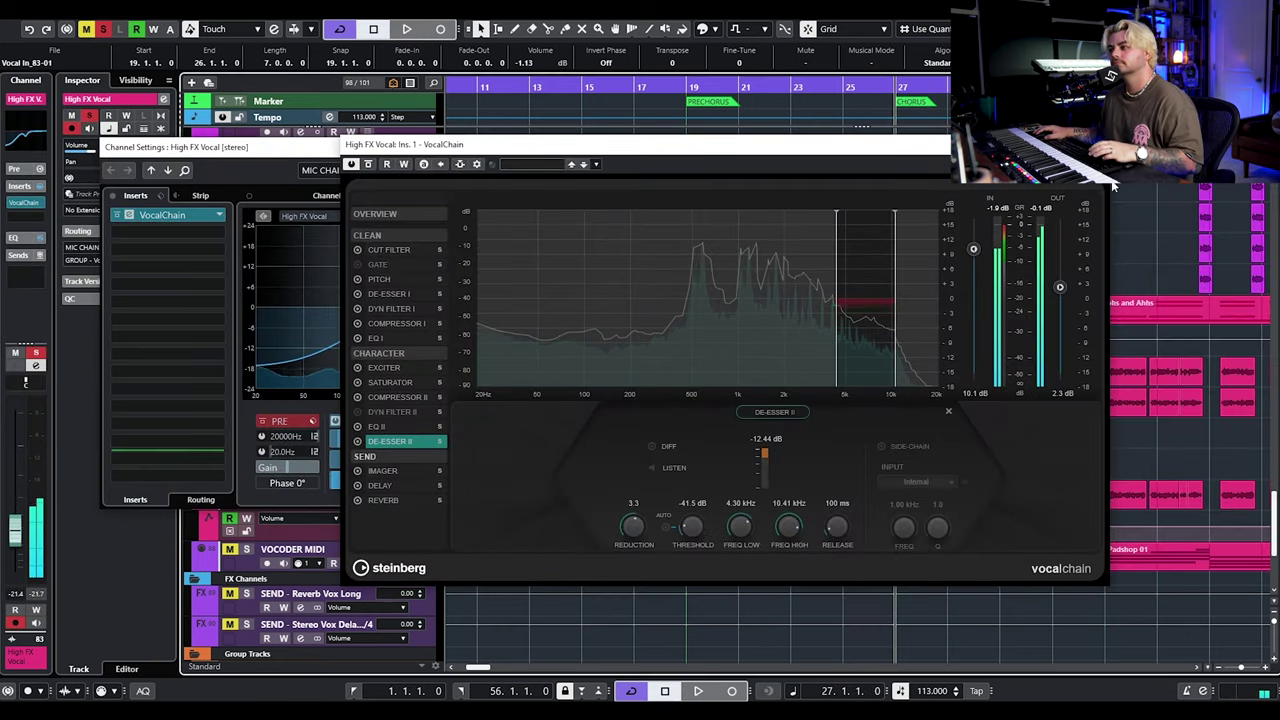
pyautogui.click(940, 144)
pyautogui.click(874, 240)
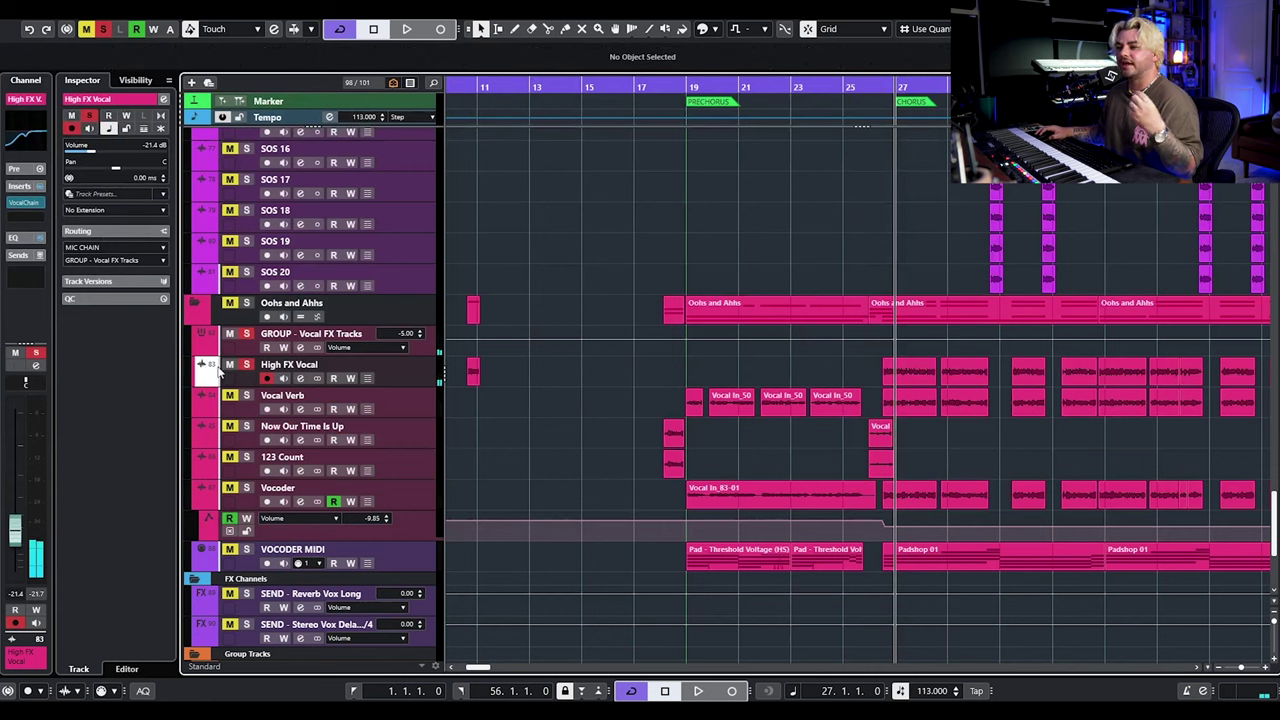
# Clear all solos and mutes in the project and solo the lead vocals folder.
pyautogui.click(103, 28)
pyautogui.click(86, 28)
pyautogui.scroll(-5, 482, 378)
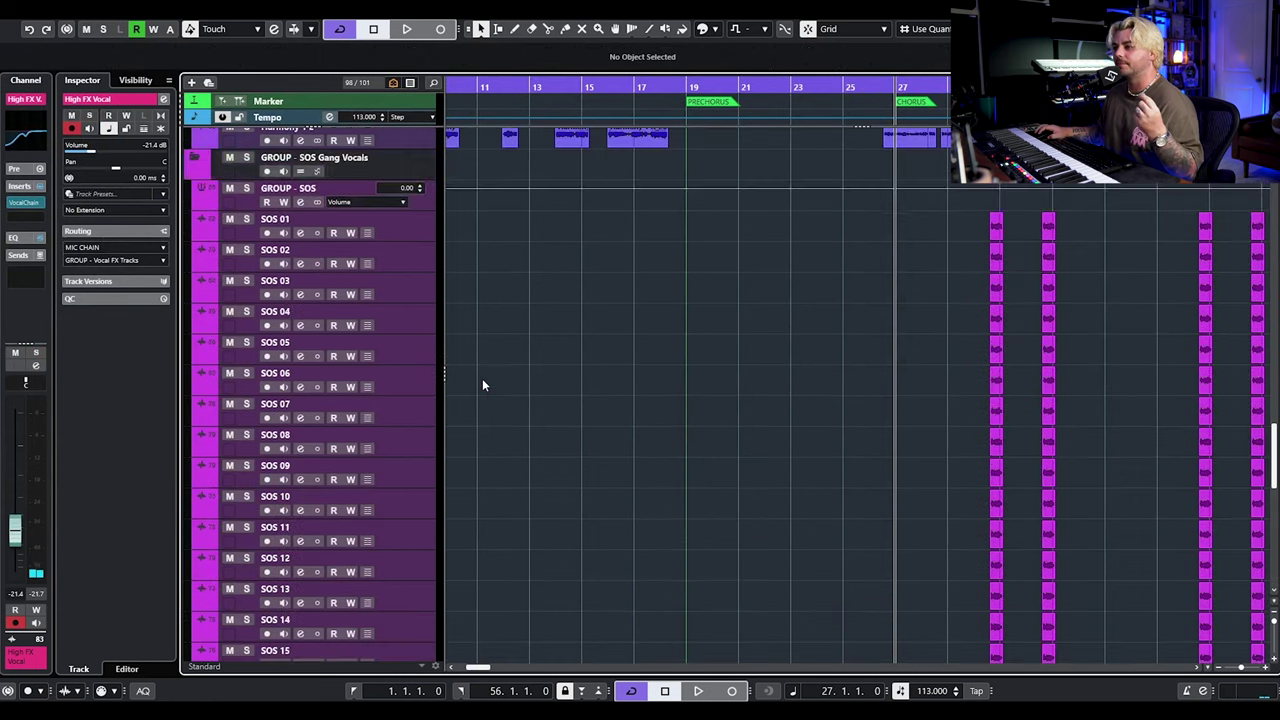
pyautogui.scroll(8, 482, 378)
pyautogui.scroll(3, 600, 400)
pyautogui.scroll(3, 676, 424)
pyautogui.scroll(-4, 676, 424)
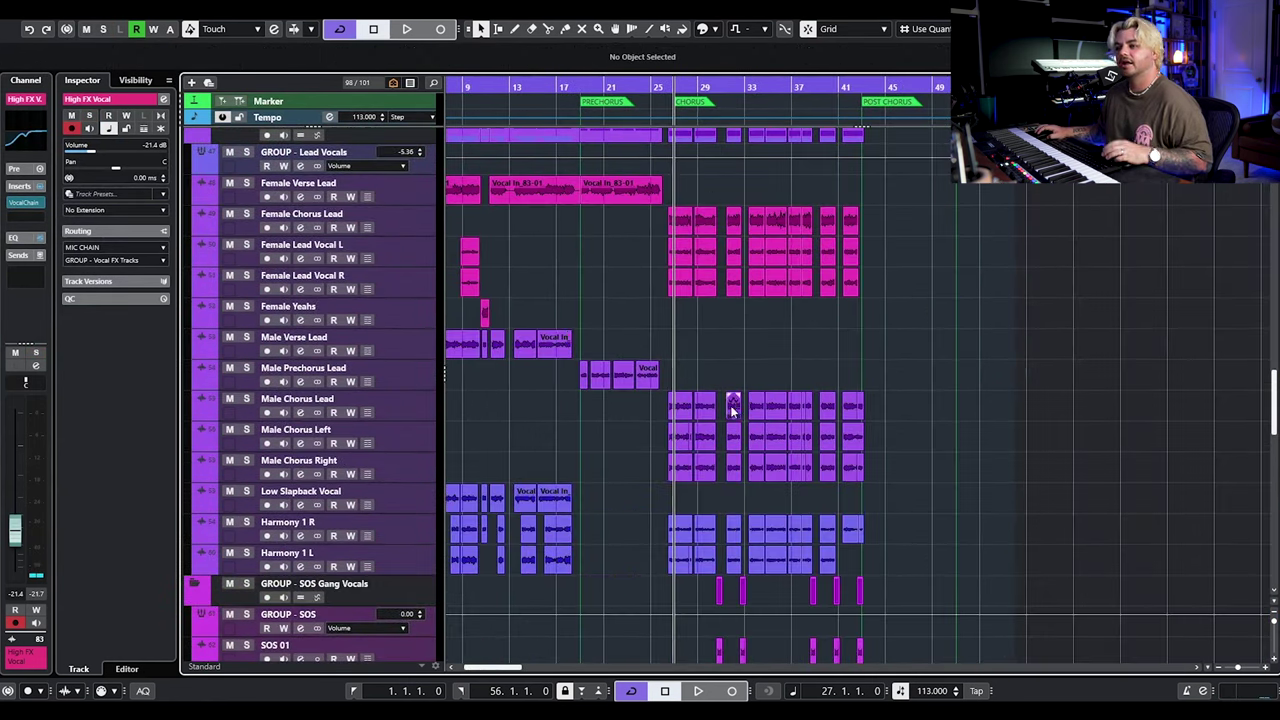
pyautogui.scroll(2, 224, 157)
pyautogui.click(231, 229)
pyautogui.scroll(-14, 634, 300)
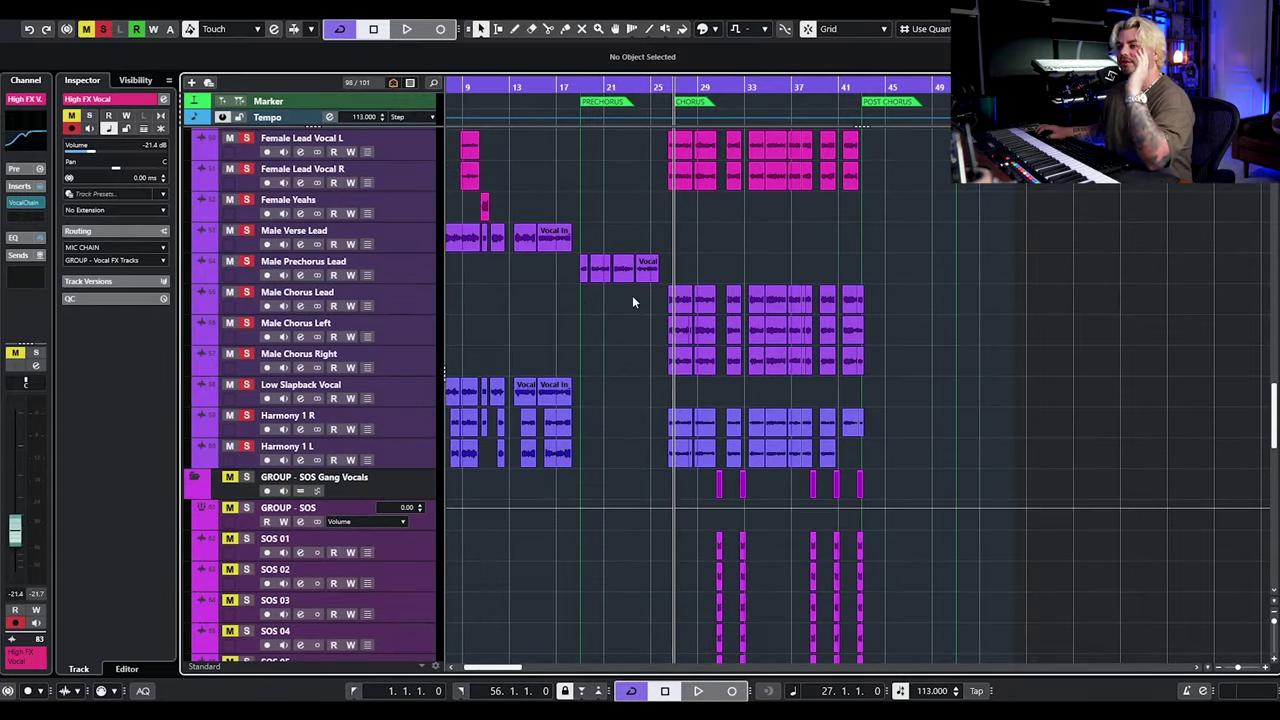
# Add the Oohs and Ahhs and GROUP - SOS Gang Vocals folders to the soloed vocals.
pyautogui.scroll(-4, 557, 320)
pyautogui.scroll(4, 624, 246)
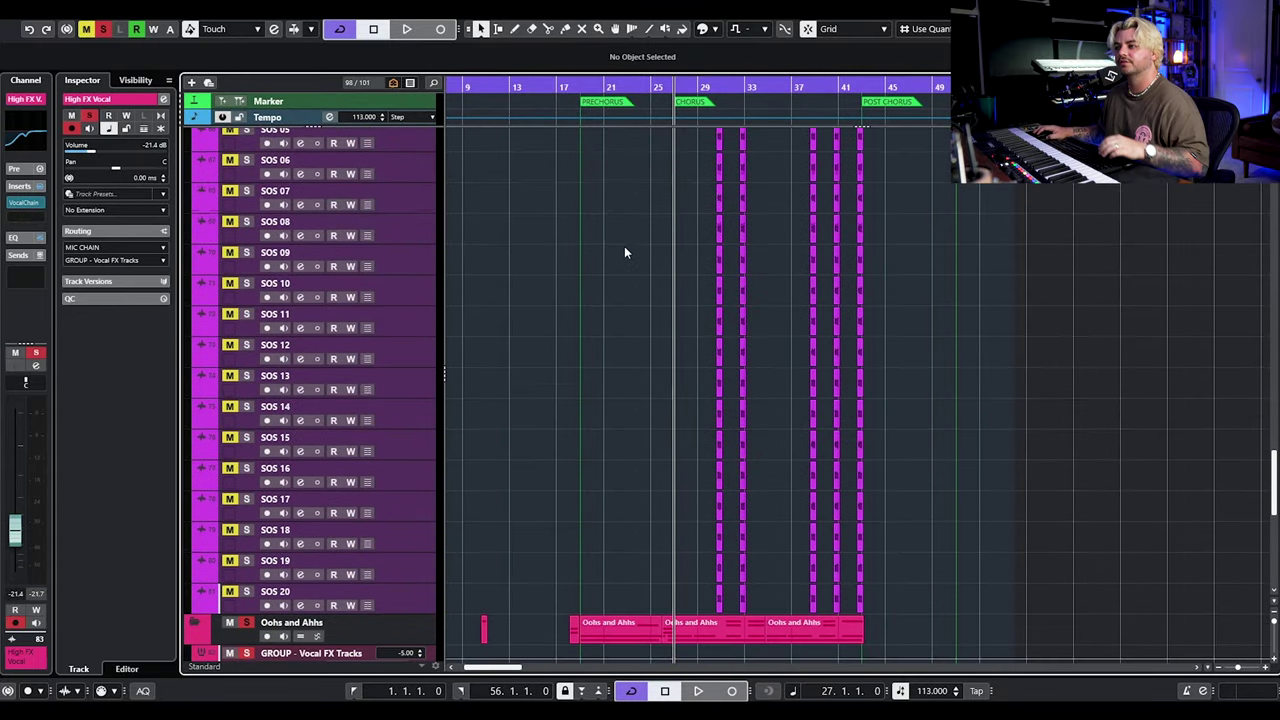
pyautogui.scroll(4, 574, 340)
pyautogui.keyDown('ctrl'); pyautogui.scroll(2, 692, 336); pyautogui.keyUp('ctrl')
pyautogui.hscroll(3, 514, 333)
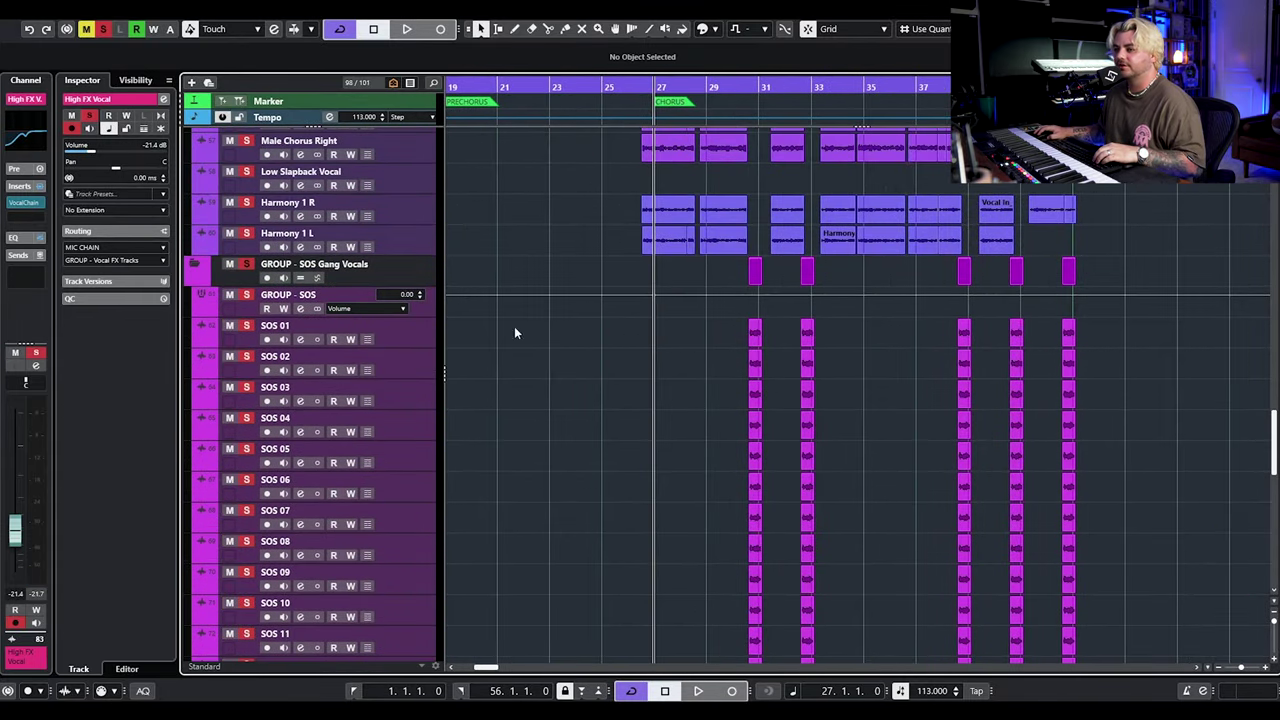
# Look over the SOS gang vocal tracks and examine the insert chain on the GROUP - SOS channel.
pyautogui.click(405, 338)
pyautogui.scroll(-5, 441, 418)
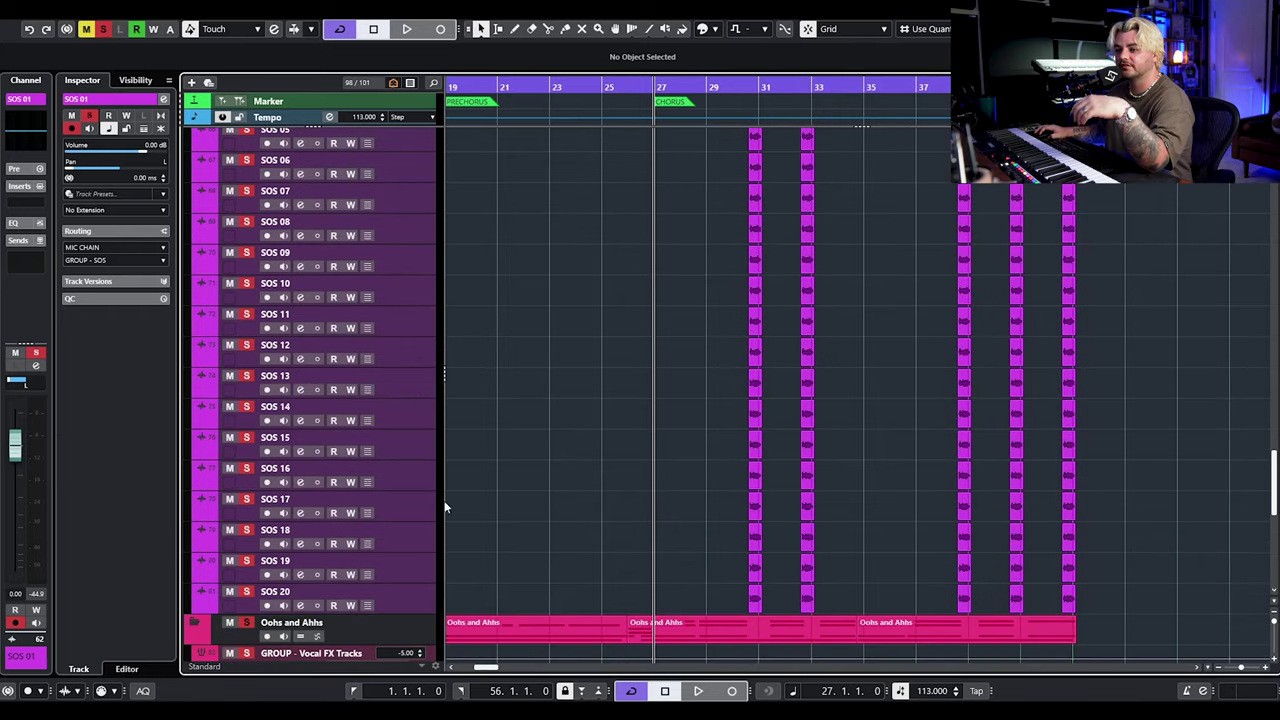
pyautogui.scroll(4, 448, 475)
pyautogui.click(301, 309)
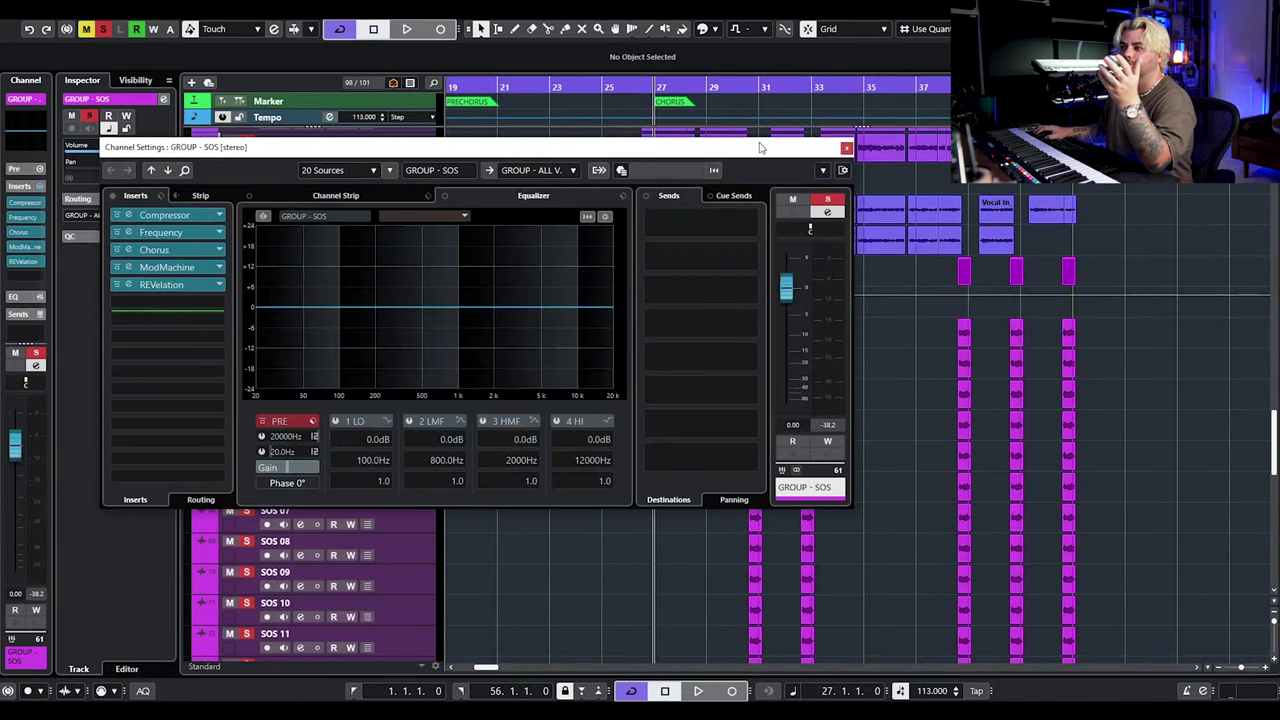
pyautogui.click(845, 149)
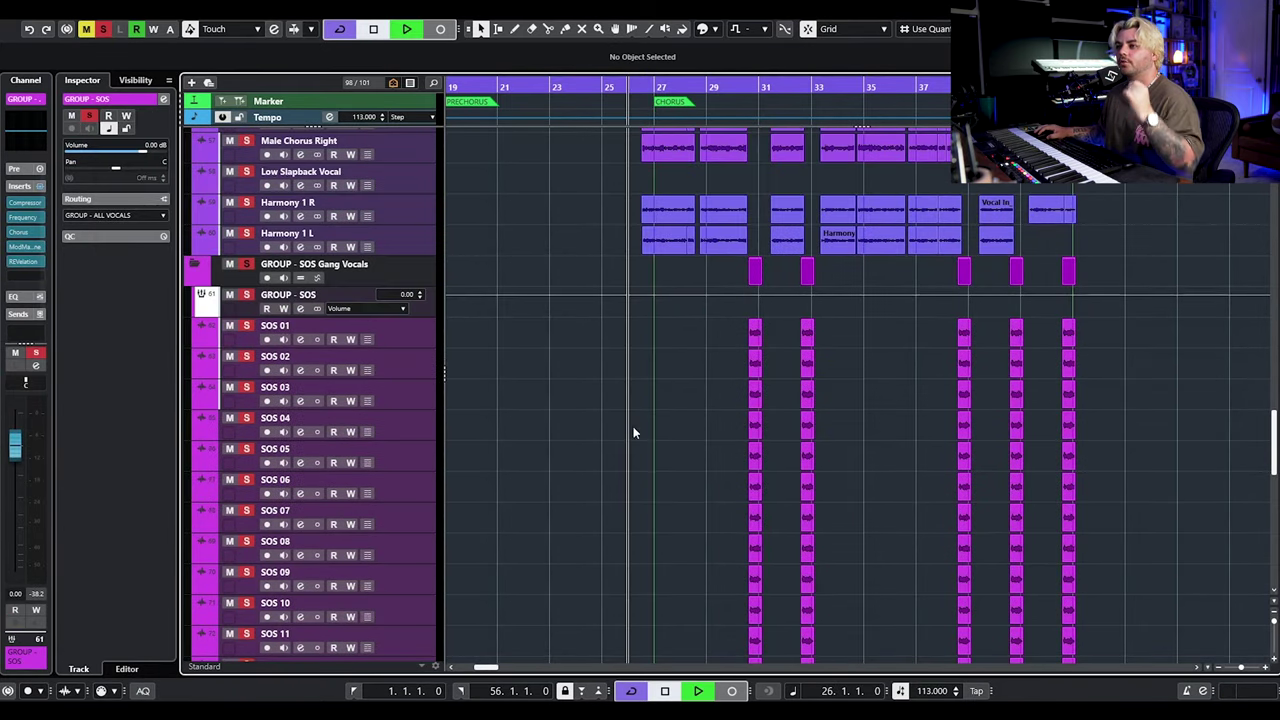
# Play all the soloed vocals together from bar 26 into the chorus while viewing the gang vocal and vocal effect tracks.
pyautogui.scroll(-5, 634, 408)
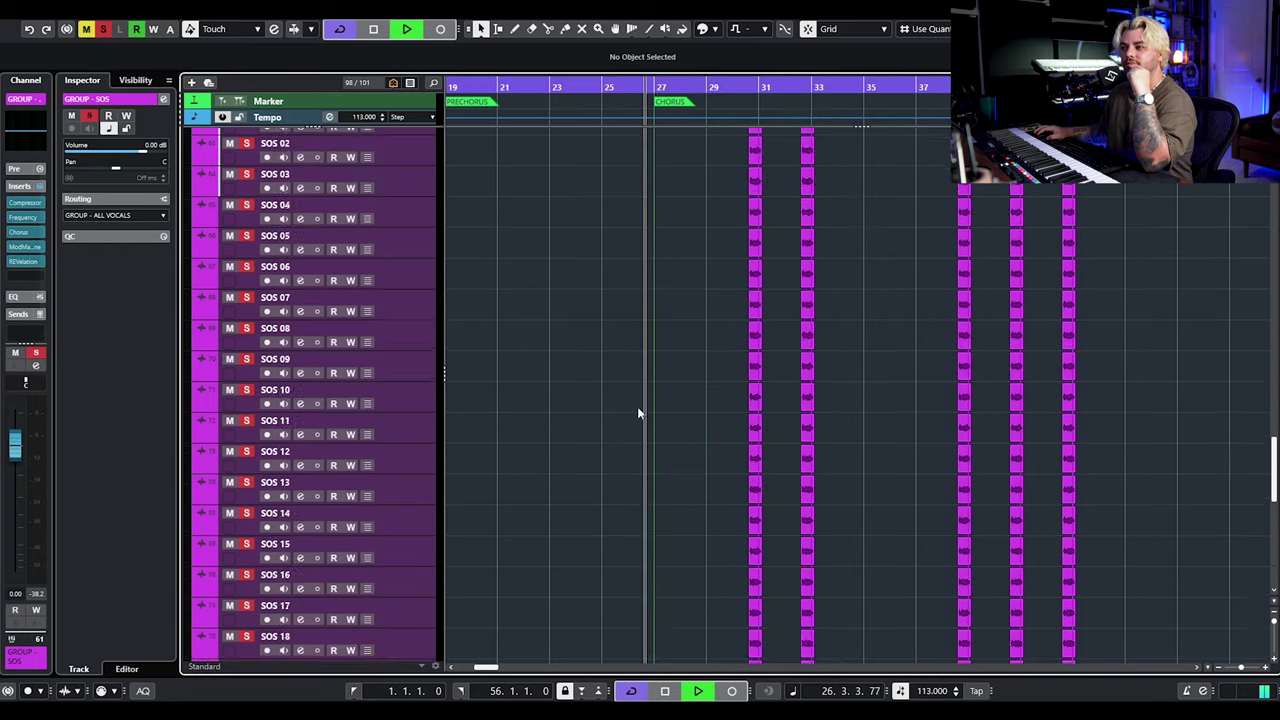
pyautogui.scroll(-5, 688, 391)
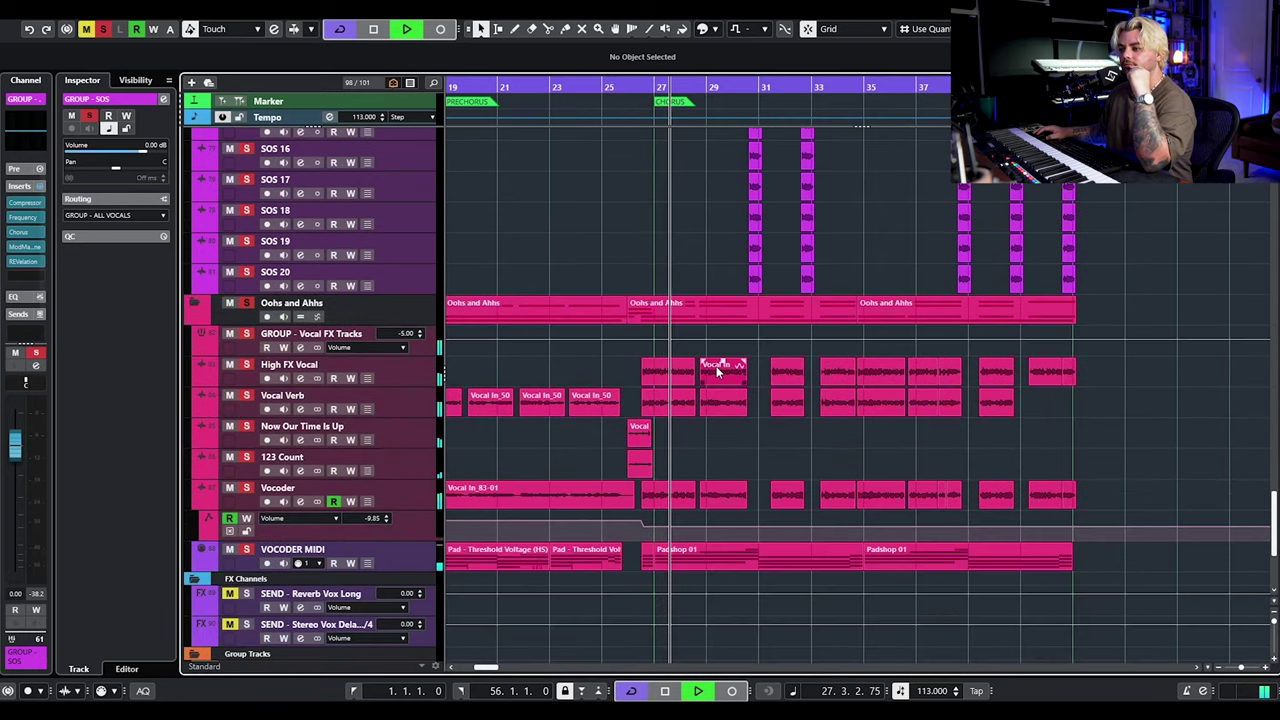
pyautogui.scroll(3, 760, 375)
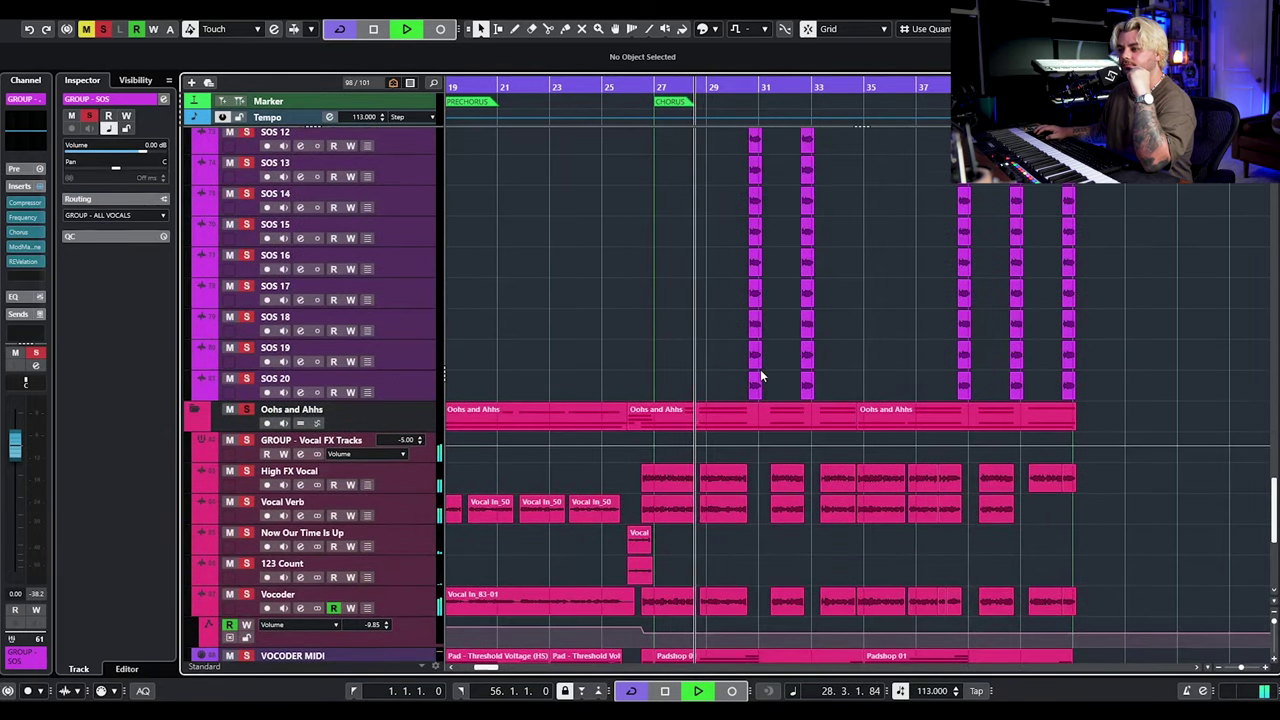
pyautogui.scroll(3, 767, 376)
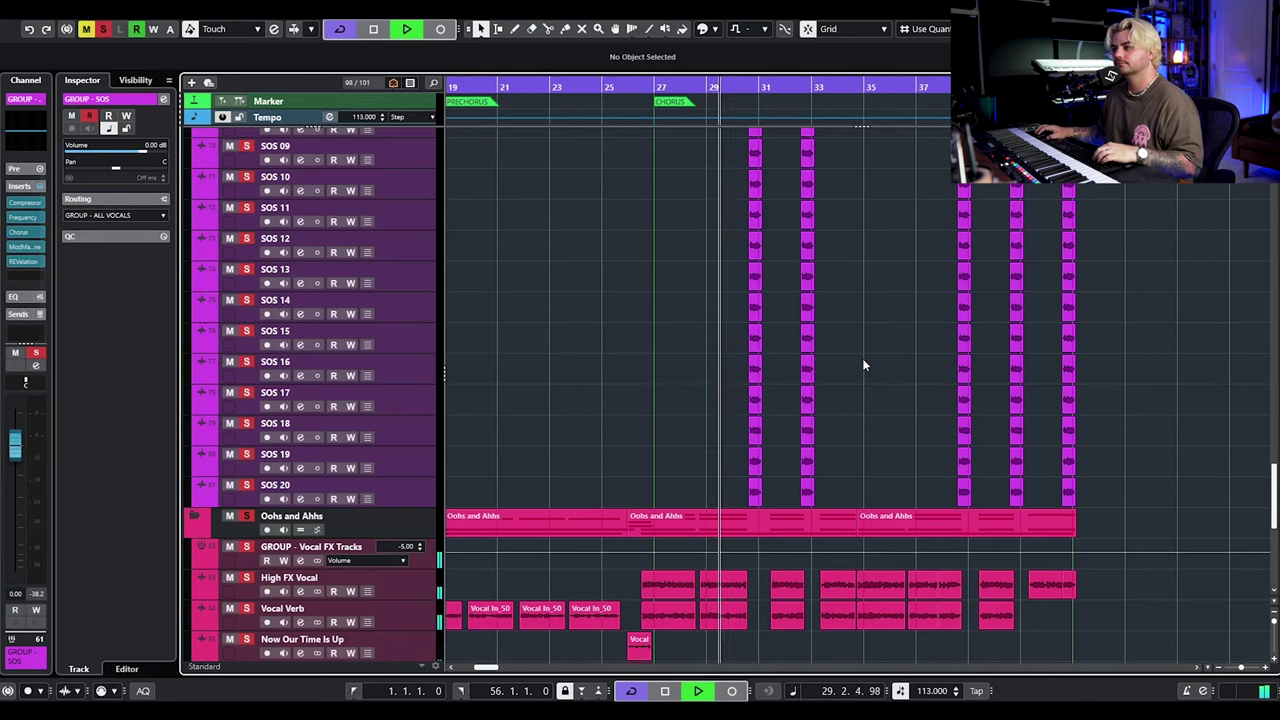
pyautogui.scroll(3, 865, 365)
pyautogui.scroll(5, 863, 360)
pyautogui.scroll(-5, 857, 357)
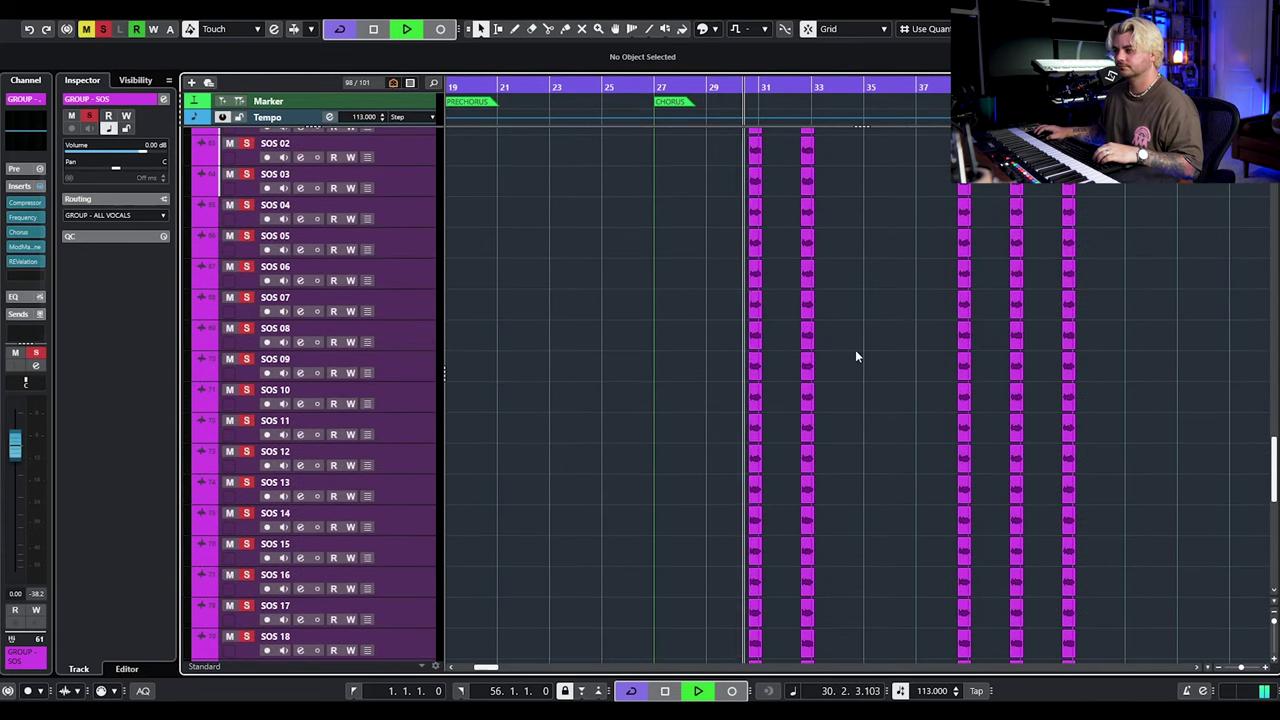
pyautogui.scroll(-5, 854, 330)
pyautogui.scroll(-3, 880, 315)
pyautogui.scroll(-4, 850, 255)
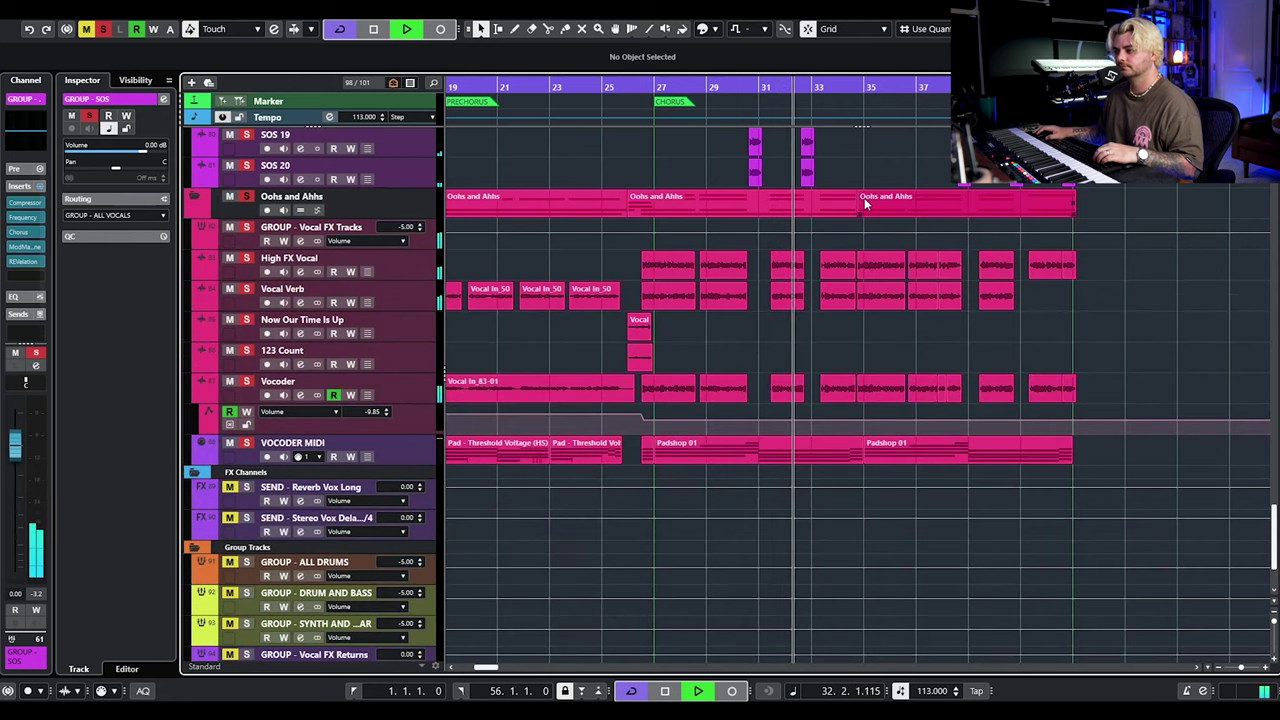
pyautogui.scroll(-2, 864, 202)
pyautogui.press('space')
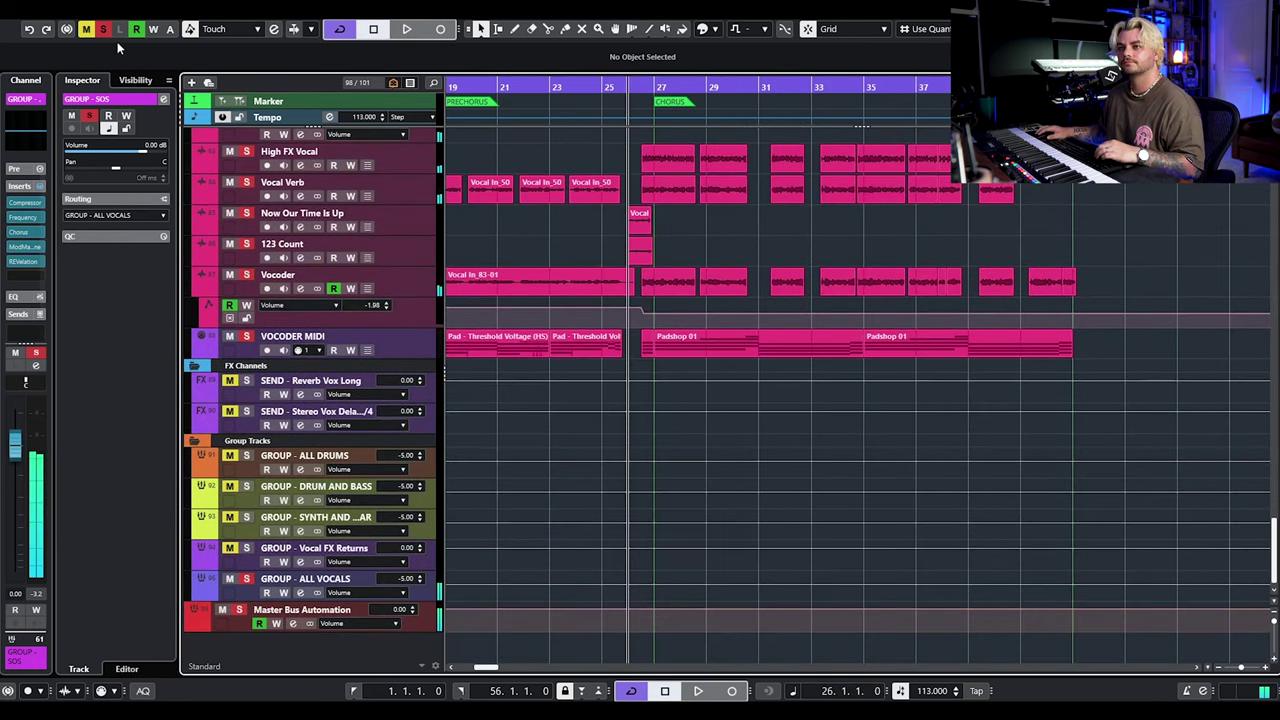
# Clear all solos and mutes, and look through the project's tracks down to Master Bus Automation.
pyautogui.scroll(20, 669, 328)
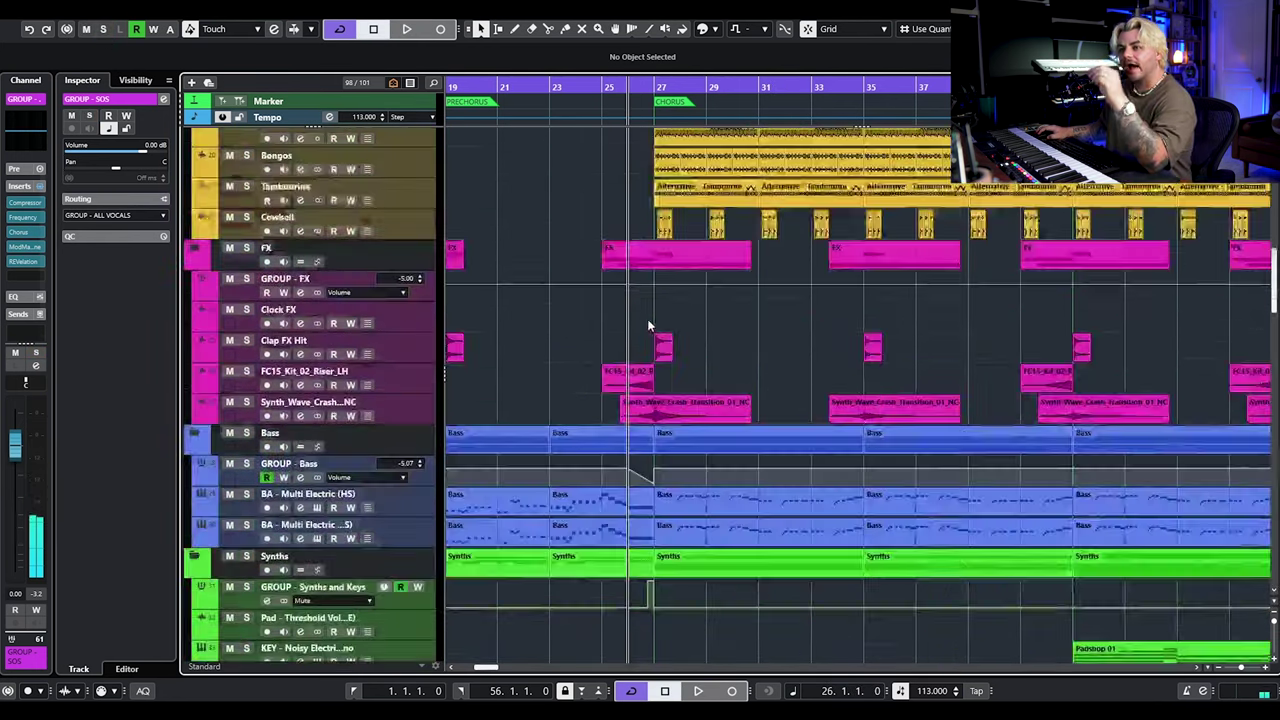
pyautogui.scroll(5, 648, 320)
pyautogui.scroll(-10, 705, 390)
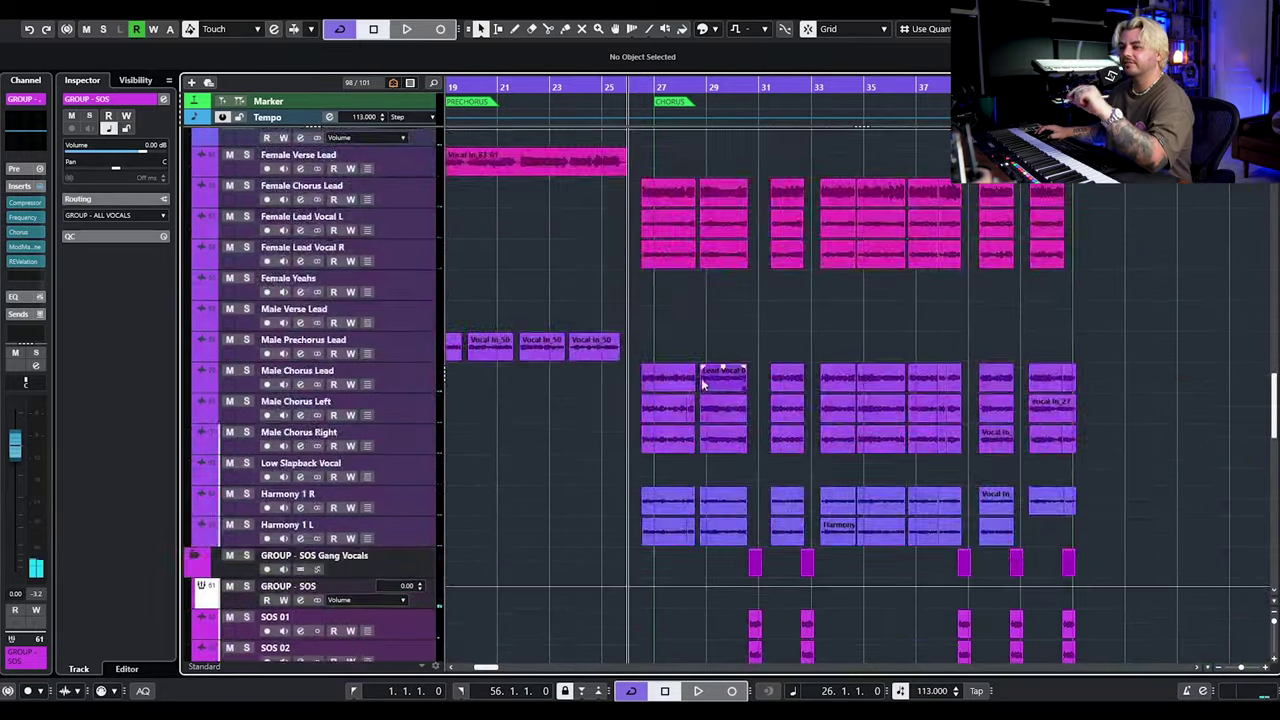
pyautogui.scroll(-10, 703, 385)
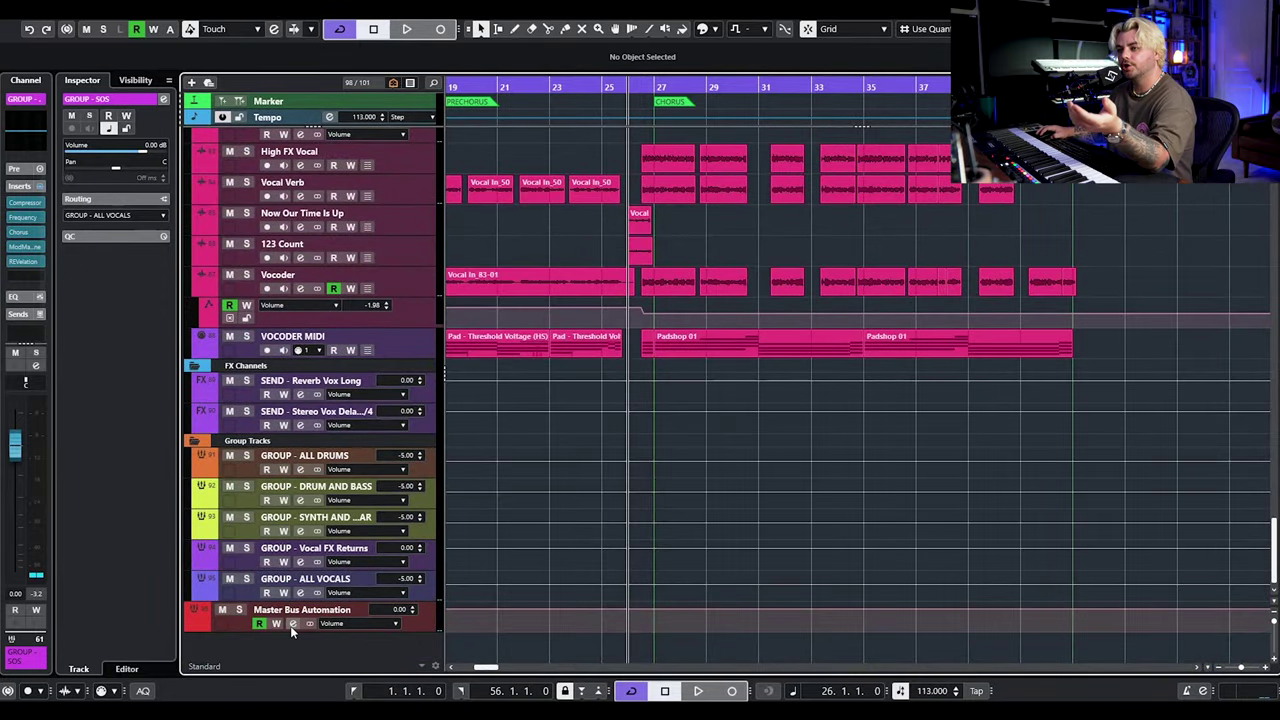
# Open the Master Bus Automation channel settings and view the FX chain preset options for its inserts.
pyautogui.click(292, 624)
pyautogui.moveTo(455, 152); pyautogui.dragTo(706, 199)
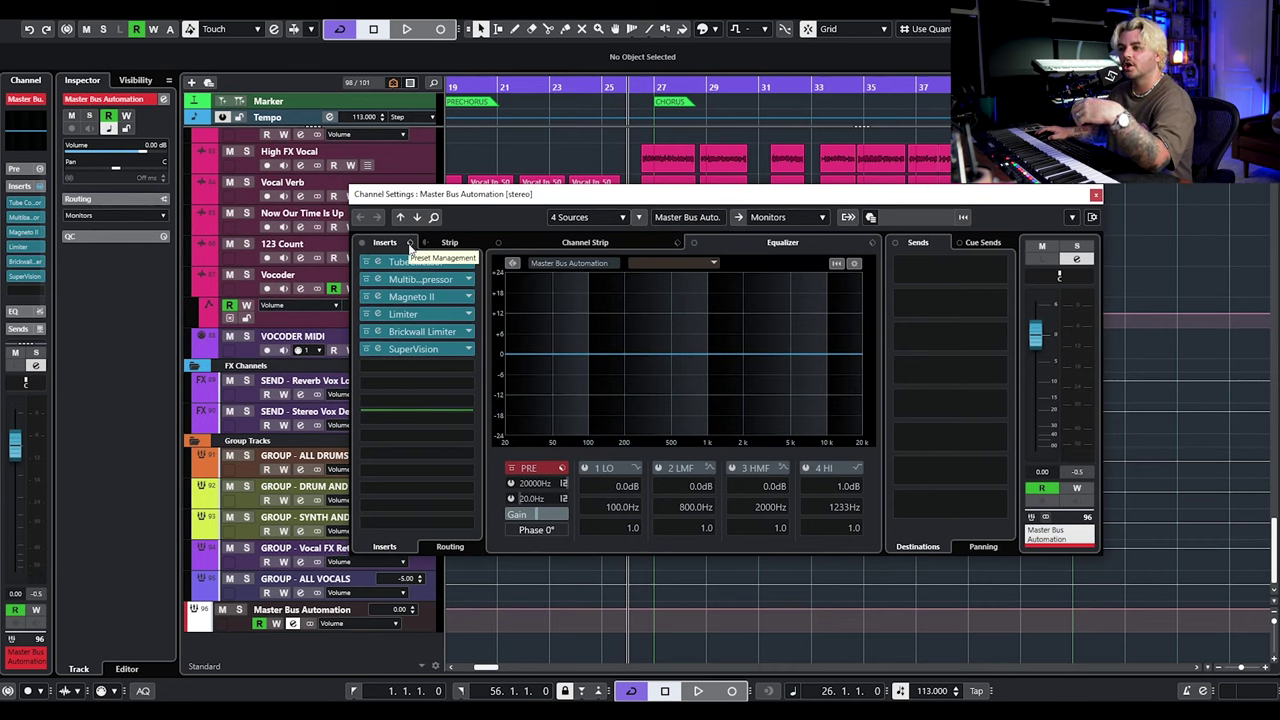
pyautogui.click(410, 245)
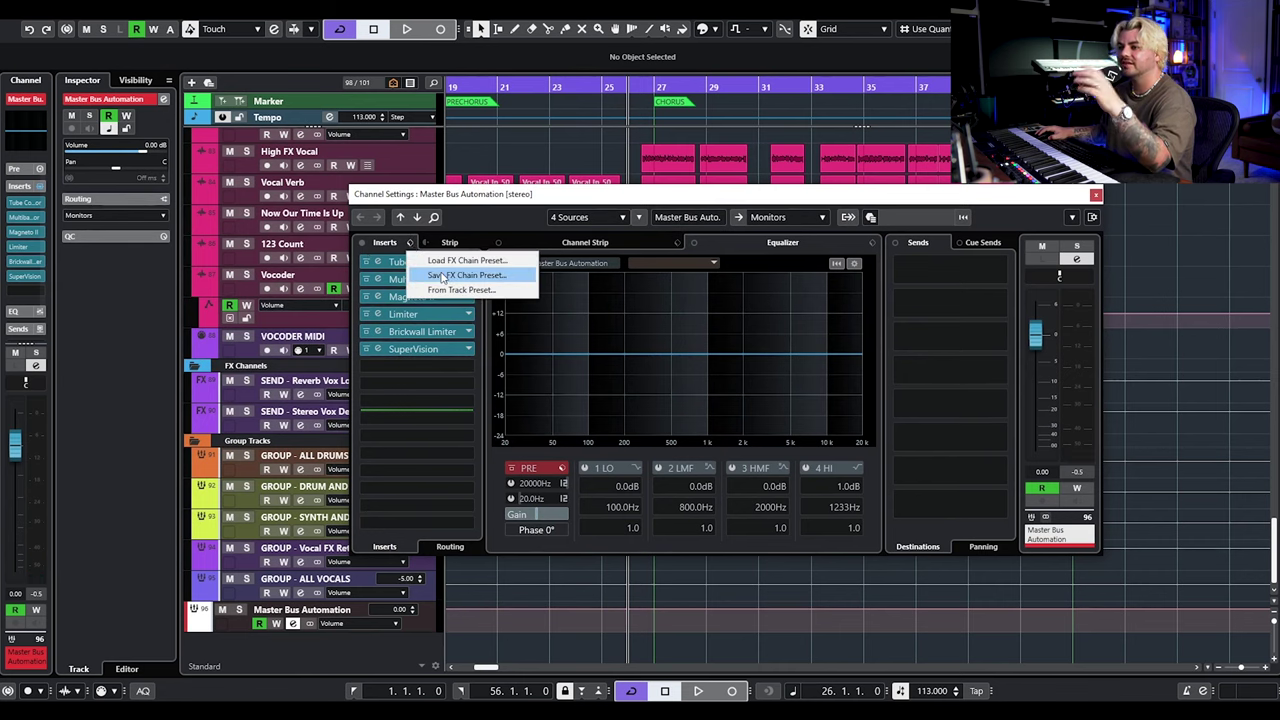
pyautogui.click(1027, 203)
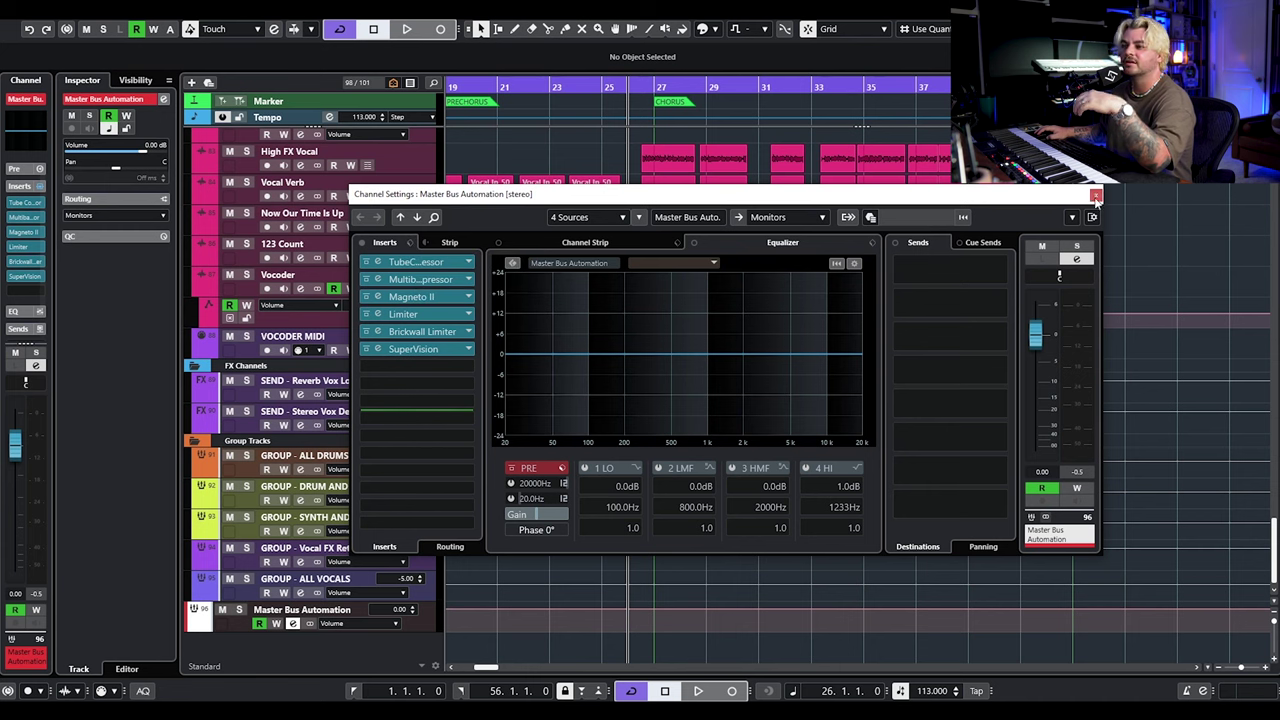
# Examine the settings of the Tube Compressor and MultibandCompressor inserts on the master bus.
pyautogui.click(452, 263)
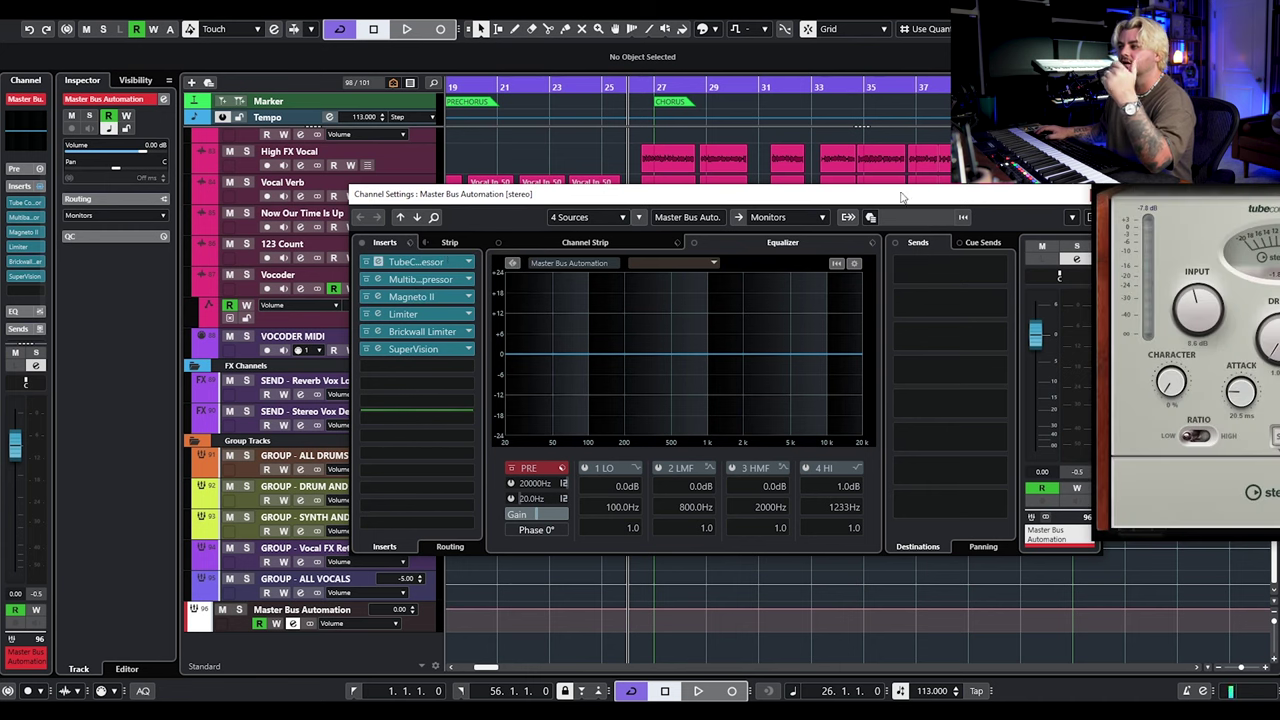
pyautogui.moveTo(1171, 193); pyautogui.dragTo(515, 157)
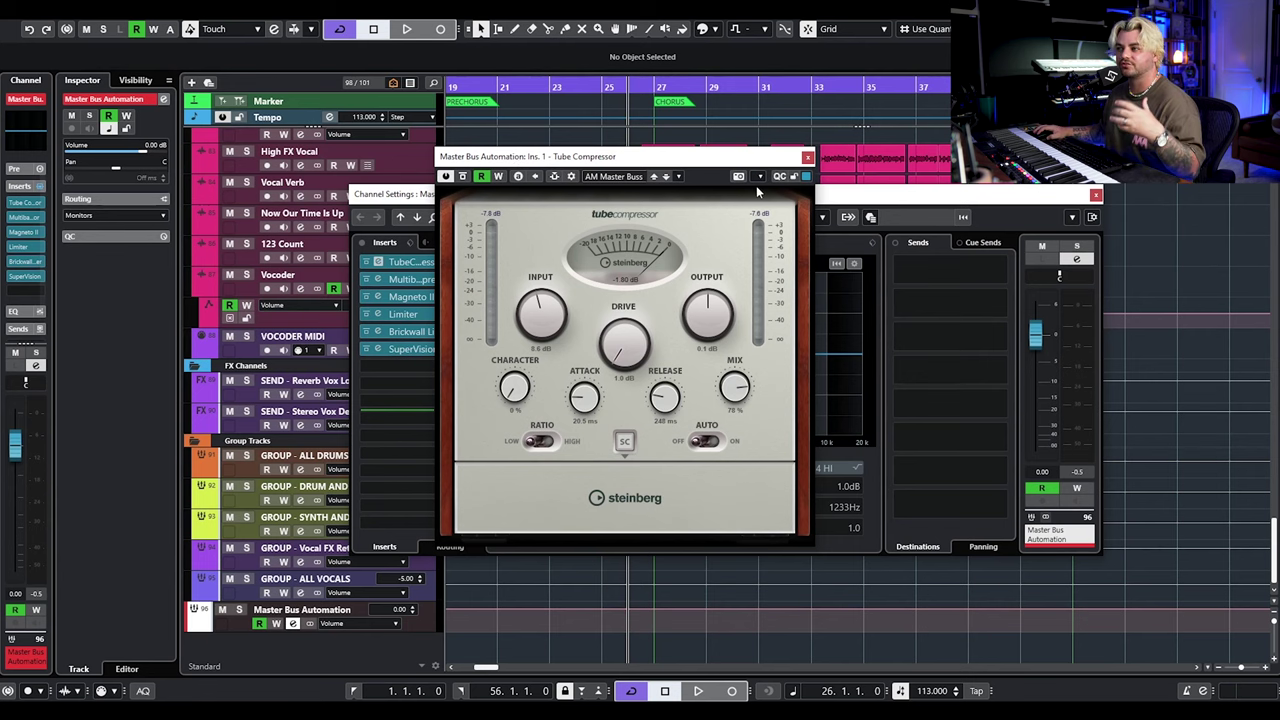
pyautogui.click(807, 158)
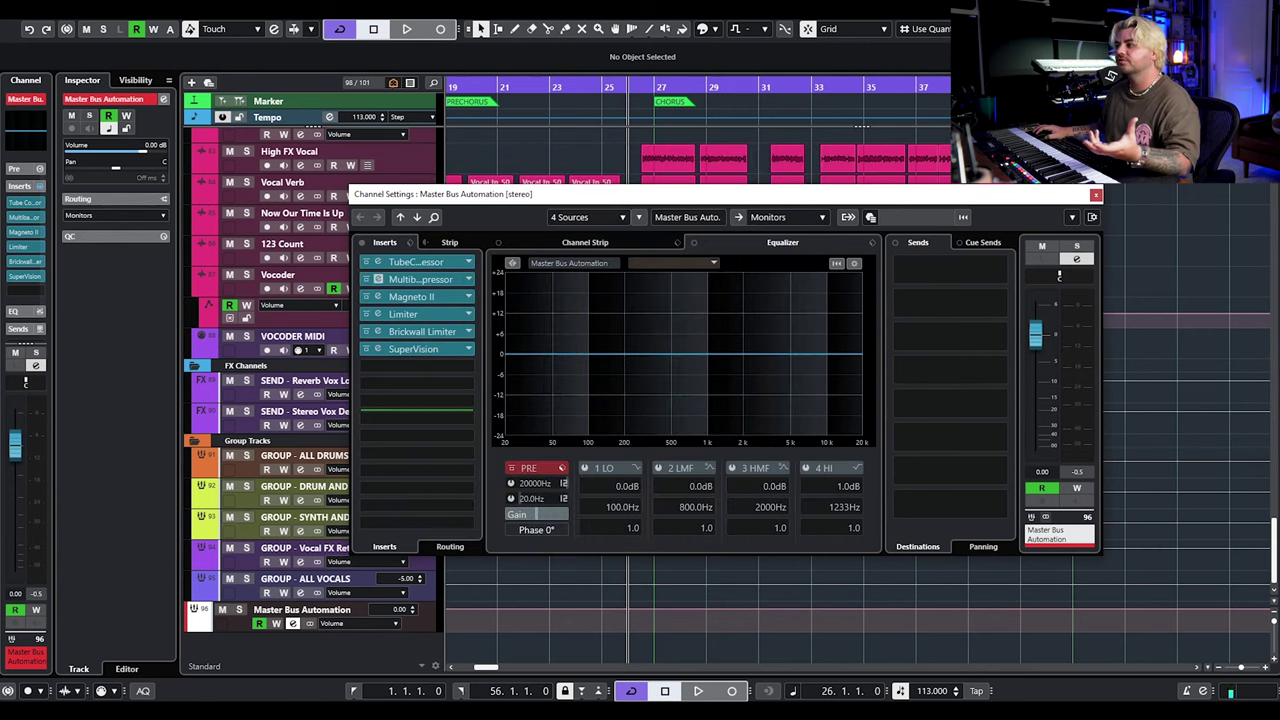
pyautogui.click(420, 279)
pyautogui.moveTo(1150, 130); pyautogui.dragTo(505, 121)
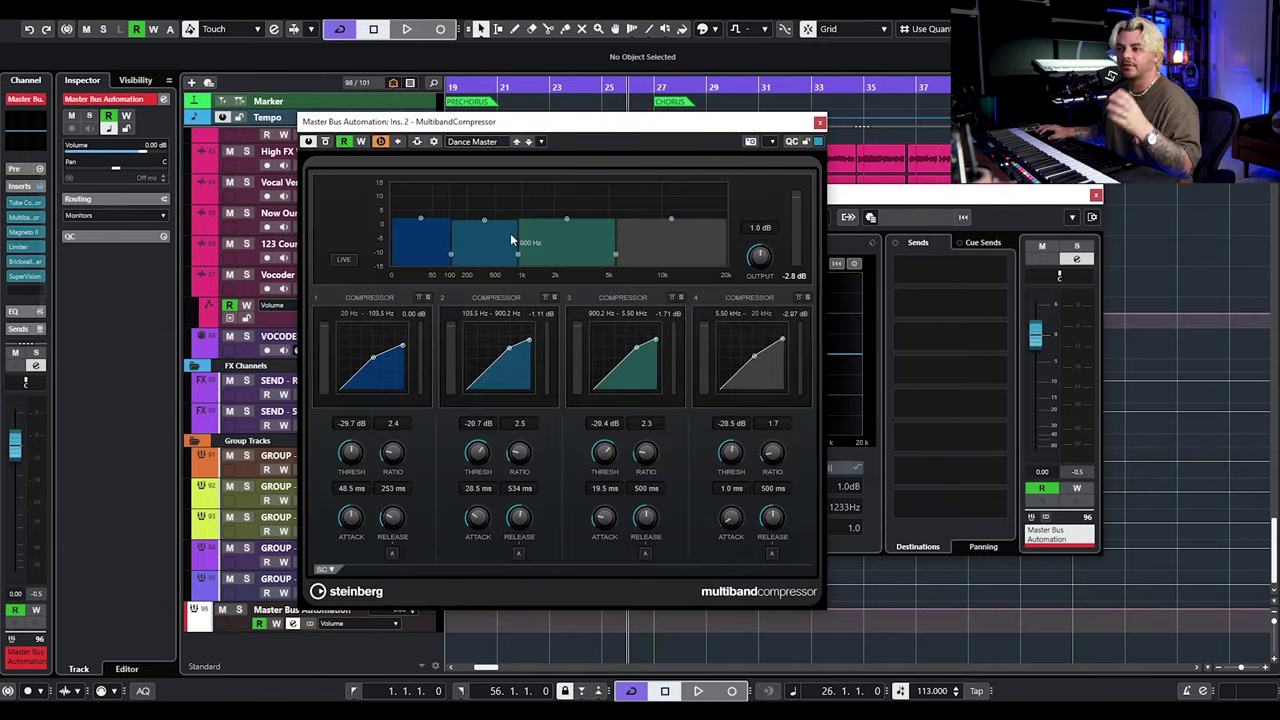
pyautogui.click(820, 123)
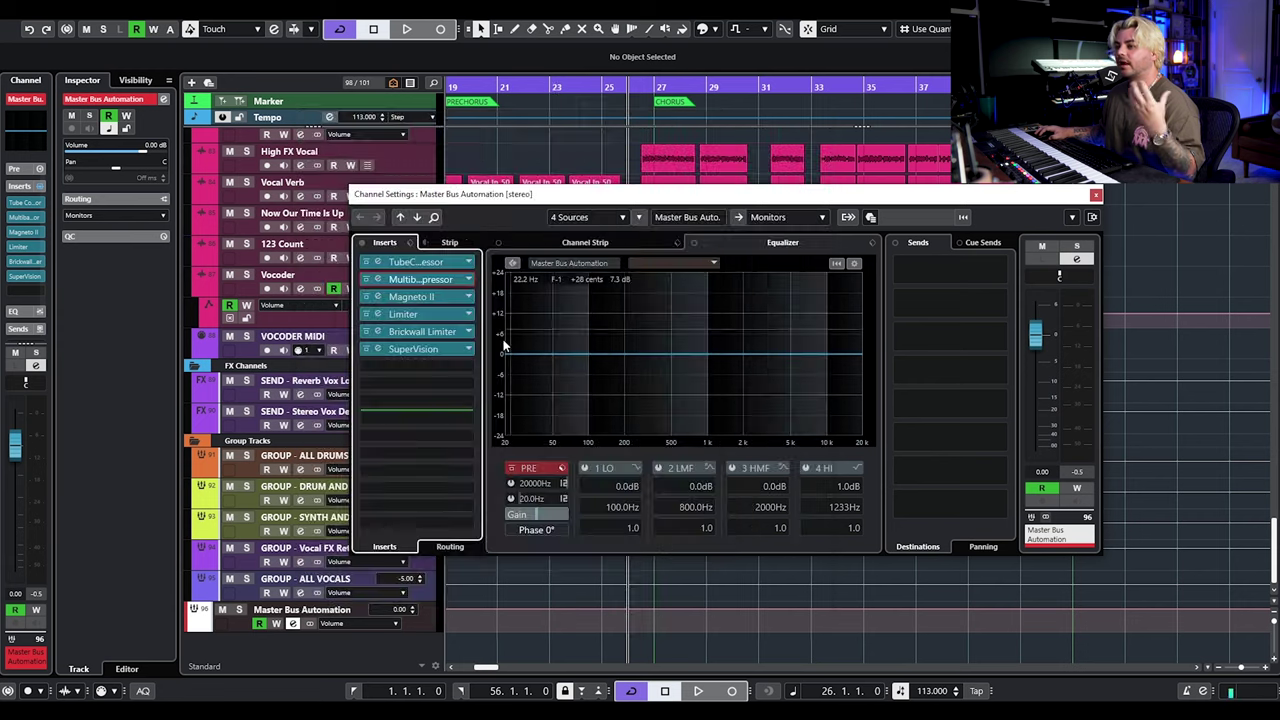
# Examine the Magneto II saturation and Limiter settings on the master bus.
pyautogui.click(440, 299)
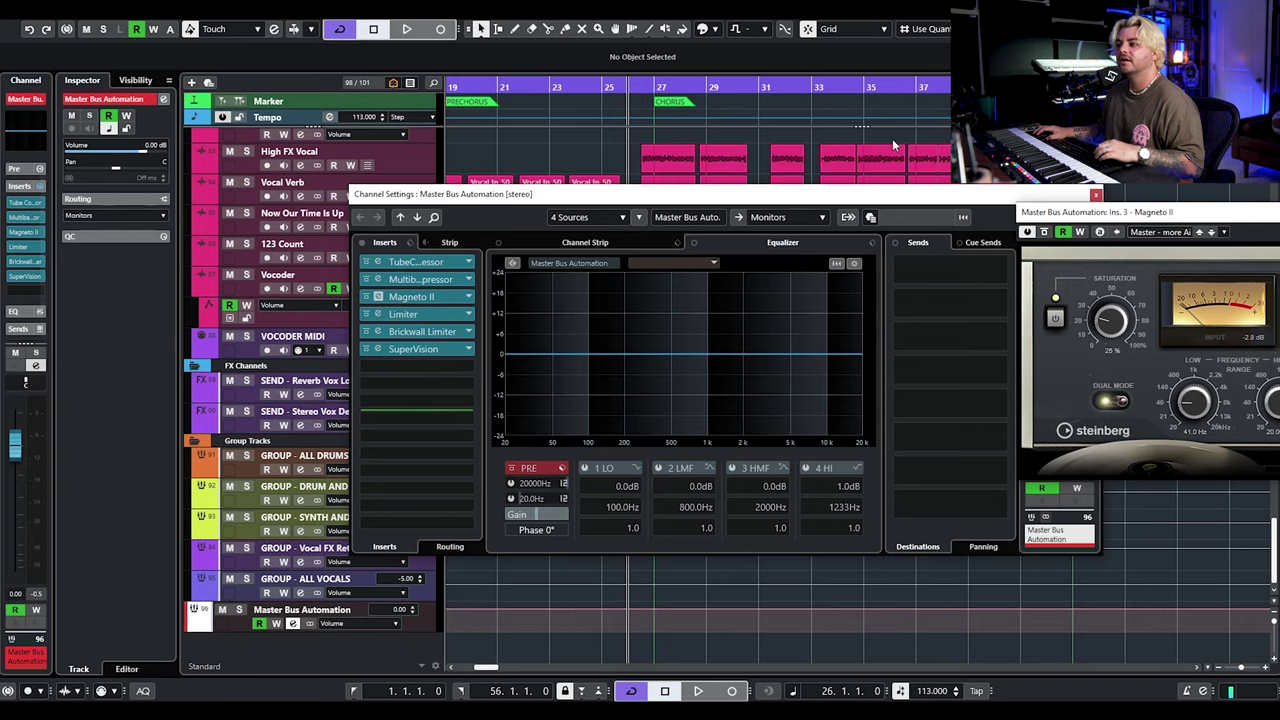
pyautogui.moveTo(1164, 224); pyautogui.dragTo(382, 188)
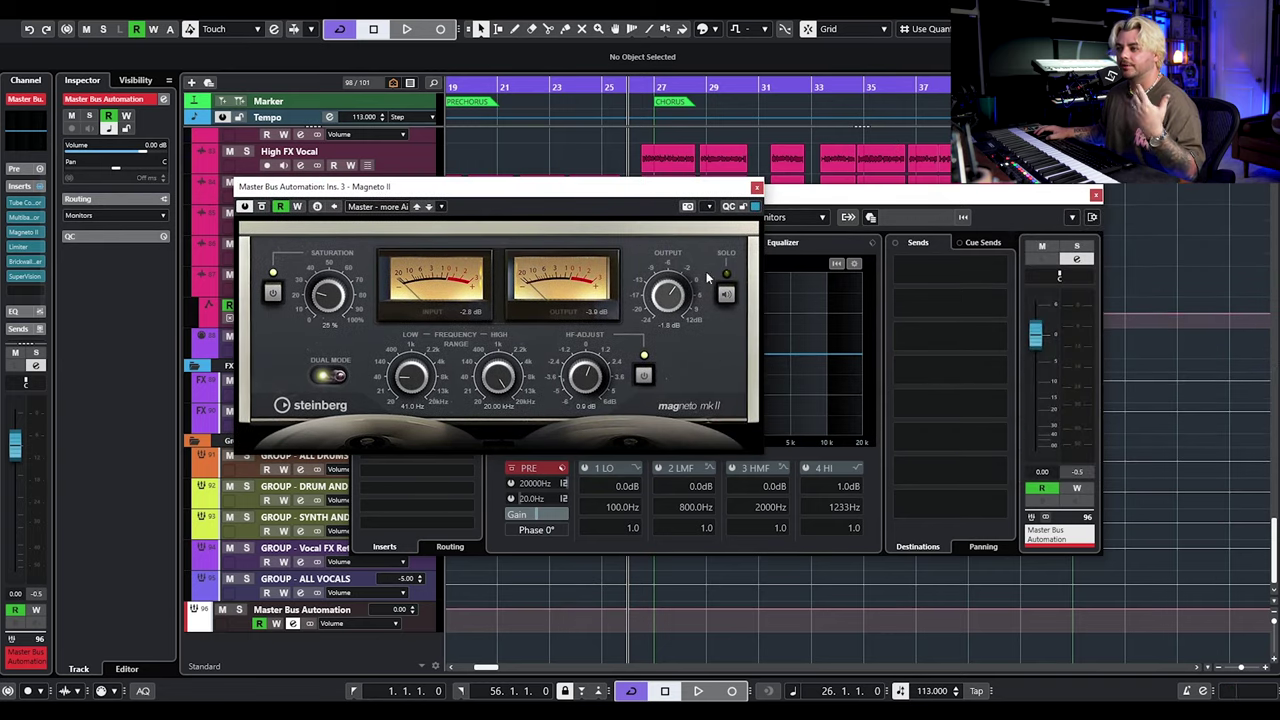
pyautogui.click(756, 188)
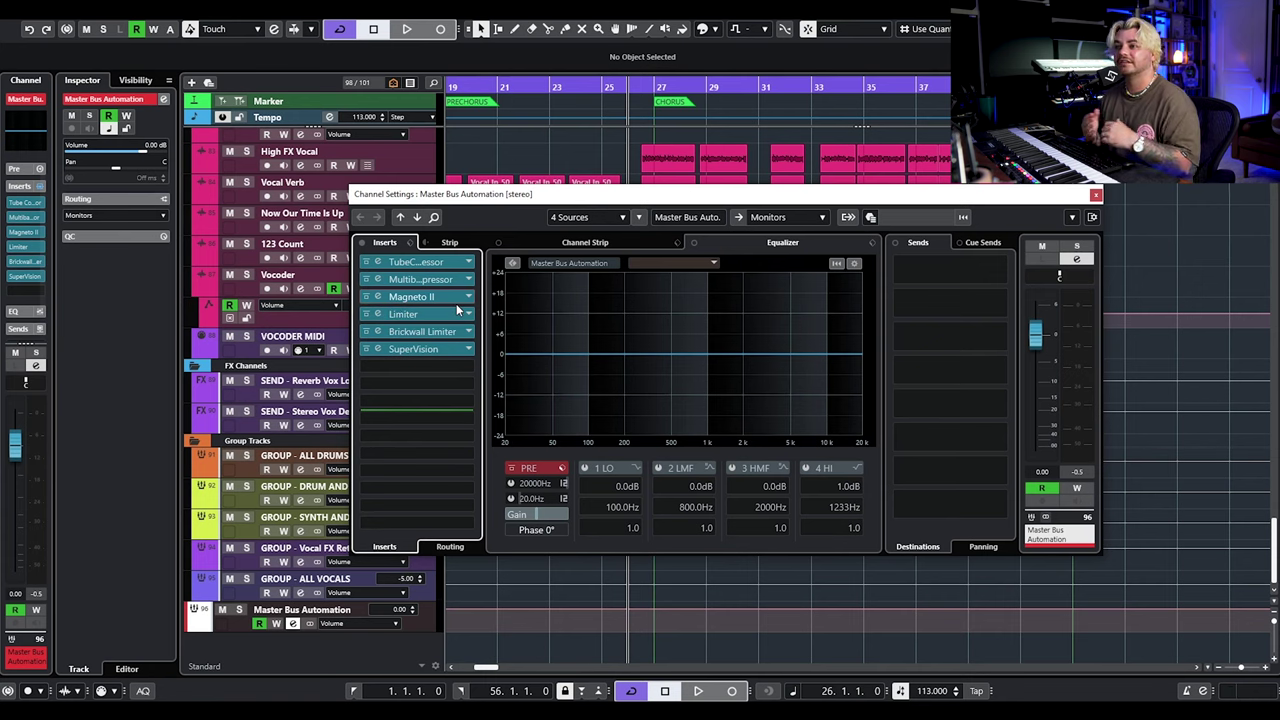
pyautogui.click(378, 314)
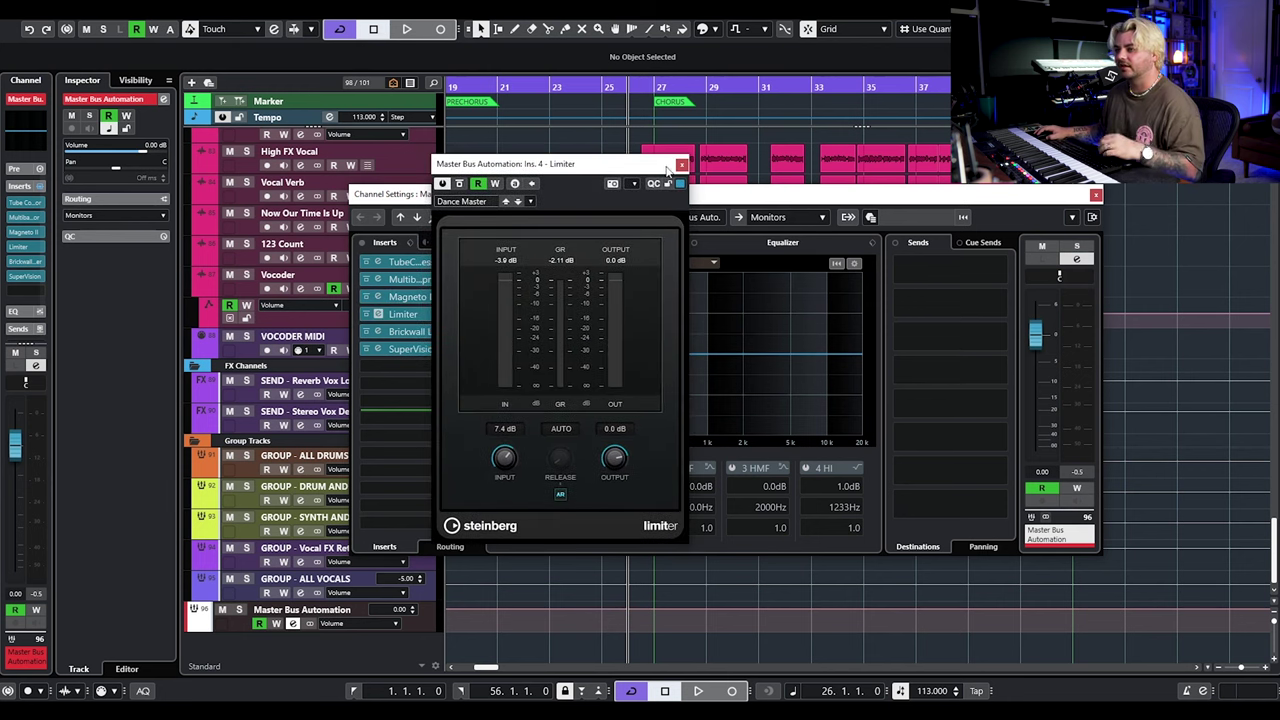
pyautogui.click(681, 164)
# Examine the Brickwall Limiter settings and the SuperVision loudness meter on the master bus.
pyautogui.click(420, 334)
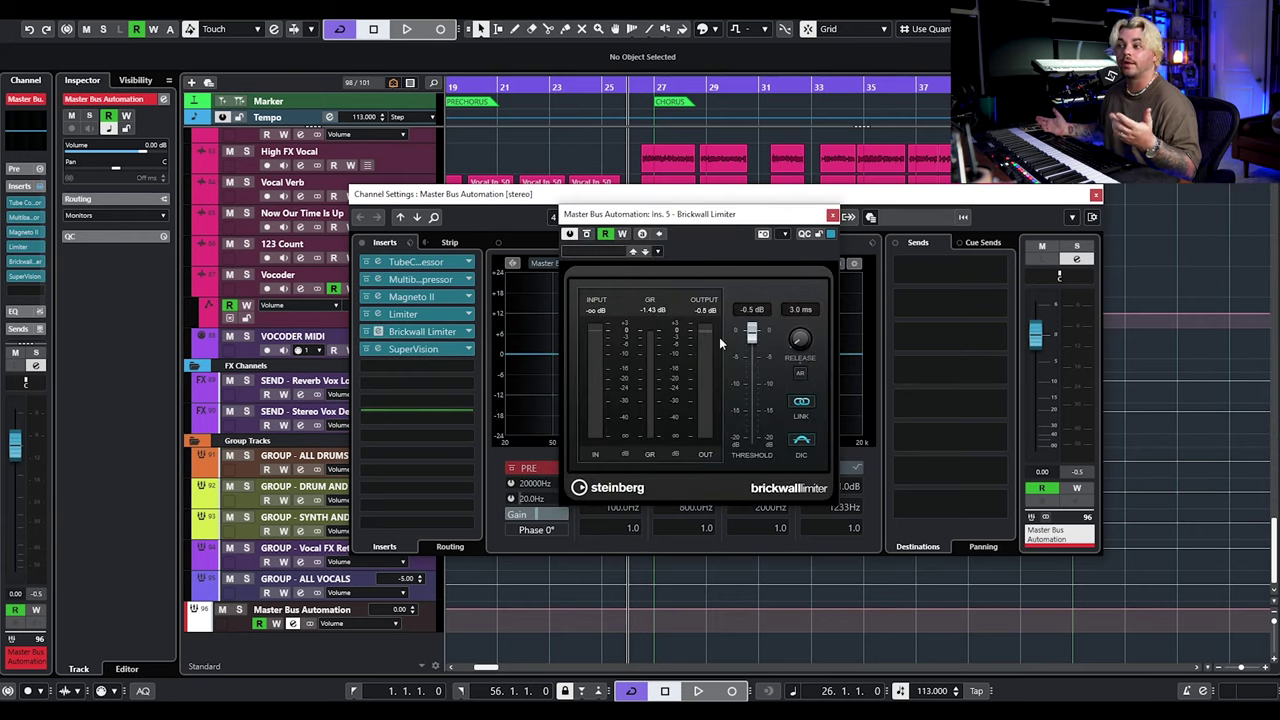
pyautogui.click(832, 215)
pyautogui.click(418, 358)
pyautogui.moveTo(926, 178); pyautogui.dragTo(395, 175)
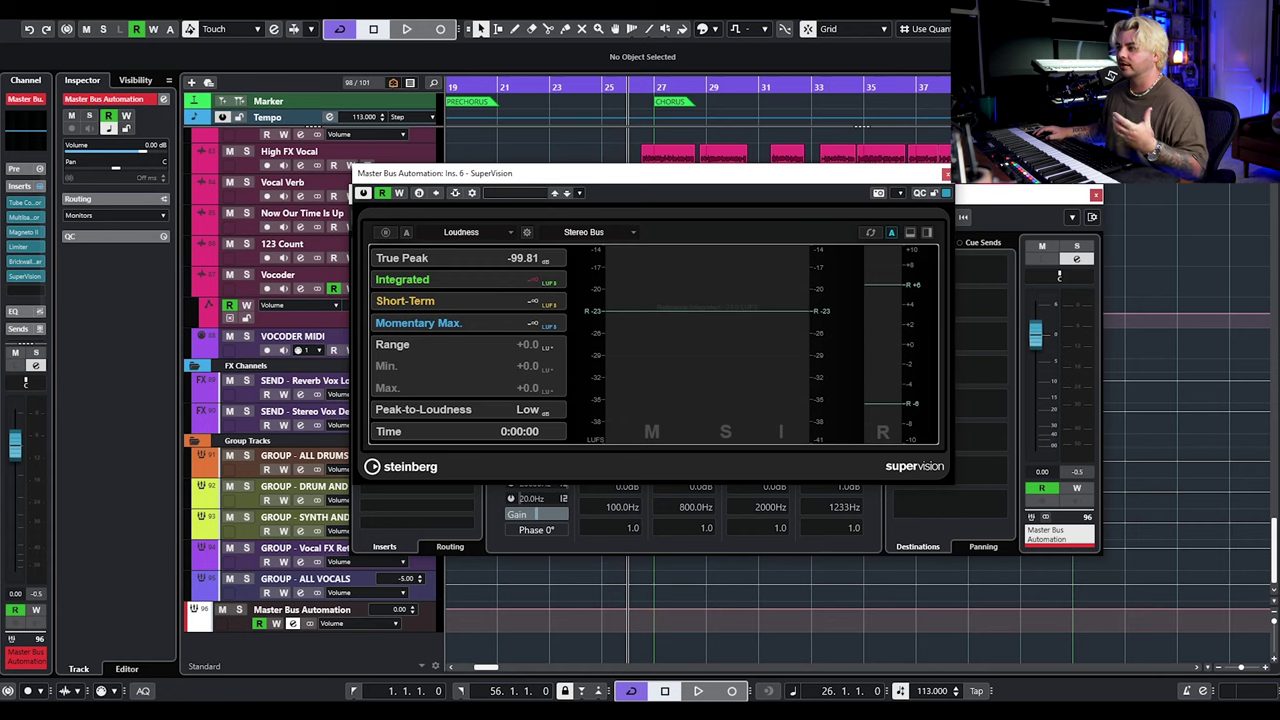
pyautogui.click(946, 174)
# Bypass the master bus inserts and play the mix from bar 26 into the chorus for comparison.
pyautogui.click(362, 242)
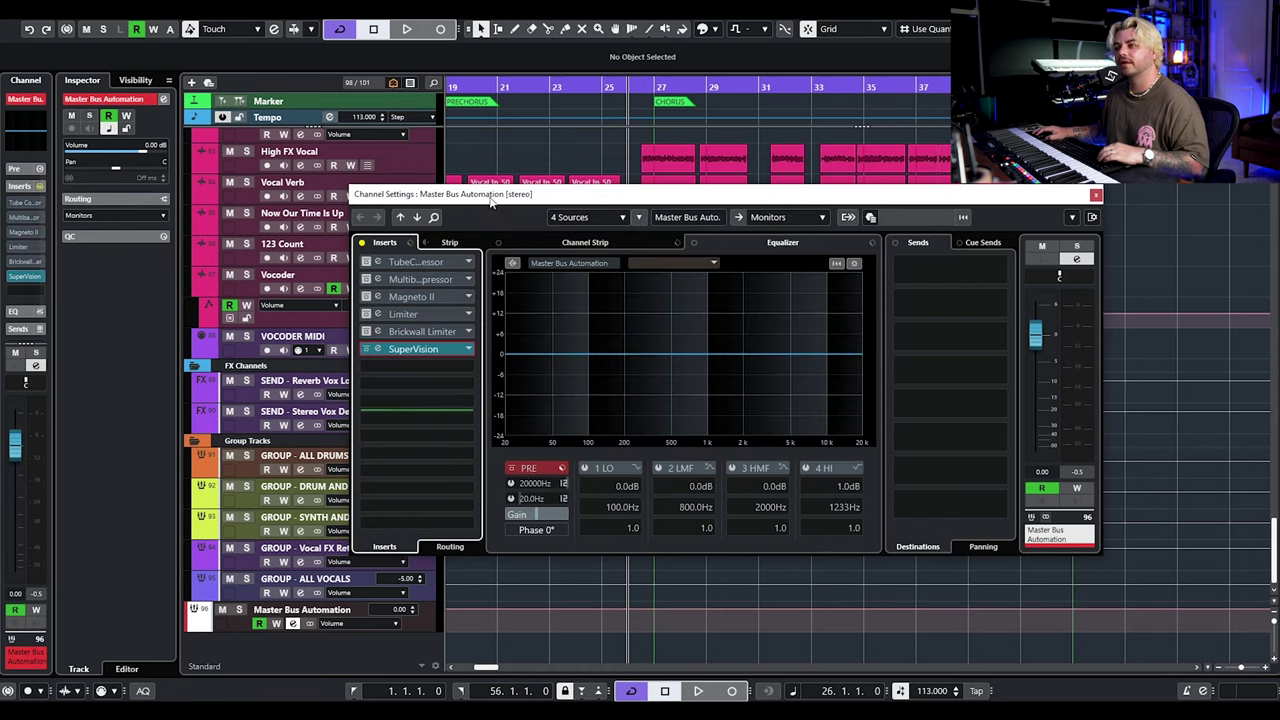
pyautogui.press('space')
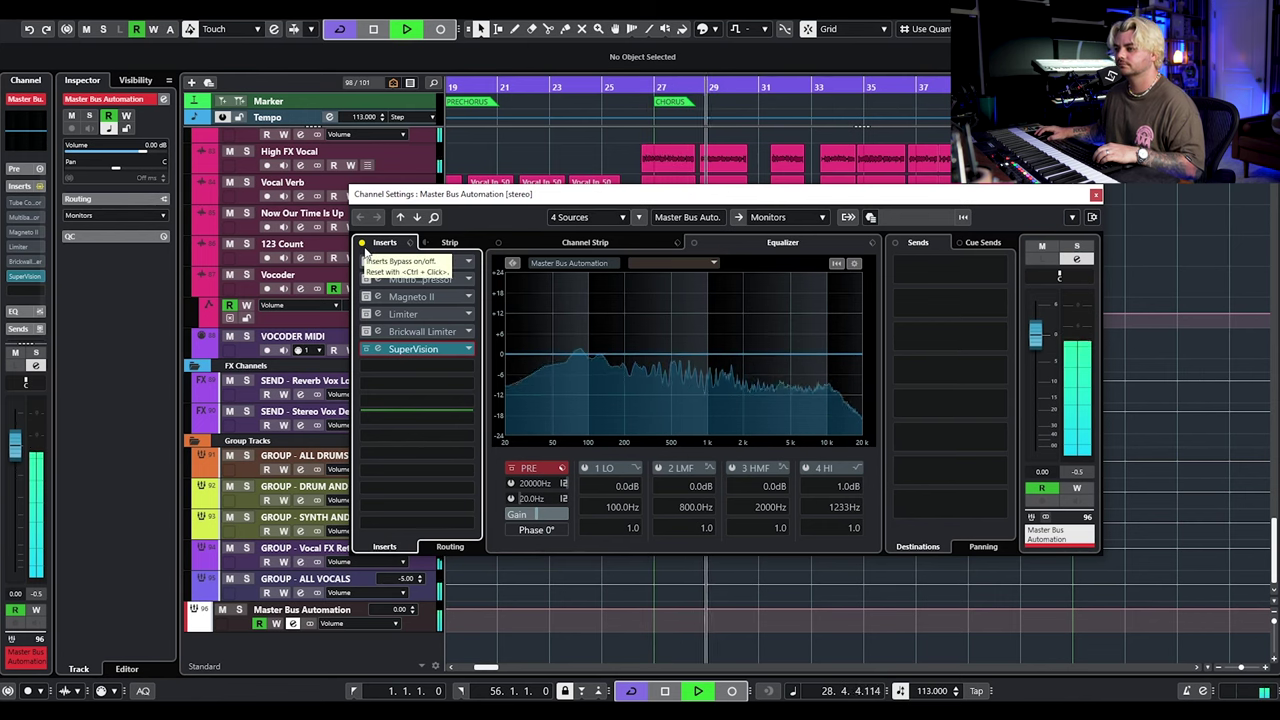
pyautogui.press('space')
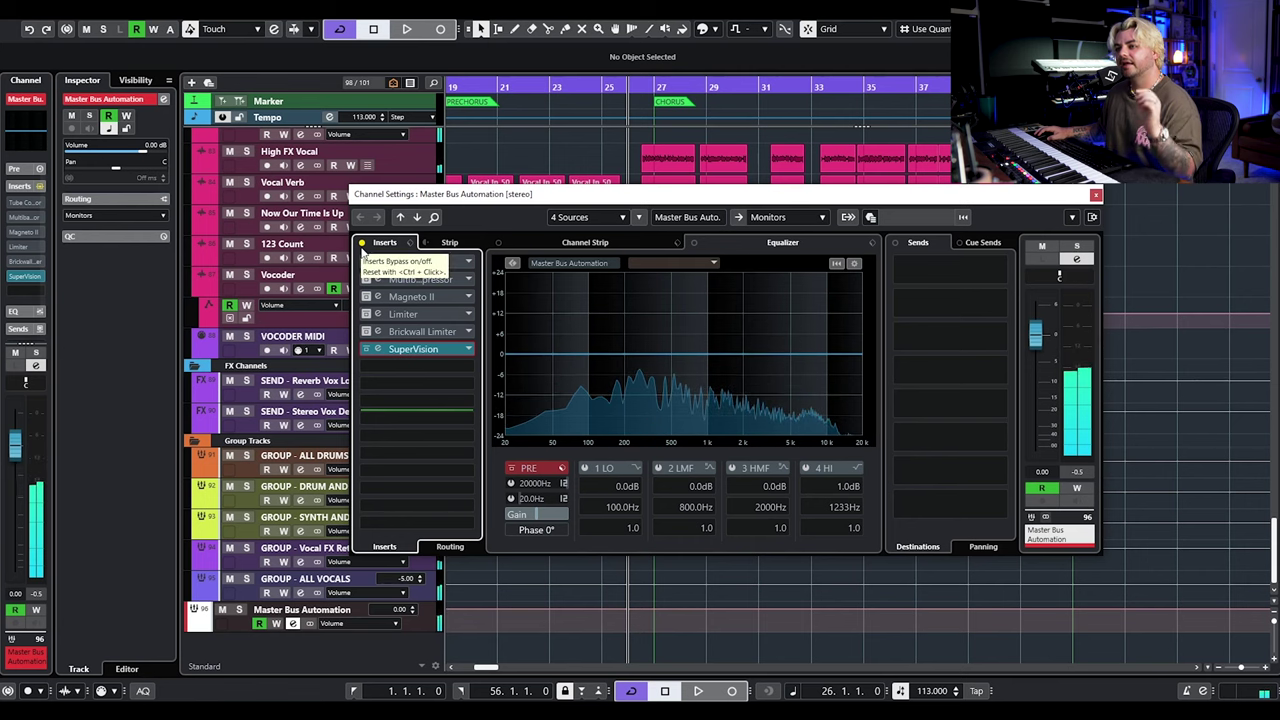
# Reactivate the master bus inserts, play the mix again from bar 26, and close the channel settings.
pyautogui.click(362, 244)
pyautogui.press('space')
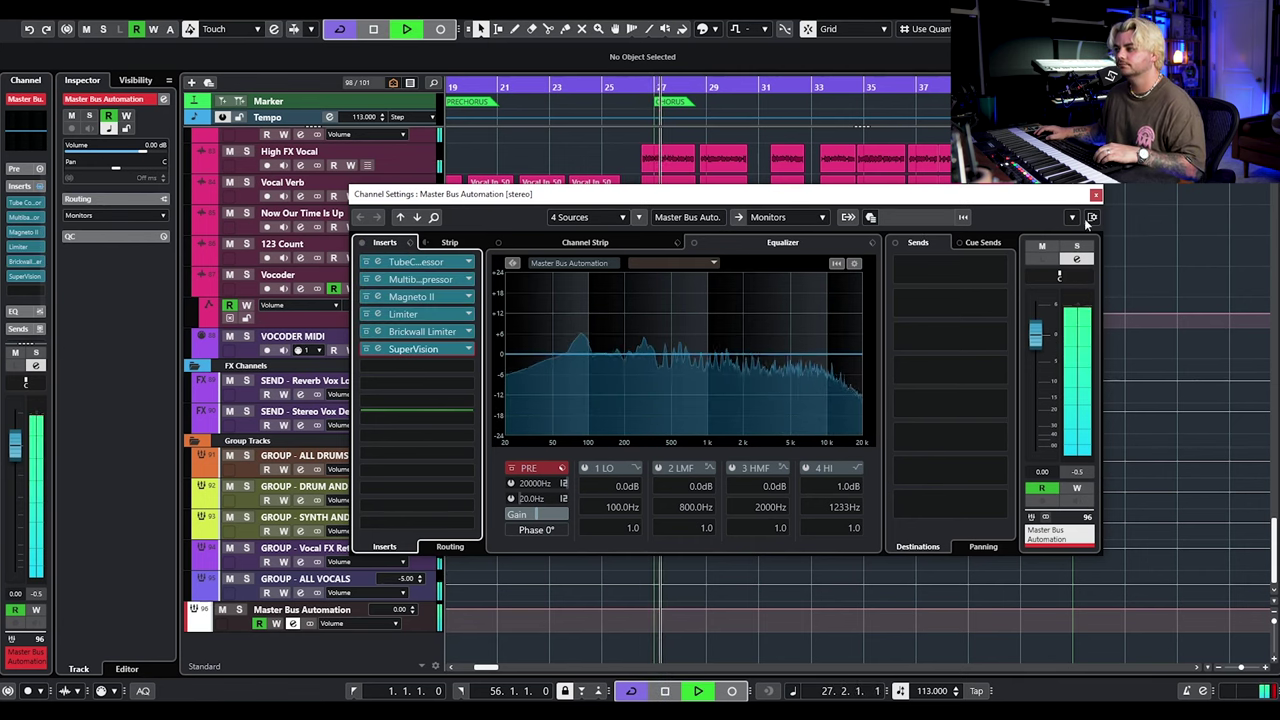
pyautogui.click(1096, 197)
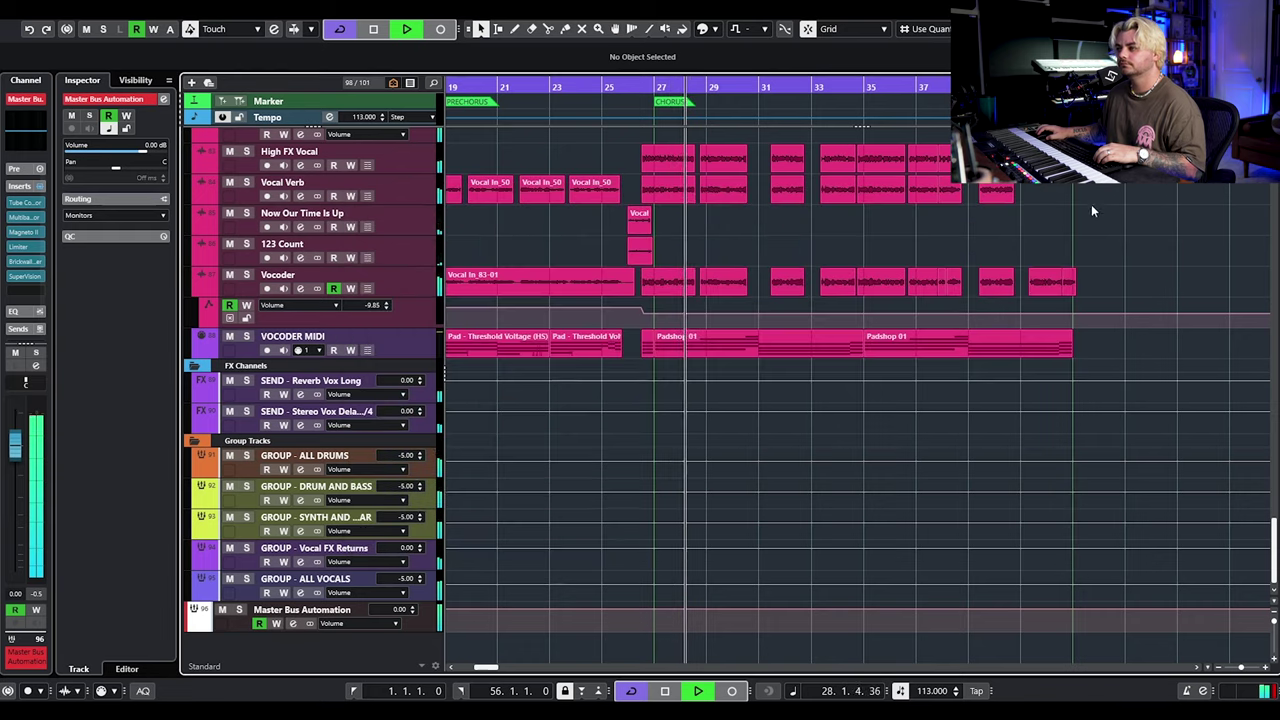
# Look through the drum, FX, bass and synth tracks while the chorus plays, and stop playback.
pyautogui.scroll(10, 1089, 239)
pyautogui.scroll(10, 1092, 245)
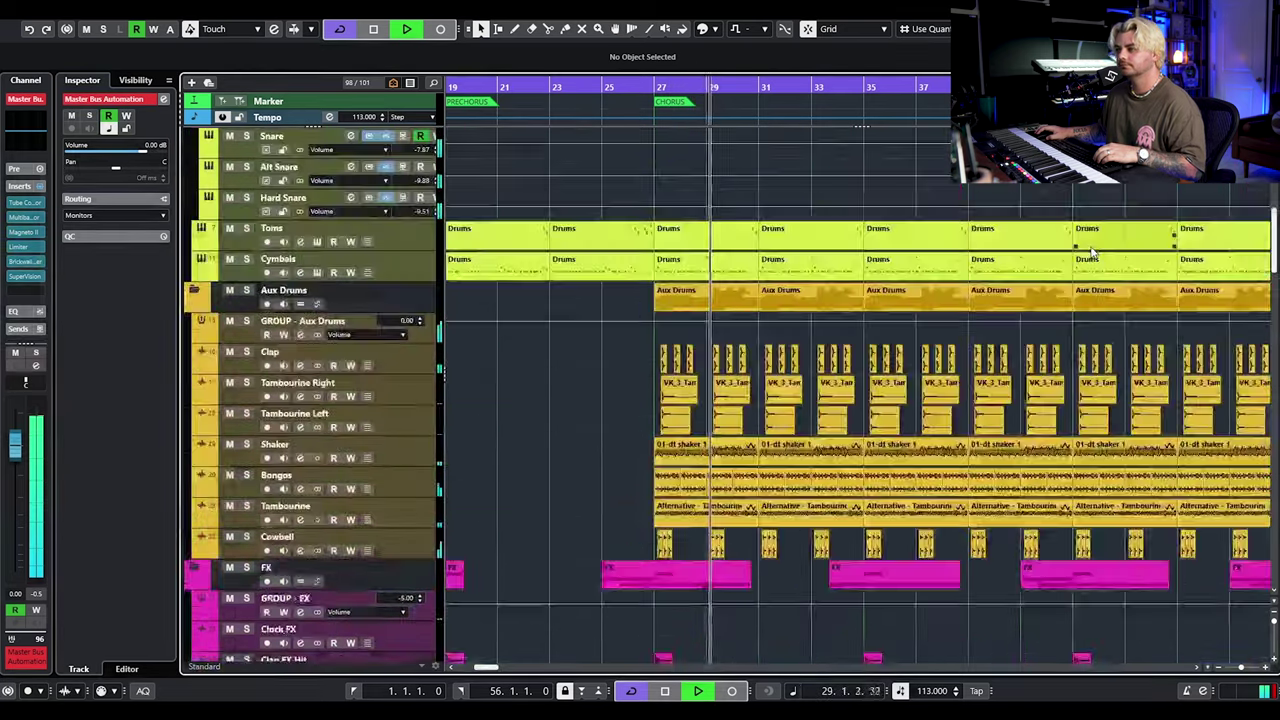
pyautogui.scroll(-3, 1090, 242)
pyautogui.scroll(-3, 1085, 255)
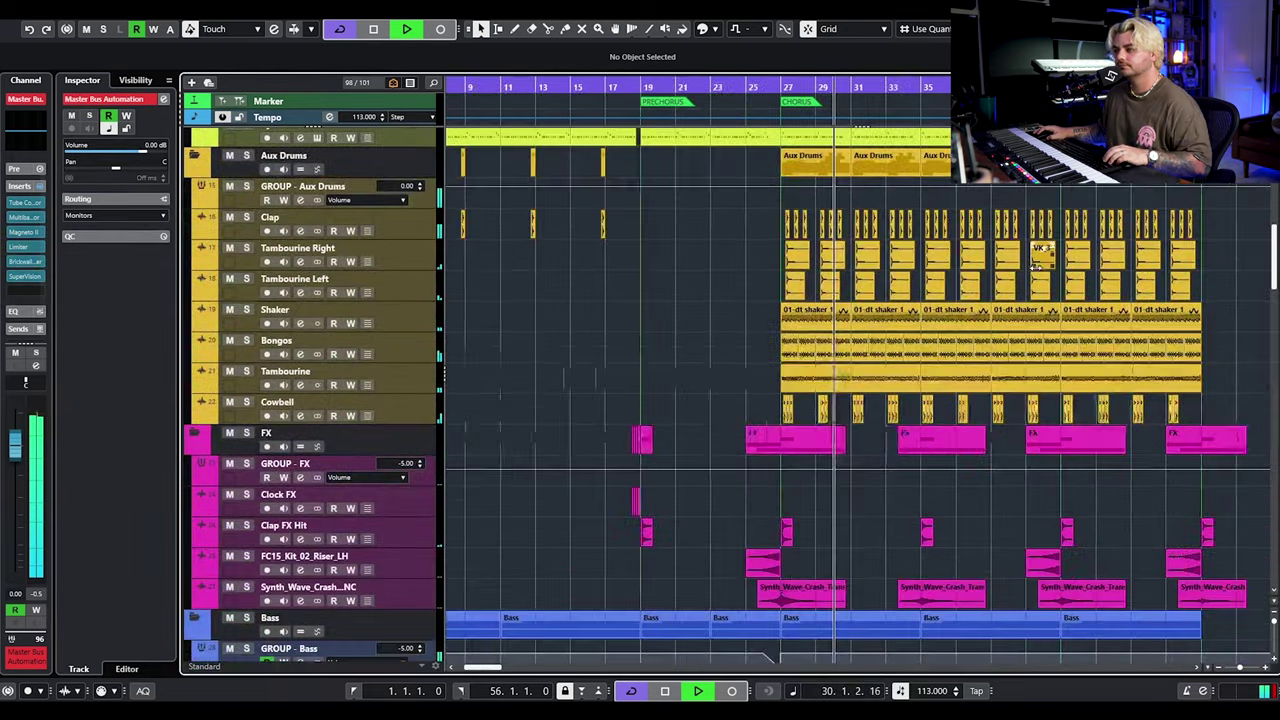
pyautogui.scroll(-10, 1030, 267)
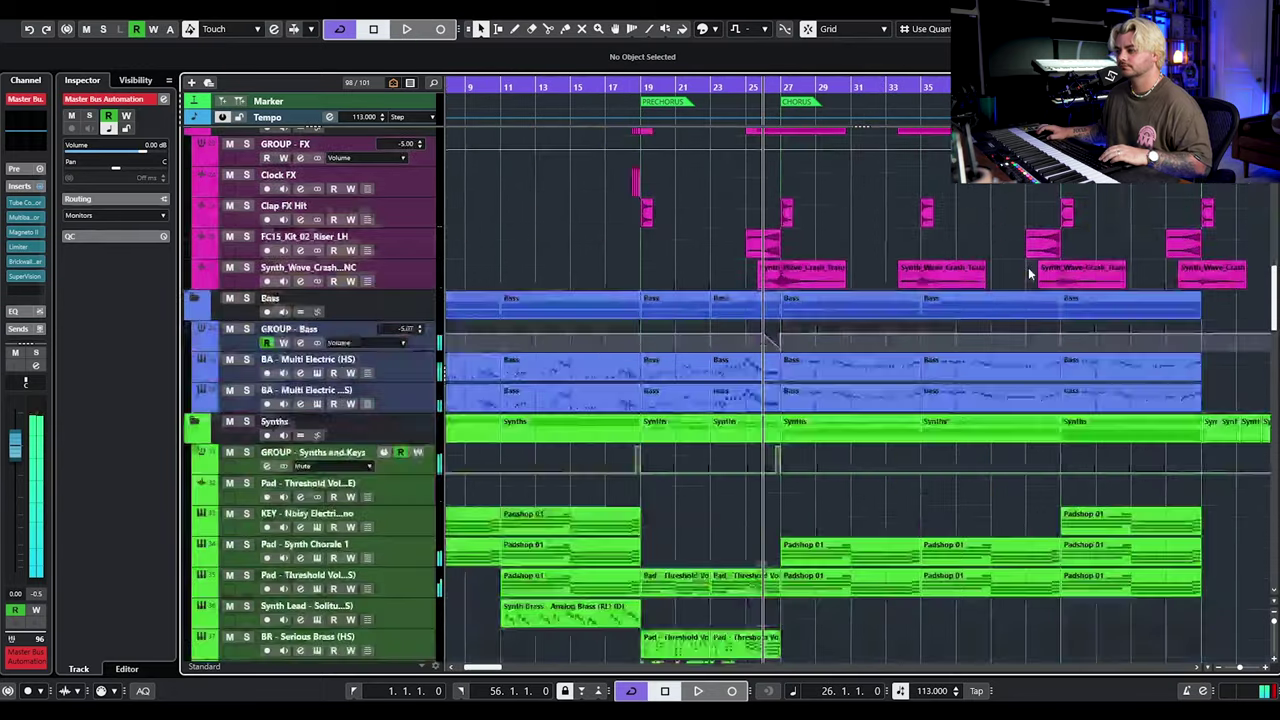
pyautogui.scroll(2, 903, 280)
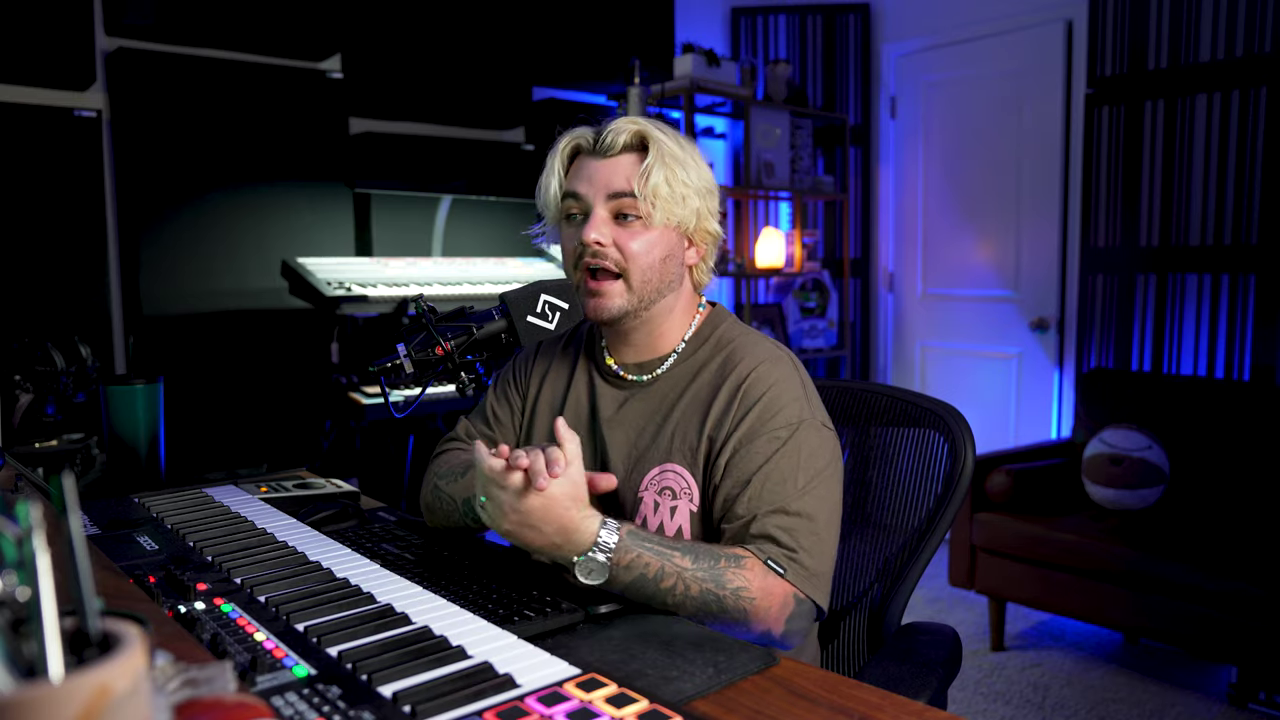